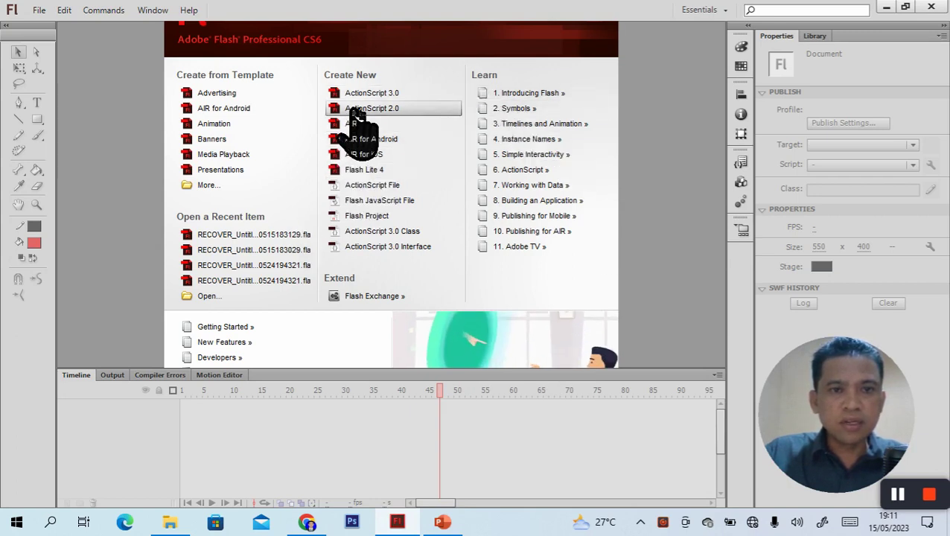
# - Create a new ActionScript 2.0 document and view its Library before returning to the document properties
pyautogui.click(392, 116)
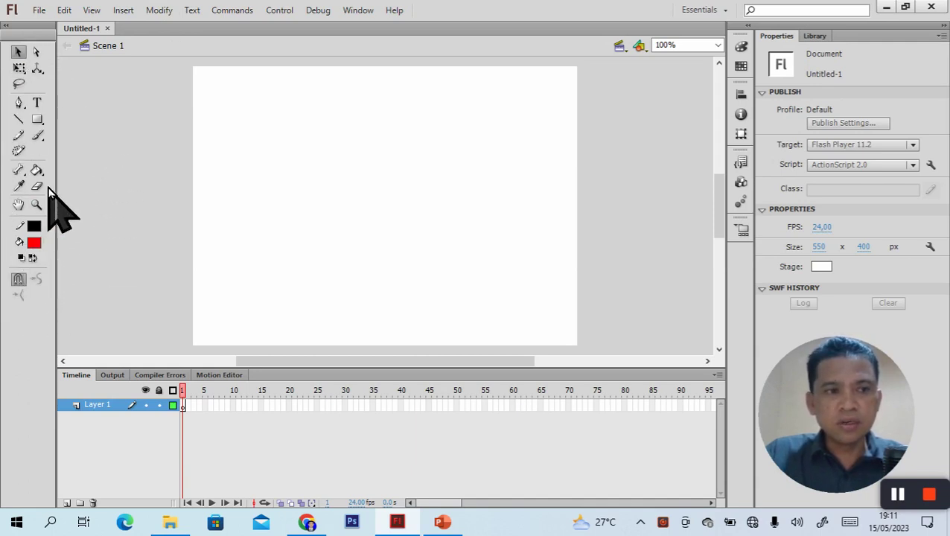
pyautogui.moveTo(53, 123); pyautogui.dragTo(27, 60)
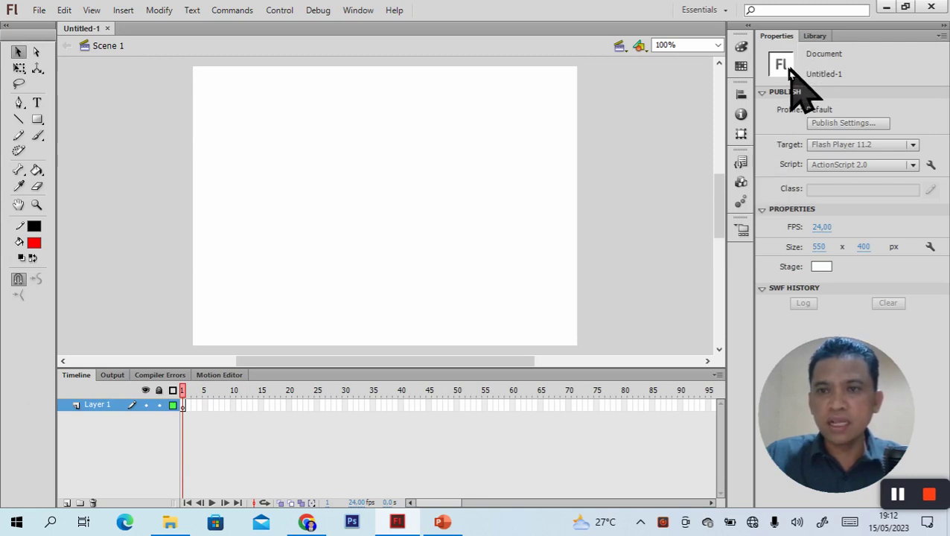
pyautogui.click(816, 37)
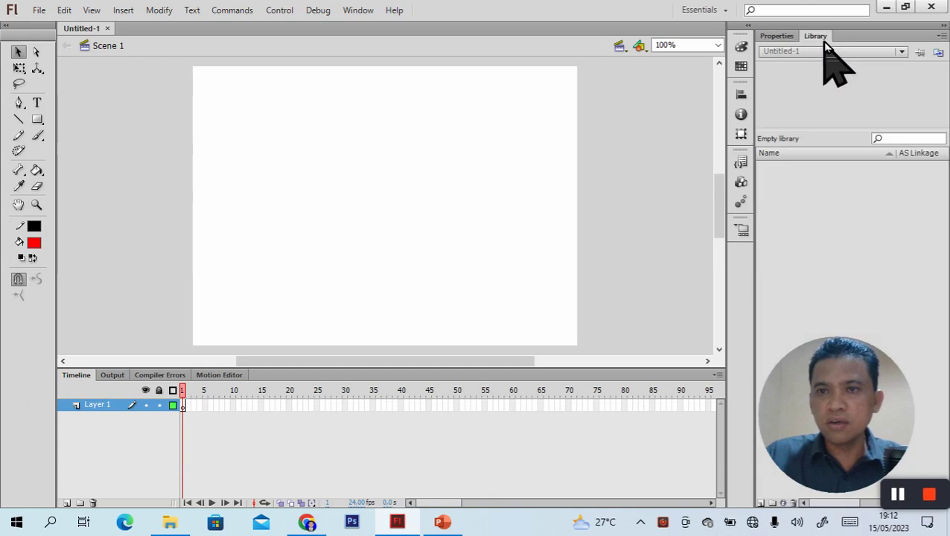
pyautogui.click(778, 37)
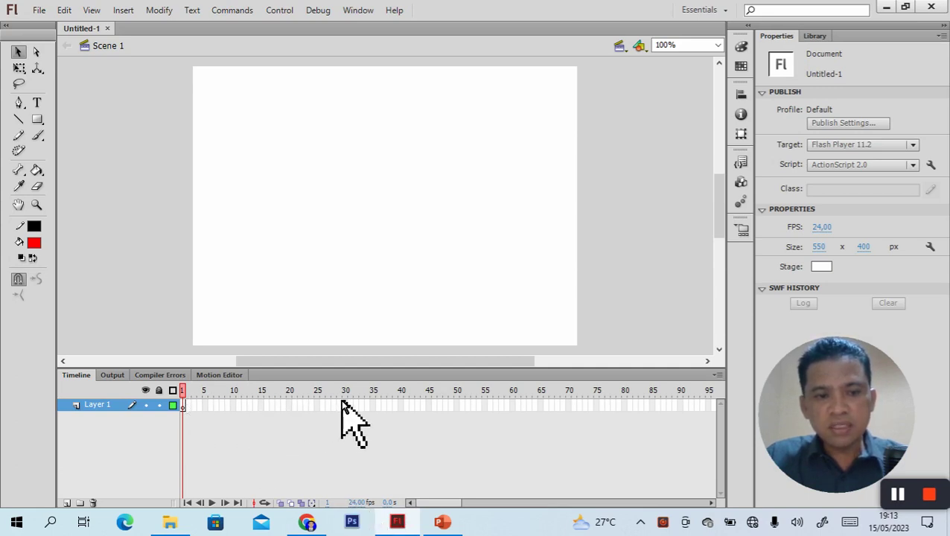
# - Draw a red rectangle with a black stroke, about 74 by 54 px, in frame 1 of Layer 1 at about X 36, Y 232
pyautogui.click(311, 406)
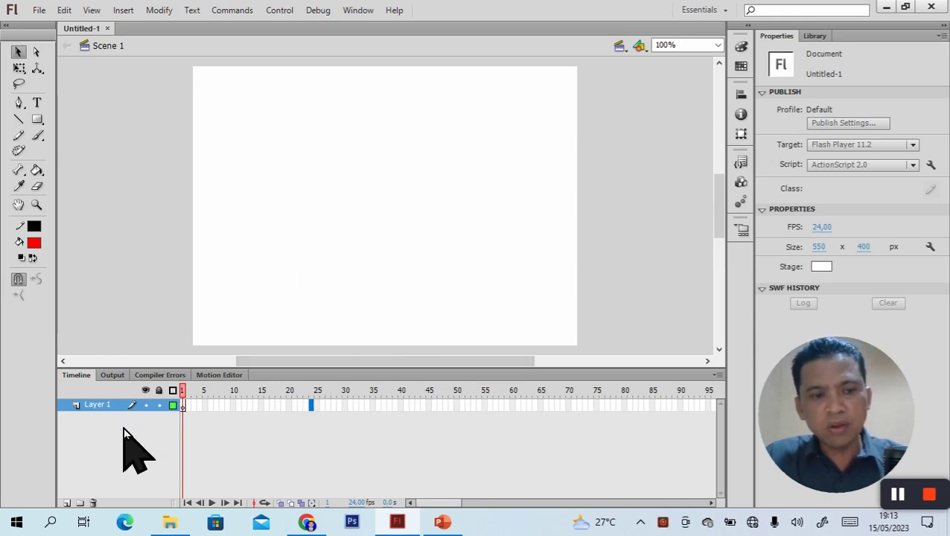
pyautogui.click(109, 409)
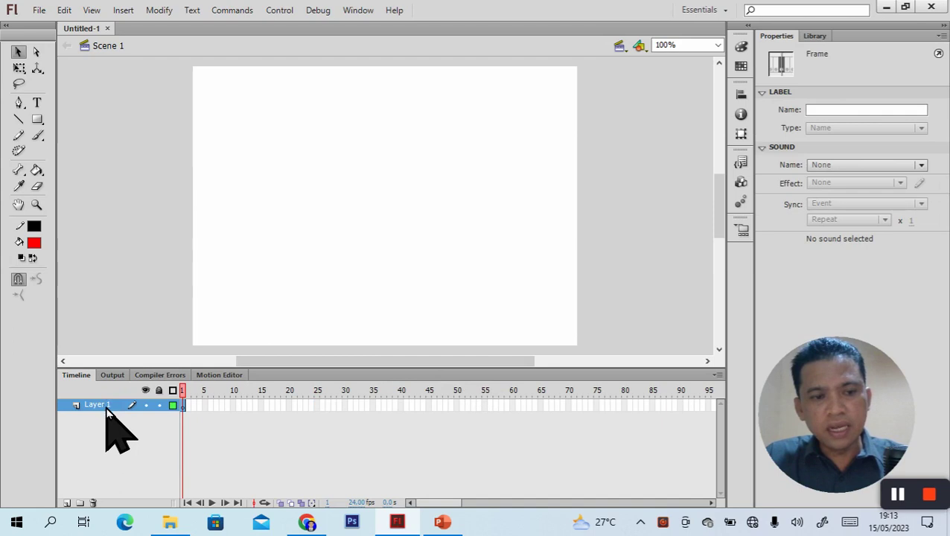
pyautogui.moveTo(186, 405); pyautogui.dragTo(33, 116)
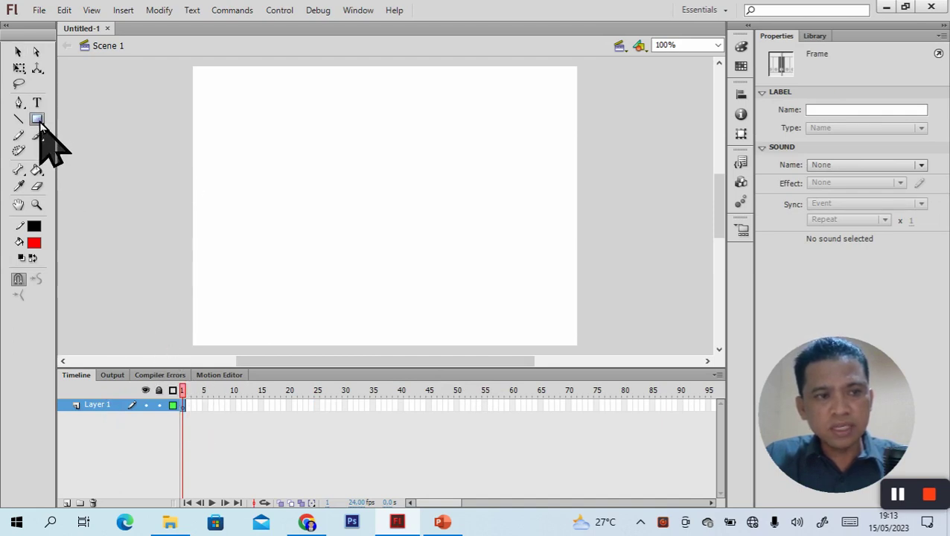
pyautogui.click(38, 120)
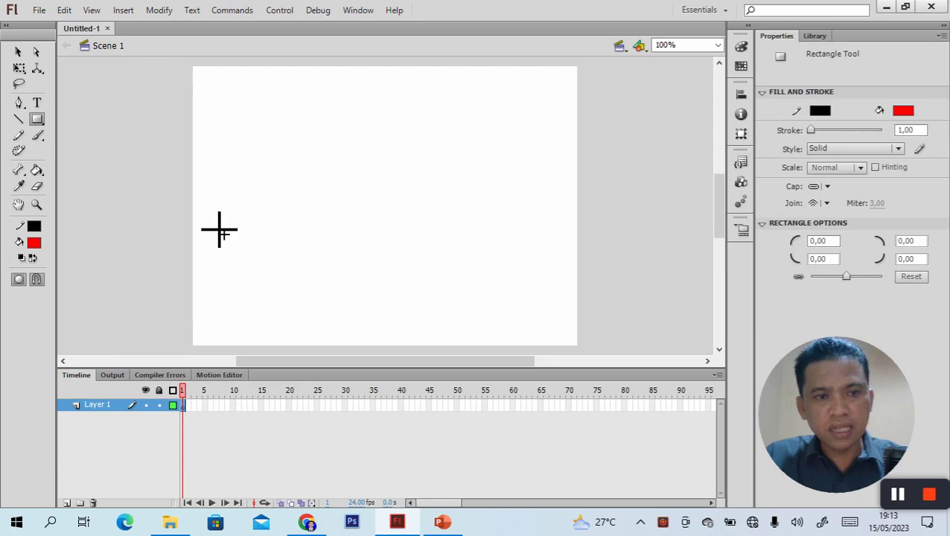
pyautogui.moveTo(270, 267); pyautogui.dragTo(271, 266)
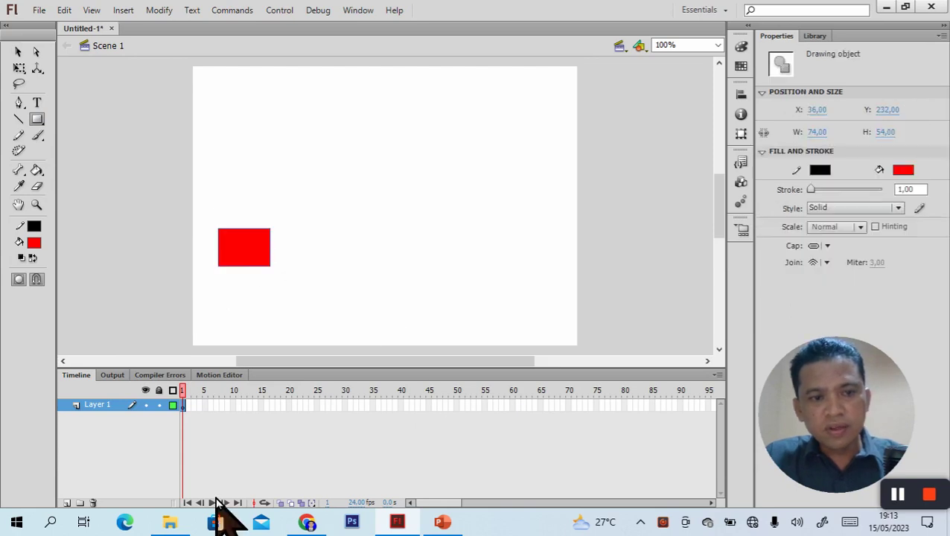
pyautogui.click(99, 481)
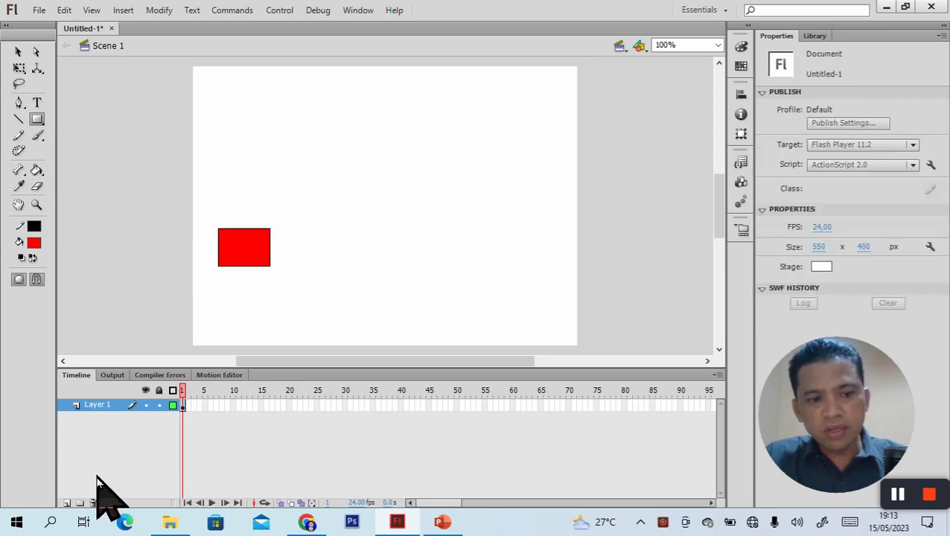
# - Add two new layers above Layer 1, make Layer 2 the active layer and hide Layer 1
pyautogui.click(66, 502)
pyautogui.click(66, 502)
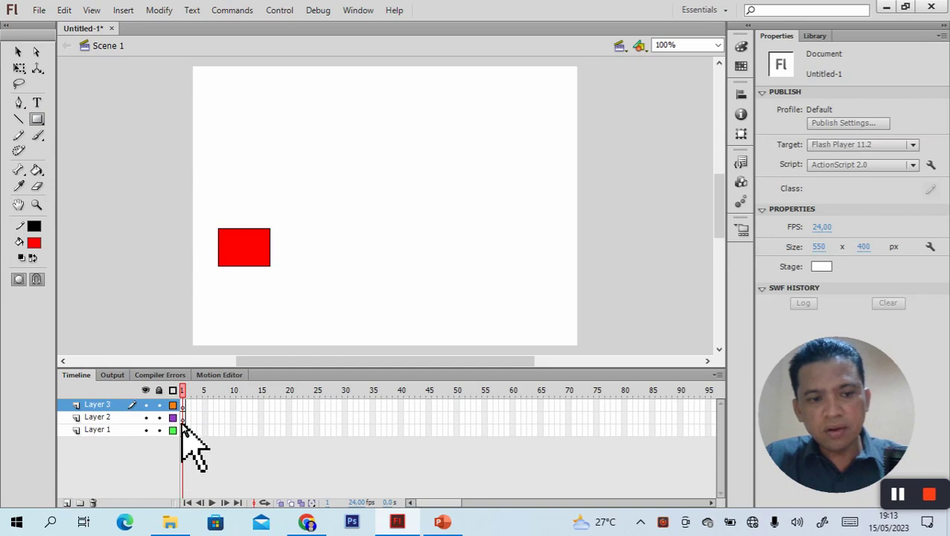
pyautogui.click(112, 417)
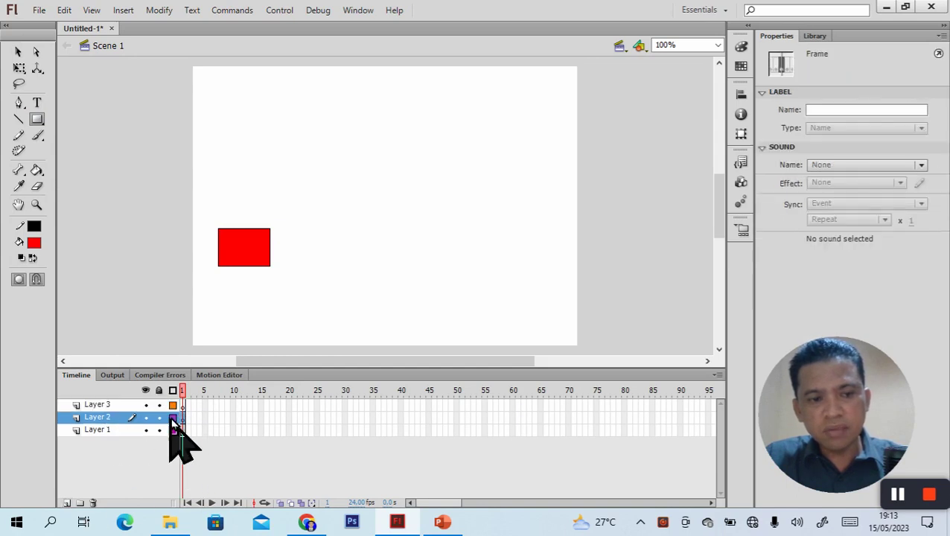
pyautogui.click(146, 430)
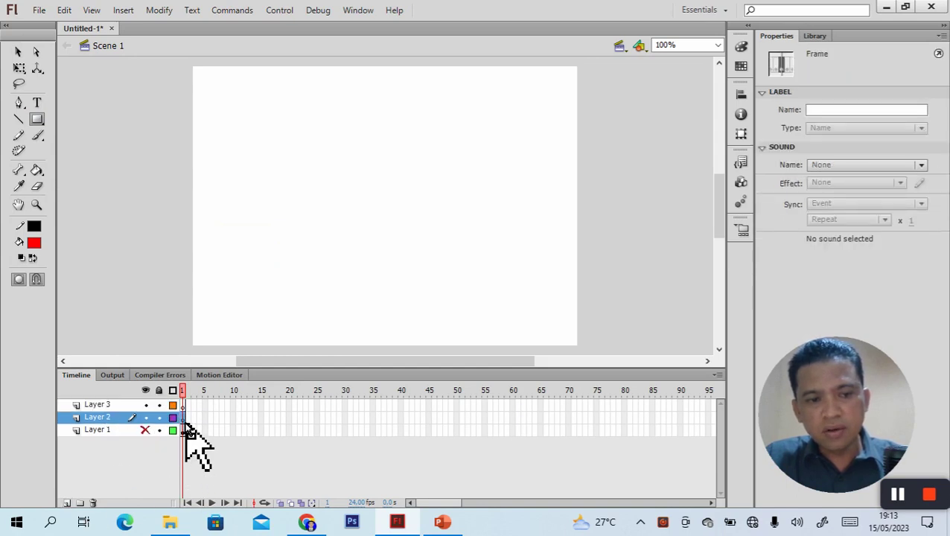
# - Draw a small red circle with the Oval tool near the middle of the stage on Layer 2
pyautogui.click(45, 125)
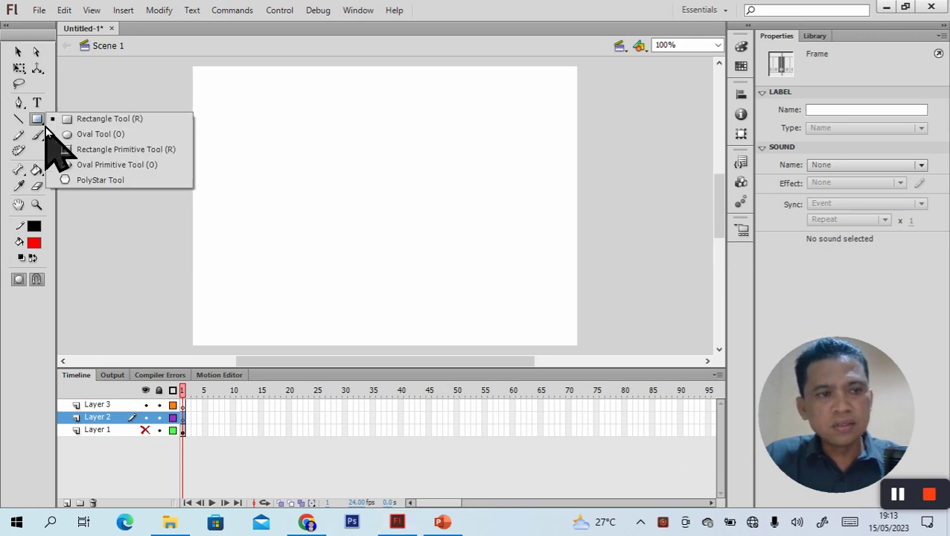
pyautogui.click(98, 134)
pyautogui.moveTo(311, 210); pyautogui.dragTo(367, 260)
# - Hide Layer 2 and draw a red pentagon about 142 by 137 px with the PolyStar tool in frame 1 of Layer 3
pyautogui.click(146, 418)
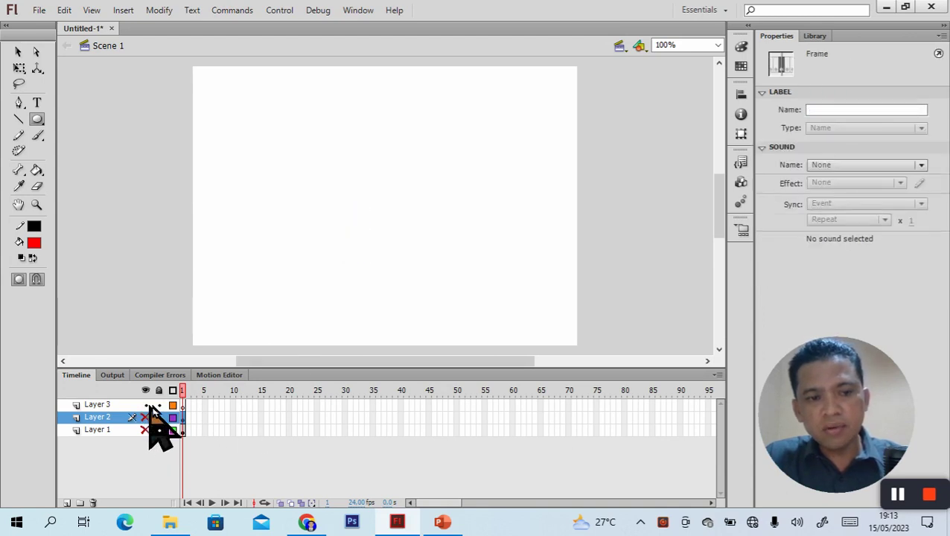
pyautogui.click(182, 404)
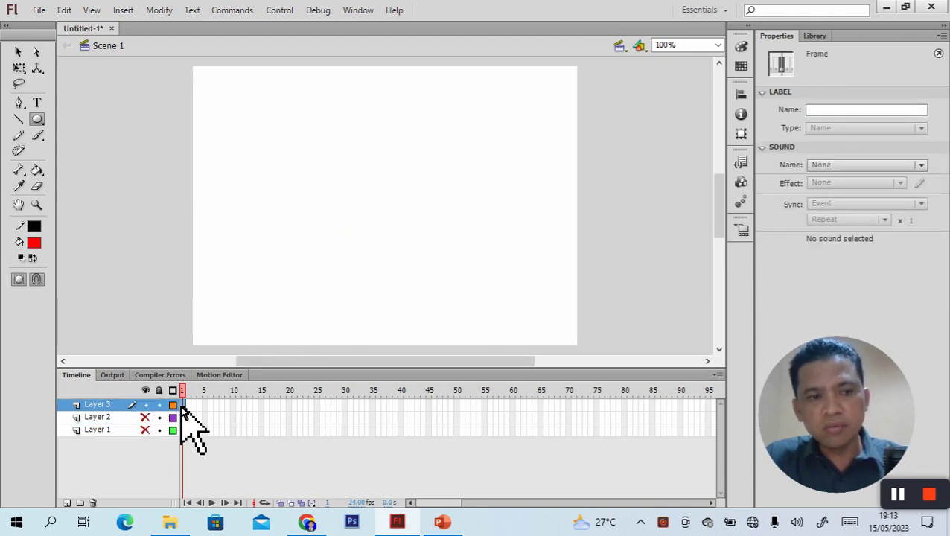
pyautogui.click(41, 123)
pyautogui.click(100, 180)
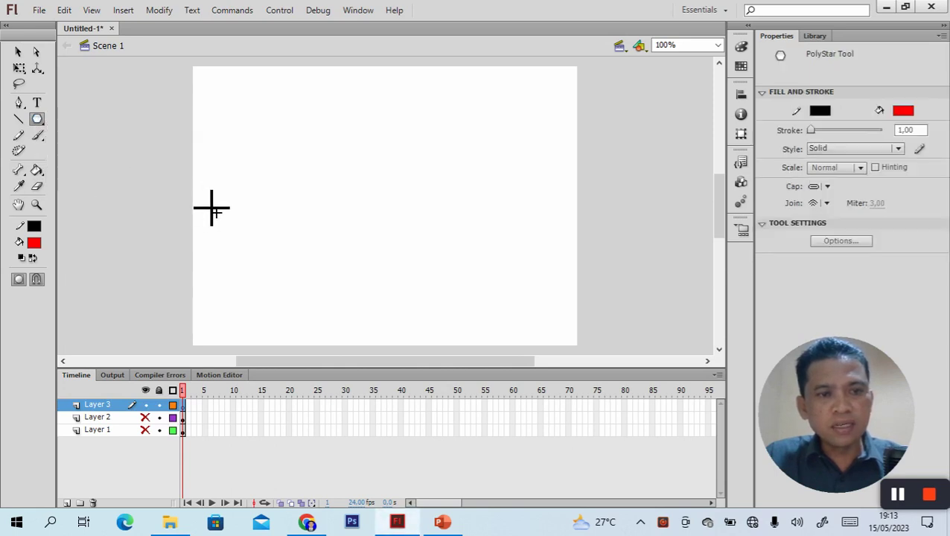
pyautogui.moveTo(347, 212); pyautogui.dragTo(379, 252)
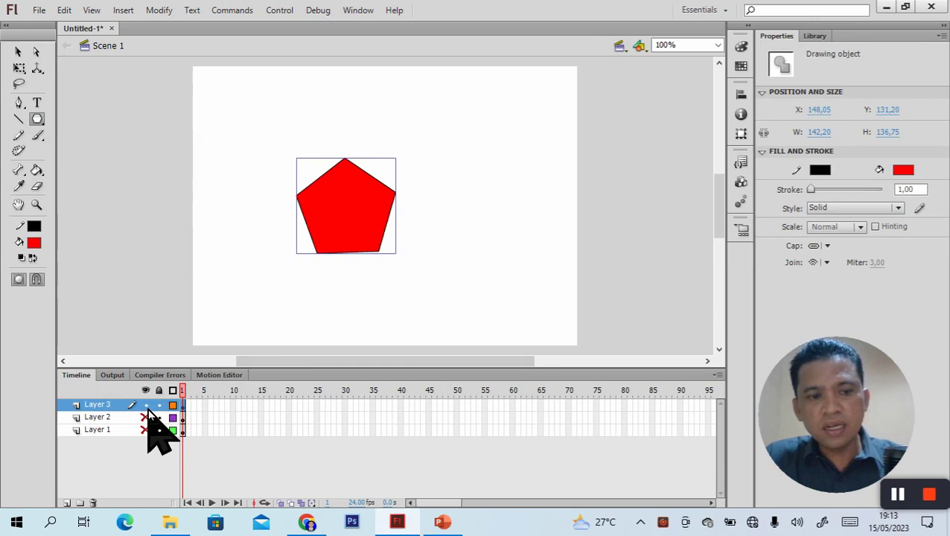
# - Compare what the three layers contain by showing and hiding them all together and one at a time
pyautogui.click(146, 405)
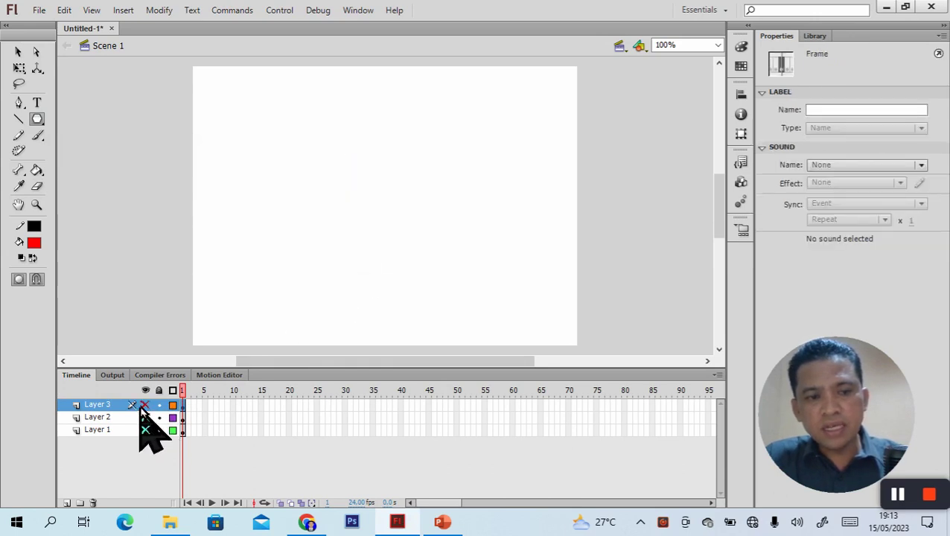
pyautogui.click(145, 390)
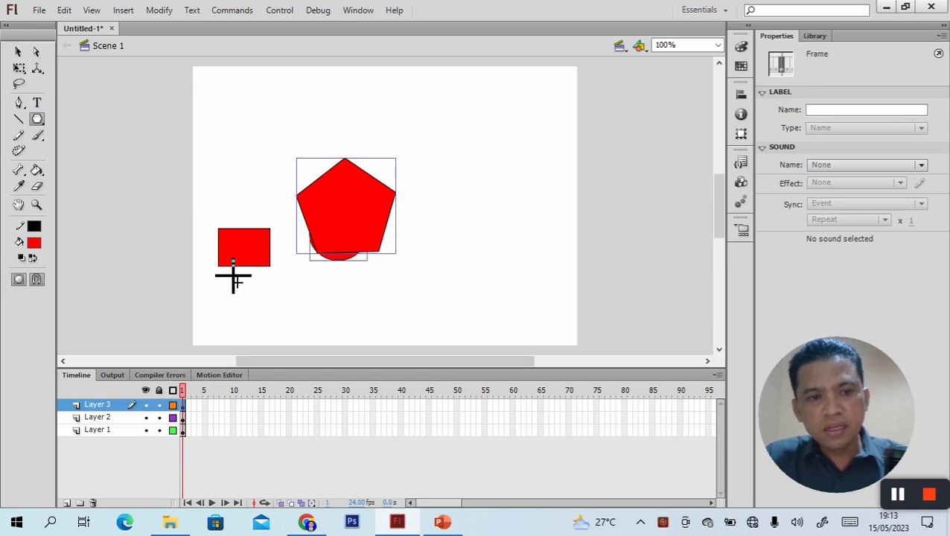
pyautogui.click(146, 390)
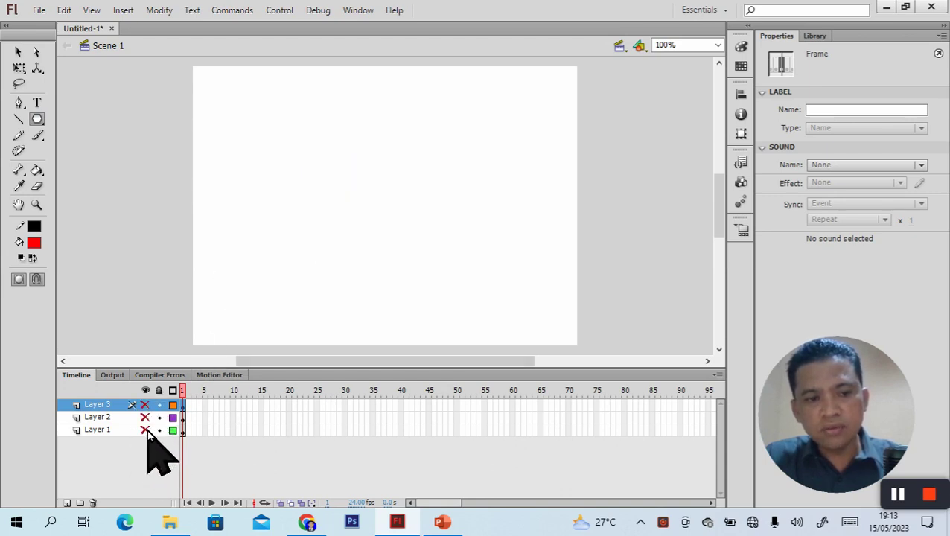
pyautogui.click(145, 430)
pyautogui.click(145, 430)
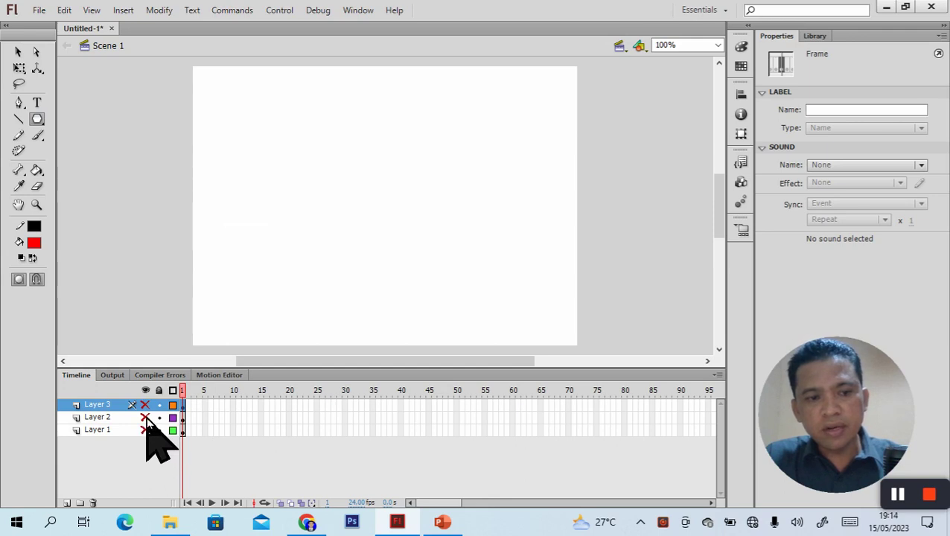
pyautogui.click(145, 417)
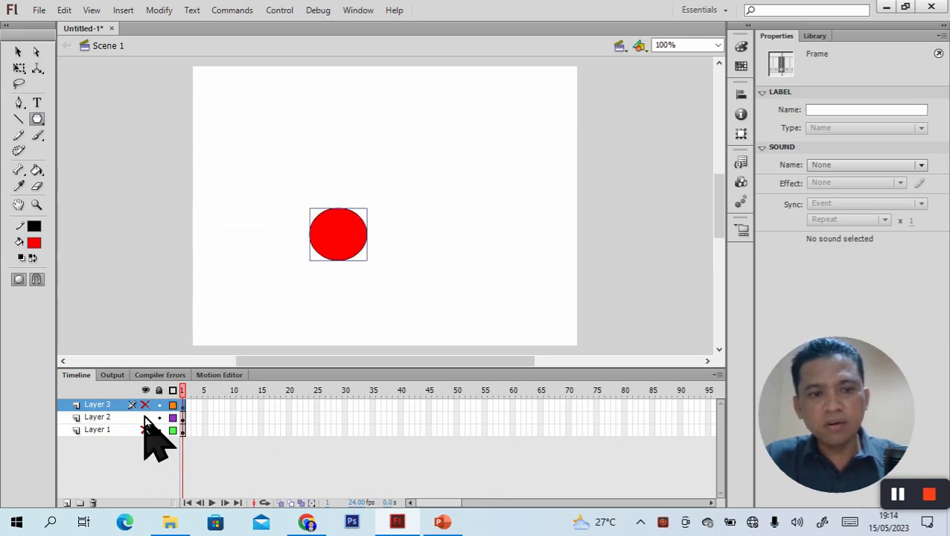
pyautogui.click(146, 418)
pyautogui.click(144, 405)
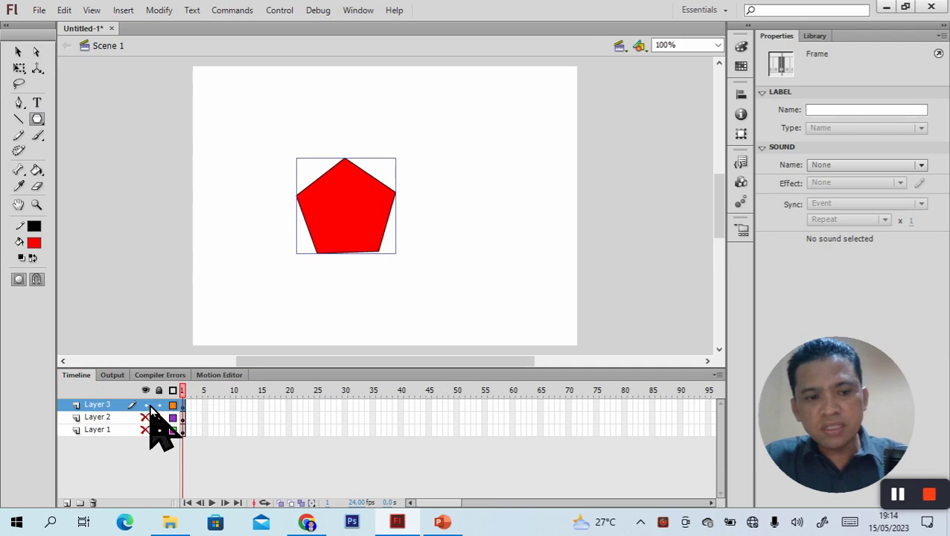
pyautogui.click(146, 406)
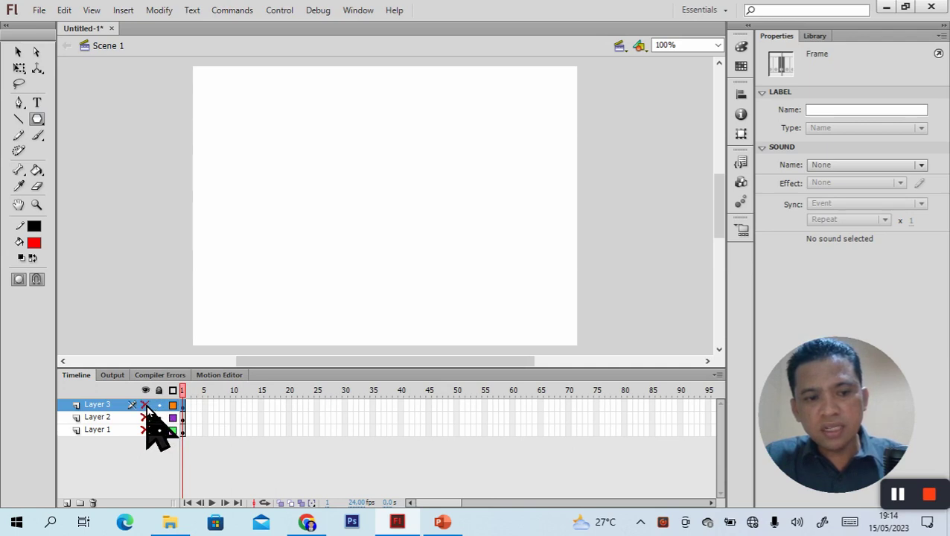
# - Turn the visibility of Layer 3, Layer 2 and Layer 1 back on
pyautogui.click(147, 406)
pyautogui.click(146, 418)
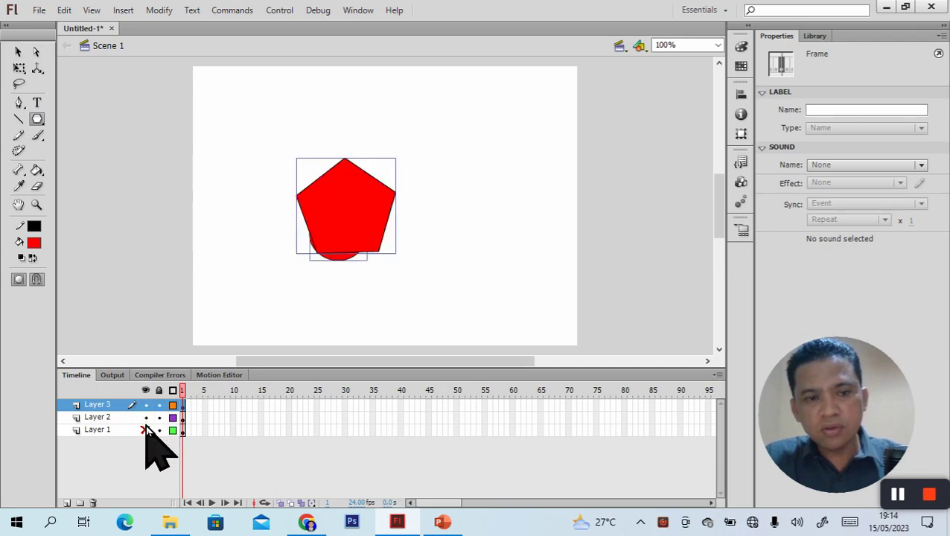
pyautogui.click(145, 430)
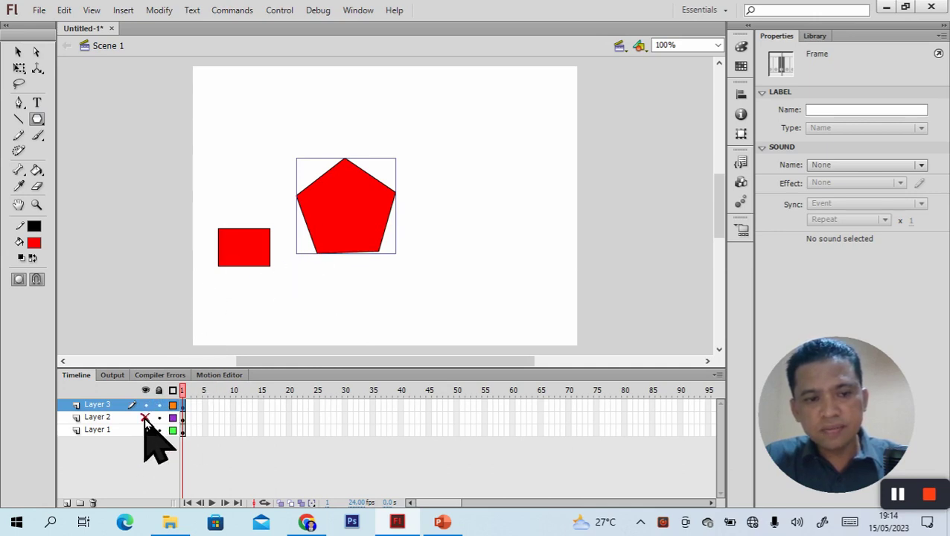
pyautogui.click(145, 417)
# - Change the fill of the rectangle on Layer 1 to blue
pyautogui.click(140, 429)
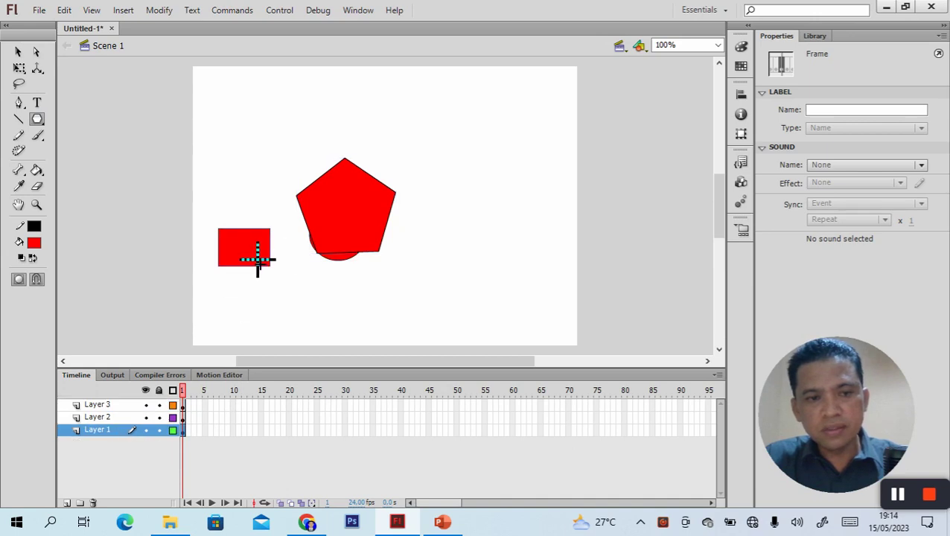
pyautogui.click(36, 169)
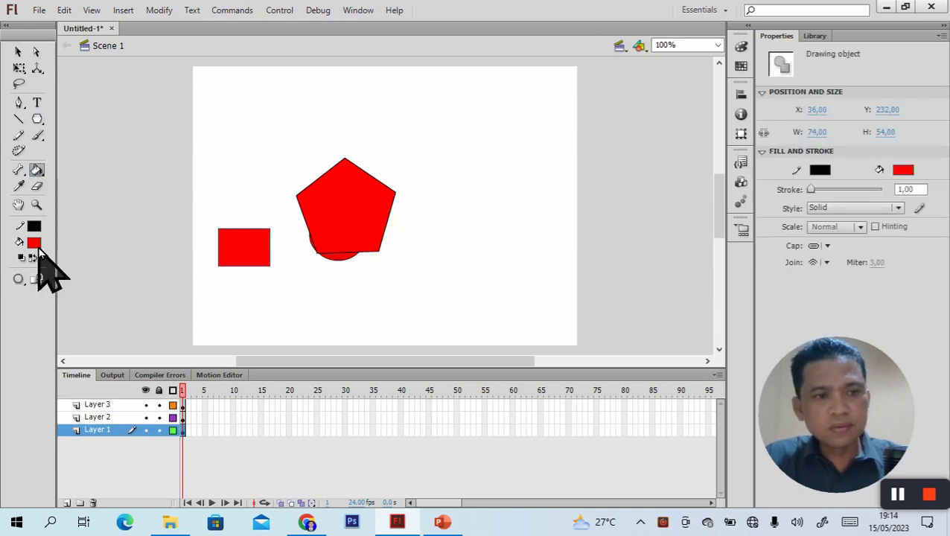
pyautogui.click(34, 243)
pyautogui.click(45, 355)
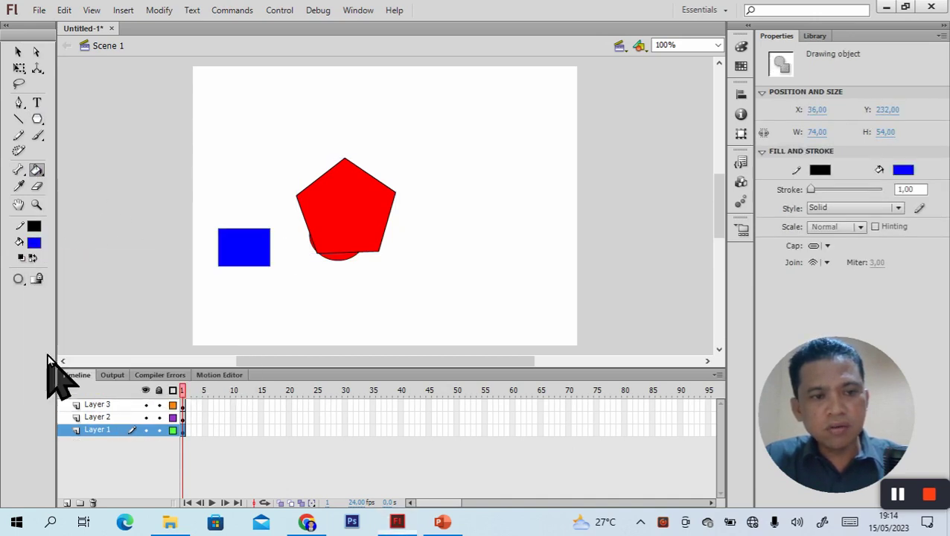
# - Change the fill of the circle on Layer 2 to yellow
pyautogui.click(17, 52)
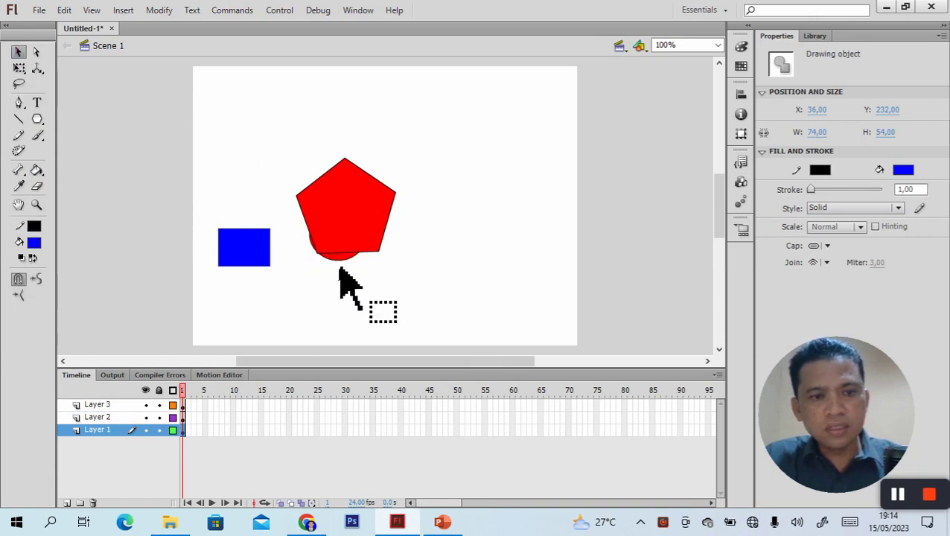
pyautogui.moveTo(125, 417); pyautogui.dragTo(40, 206)
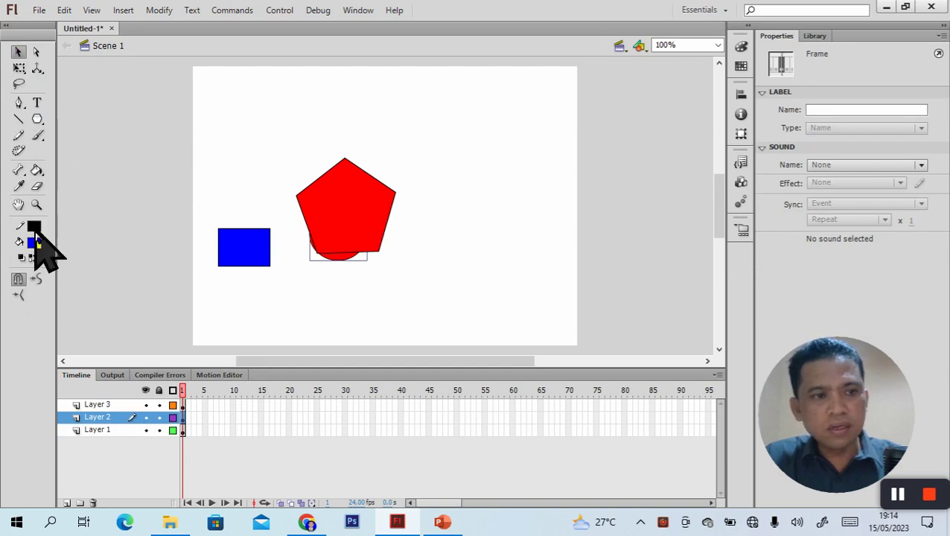
pyautogui.click(34, 242)
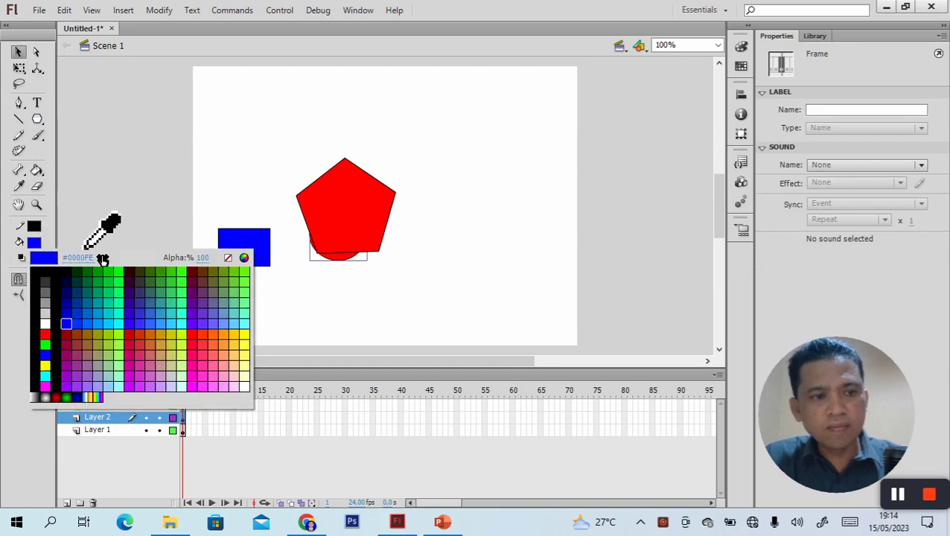
pyautogui.click(45, 366)
pyautogui.moveTo(45, 367); pyautogui.dragTo(284, 366)
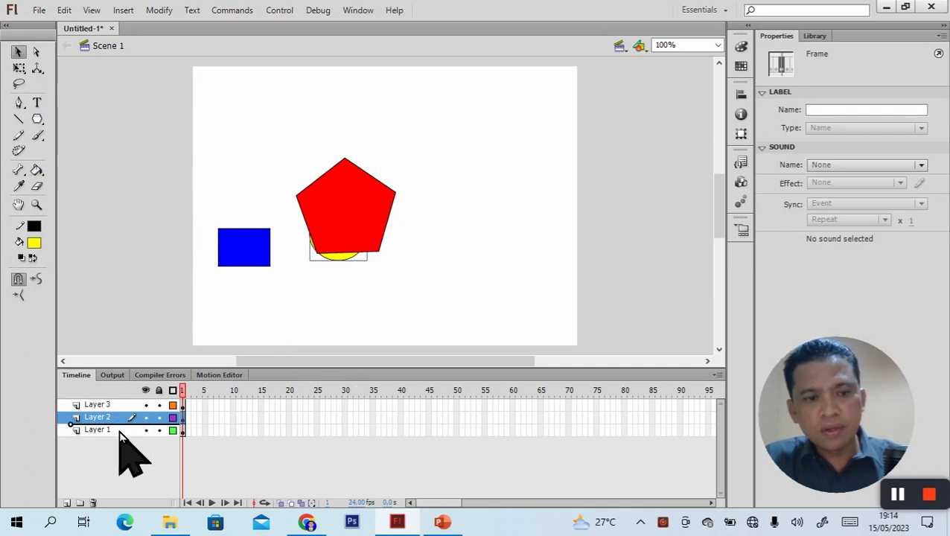
# - Move Layer 2 with the yellow circle above Layer 3 in the layer order, and select the blue rectangle
pyautogui.click(136, 451)
pyautogui.moveTo(108, 411)
pyautogui.mouseDown()
pyautogui.moveTo(127, 445)
pyautogui.moveTo(240, 282)
pyautogui.moveTo(245, 224)
pyautogui.moveTo(206, 203)
pyautogui.moveTo(276, 297)
pyautogui.moveTo(250, 254)
pyautogui.mouseUp()
pyautogui.click(250, 254)
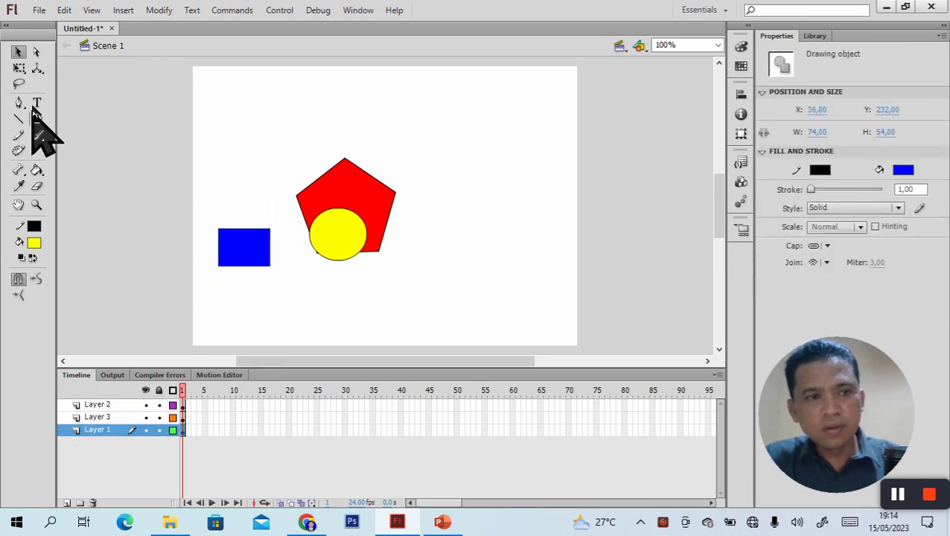
# - Hide Layer 3 and Layer 1 in turn and show each again to check which shape it holds
pyautogui.moveTo(204, 211); pyautogui.dragTo(276, 283)
pyautogui.click(112, 416)
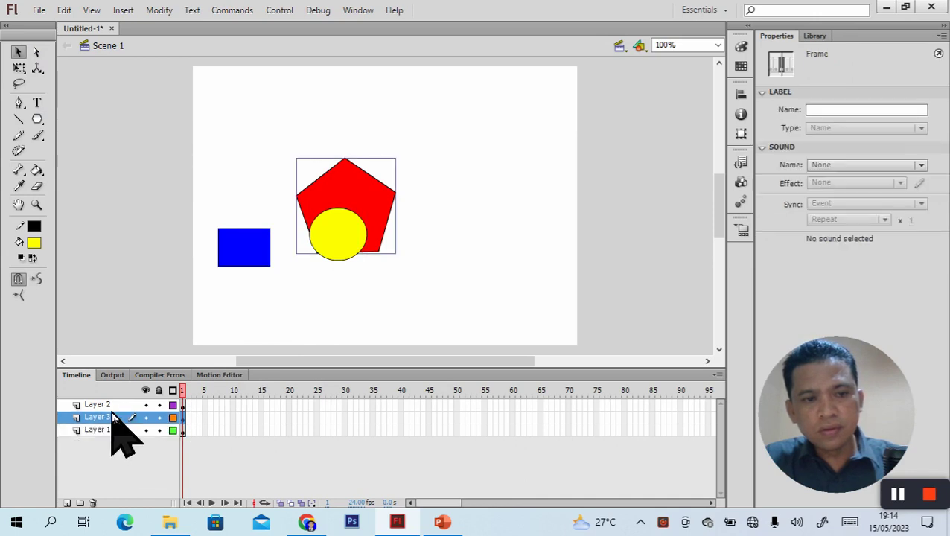
pyautogui.moveTo(131, 429)
pyautogui.mouseDown()
pyautogui.moveTo(212, 239)
pyautogui.moveTo(201, 212)
pyautogui.moveTo(280, 276)
pyautogui.moveTo(257, 256)
pyautogui.mouseUp()
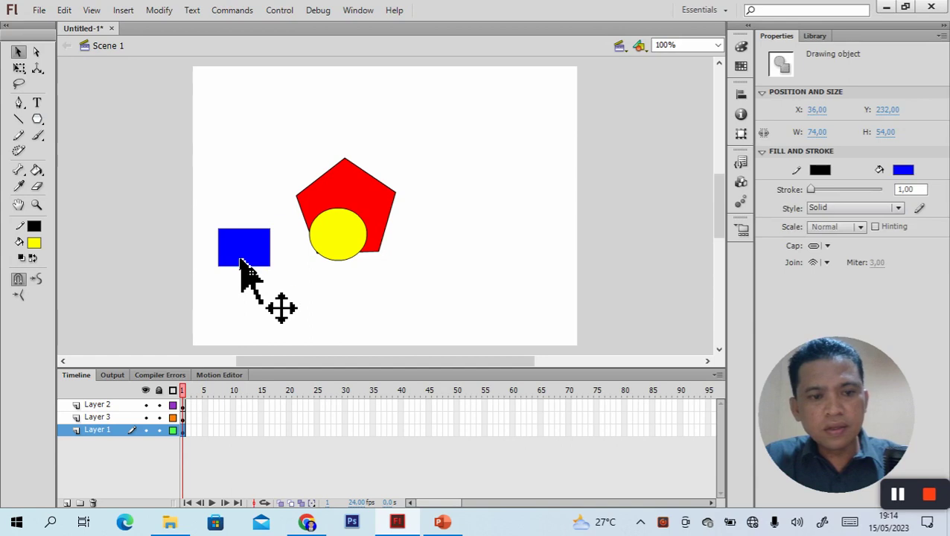
pyautogui.click(146, 417)
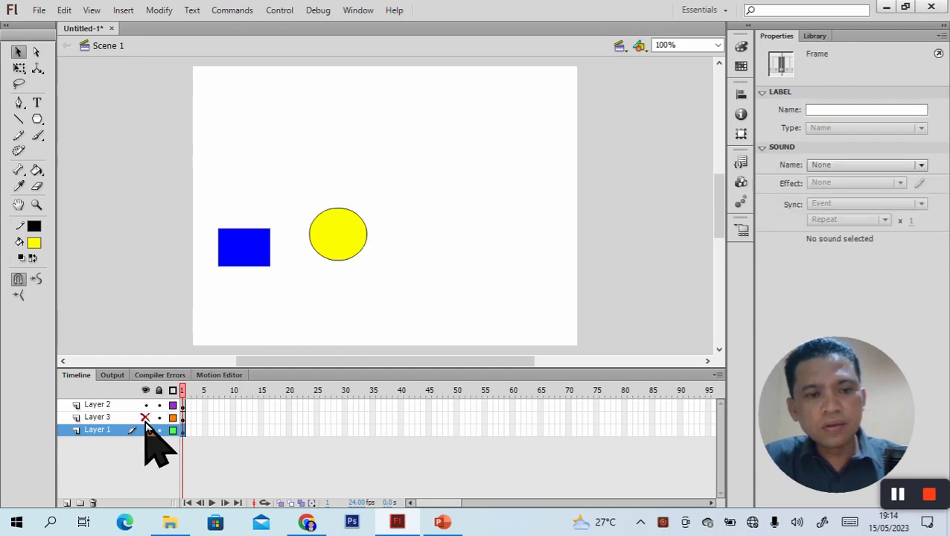
pyautogui.click(146, 416)
pyautogui.click(146, 430)
pyautogui.click(146, 430)
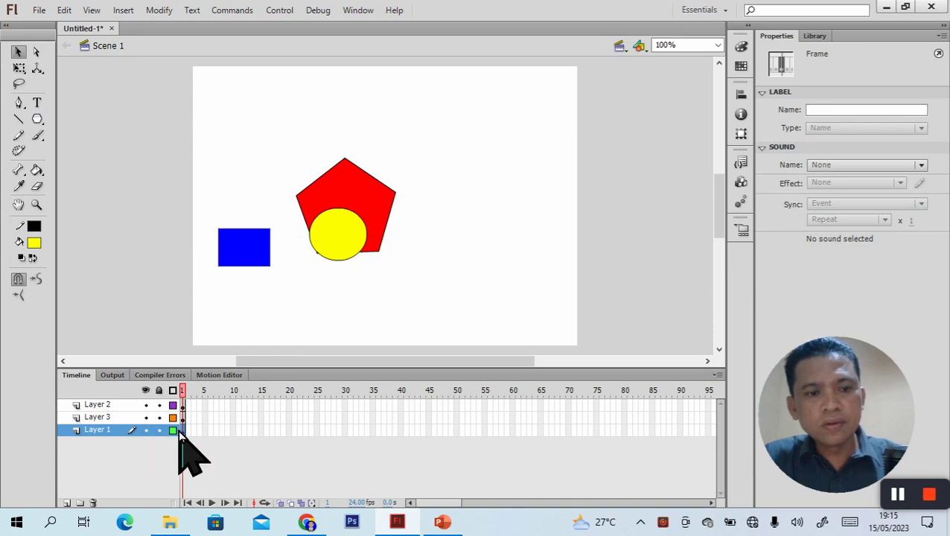
# - Move the blue rectangle with the Subselection tool to about X 141, Y 178, partly behind the red pentagon
pyautogui.click(238, 255)
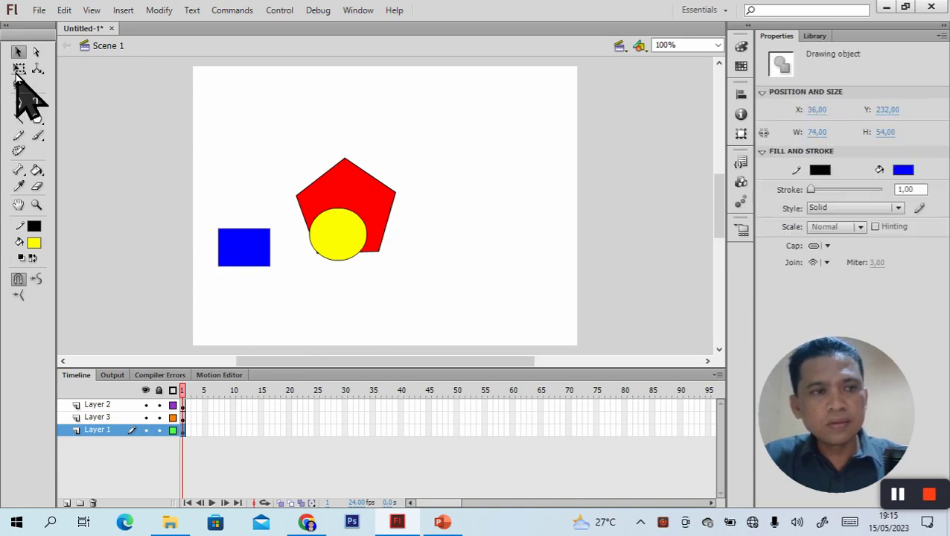
pyautogui.click(36, 52)
pyautogui.moveTo(254, 252); pyautogui.dragTo(310, 219)
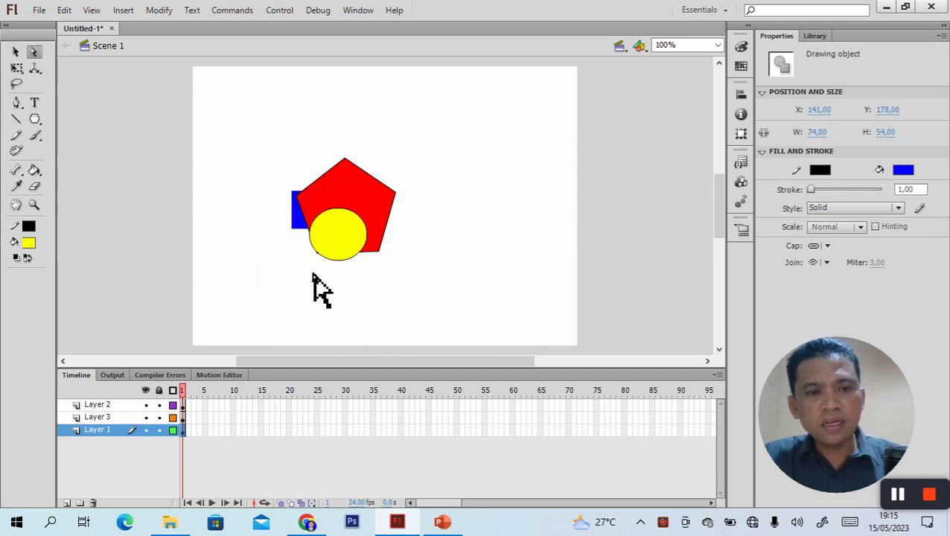
# - Rename Layer 1, which holds the blue rectangle, as "rectangel"
pyautogui.doubleClick(104, 430)
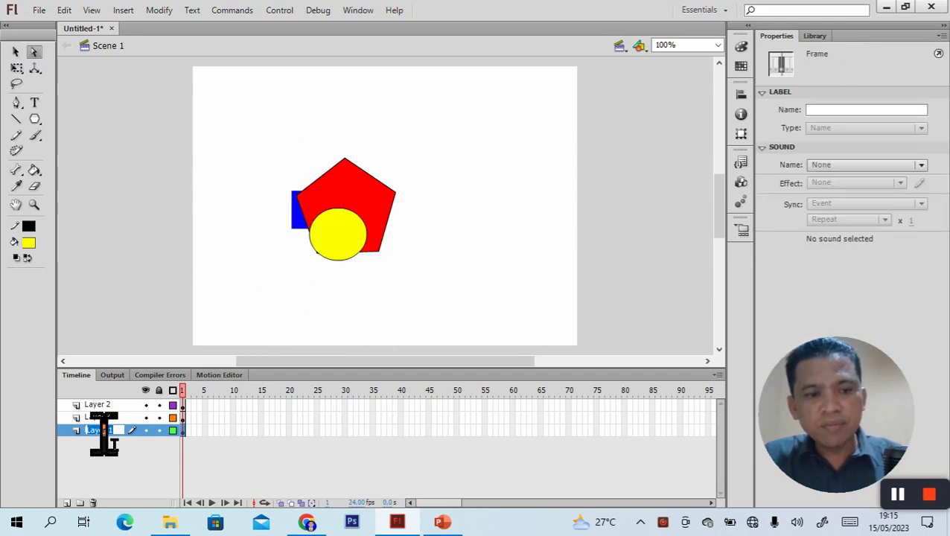
pyautogui.write('re')
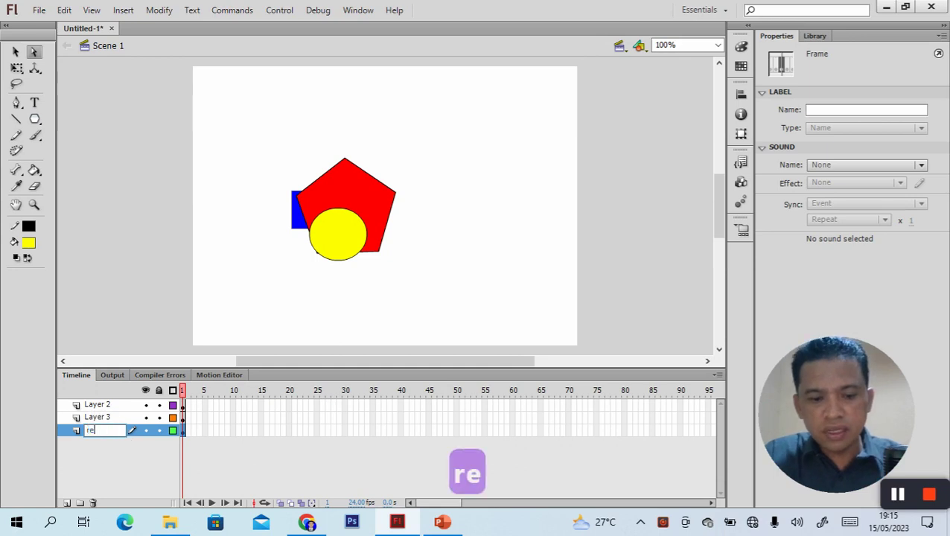
pyautogui.write('ctangel')
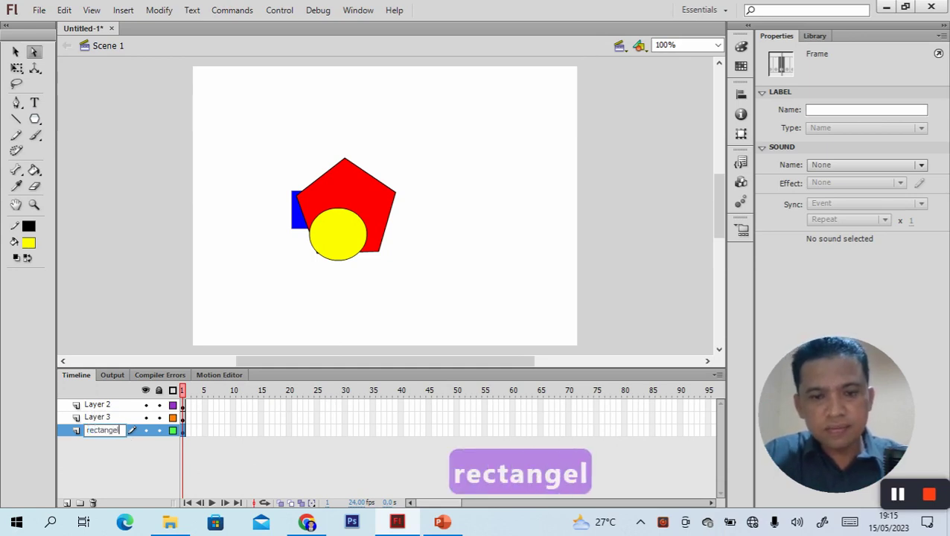
pyautogui.click(101, 443)
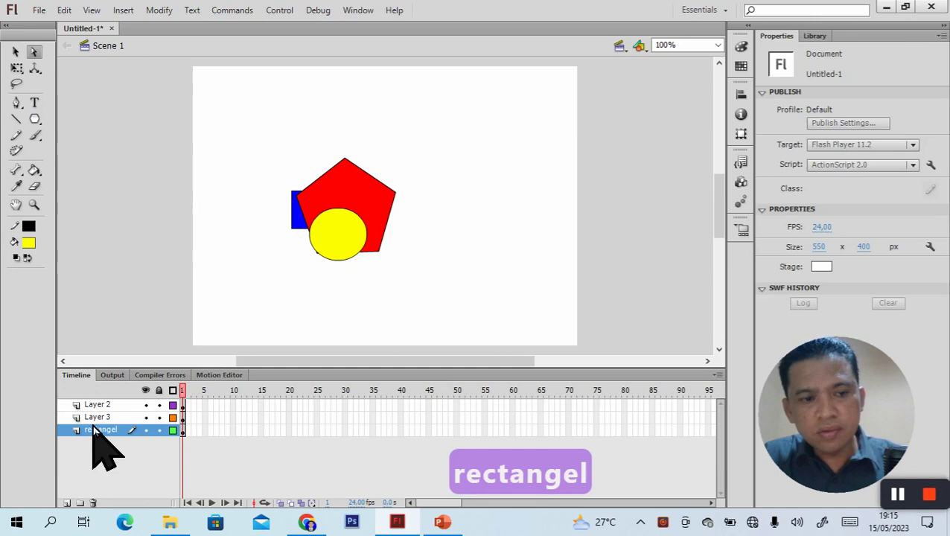
# - Rename Layer 3, which holds the red pentagon, as "polystar"
pyautogui.click(97, 418)
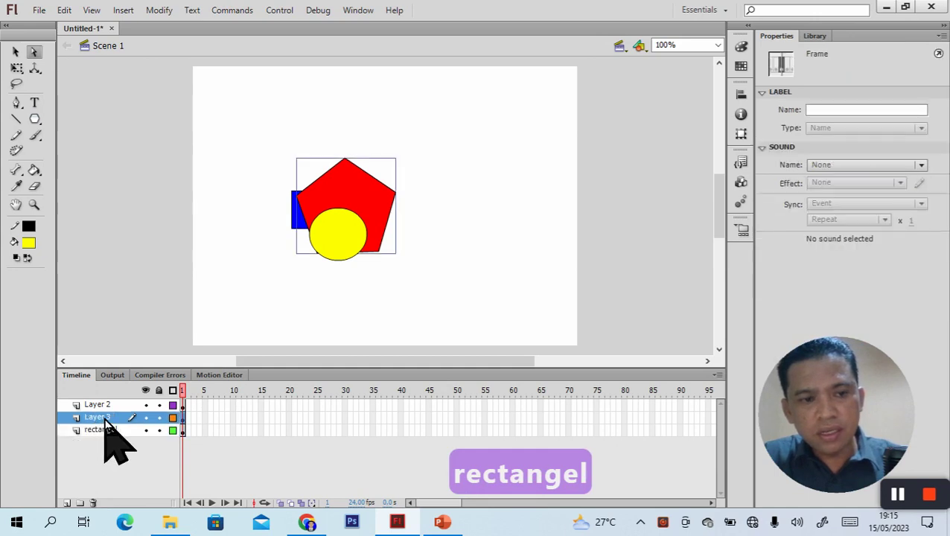
pyautogui.doubleClick(102, 418)
pyautogui.write('po')
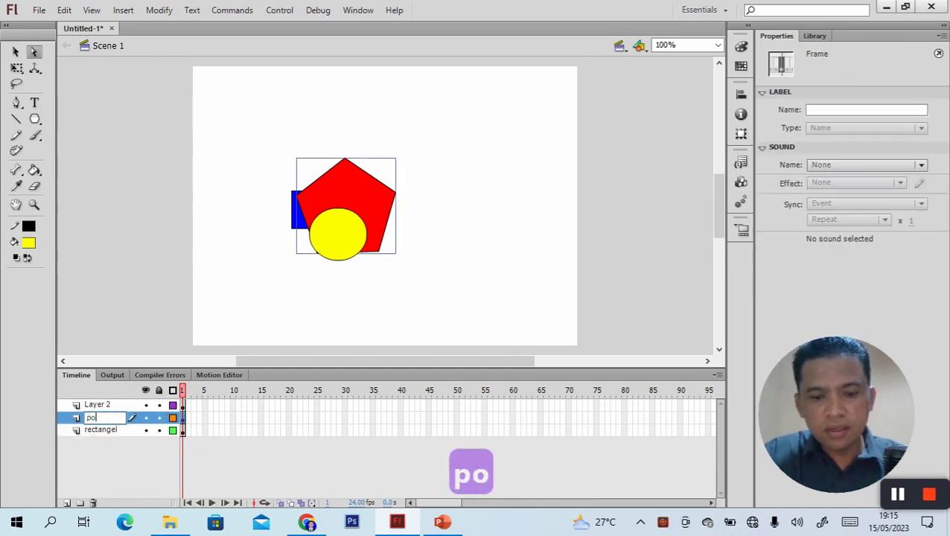
pyautogui.write('lystar')
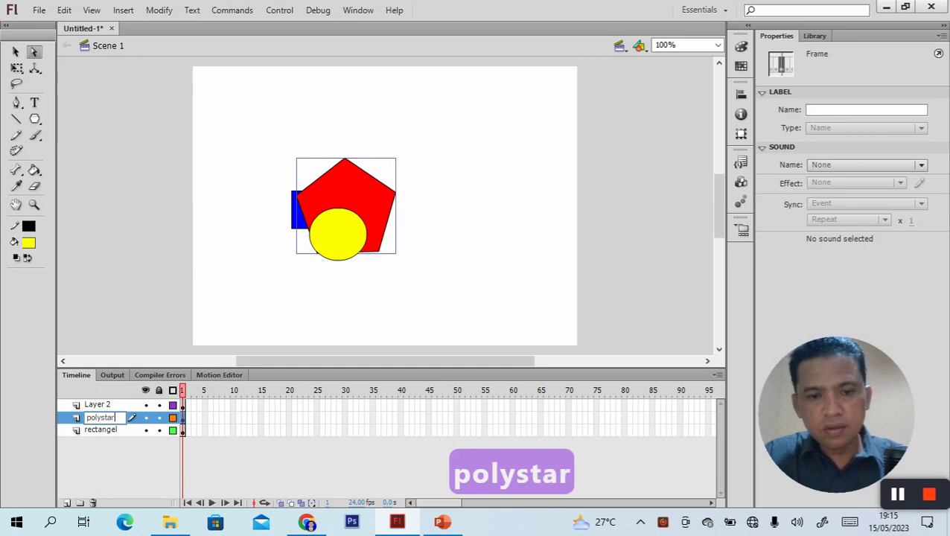
# - Rename Layer 2, which holds the yellow circle, as "oval"
pyautogui.click(110, 406)
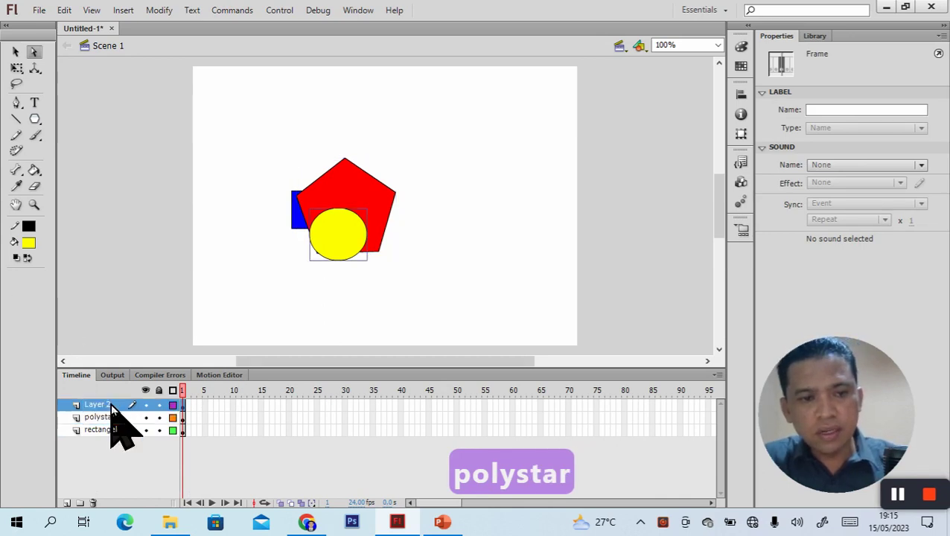
pyautogui.doubleClick(110, 405)
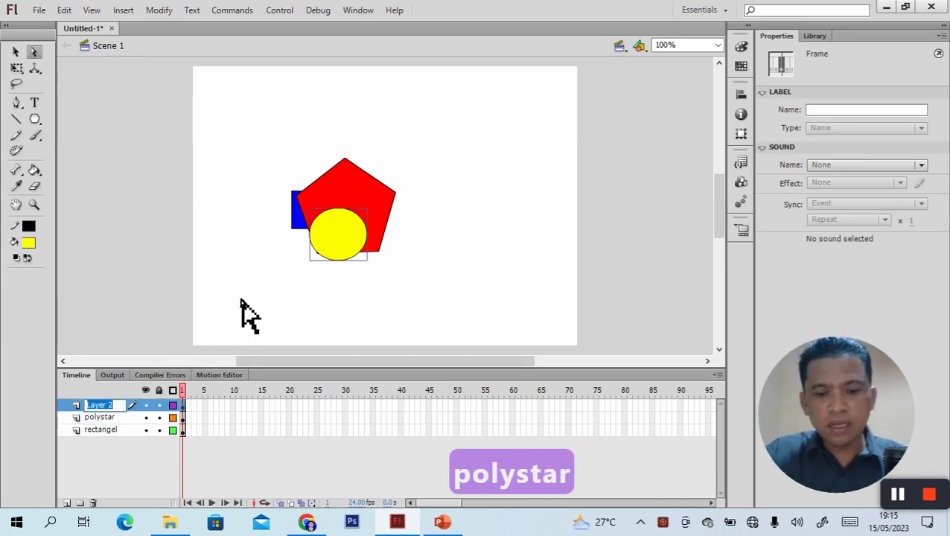
pyautogui.write('oca')
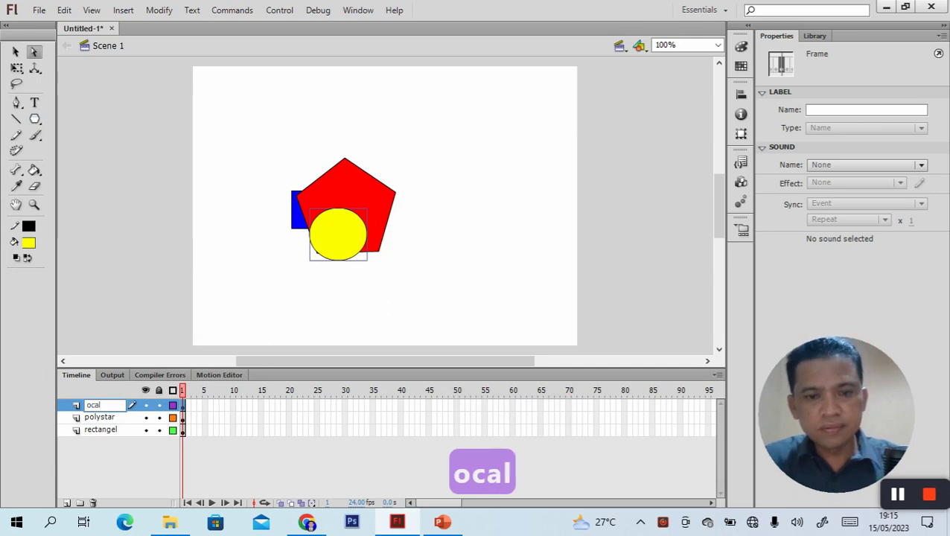
pyautogui.write('l')
pyautogui.press('BackSpace')
pyautogui.press('BackSpace')
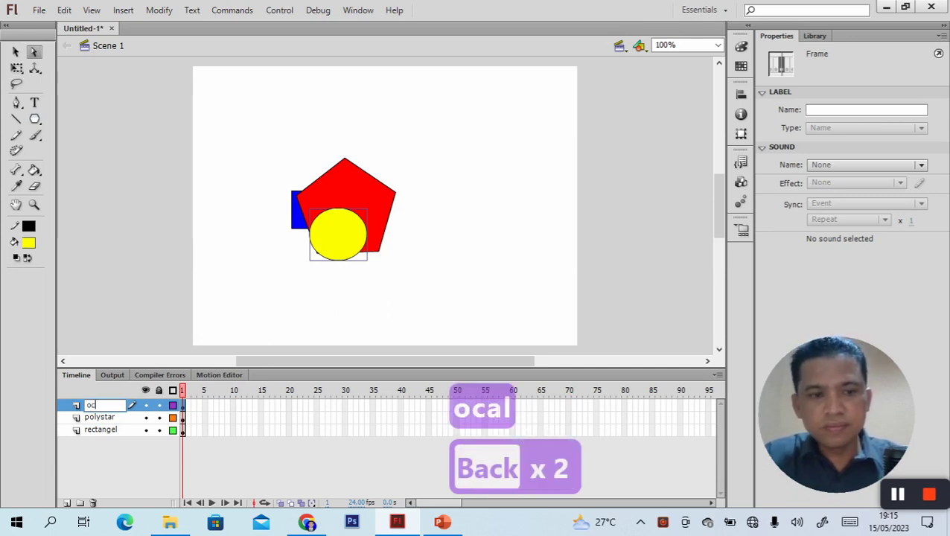
pyautogui.press('BackSpace')
pyautogui.press('BackSpace')
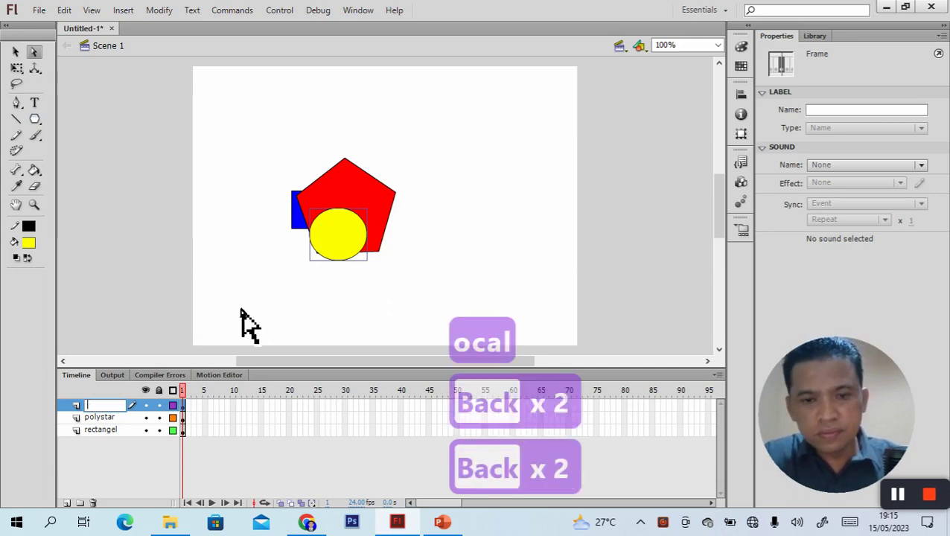
pyautogui.write('aval')
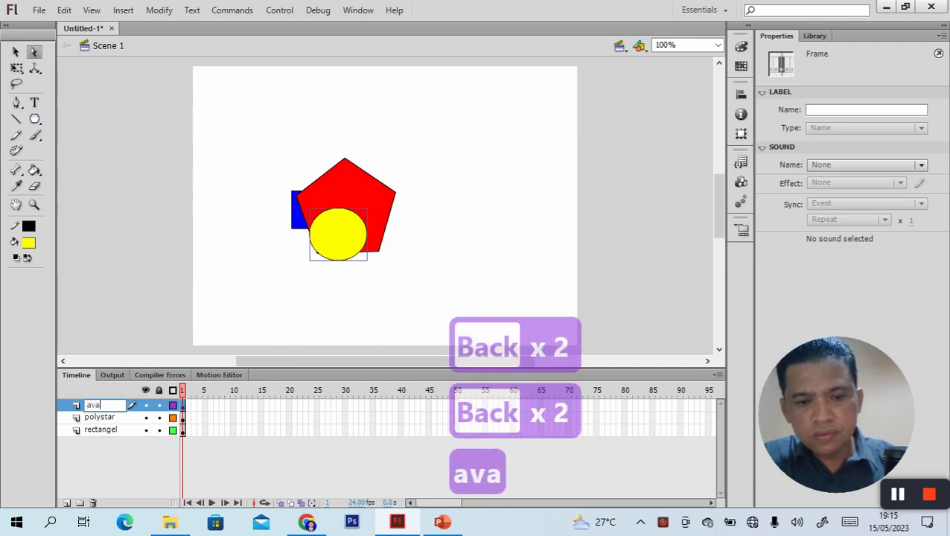
pyautogui.press('BackSpace')
pyautogui.press('BackSpace')
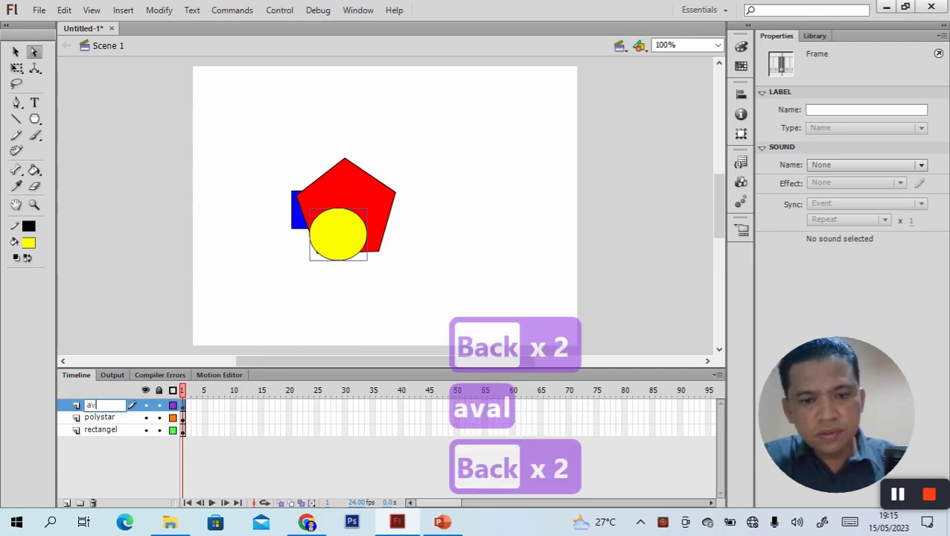
pyautogui.press('BackSpace')
pyautogui.press('BackSpace')
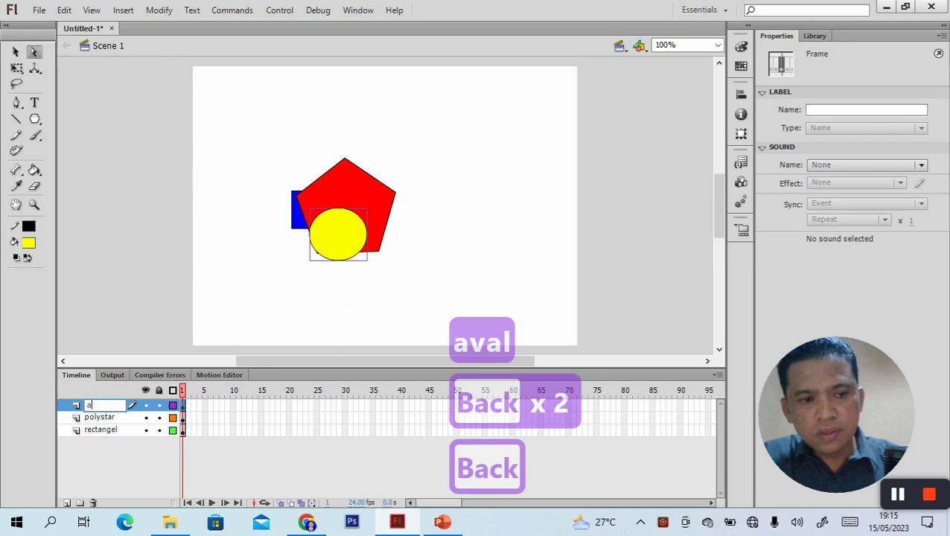
pyautogui.write('elipse')
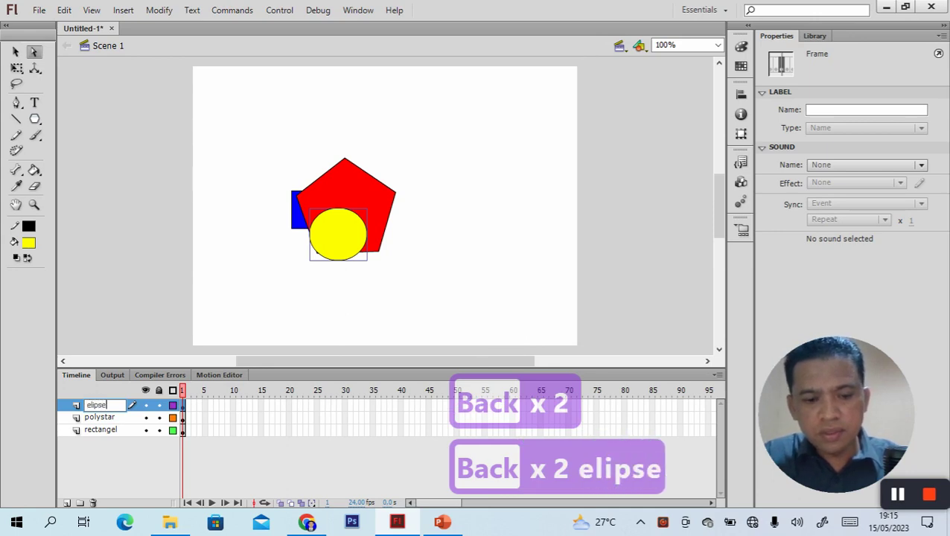
pyautogui.press('BackSpace')
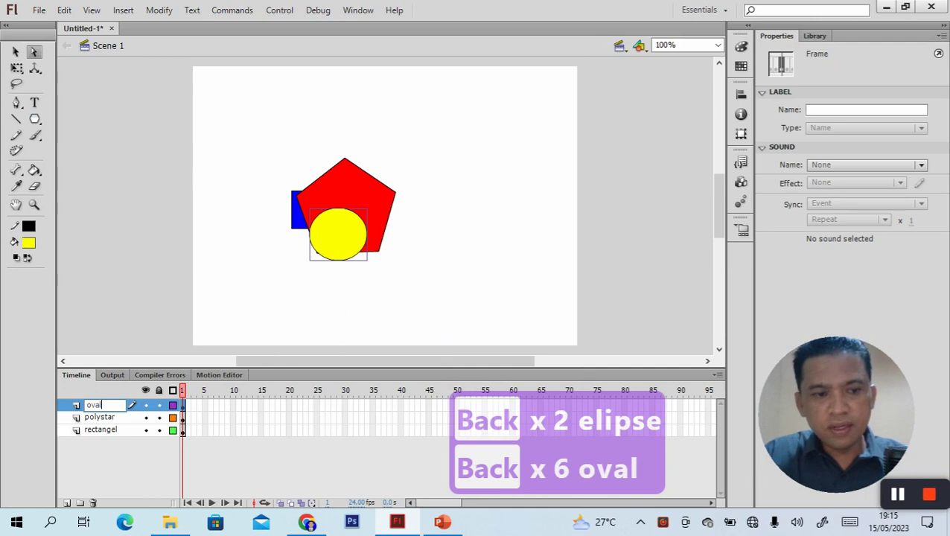
pyautogui.click(236, 322)
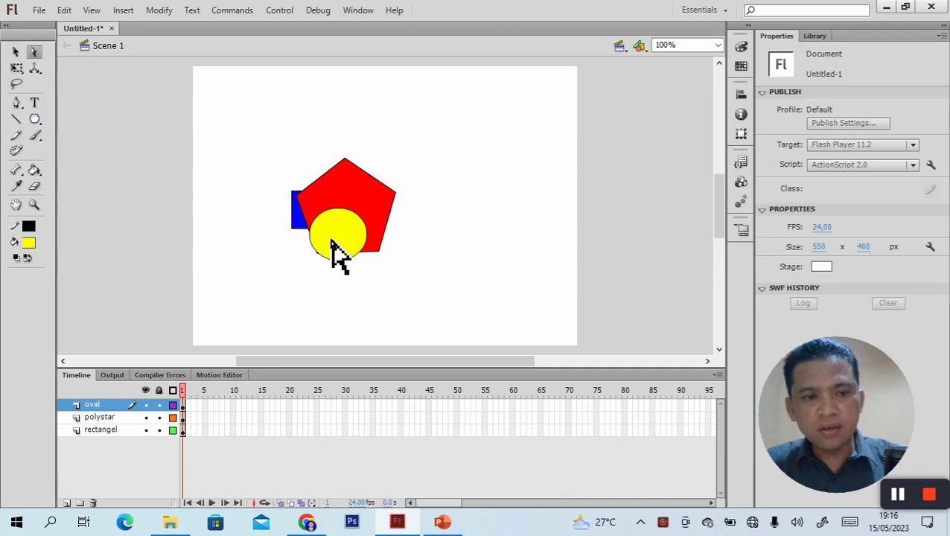
# - Move the yellow circle to about X 161, Y 214, and place the polystar layer below the rectangel layer
pyautogui.moveTo(331, 239); pyautogui.dragTo(328, 249)
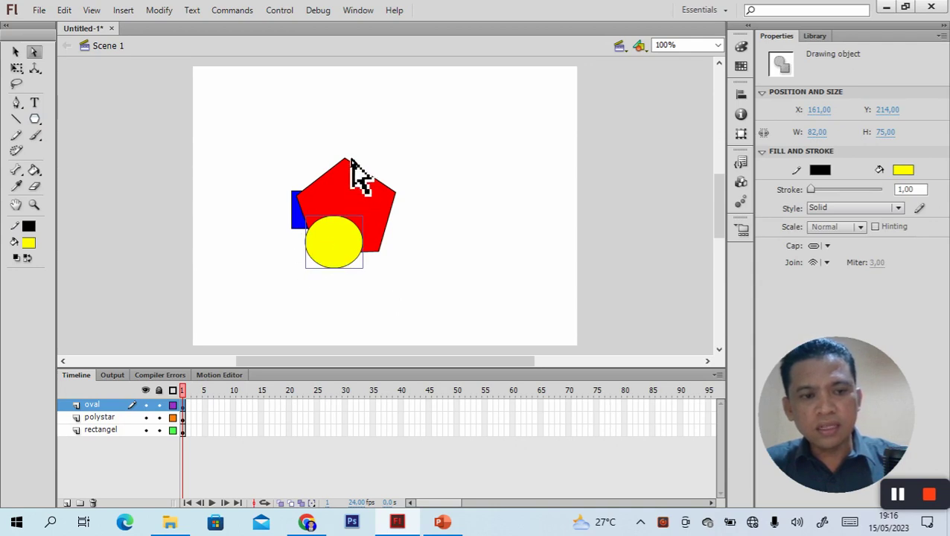
pyautogui.click(112, 419)
pyautogui.moveTo(112, 418)
pyautogui.mouseDown()
pyautogui.moveTo(115, 439)
pyautogui.moveTo(143, 448)
pyautogui.mouseUp()
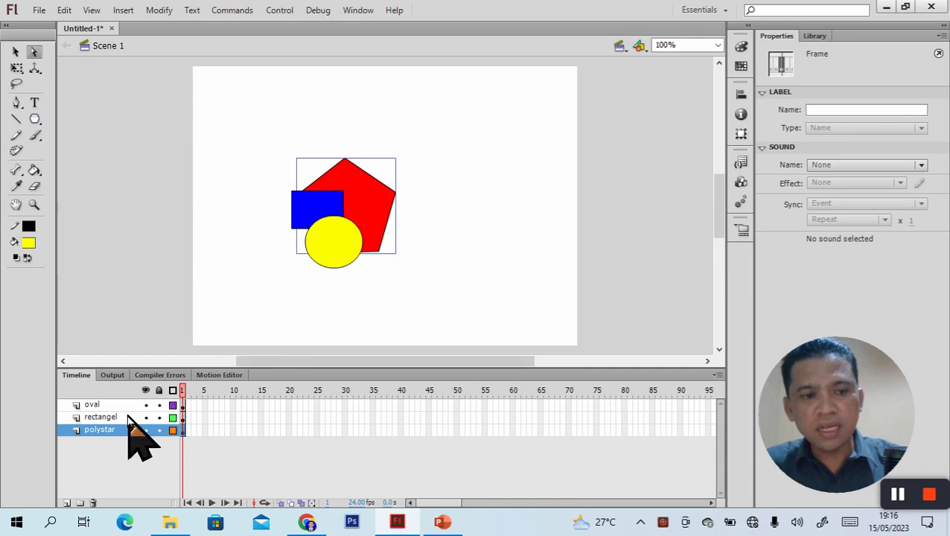
# - Move the oval layer between the rectangel and polystar layers, and clear the selection
pyautogui.click(107, 405)
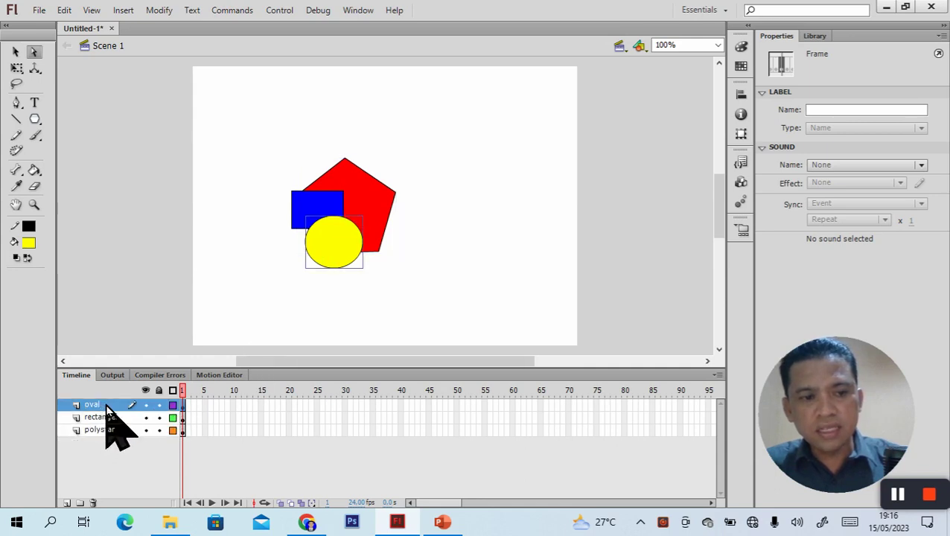
pyautogui.moveTo(106, 406); pyautogui.dragTo(106, 426)
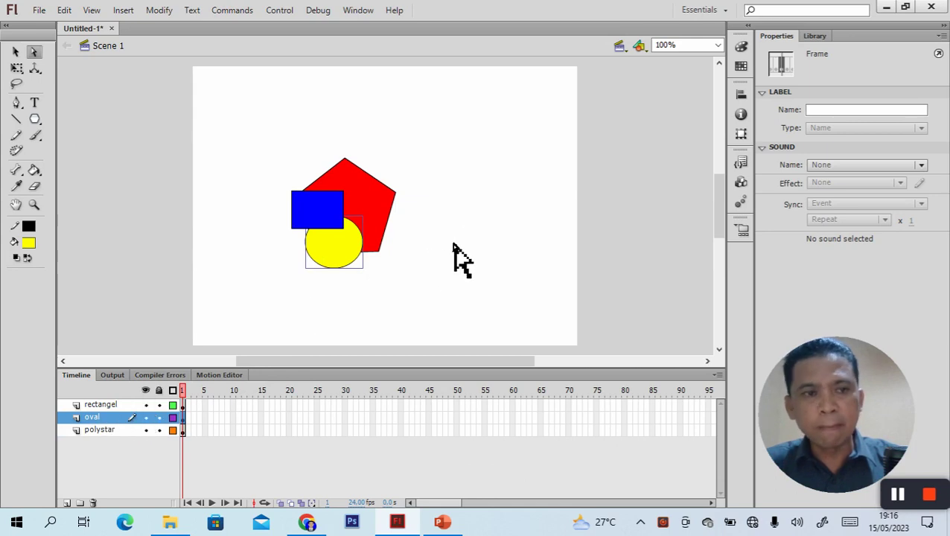
pyautogui.click(456, 279)
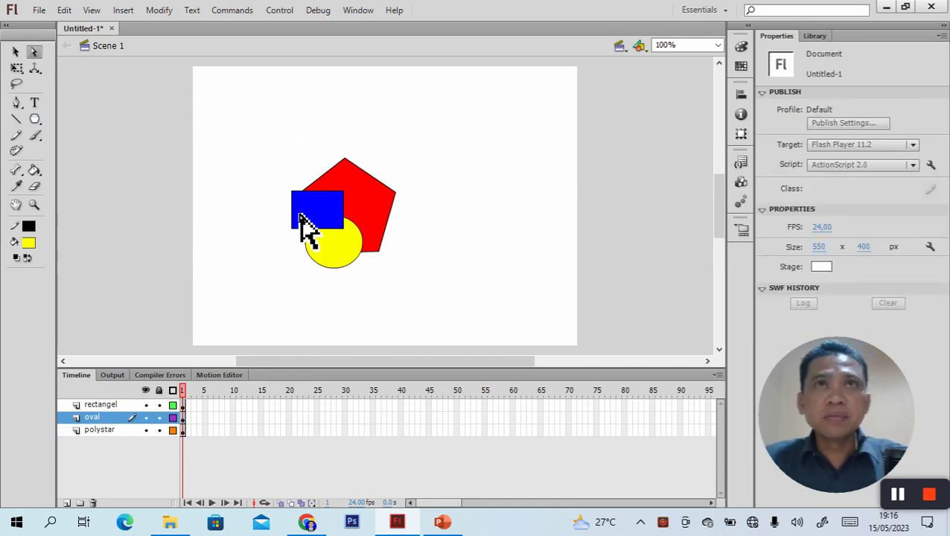
# - Lock all three layers at once and unlock them again
pyautogui.click(159, 391)
pyautogui.click(158, 390)
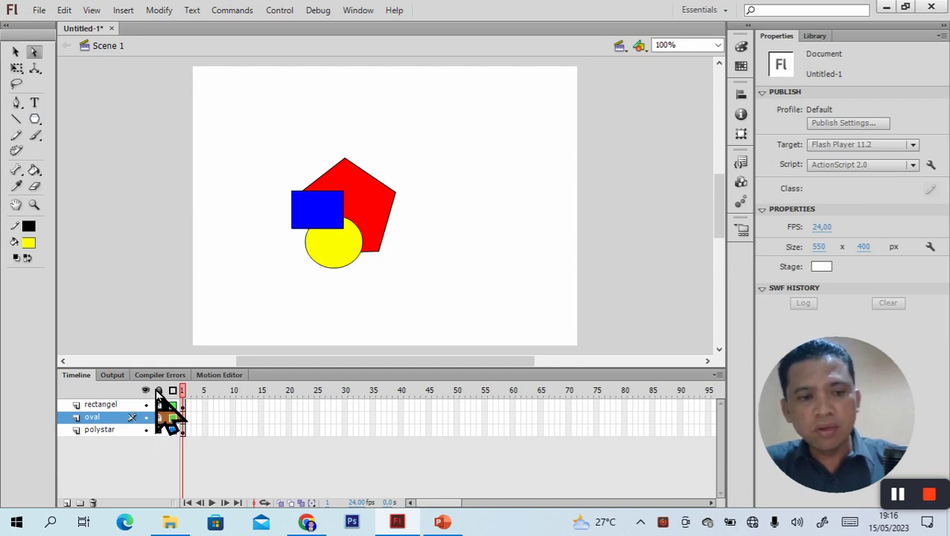
pyautogui.click(159, 391)
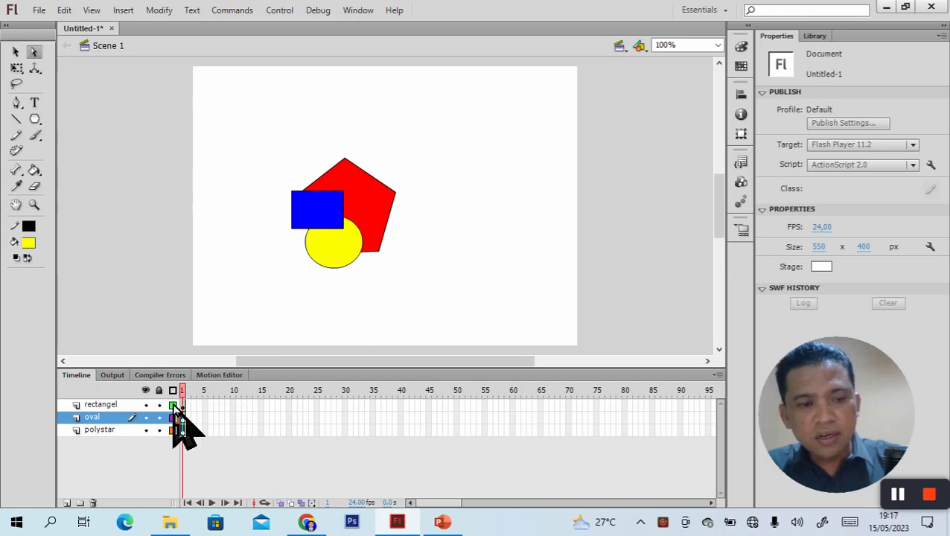
# - Switch the rectangel layer between outline and filled display, and close its Layer Properties without making changes
pyautogui.click(174, 405)
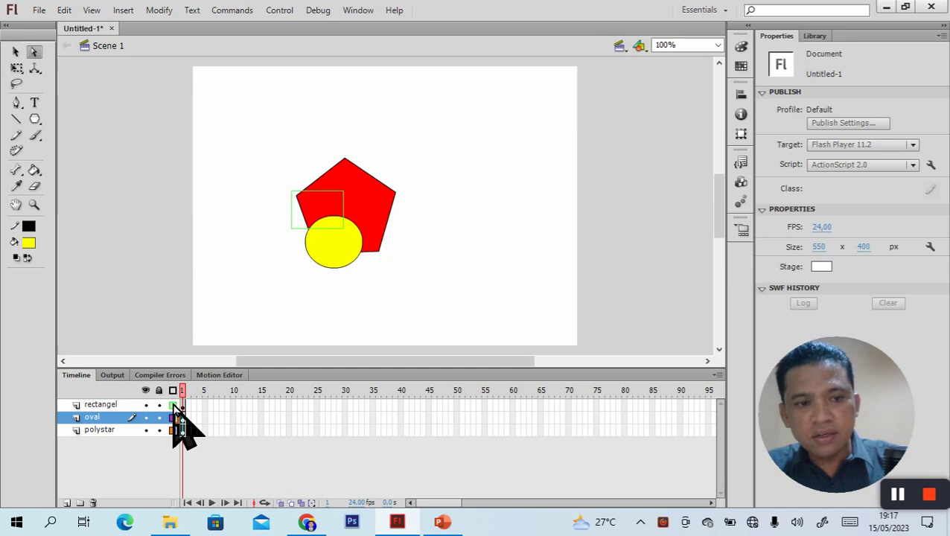
pyautogui.click(174, 406)
pyautogui.click(173, 406)
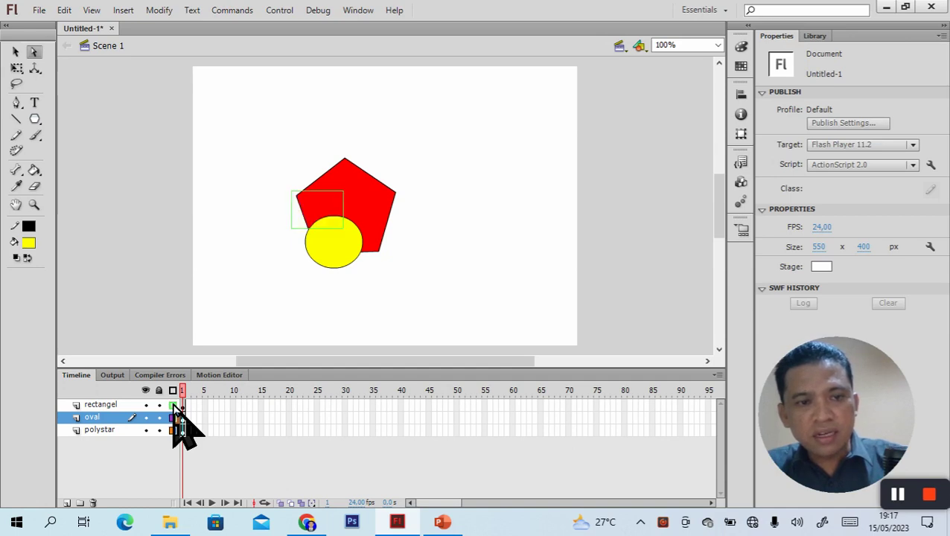
pyautogui.click(174, 405)
pyautogui.click(173, 406)
pyautogui.doubleClick(174, 406)
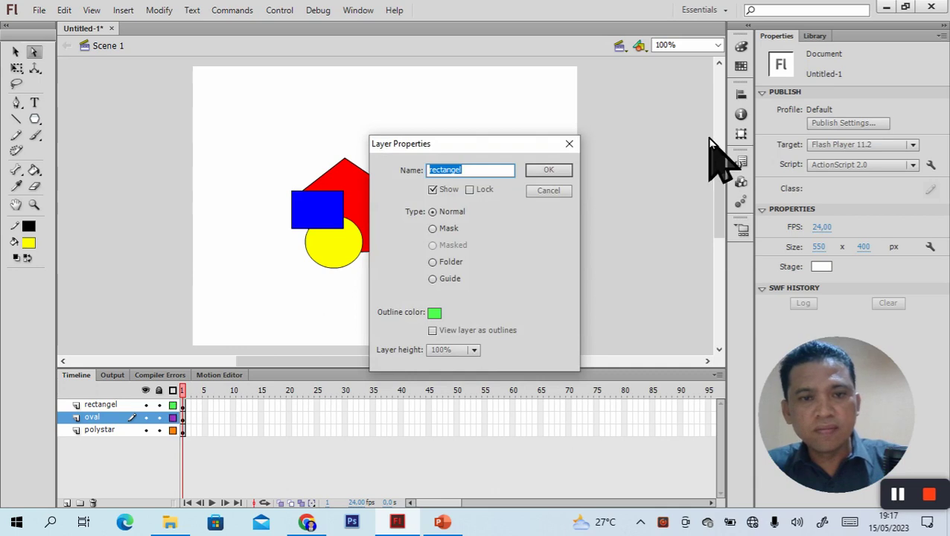
pyautogui.click(569, 144)
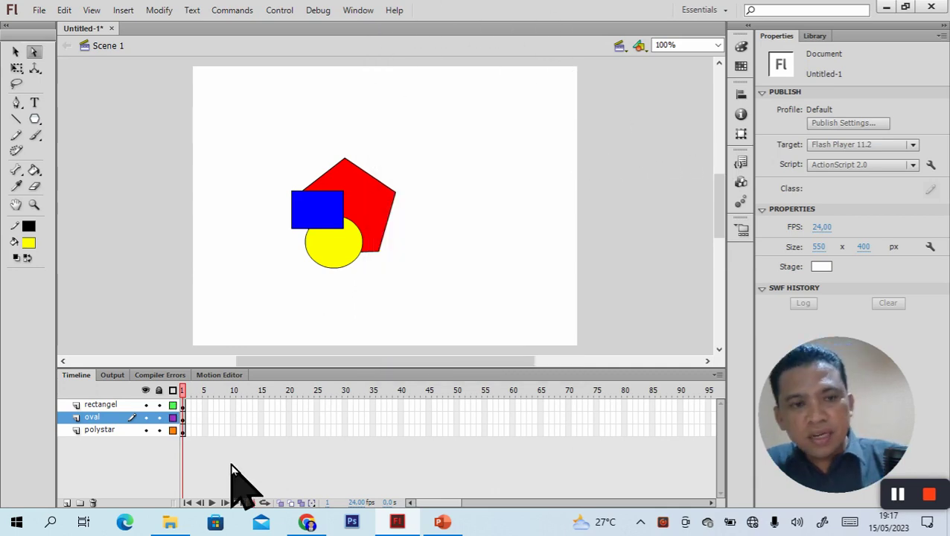
# - Delete the rectangel layer from the timeline
pyautogui.moveTo(101, 415); pyautogui.dragTo(105, 404)
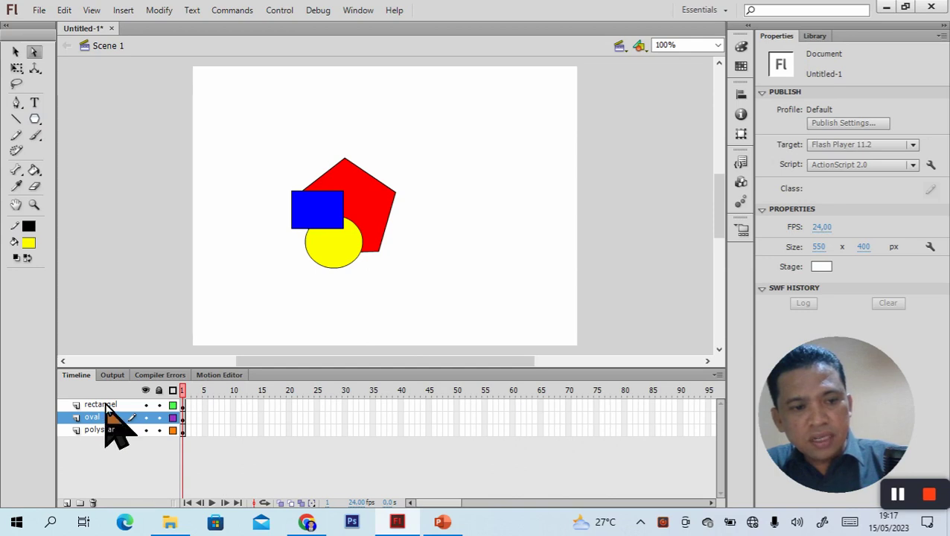
pyautogui.click(106, 405)
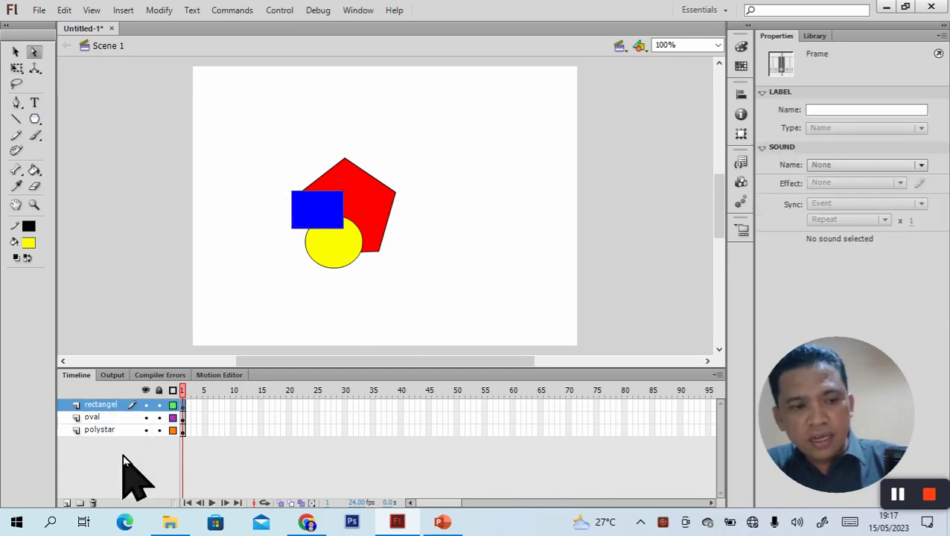
pyautogui.click(92, 502)
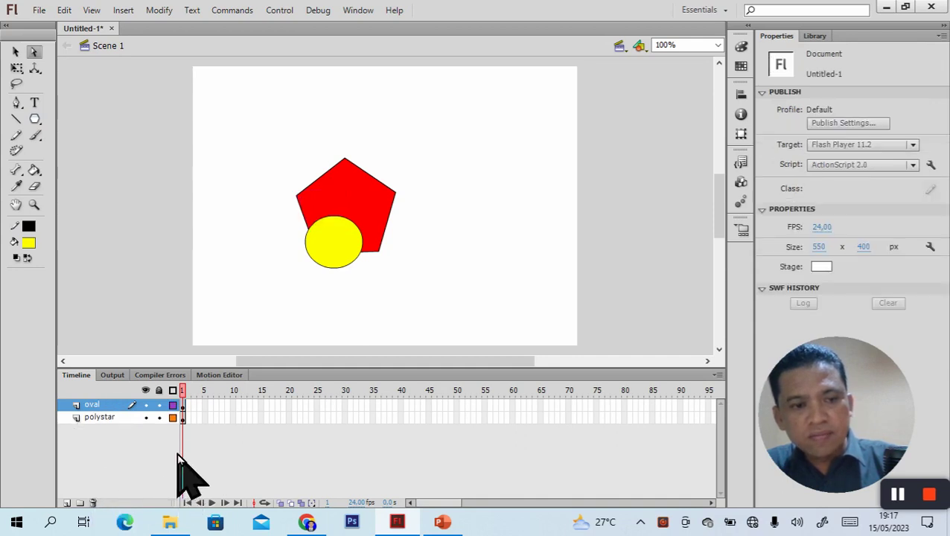
# - Add a layer folder and move the oval and polystar layers into it, with polystar above oval
pyautogui.click(79, 503)
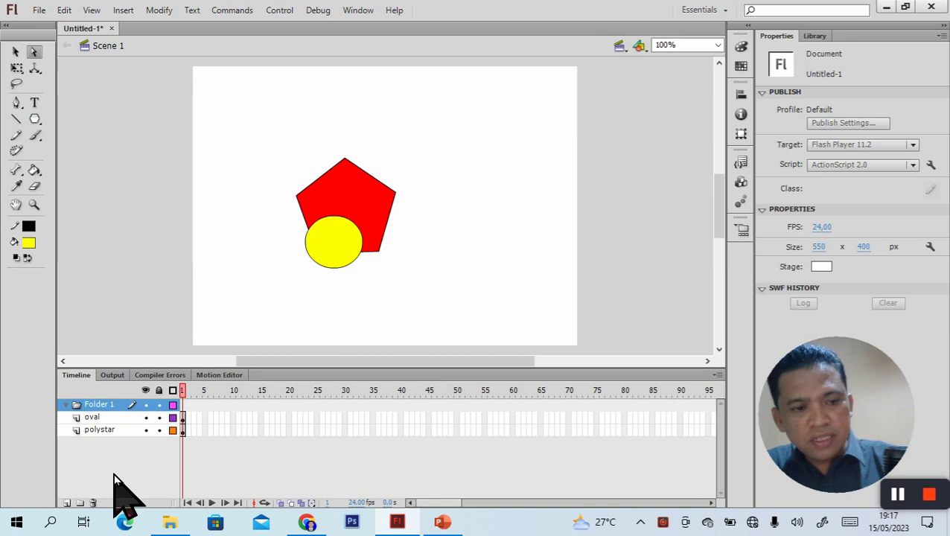
pyautogui.click(104, 424)
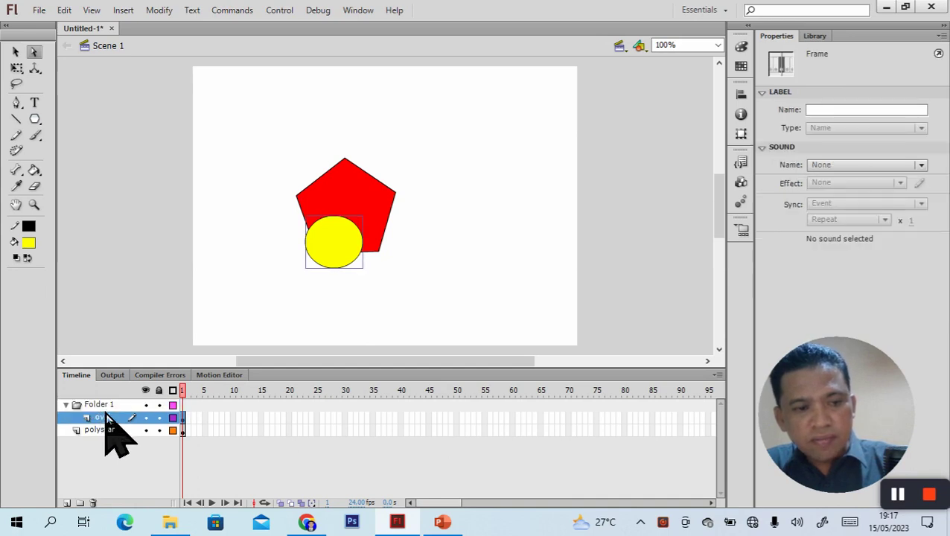
pyautogui.moveTo(112, 430); pyautogui.dragTo(110, 414)
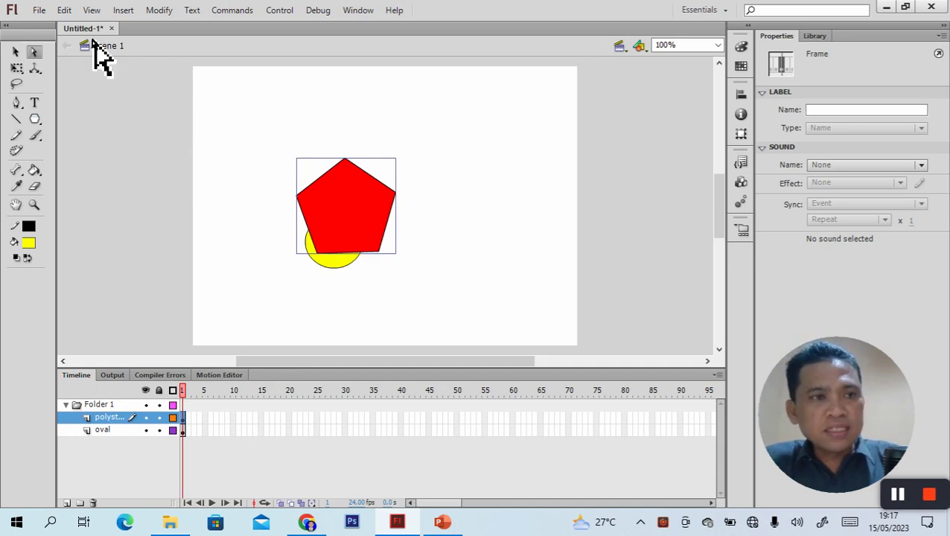
# - Create a new ActionScript 2.0 document
pyautogui.click(64, 10)
pyautogui.click(46, 25)
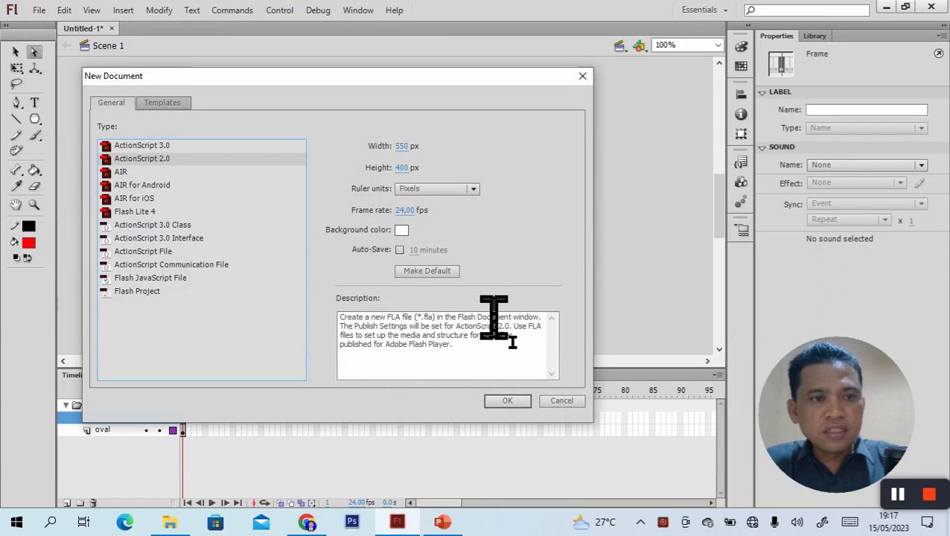
pyautogui.click(506, 400)
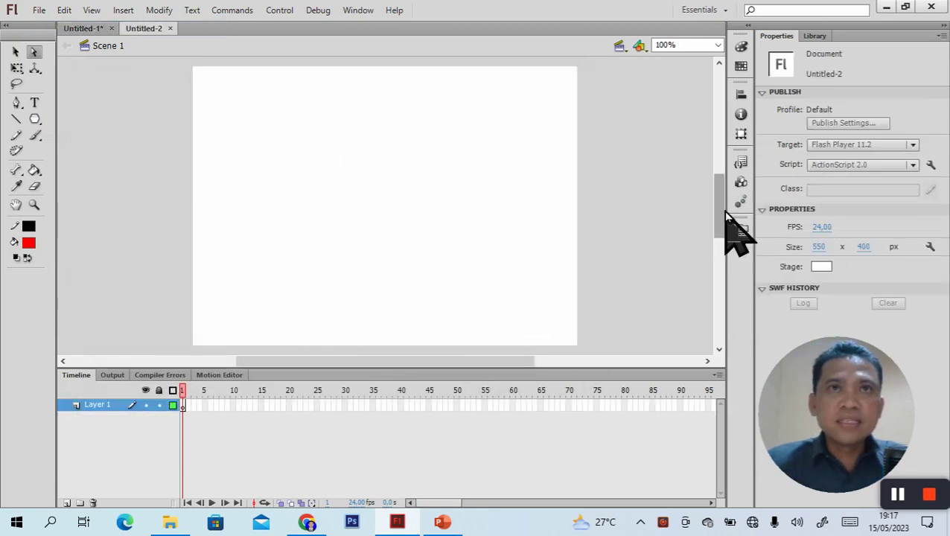
# - Add the red static text MACROMEDIA in 40 pt Times New Roman at about X 142, Y 148
pyautogui.moveTo(720, 218); pyautogui.dragTo(721, 227)
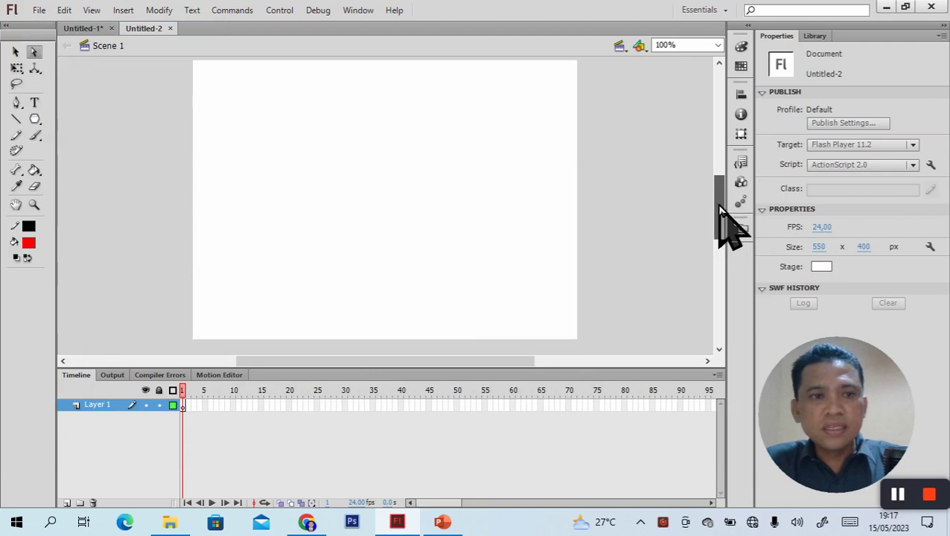
pyautogui.click(34, 103)
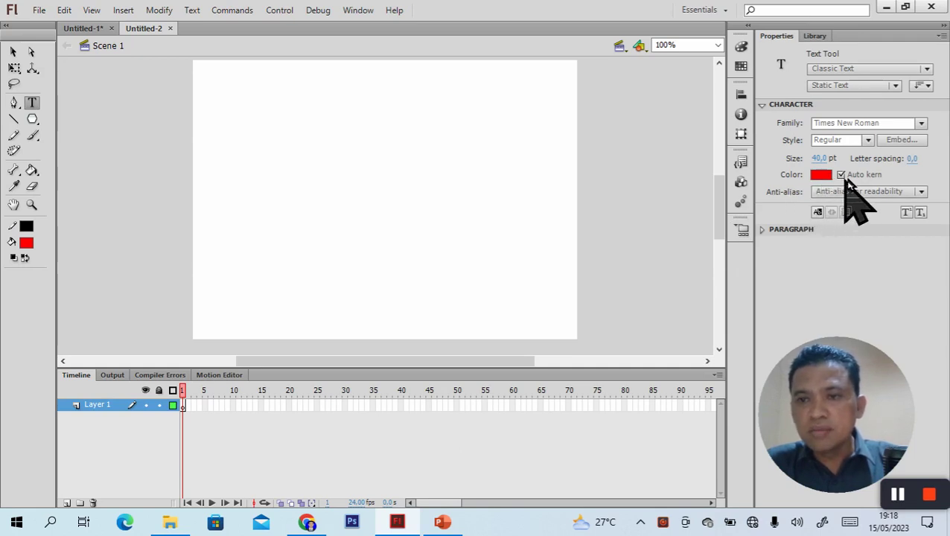
pyautogui.click(294, 190)
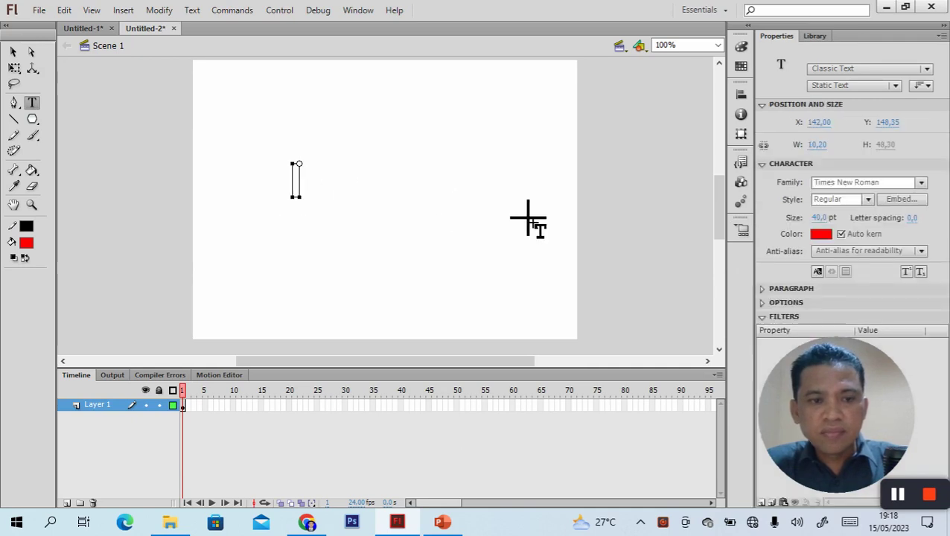
pyautogui.write('MACROMEDIA')
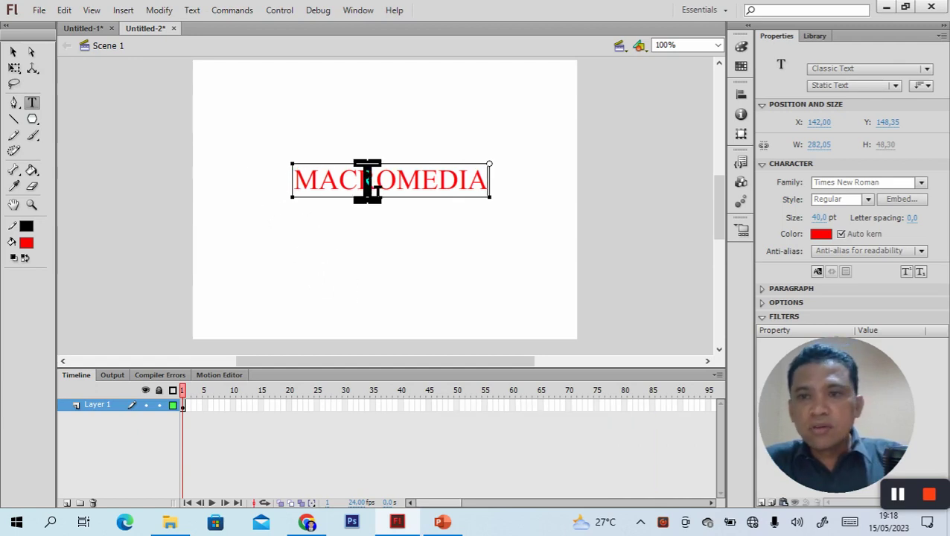
# - Examine the font families and text types available for the MACROMEDIA text
pyautogui.click(920, 185)
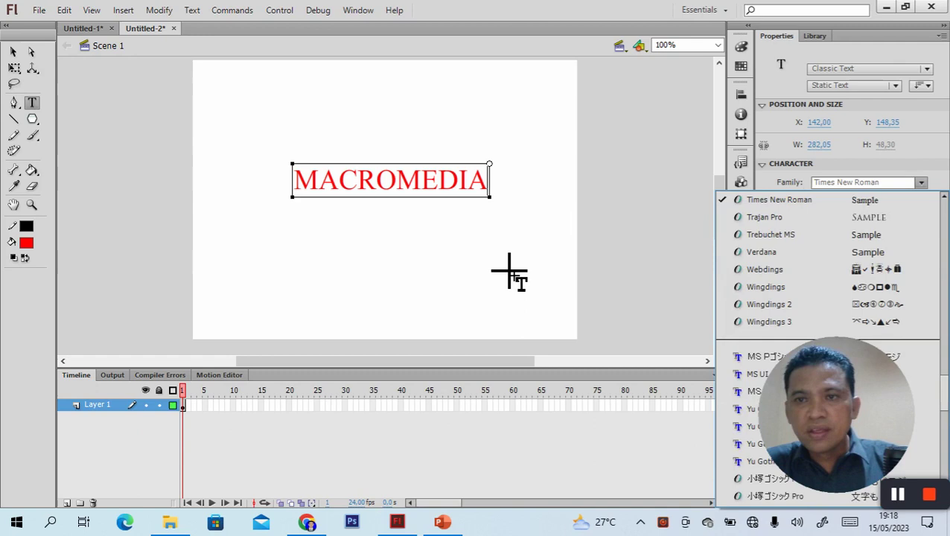
pyautogui.click(481, 262)
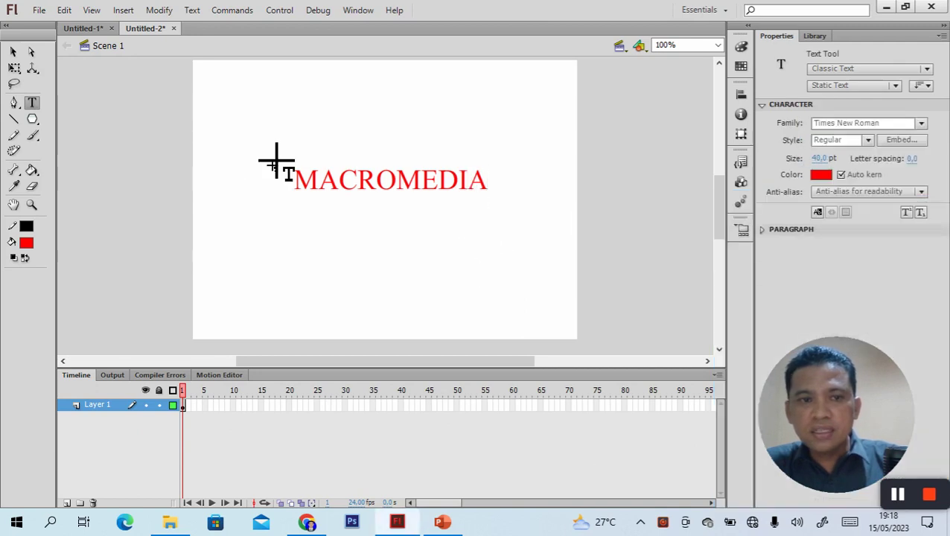
pyautogui.moveTo(297, 186); pyautogui.dragTo(547, 190)
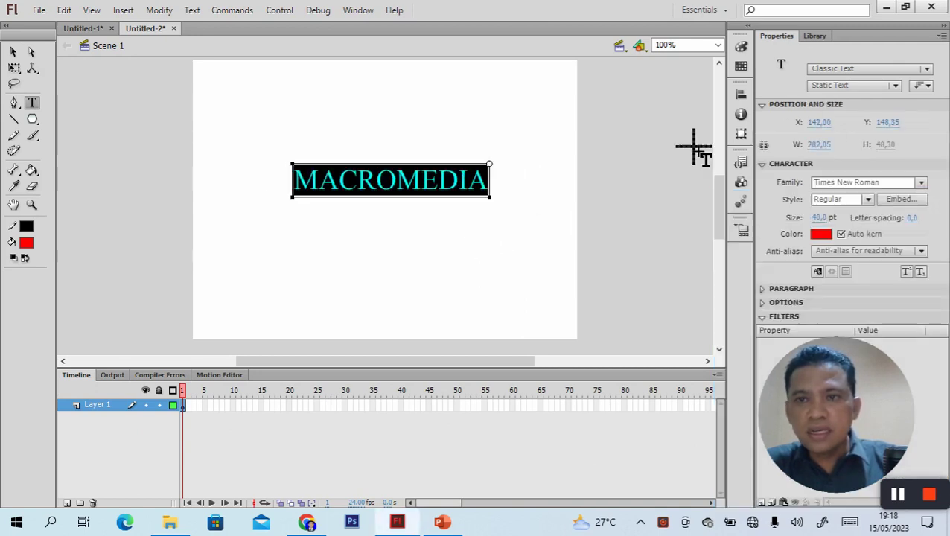
pyautogui.click(893, 86)
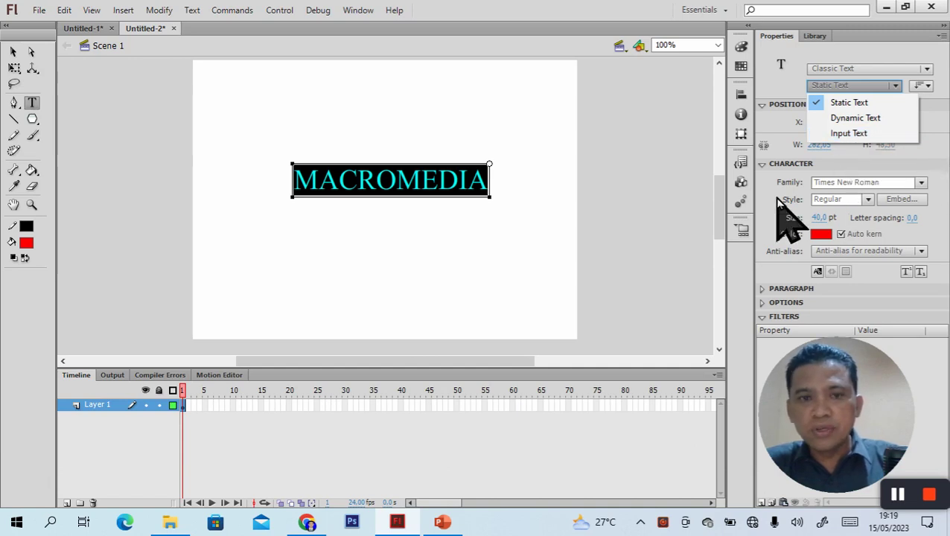
pyautogui.click(489, 243)
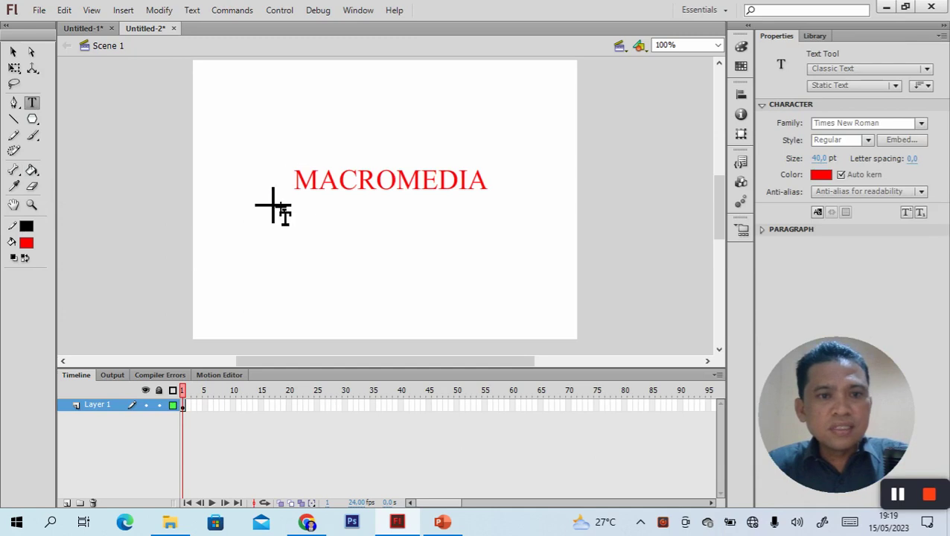
# - Try rotating and skewing the MACROMEDIA text with Free Transform, and undo both transformations
pyautogui.moveTo(297, 182); pyautogui.dragTo(492, 197)
pyautogui.press('Escape')
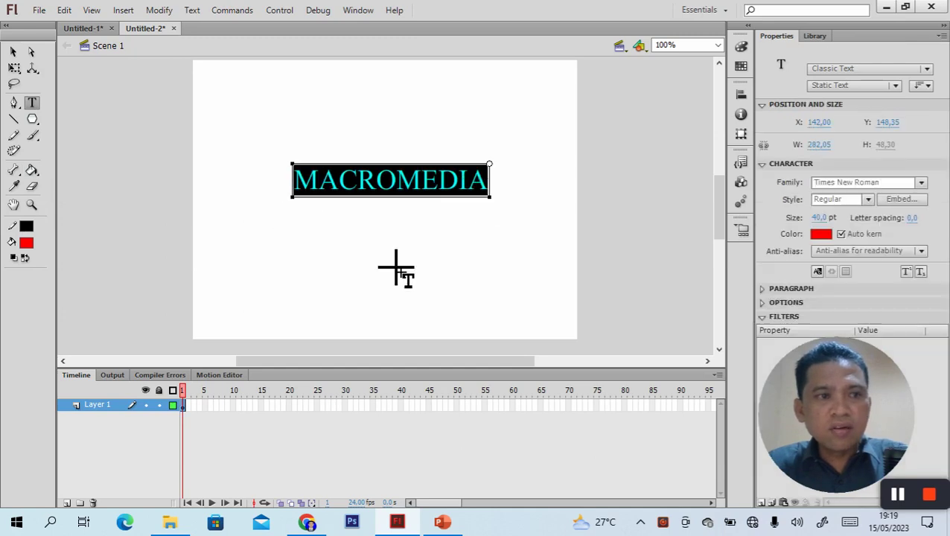
pyautogui.click(15, 70)
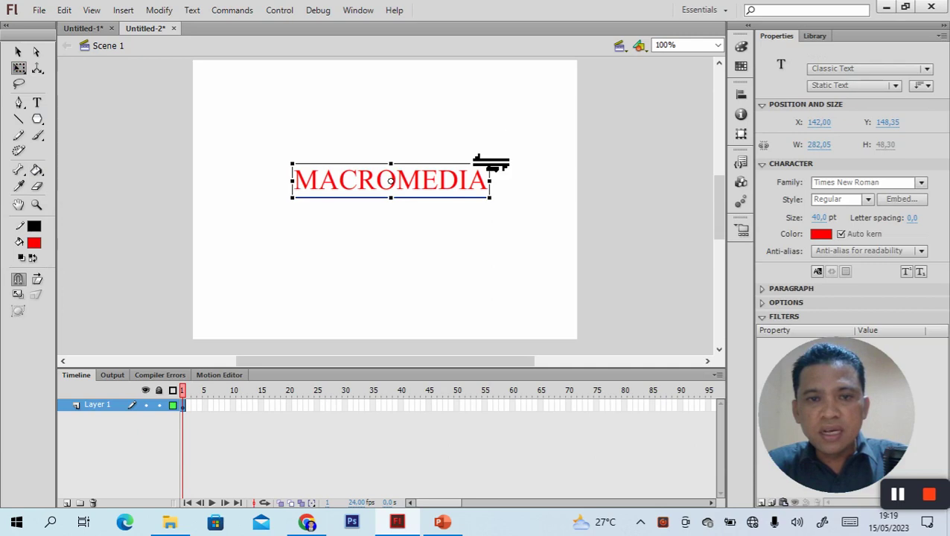
pyautogui.moveTo(486, 164); pyautogui.dragTo(502, 123)
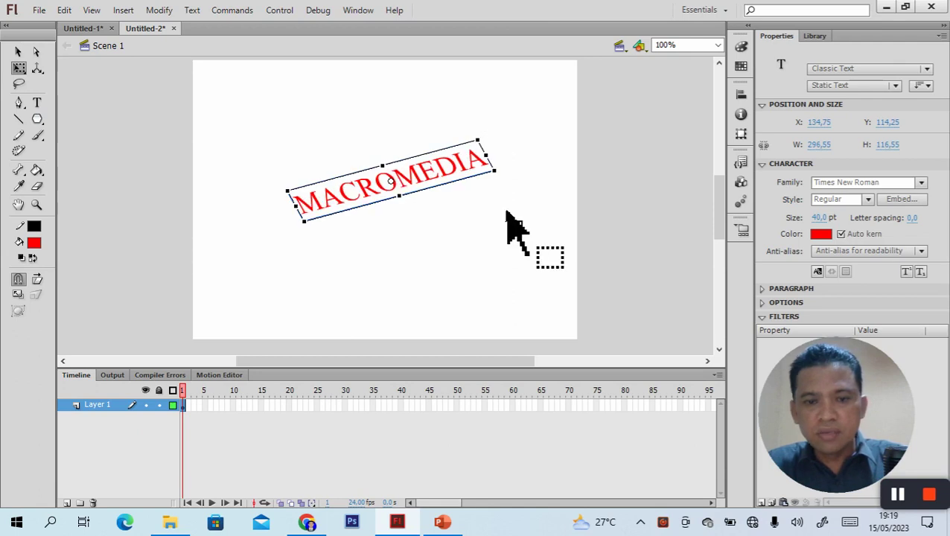
pyautogui.hotkey('ctrl', 'z')
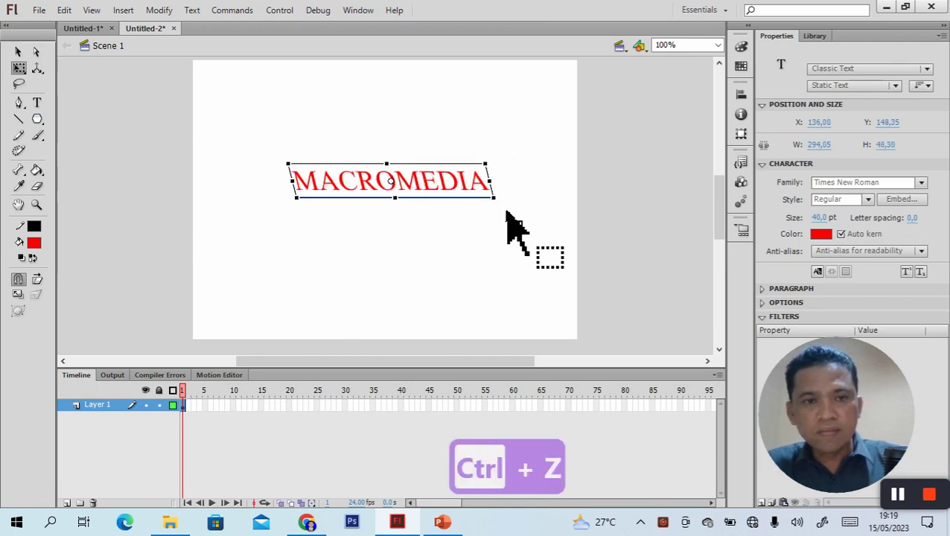
pyautogui.hotkey('ctrl', 'z')
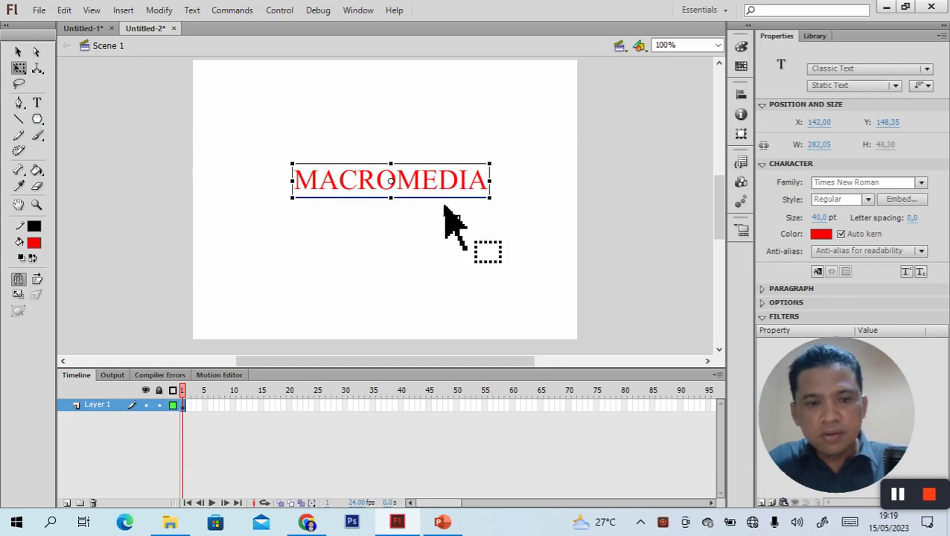
# - Break the MACROMEDIA text apart into separate letters and clear the selection
pyautogui.hotkey('ctrl', 'b')
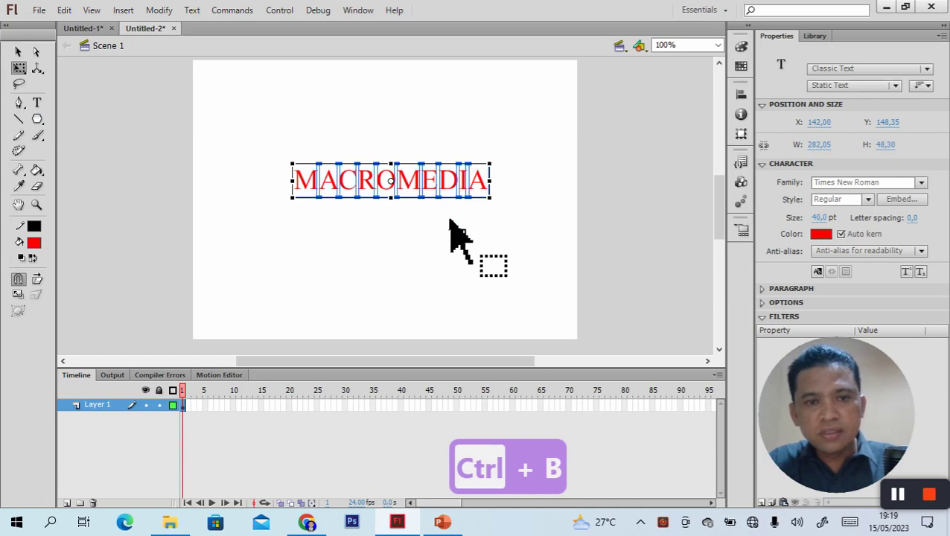
pyautogui.click(414, 259)
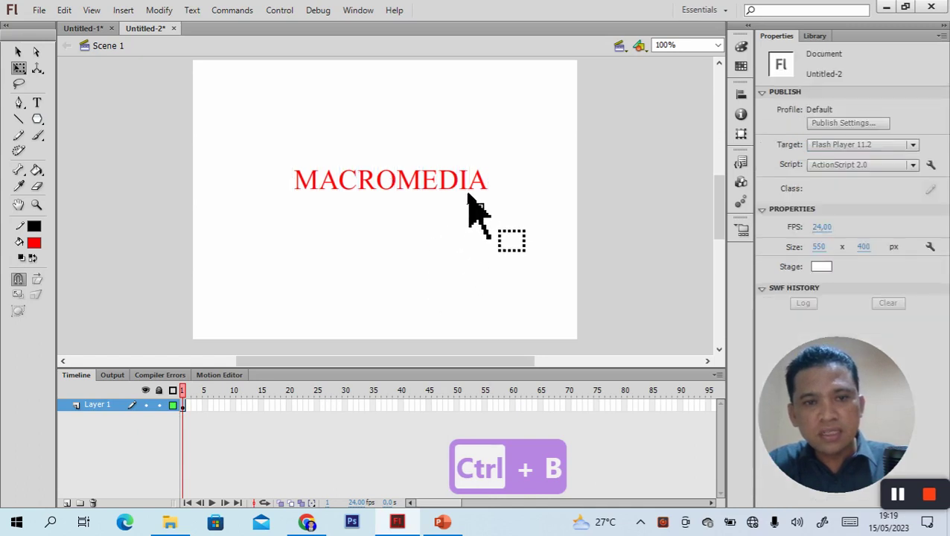
pyautogui.click(476, 191)
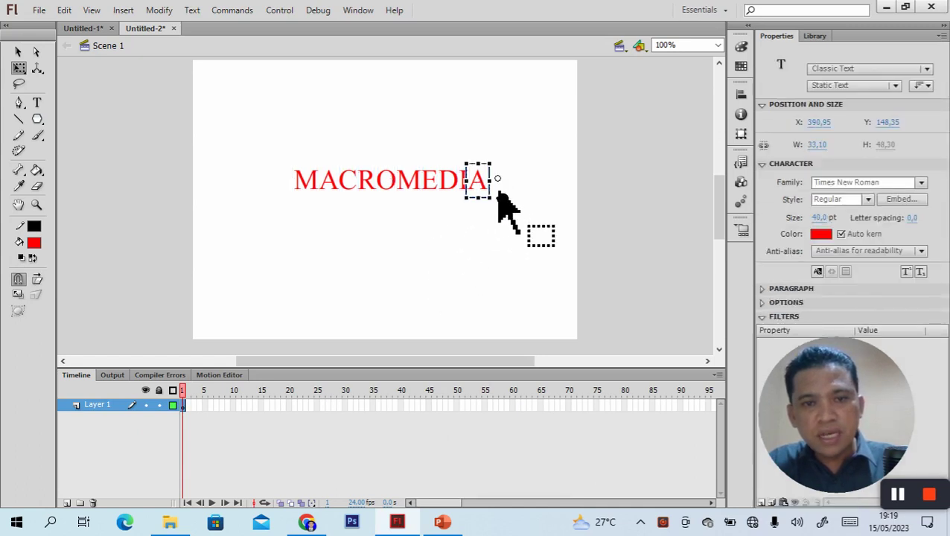
pyautogui.hotkey('ctrl', 'z')
pyautogui.click(461, 232)
# - Move the final letter A up and slightly to the right, away from the other letters
pyautogui.click(476, 188)
pyautogui.click(339, 253)
pyautogui.click(476, 188)
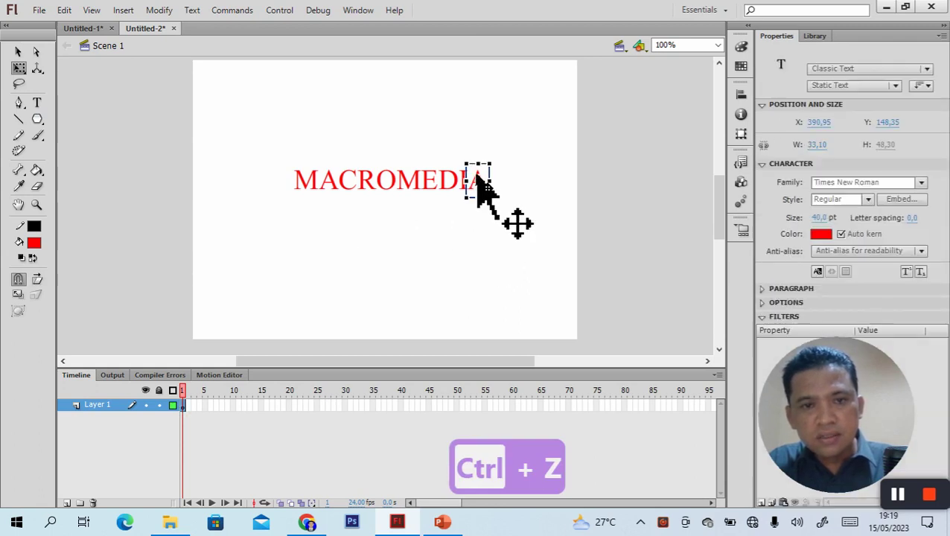
pyautogui.moveTo(480, 182); pyautogui.dragTo(485, 159)
pyautogui.click(445, 211)
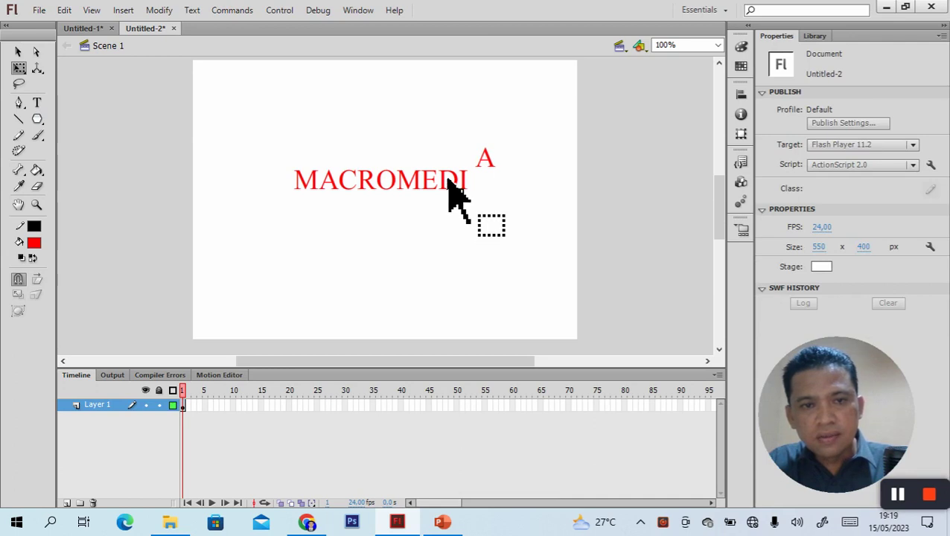
# - Move the letter R down to about Y 230 and the first M to about X 107, Y 73
pyautogui.press('t')
pyautogui.click(365, 190)
pyautogui.write('R')
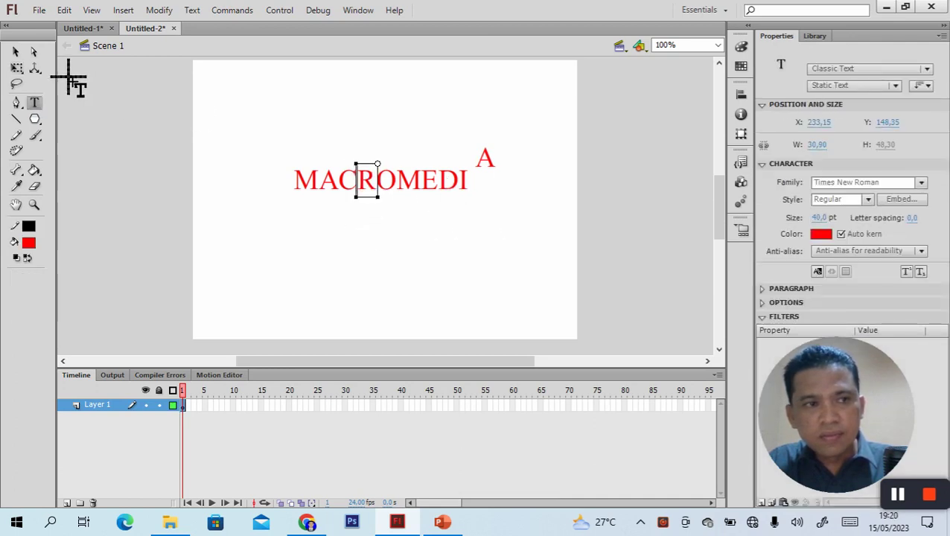
pyautogui.click(15, 51)
pyautogui.moveTo(364, 181); pyautogui.dragTo(364, 242)
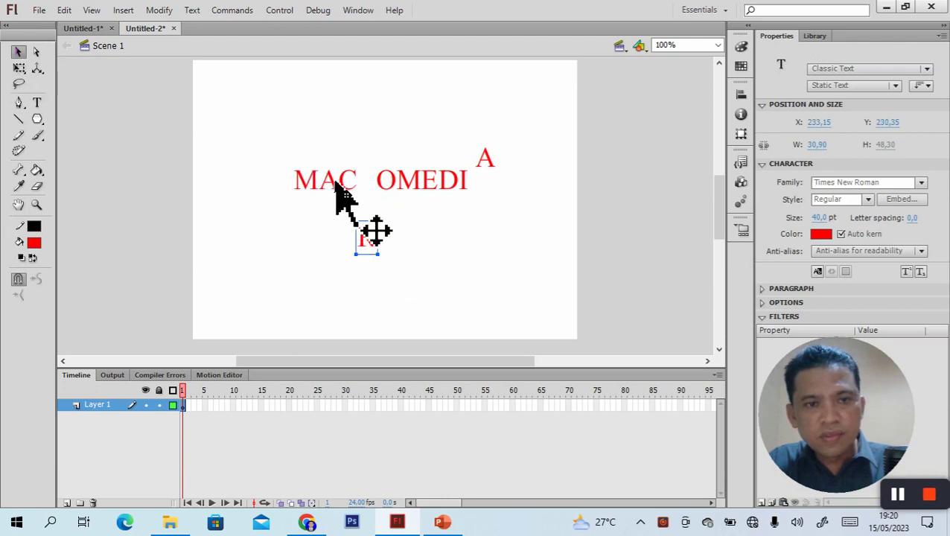
pyautogui.click(300, 183)
pyautogui.moveTo(306, 187); pyautogui.dragTo(274, 119)
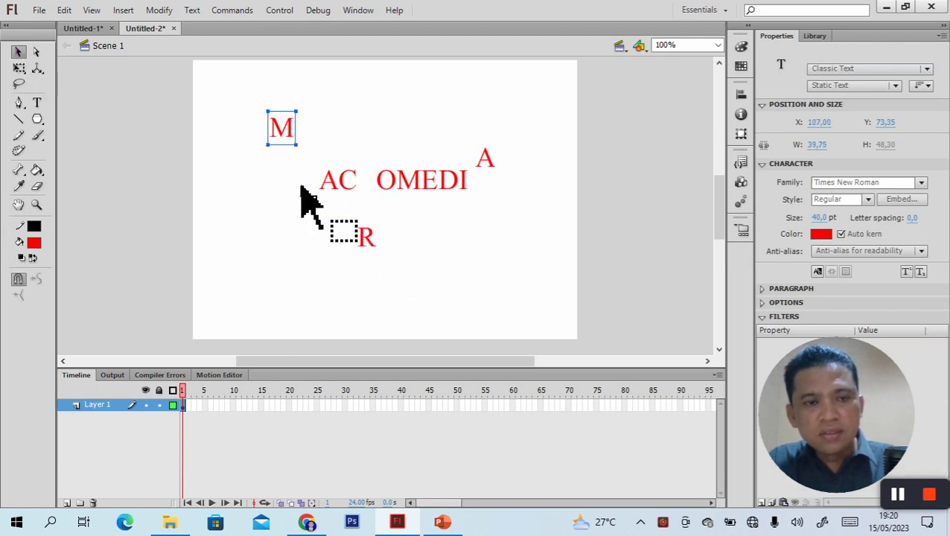
# - Move the C to about X 221, Y 73, the second M to X 346, Y 250, and the D to X 349, Y 81
pyautogui.click(353, 191)
pyautogui.moveTo(346, 185); pyautogui.dragTo(357, 131)
pyautogui.moveTo(411, 186); pyautogui.dragTo(480, 253)
pyautogui.click(445, 205)
pyautogui.moveTo(446, 192); pyautogui.dragTo(440, 133)
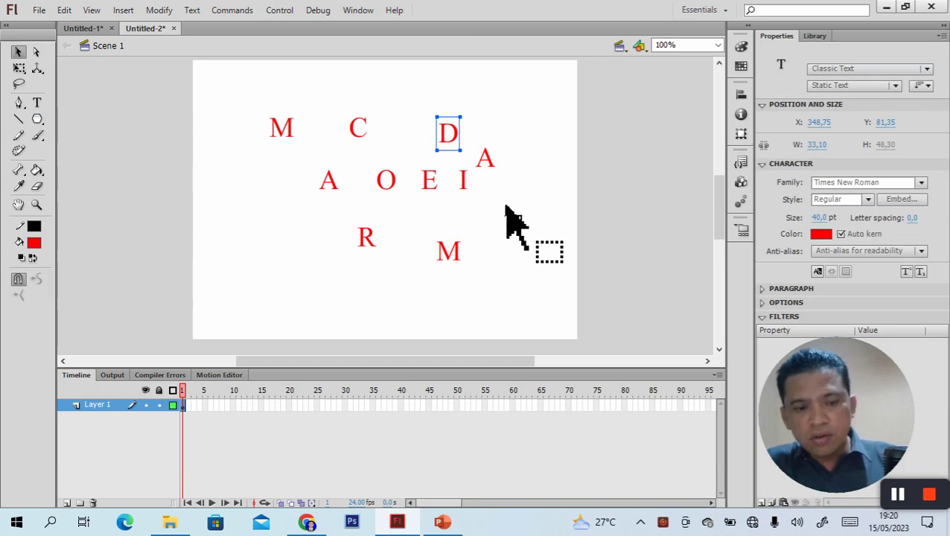
# - Undo the moves of the D, both M letters, the C and the R
pyautogui.hotkey('ctrl', 'z')
pyautogui.hotkey('ctrl', 'z')
pyautogui.hotkey('ctrl', 'z')
pyautogui.hotkey('ctrl', 'z')
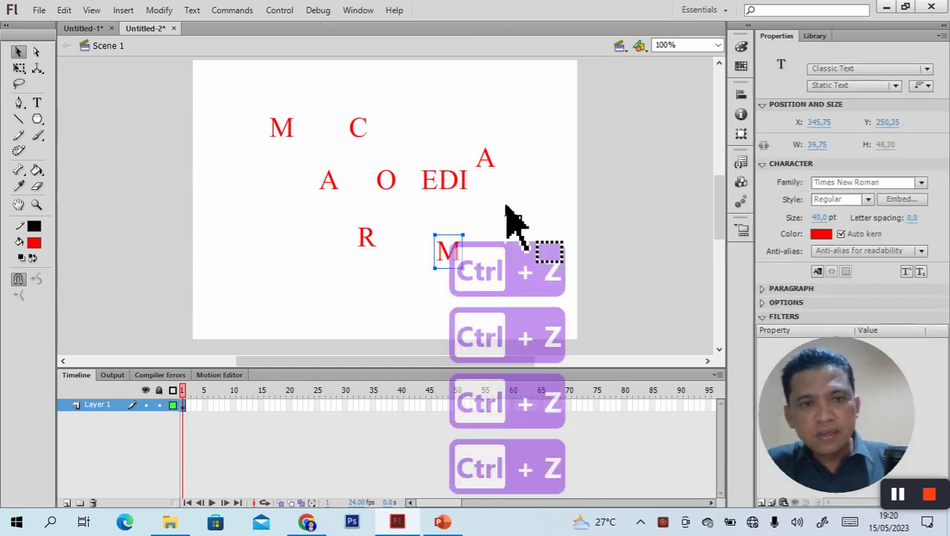
pyautogui.hotkey('ctrl', 'z')
pyautogui.hotkey('ctrl', 'z')
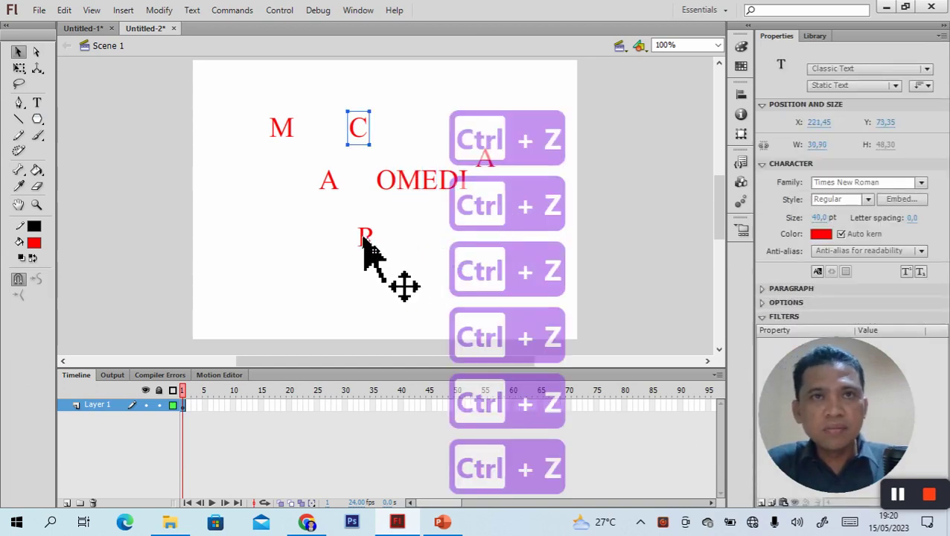
pyautogui.hotkey('ctrl', 'z')
pyautogui.hotkey('ctrl', 'z')
pyautogui.hotkey('ctrl', 'z')
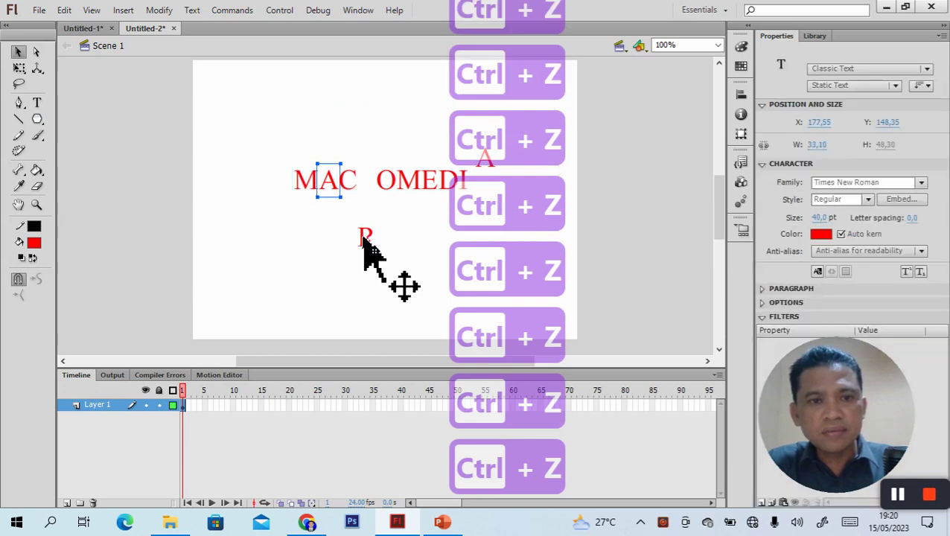
pyautogui.hotkey('ctrl', 'z')
pyautogui.hotkey('ctrl', 'z')
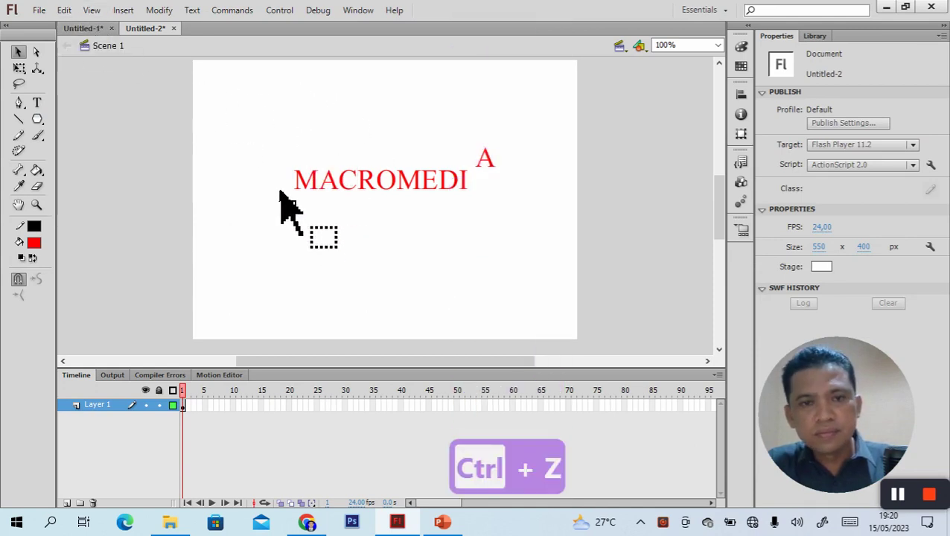
# - Undo the move of the final letter A and deselect it
pyautogui.hotkey('ctrl', 'z')
pyautogui.hotkey('ctrl', 'z')
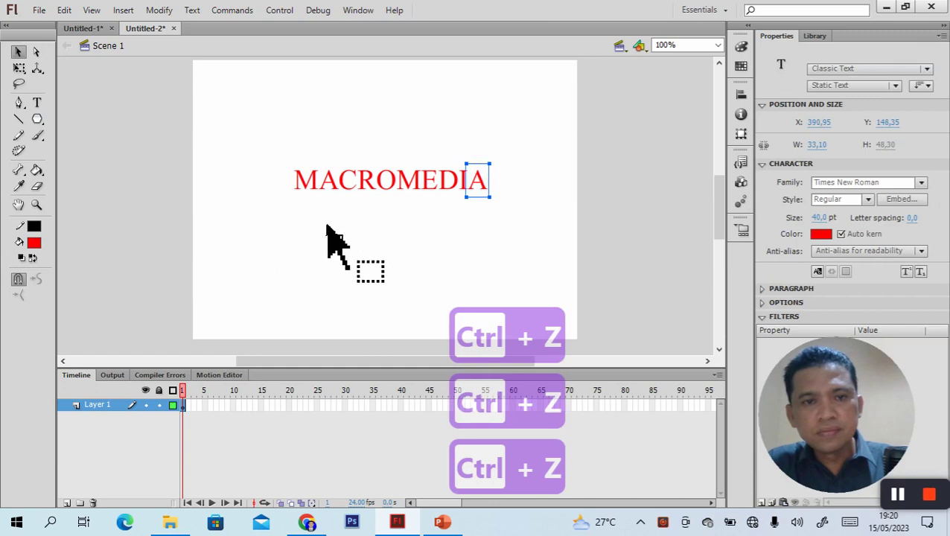
pyautogui.click(242, 218)
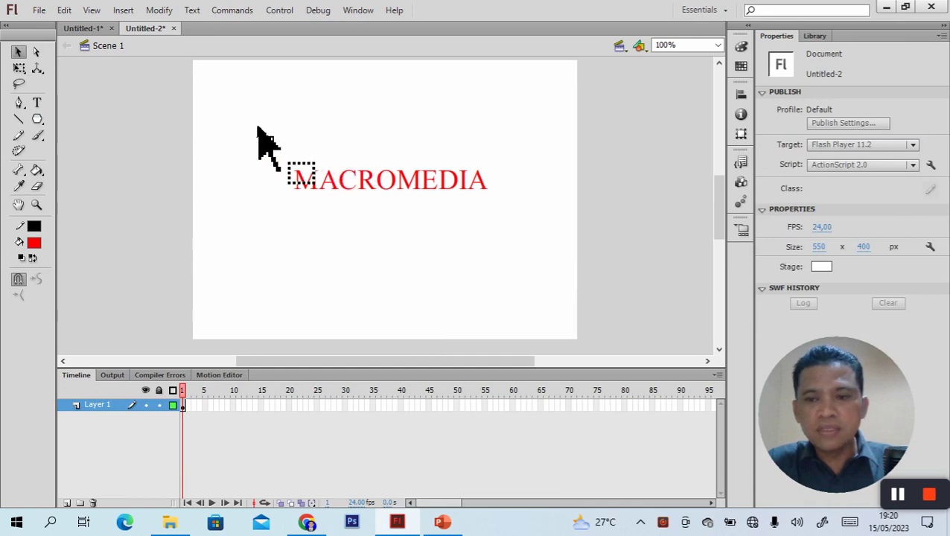
# - Move all the MACROMEDIA letters left off the stage to about X -290, Y 157, and insert a keyframe at frame 20
pyautogui.click(184, 409)
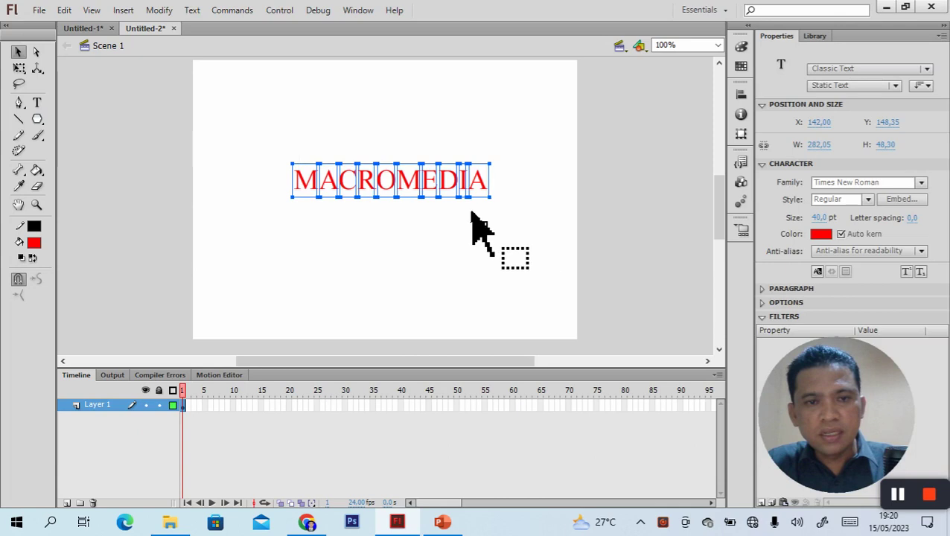
pyautogui.moveTo(418, 195); pyautogui.dragTo(121, 200)
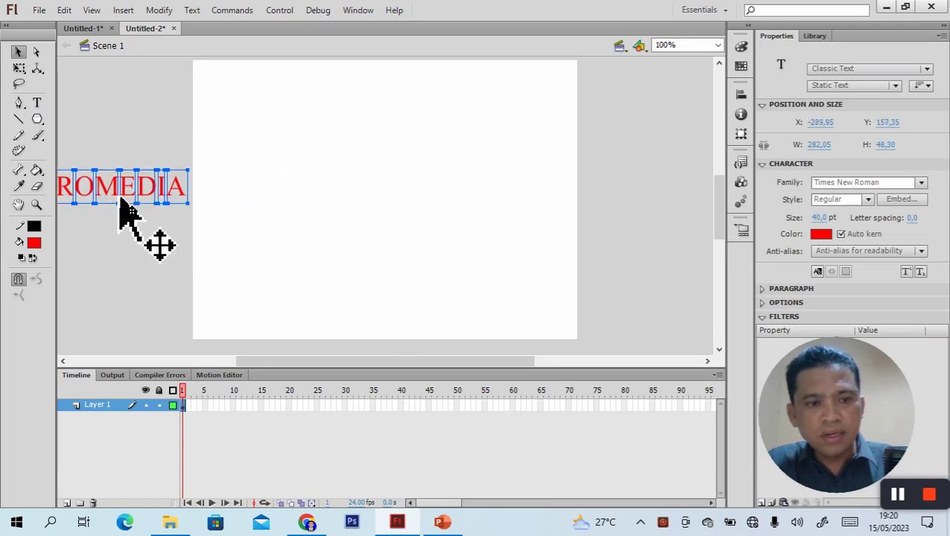
pyautogui.click(289, 404)
pyautogui.rightClick(289, 405)
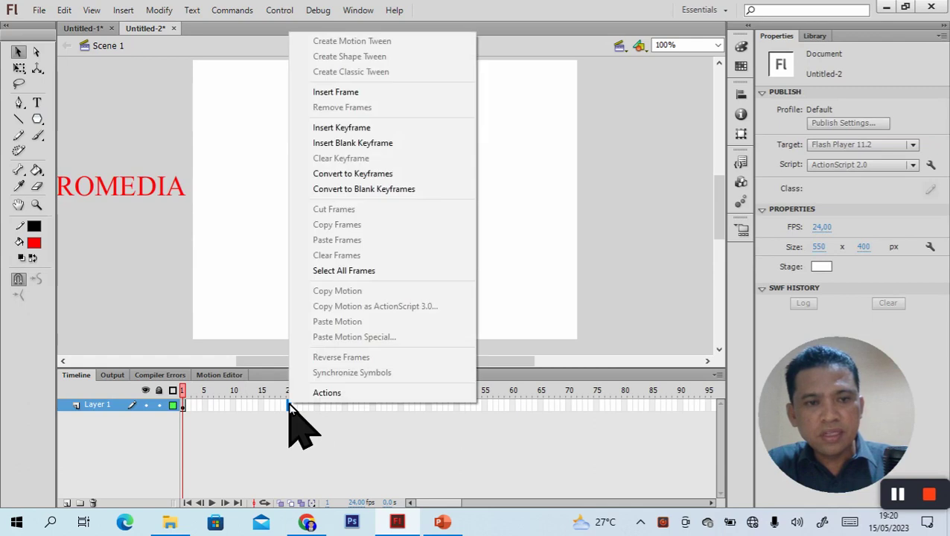
pyautogui.click(341, 128)
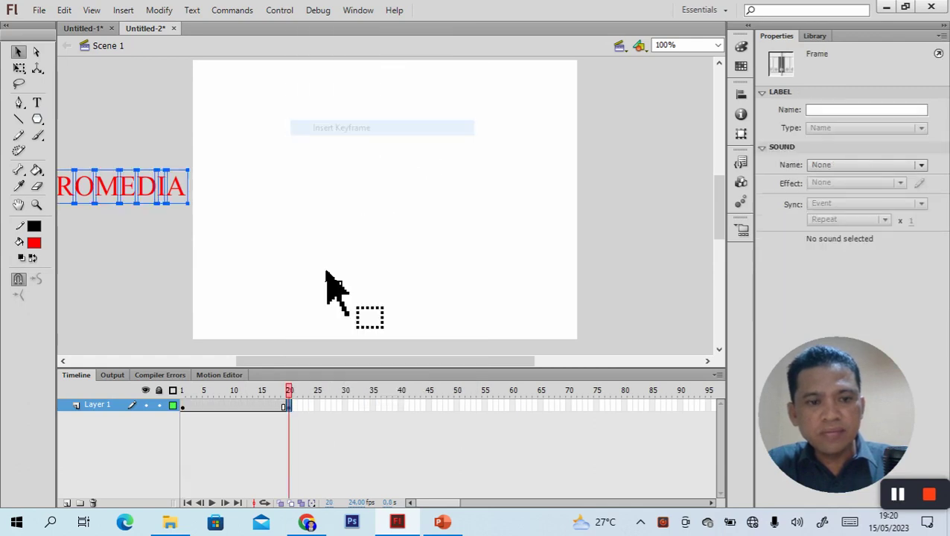
# - Create a classic tween between frames 1 and 20, and move the frame 20 text onto the stage at about X 279, Y 182
pyautogui.rightClick(240, 404)
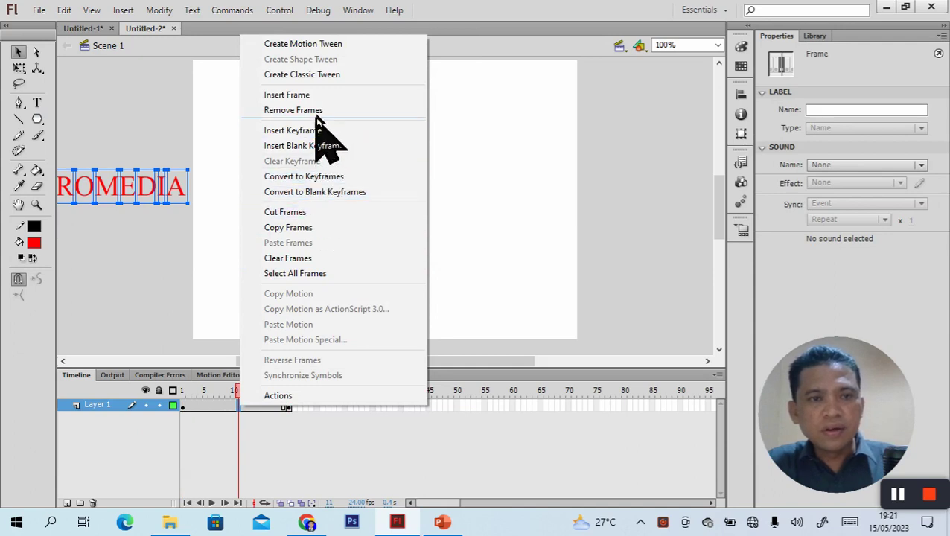
pyautogui.click(319, 79)
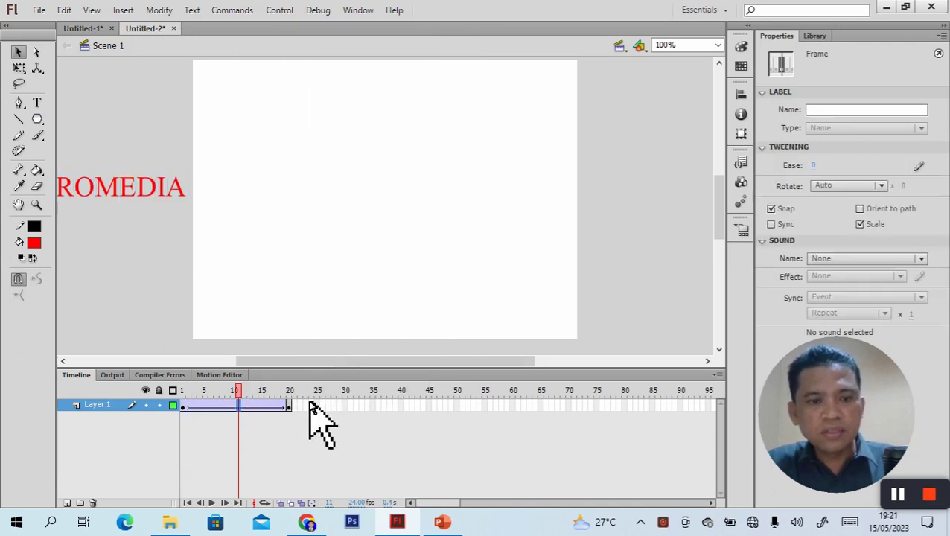
pyautogui.click(290, 405)
pyautogui.moveTo(143, 187); pyautogui.dragTo(442, 187)
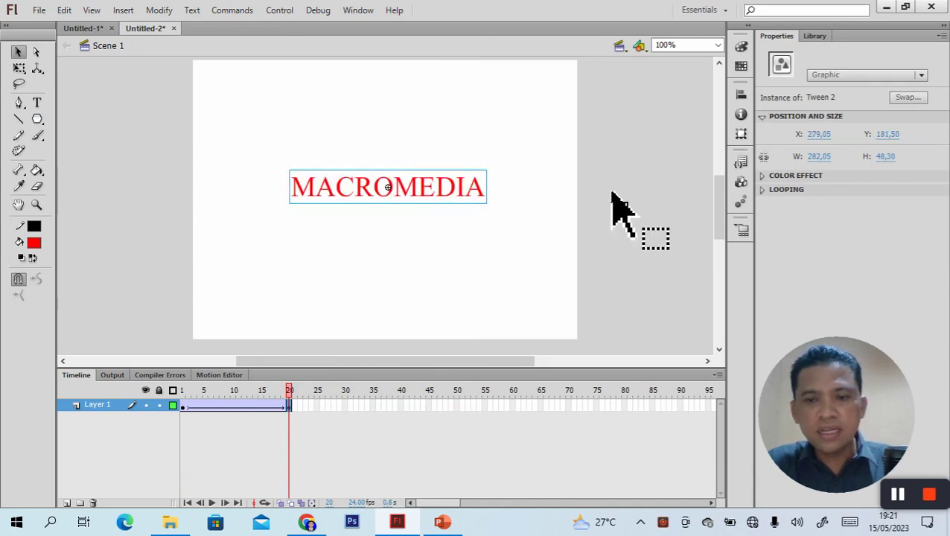
# - Play the timeline to preview the text sliding onto the stage
pyautogui.press('Return')
pyautogui.press('Return')
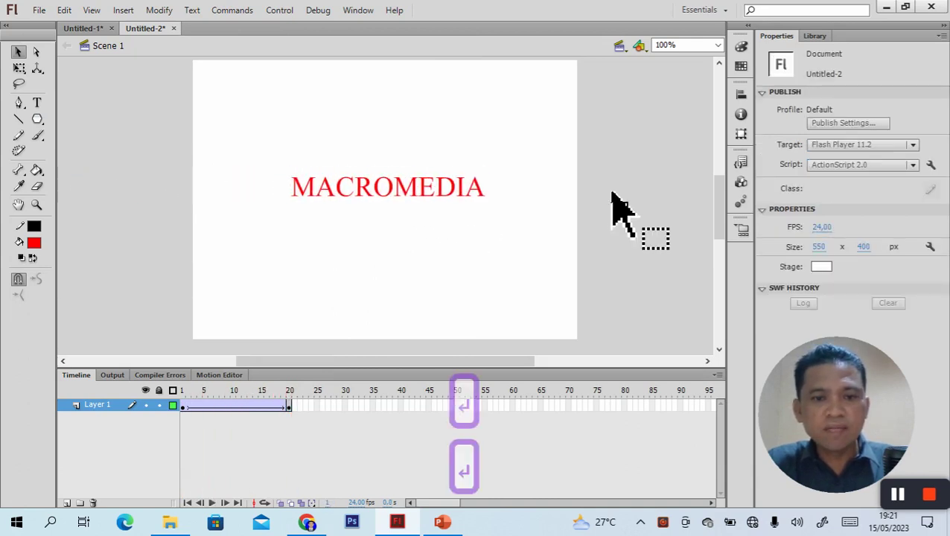
pyautogui.press('Return')
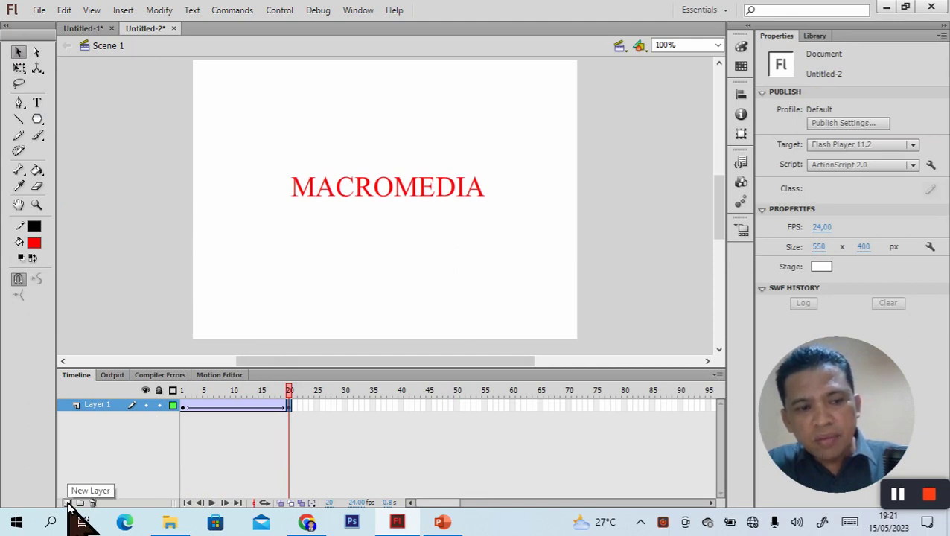
# - Rename Layer 1 as A.TEKS
pyautogui.click(117, 408)
pyautogui.doubleClick(104, 405)
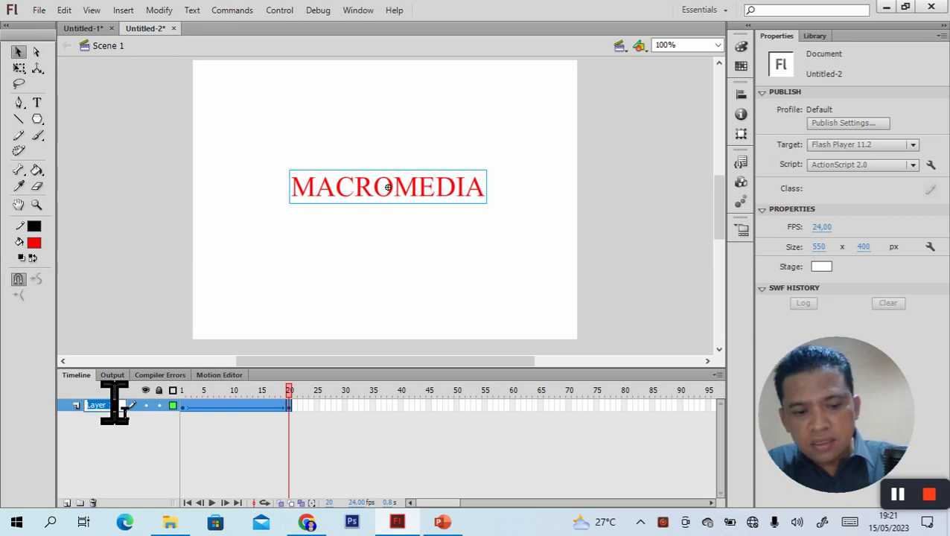
pyautogui.write('a')
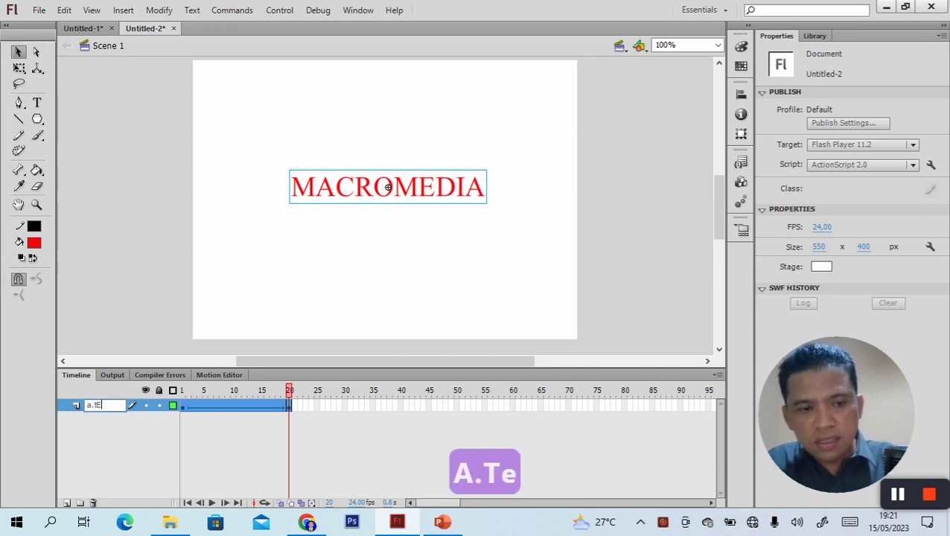
pyautogui.write('.te')
pyautogui.press('BackSpace')
pyautogui.press('BackSpace')
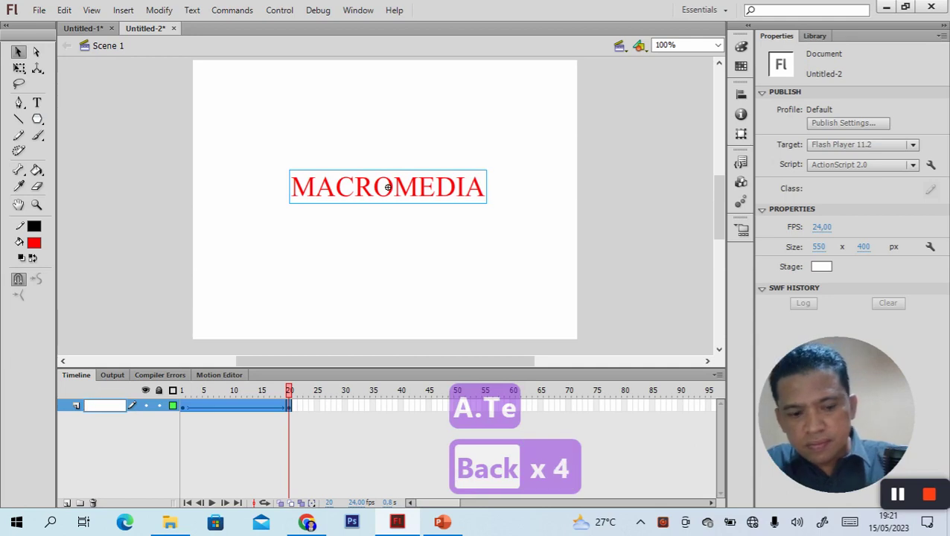
pyautogui.write('te')
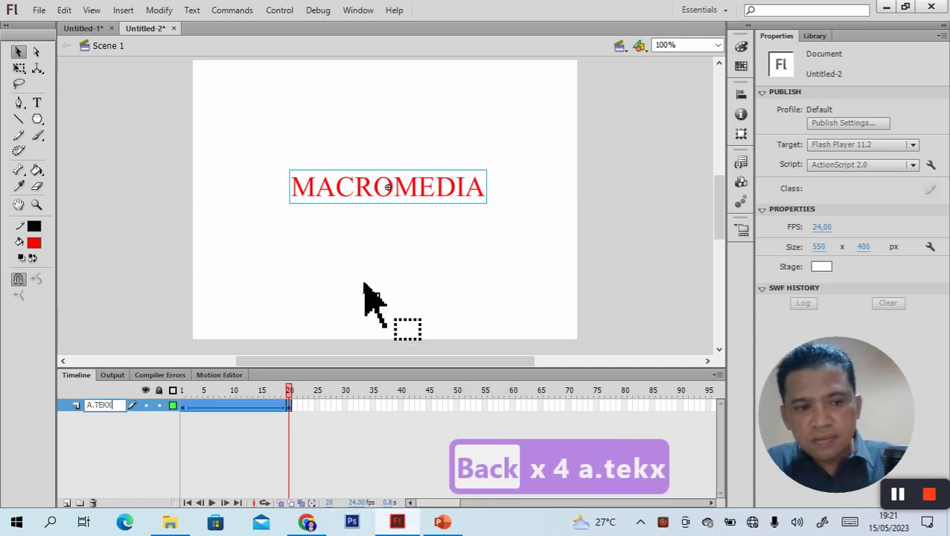
pyautogui.press('BackSpace')
pyautogui.write('s')
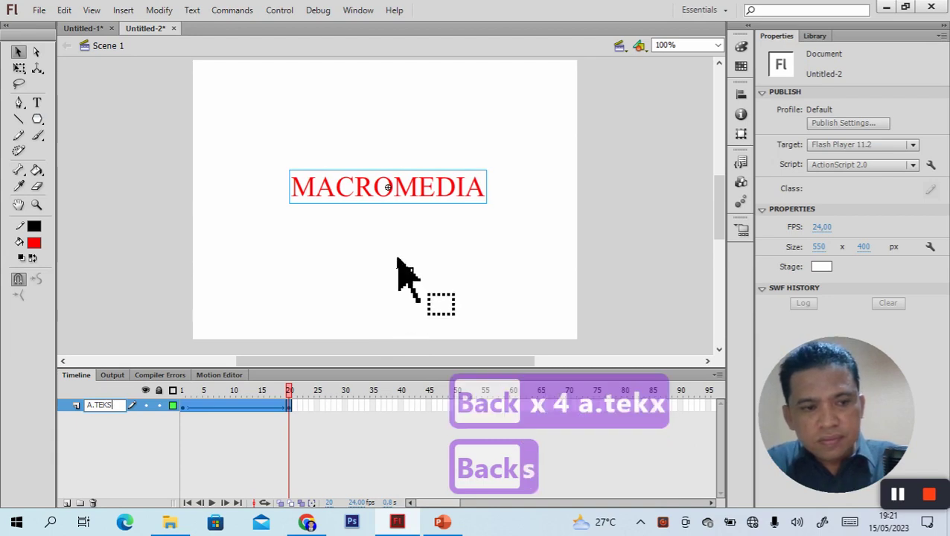
pyautogui.click(324, 289)
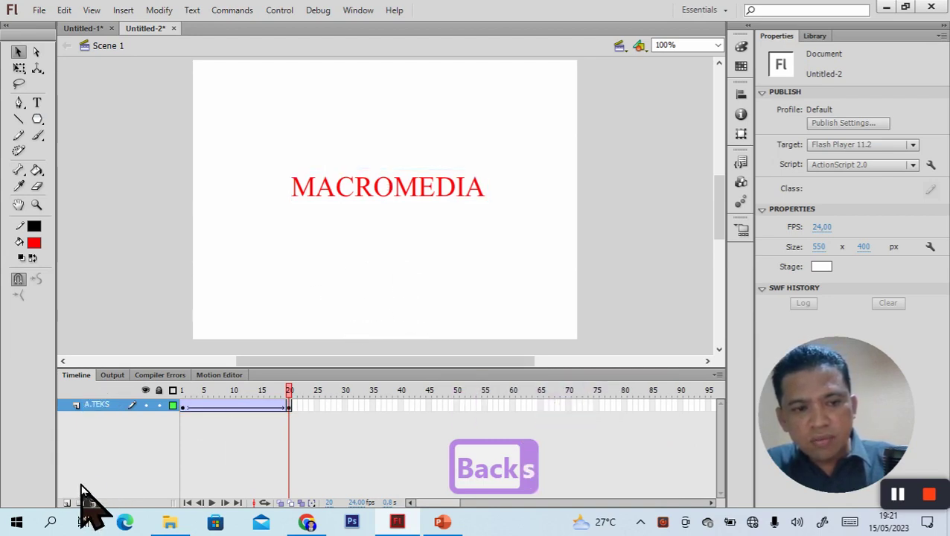
# - Add a new layer above A.TEKS and hide the A.TEKS layer
pyautogui.click(65, 503)
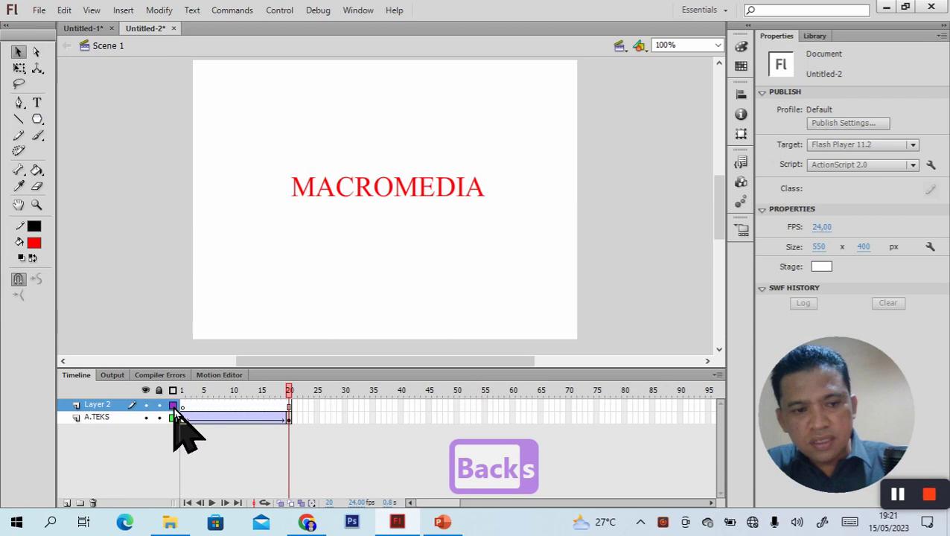
pyautogui.moveTo(182, 406); pyautogui.dragTo(154, 472)
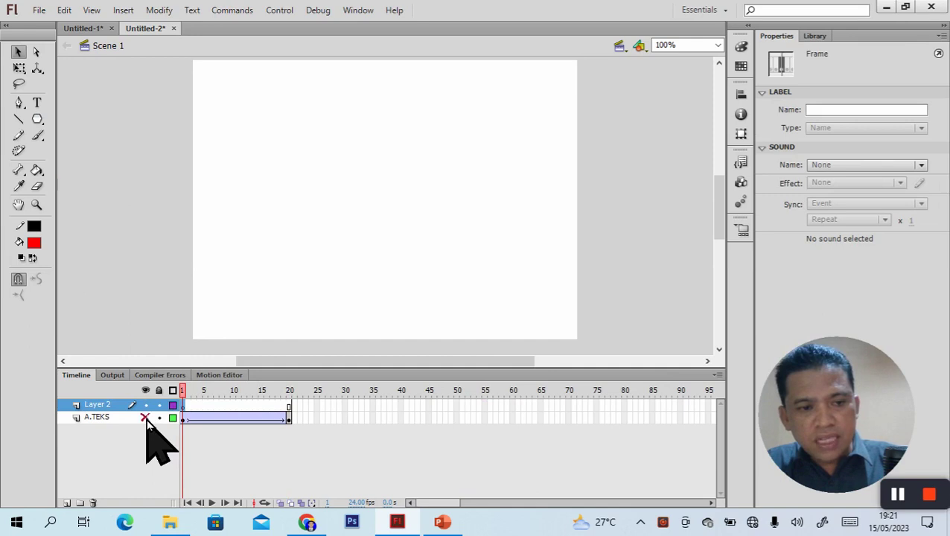
# - Set the PolyStar tool to the star style with 6 sides
pyautogui.click(43, 125)
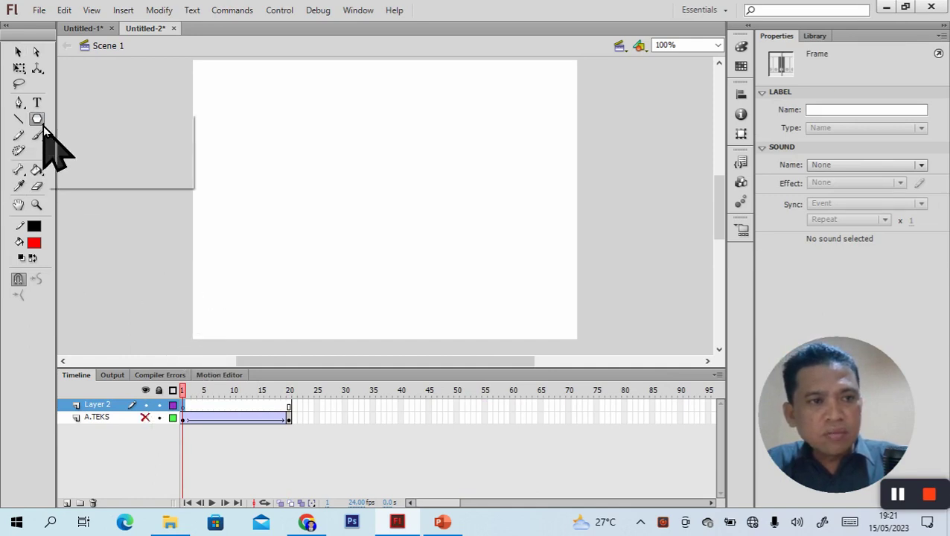
pyautogui.click(105, 181)
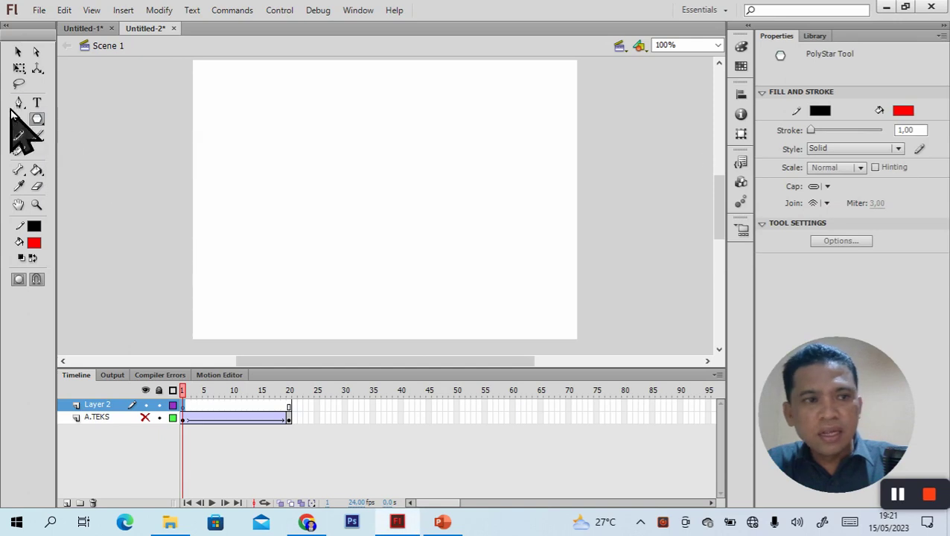
pyautogui.click(841, 241)
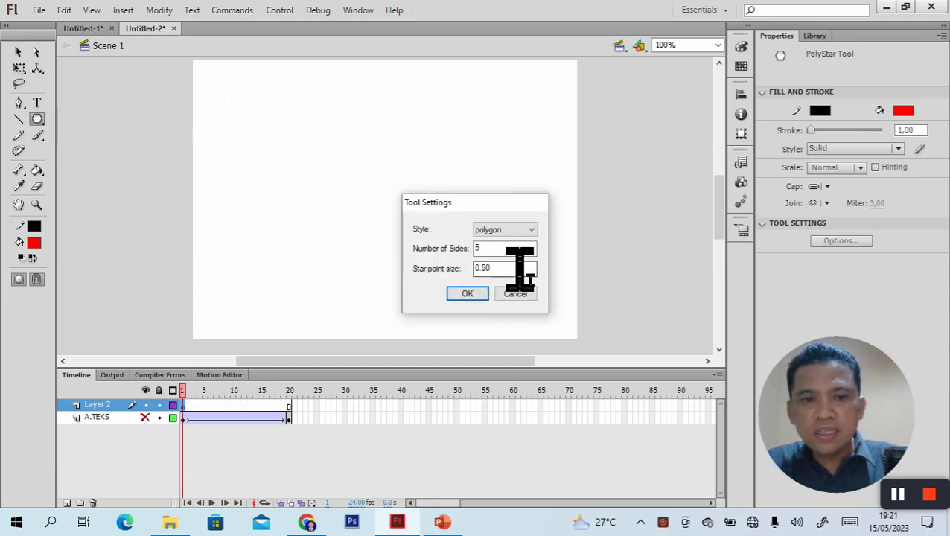
pyautogui.click(506, 251)
pyautogui.doubleClick(515, 247)
pyautogui.write('6')
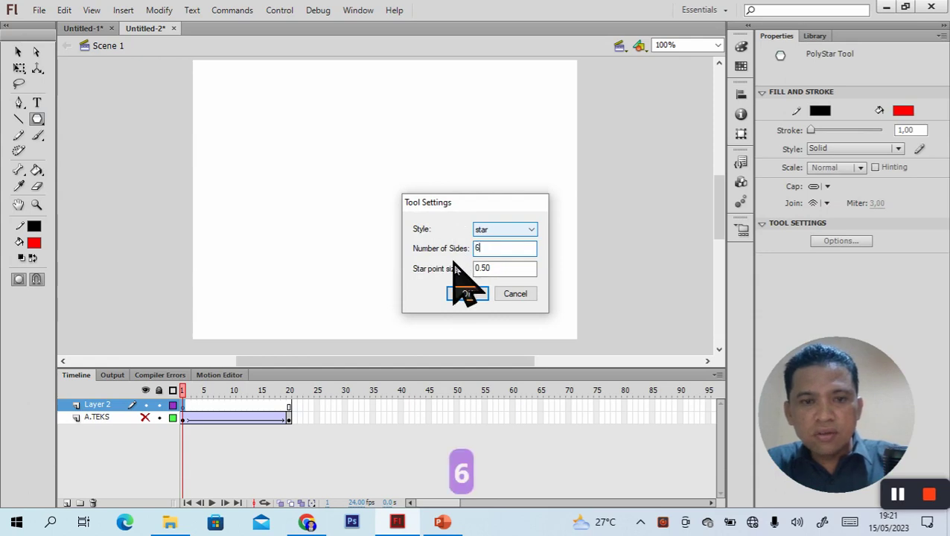
pyautogui.click(465, 294)
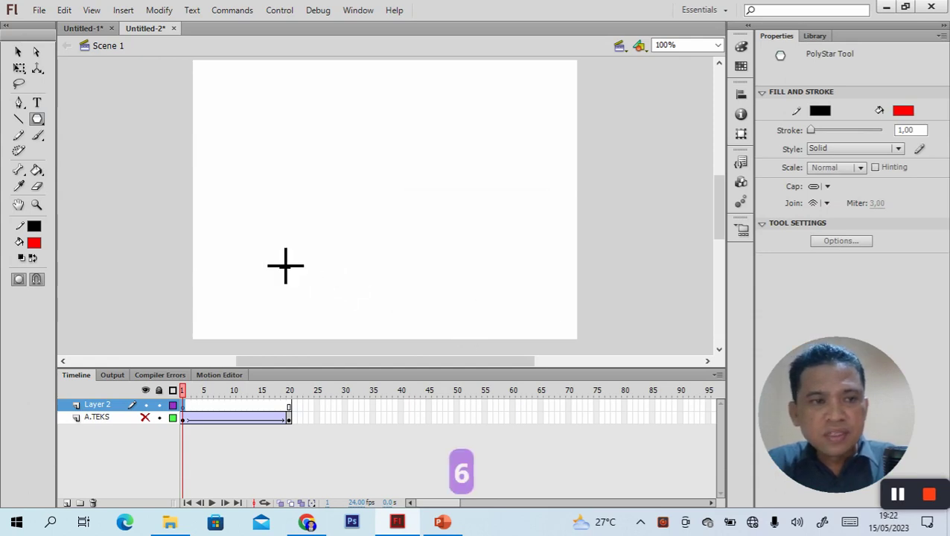
# - Draw a red six-pointed star about 122 px high near the left edge of the stage in frame 1 of the new layer
pyautogui.moveTo(230, 209)
pyautogui.mouseDown()
pyautogui.moveTo(260, 210)
pyautogui.moveTo(250, 201)
pyautogui.mouseUp()
pyautogui.click(19, 52)
pyautogui.click(424, 282)
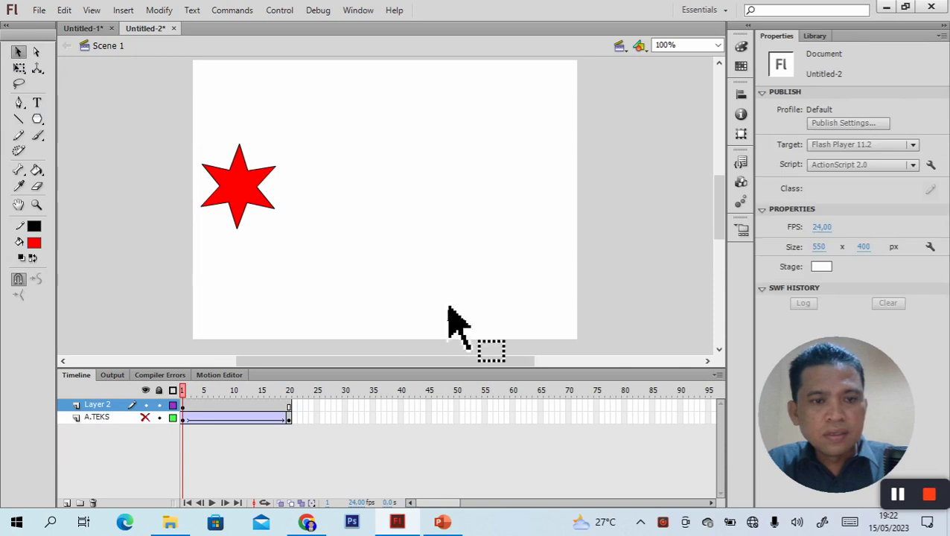
# - Insert a keyframe at frame 20 of the star's layer and create a classic tween between its two keyframes
pyautogui.rightClick(289, 408)
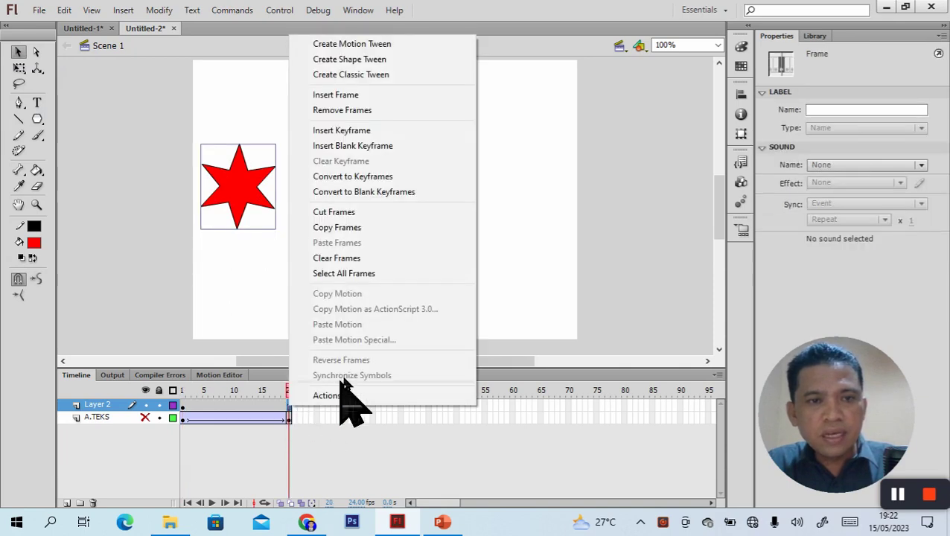
pyautogui.click(354, 131)
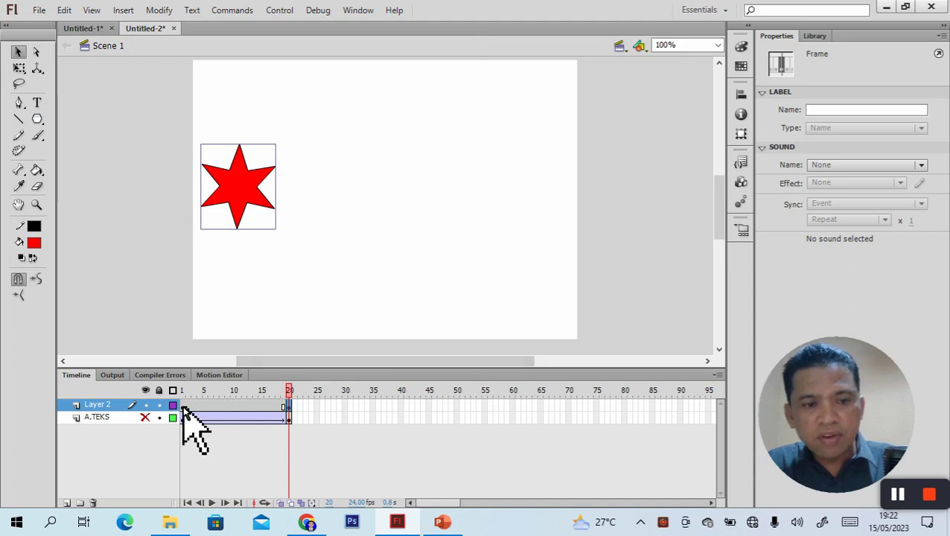
pyautogui.rightClick(212, 407)
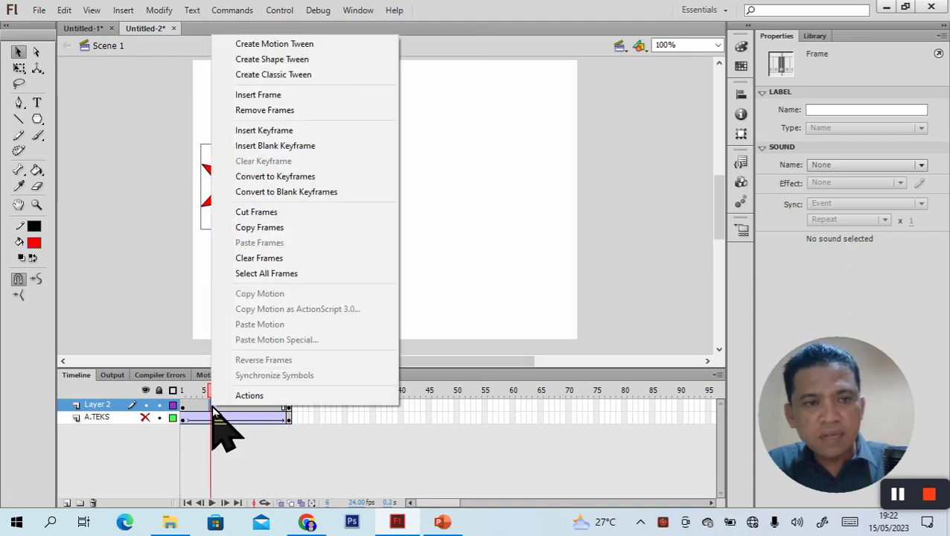
pyautogui.click(262, 75)
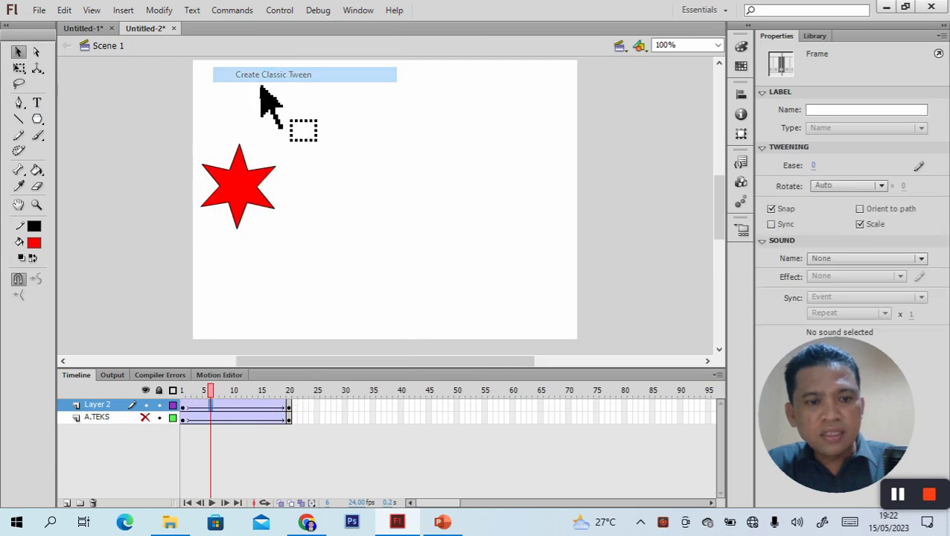
# - Move the star at frame 20 to the stage's right side, about Y 171, and set the tween's rotation to CW
pyautogui.click(290, 406)
pyautogui.moveTo(251, 188); pyautogui.dragTo(539, 184)
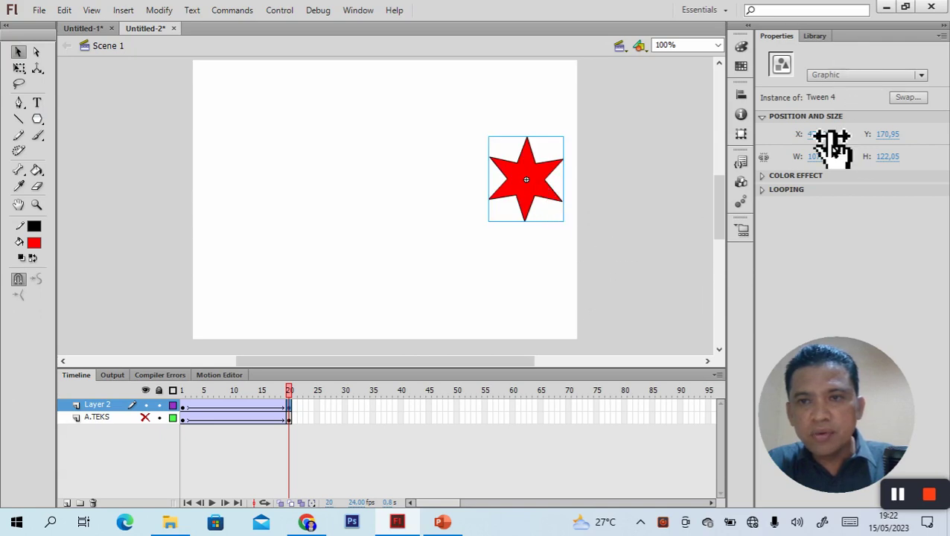
pyautogui.click(228, 408)
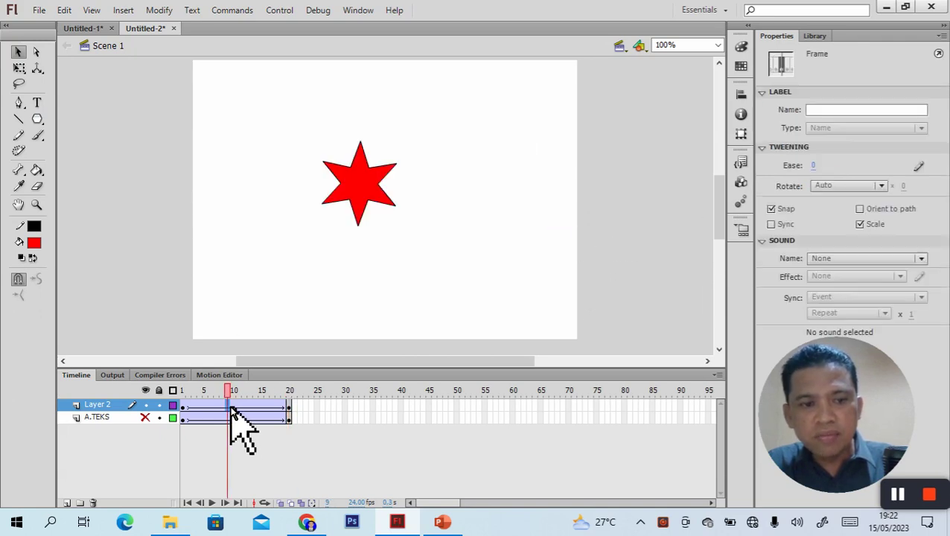
pyautogui.click(879, 188)
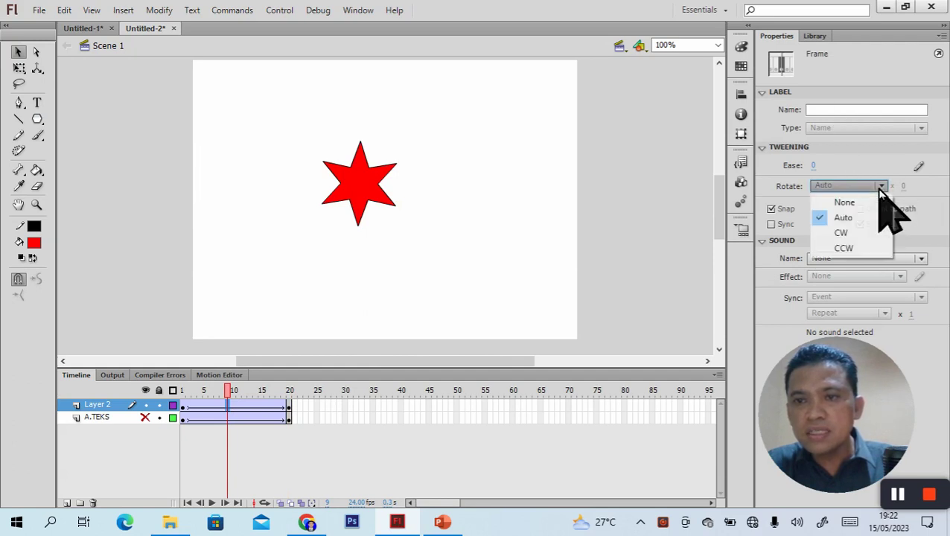
pyautogui.click(868, 230)
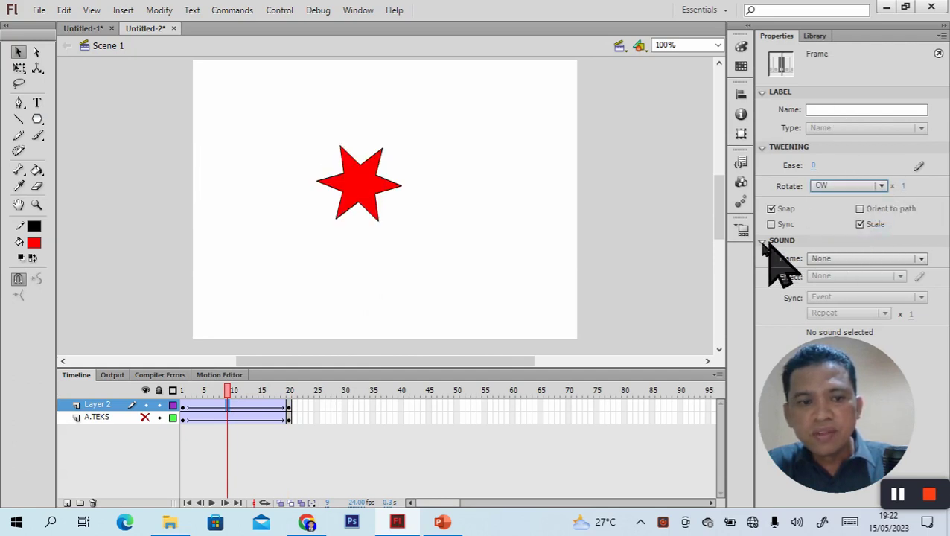
# - Play the timeline to preview the star rotating as it crosses the stage
pyautogui.moveTo(203, 402); pyautogui.dragTo(510, 211)
pyautogui.press('Return')
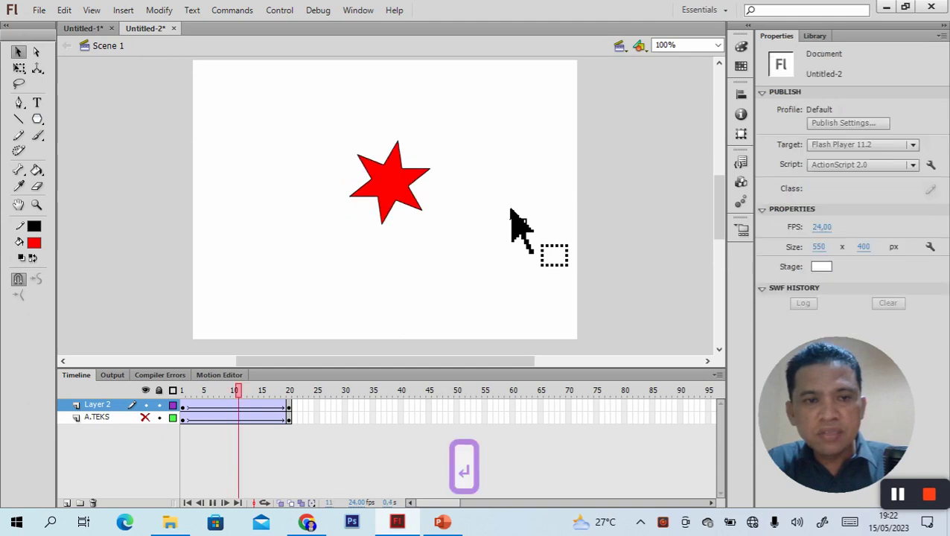
pyautogui.press('Return')
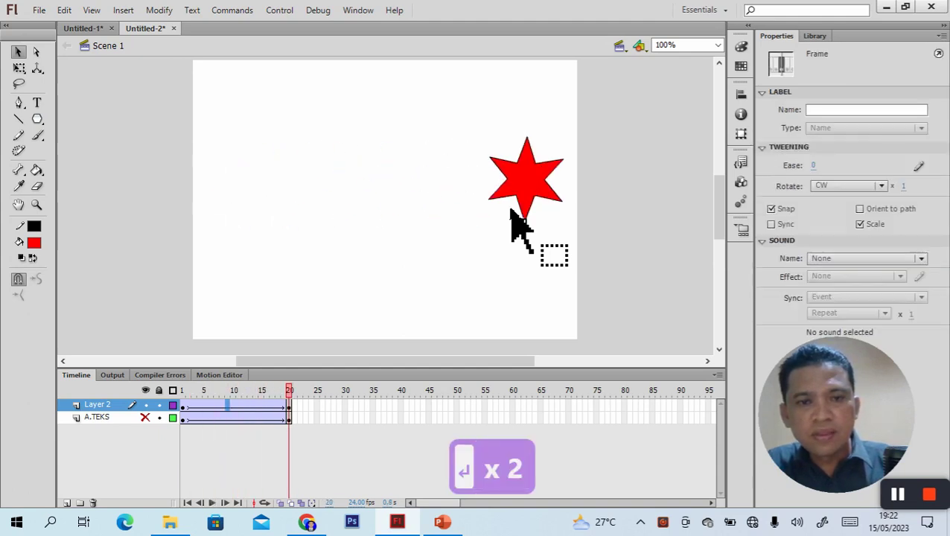
# - Replay the star animation and rename the star's layer as A. PUTAR
pyautogui.press('Return')
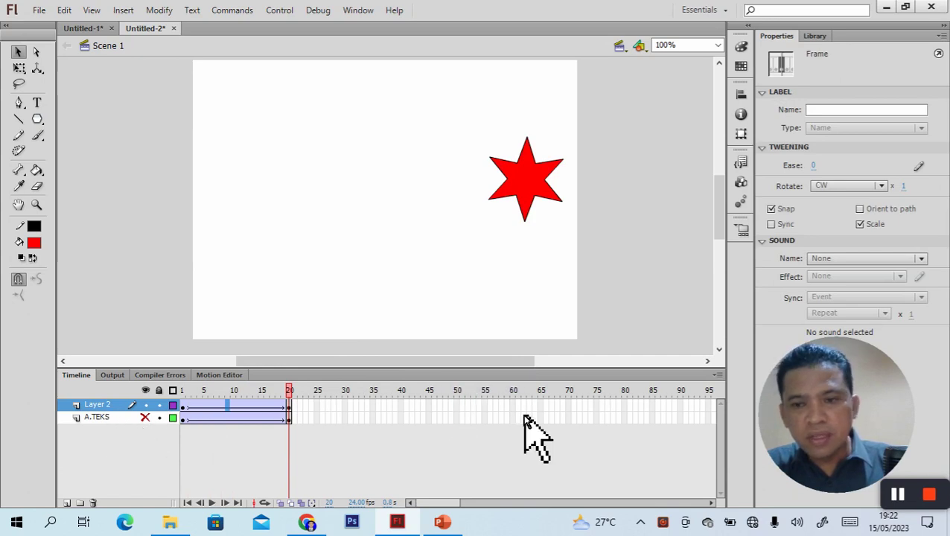
pyautogui.click(219, 442)
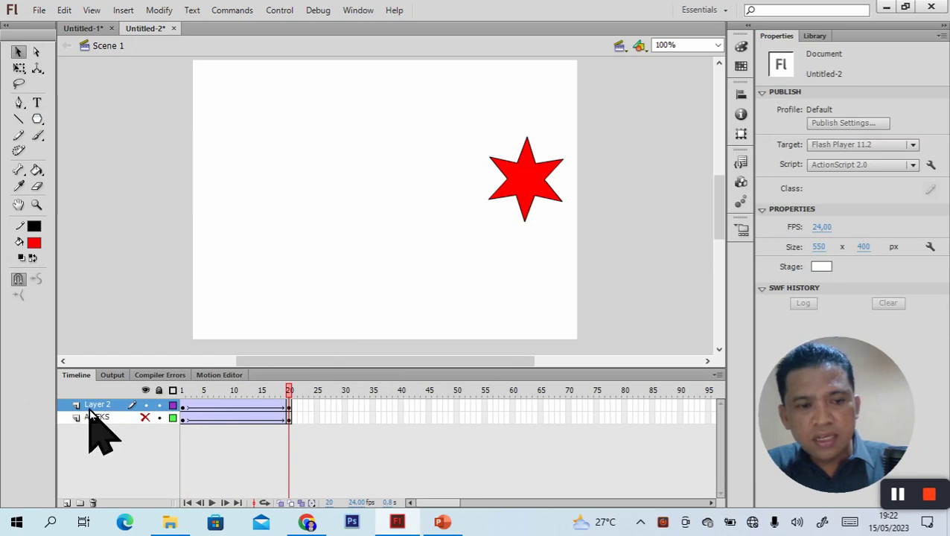
pyautogui.doubleClick(90, 407)
pyautogui.write('A')
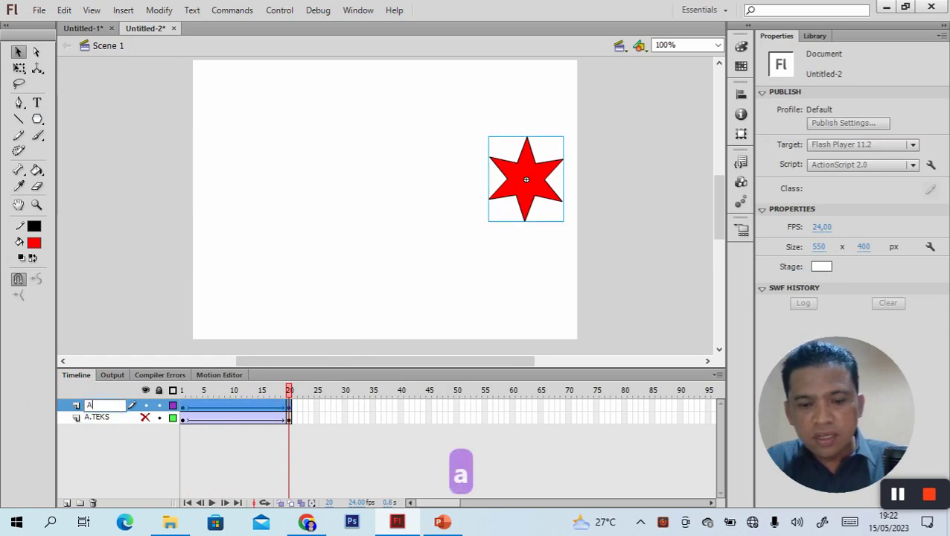
pyautogui.write('. PU')
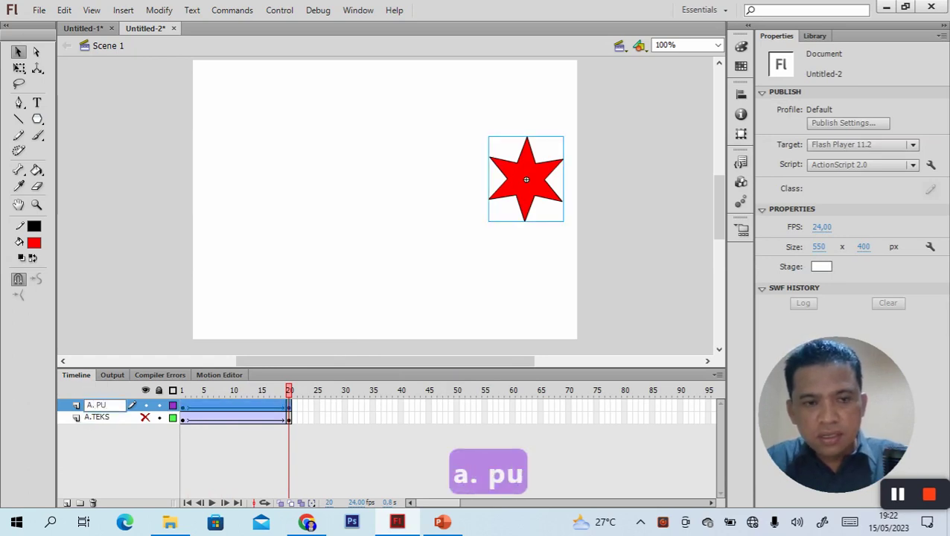
pyautogui.write('AR')
pyautogui.press('BackSpace')
pyautogui.press('BackSpace')
pyautogui.write('TAR')
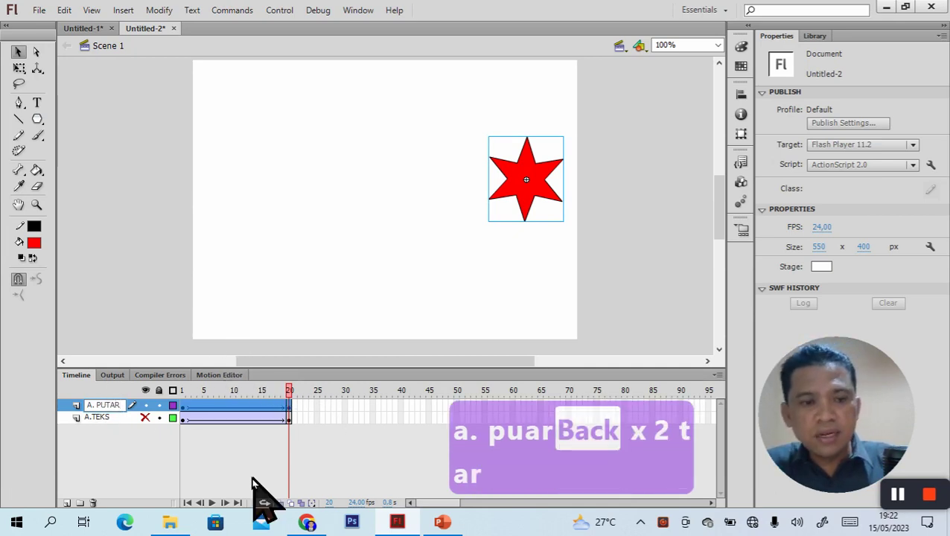
pyautogui.click(240, 457)
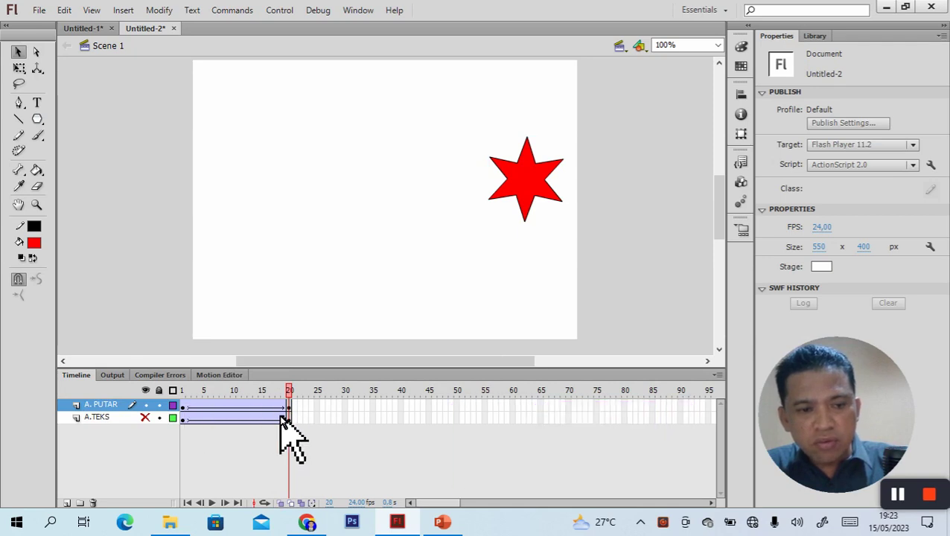
# - Move the star's tween on the A. PUTAR layer from frames 1–20 to frames 21–40 and show the A.TEKS layer
pyautogui.moveTo(183, 405); pyautogui.dragTo(290, 405)
pyautogui.click(188, 409)
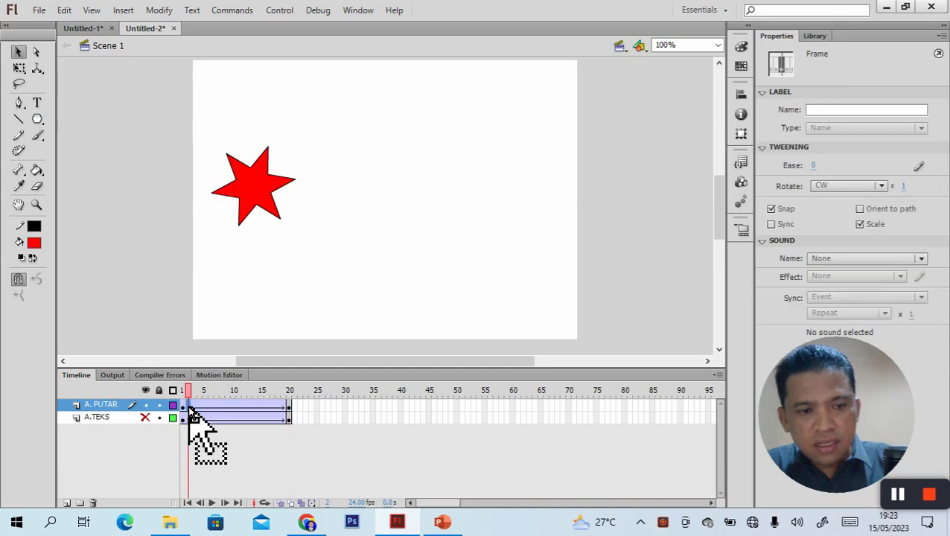
pyautogui.click(212, 449)
pyautogui.moveTo(184, 407); pyautogui.dragTo(290, 409)
pyautogui.moveTo(215, 412); pyautogui.dragTo(321, 413)
pyautogui.click(344, 458)
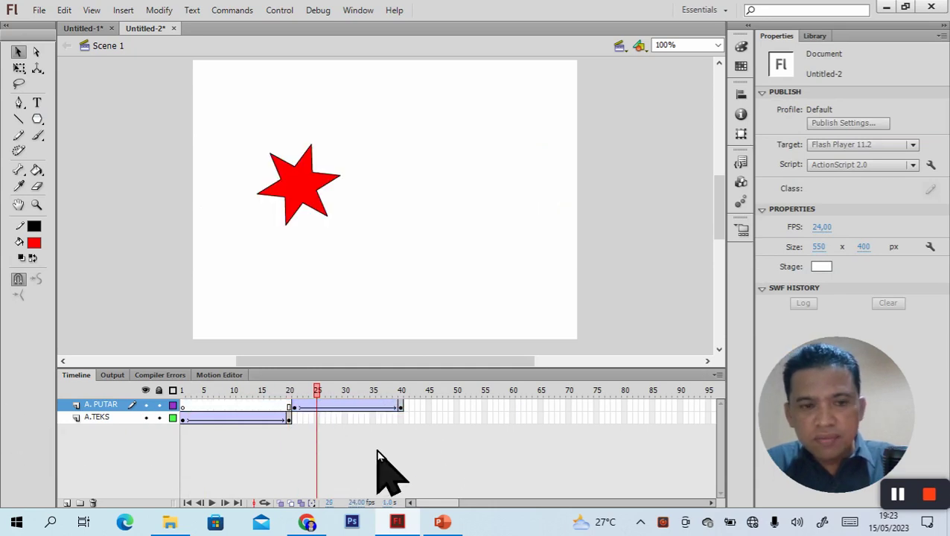
# - Play the timeline from frame 1 to preview the text and star animations in sequence
pyautogui.click(183, 409)
pyautogui.press('Return')
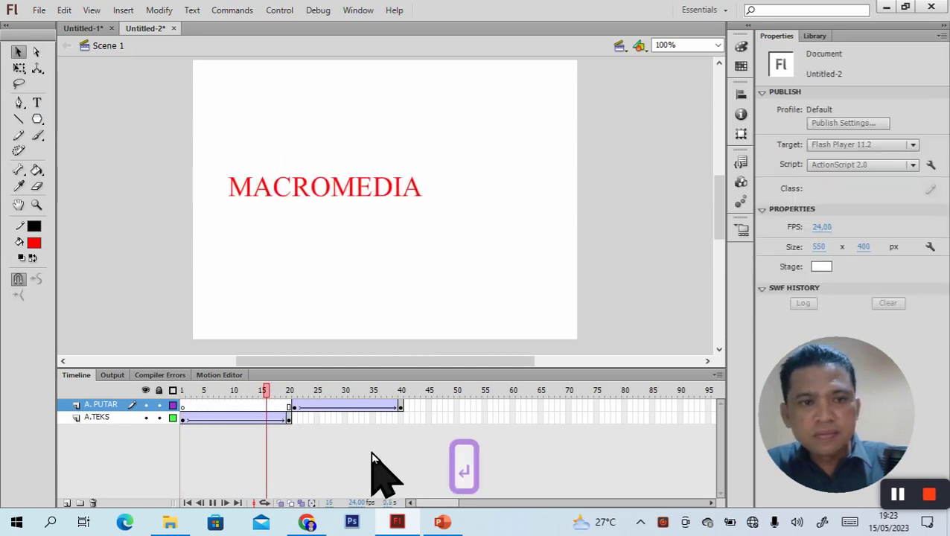
pyautogui.press('Return')
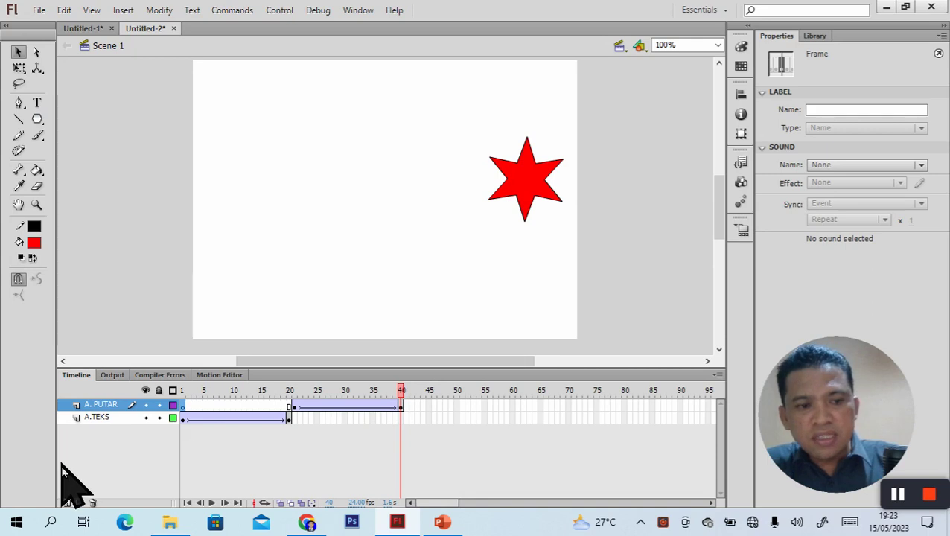
# - Add a new layer above A. PUTAR and name it A. SKALA
pyautogui.click(66, 502)
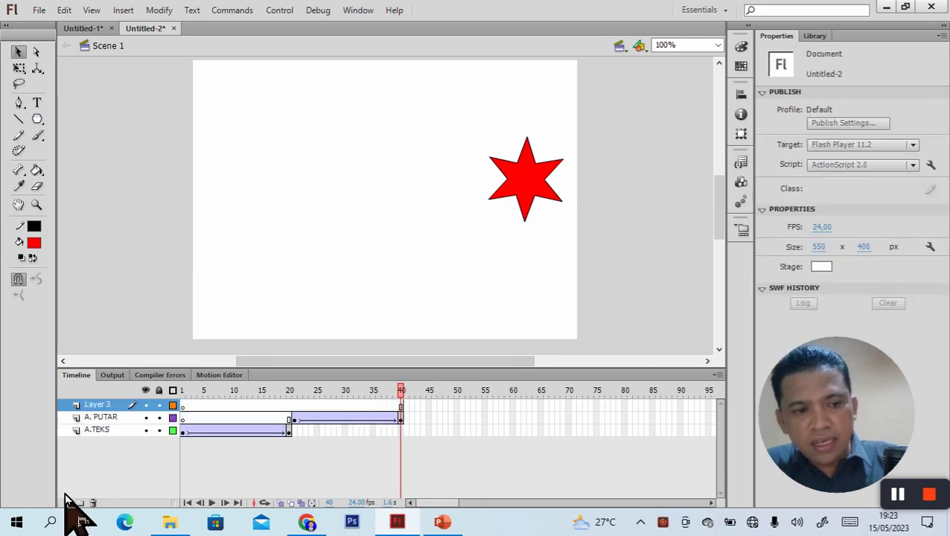
pyautogui.doubleClick(101, 405)
pyautogui.write('A')
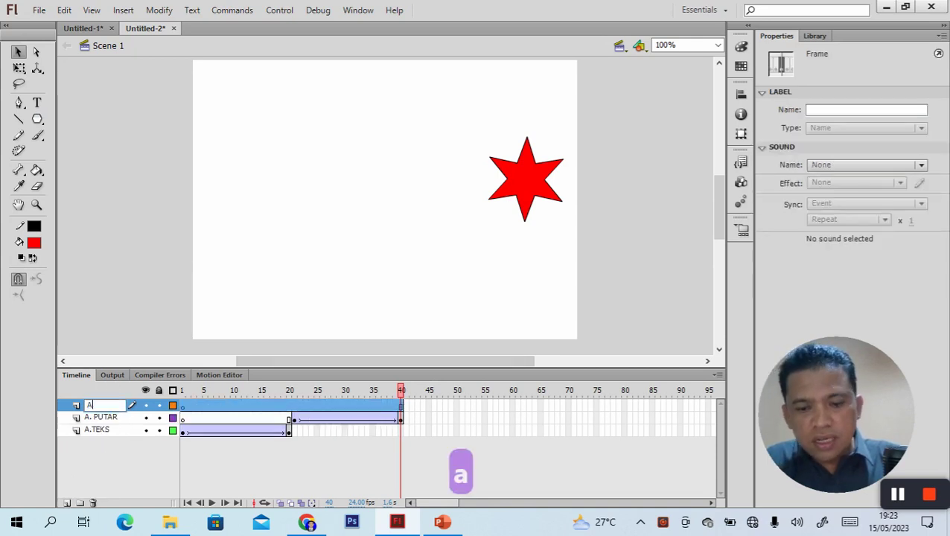
pyautogui.write('. SKLA')
pyautogui.press('BackSpace')
pyautogui.press('BackSpace')
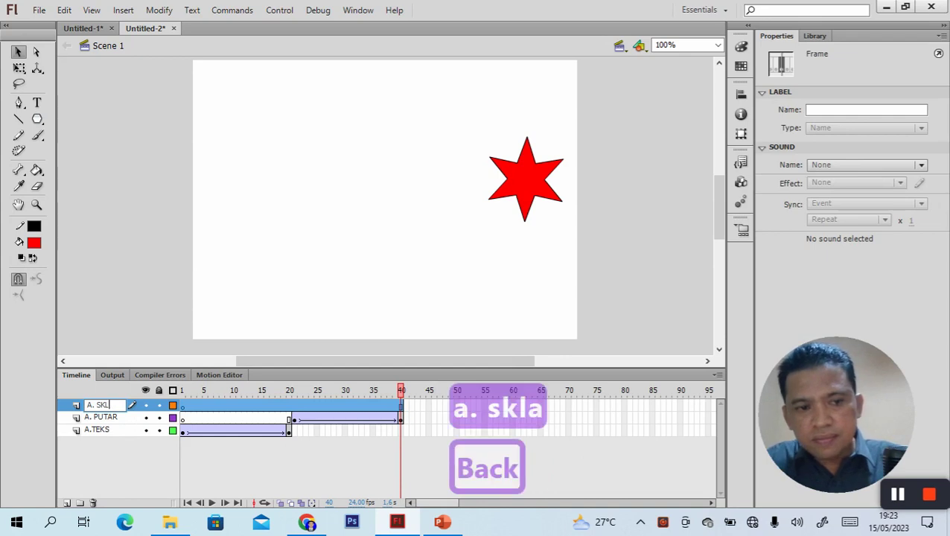
pyautogui.write('ALA')
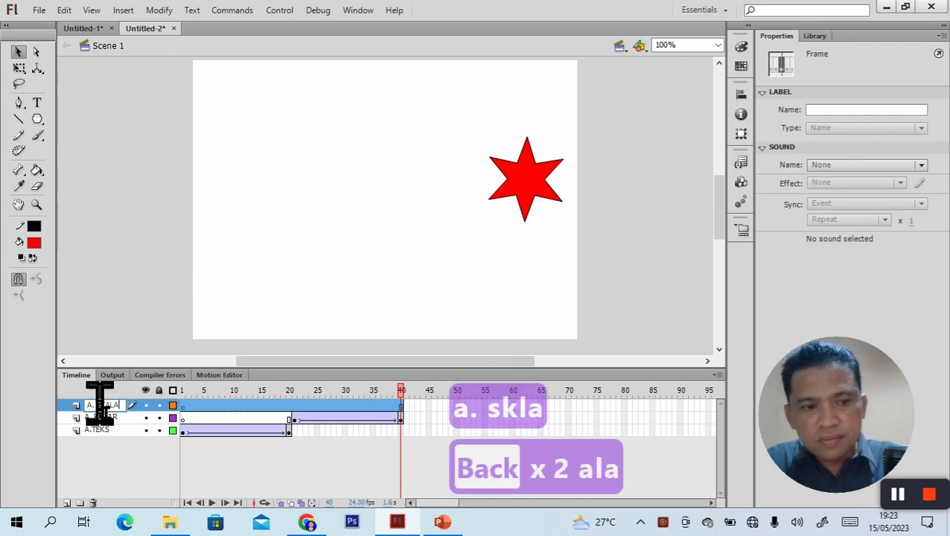
pyautogui.click(126, 476)
# - Go to frame 1 of the A. SKALA layer and hide the A.TEKS and A. PUTAR layers
pyautogui.click(183, 406)
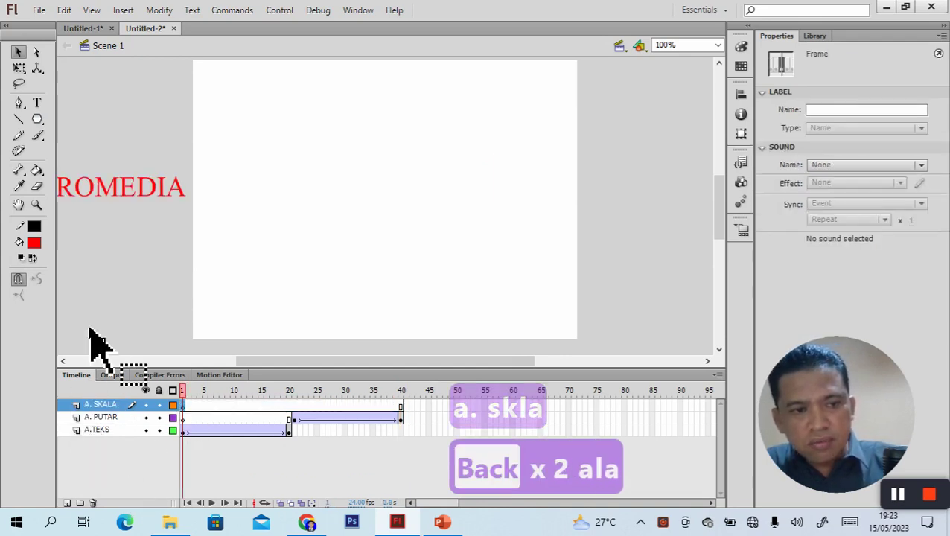
pyautogui.click(145, 429)
pyautogui.click(145, 417)
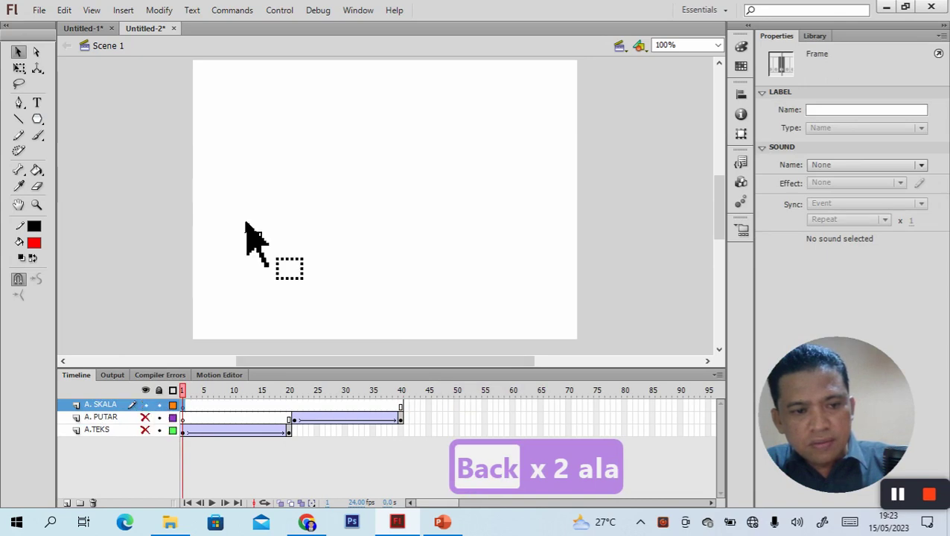
# - Draw a red circle about 54.5 px in diameter with the Oval Tool near the stage's left edge on A. SKALA
pyautogui.moveTo(188, 412); pyautogui.dragTo(42, 128)
pyautogui.click(43, 124)
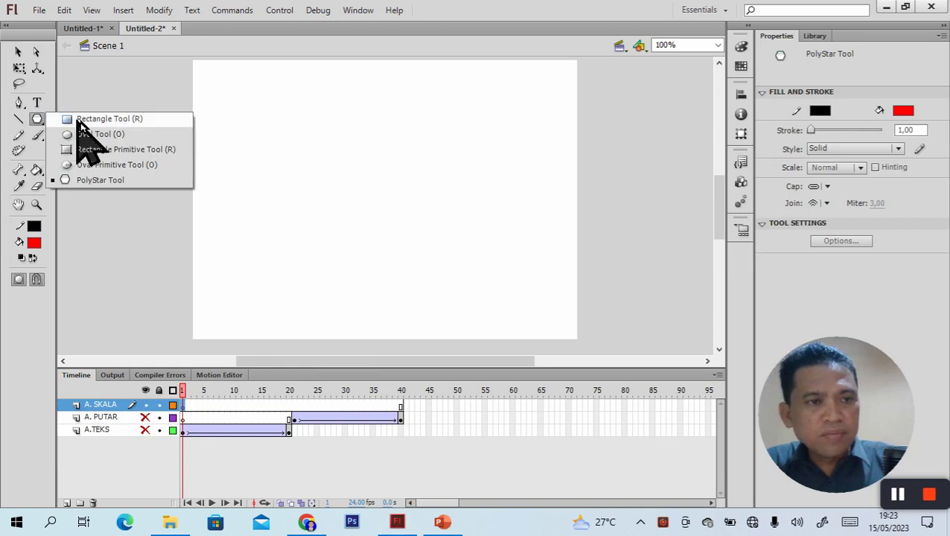
pyautogui.click(95, 135)
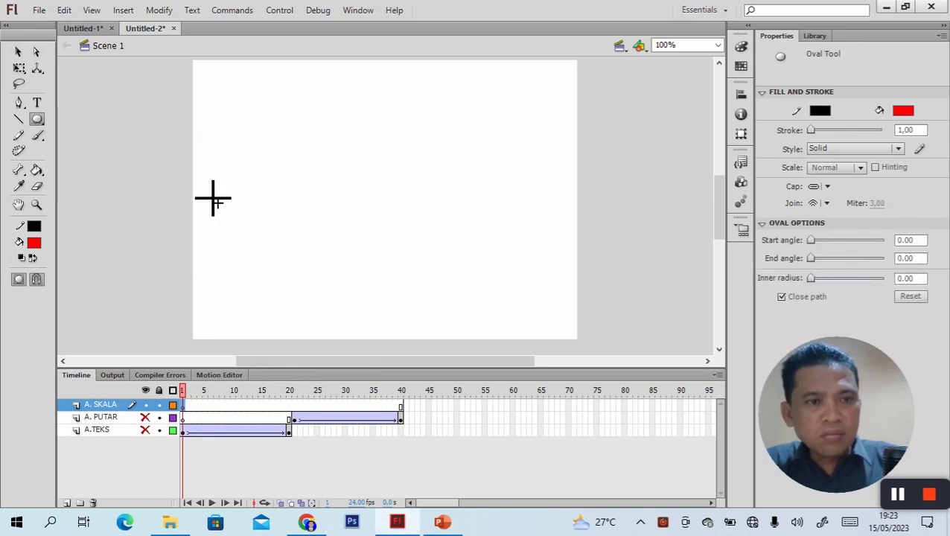
pyautogui.moveTo(247, 230); pyautogui.dragTo(248, 228)
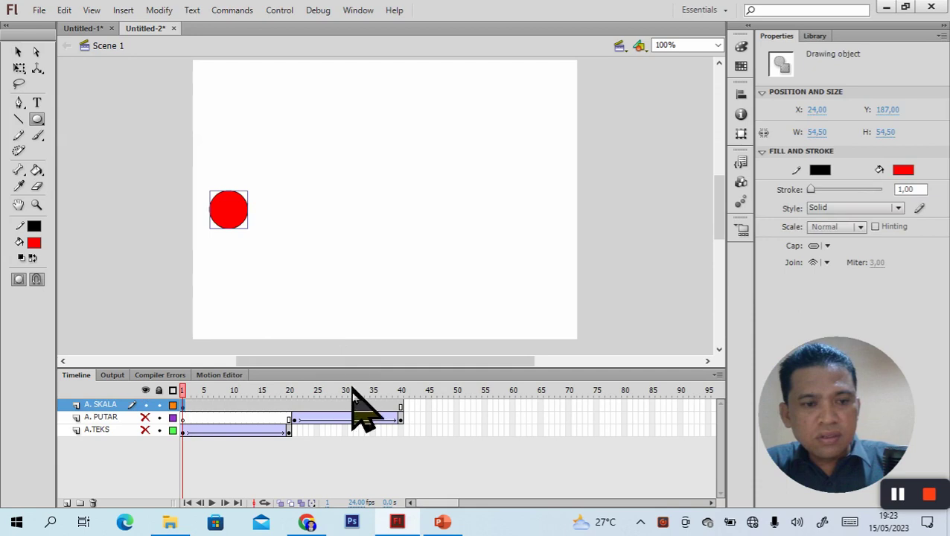
# - Insert a keyframe at frame 20 of A. SKALA and create a classic tween between its two keyframes
pyautogui.click(290, 406)
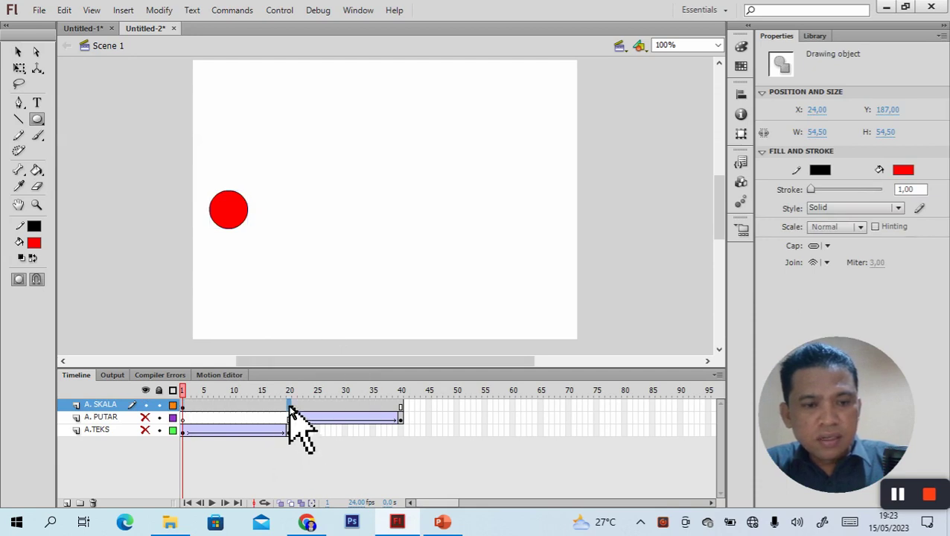
pyautogui.rightClick(289, 406)
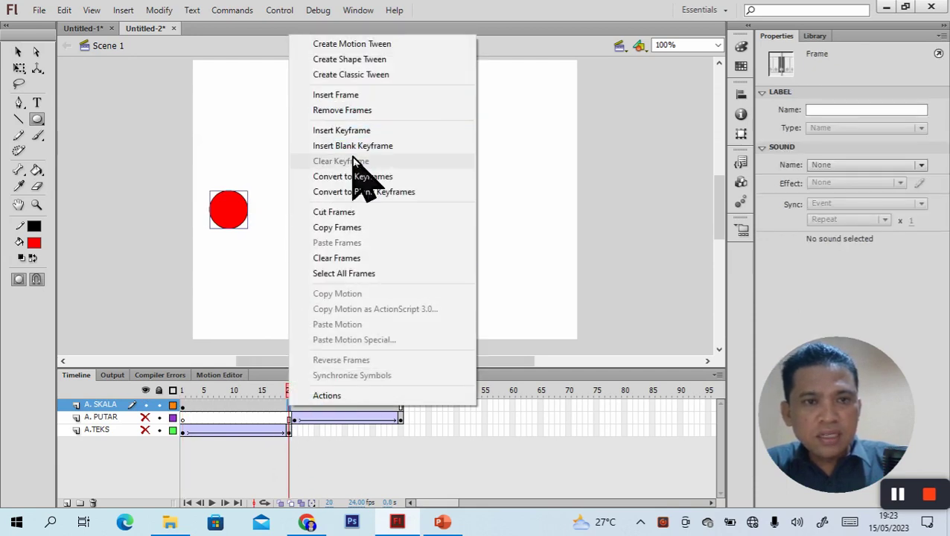
pyautogui.click(344, 132)
pyautogui.click(248, 403)
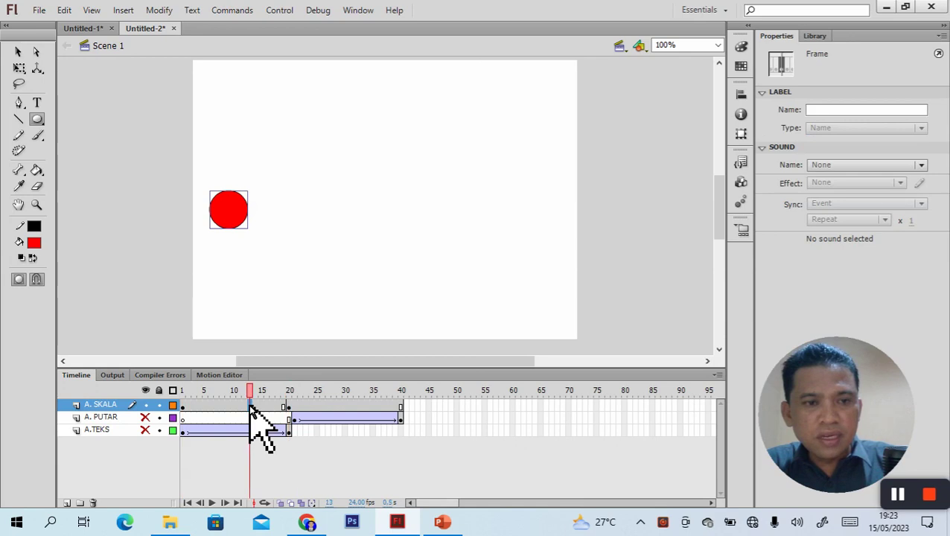
pyautogui.rightClick(249, 403)
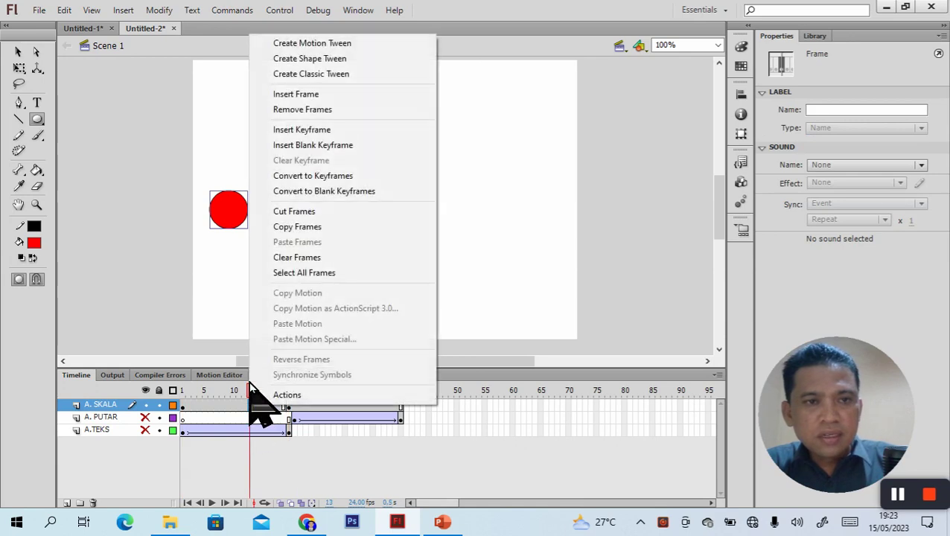
pyautogui.click(316, 74)
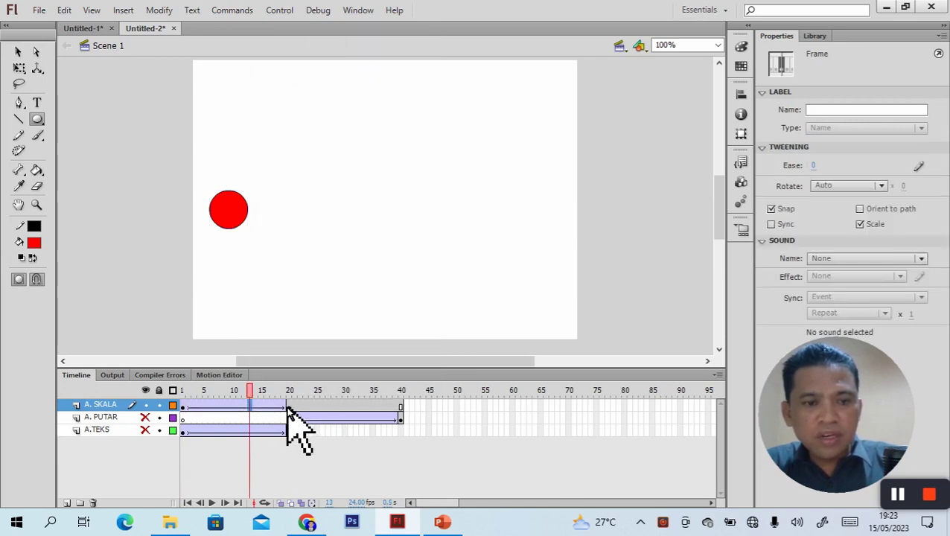
# - Move the circle at frame 20 to about X 404 and enlarge it with Free Transform until it nearly reaches the stage's right edge
pyautogui.click(288, 406)
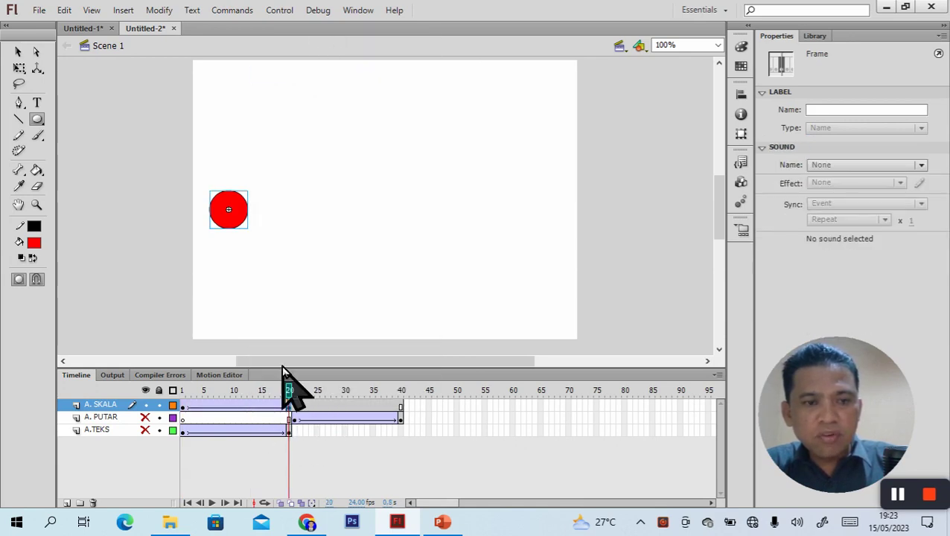
pyautogui.click(18, 52)
pyautogui.moveTo(234, 216); pyautogui.dragTo(481, 219)
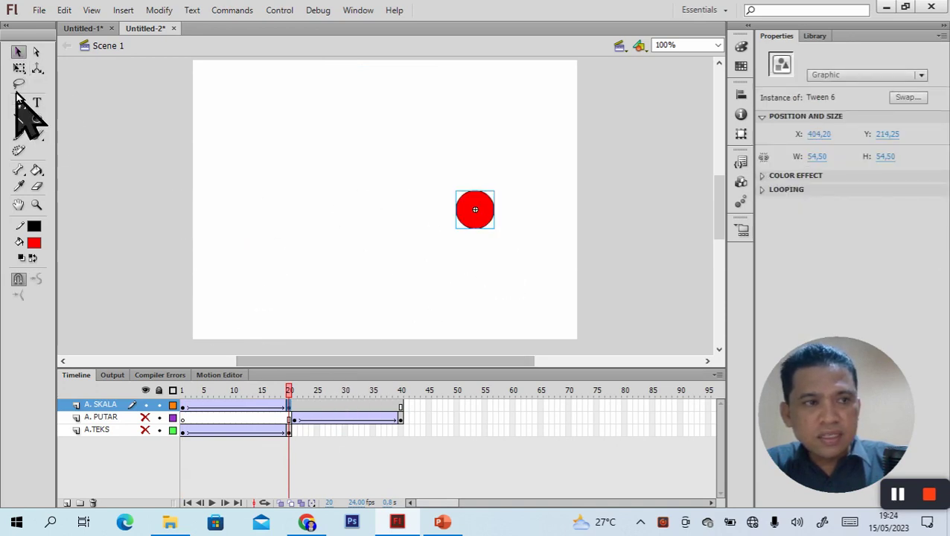
pyautogui.click(19, 68)
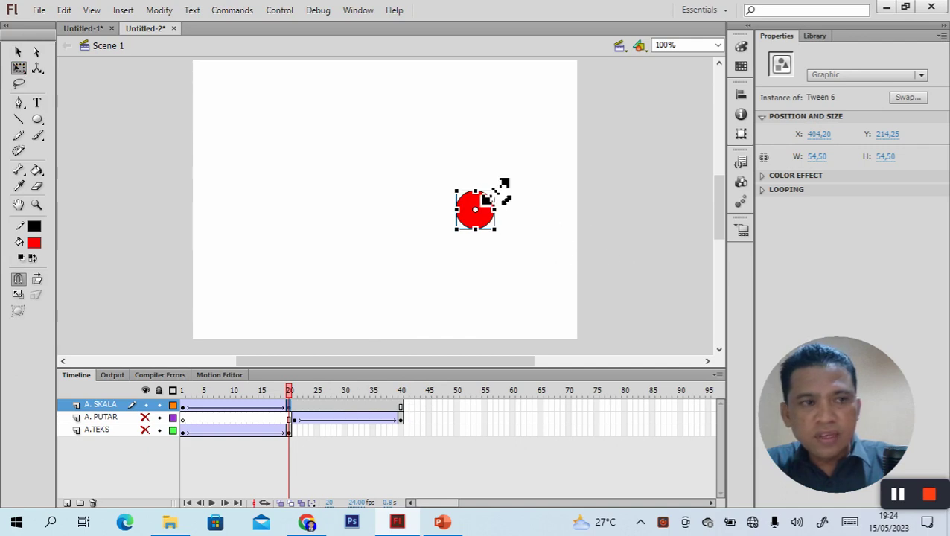
pyautogui.moveTo(499, 190); pyautogui.dragTo(577, 119)
pyautogui.click(438, 466)
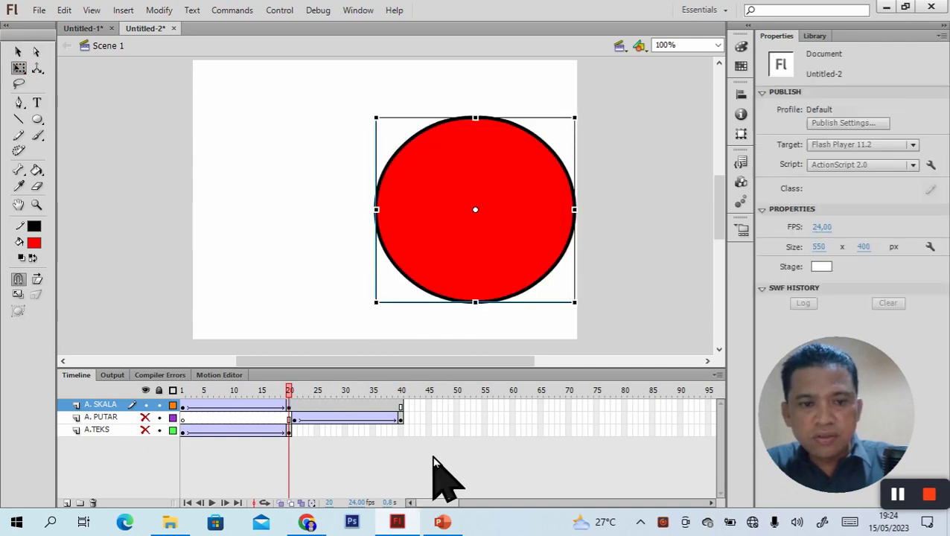
# - Remove the surplus frames 21 to 40 after the circle's tween on the A. SKALA layer
pyautogui.moveTo(399, 408); pyautogui.dragTo(294, 408)
pyautogui.rightClick(305, 414)
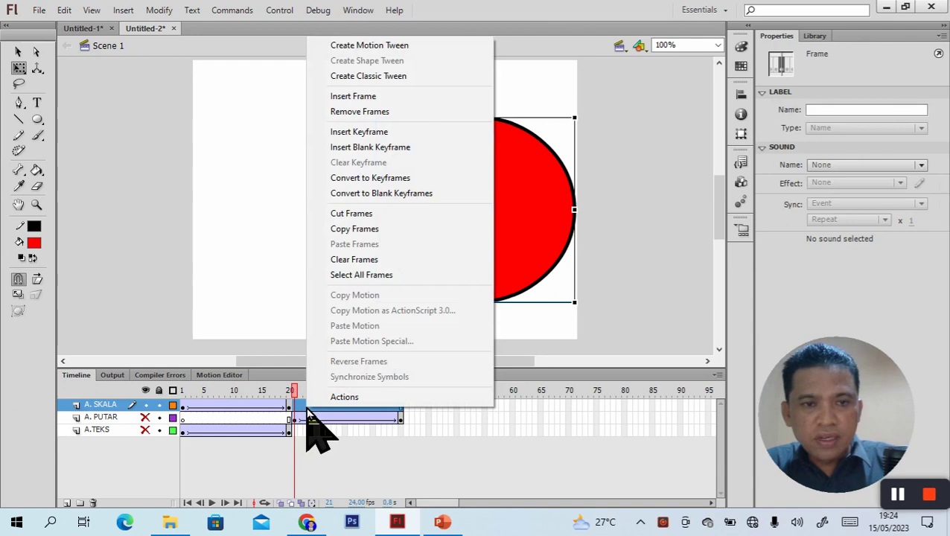
pyautogui.click(403, 114)
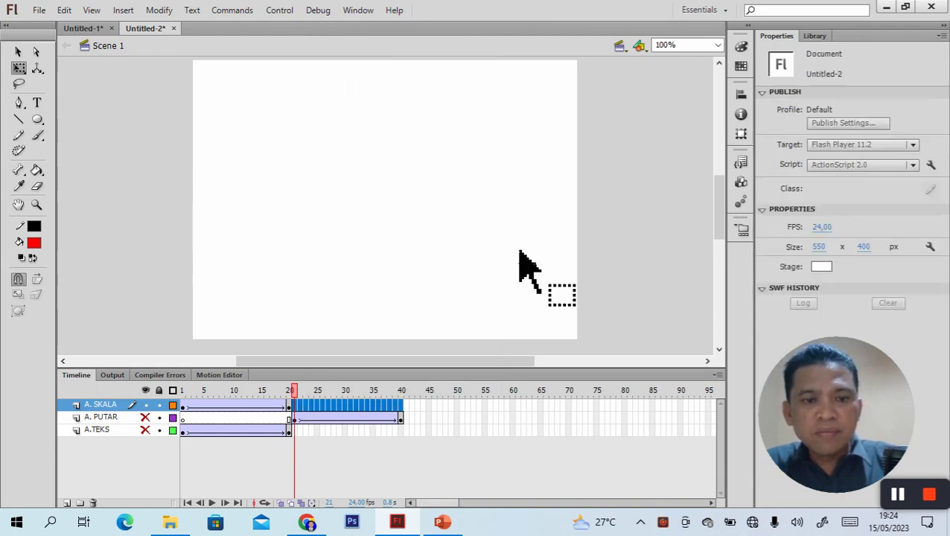
pyautogui.click(345, 430)
# - Move the circle's tween on A. SKALA to frames 41–60 and make all layers visible
pyautogui.moveTo(181, 406); pyautogui.dragTo(288, 406)
pyautogui.moveTo(226, 405); pyautogui.dragTo(441, 405)
pyautogui.click(481, 439)
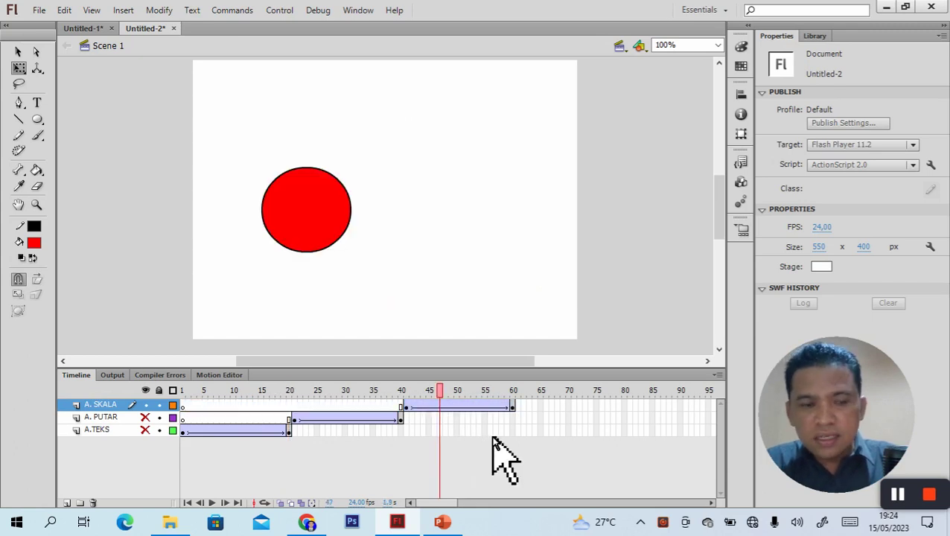
pyautogui.click(146, 392)
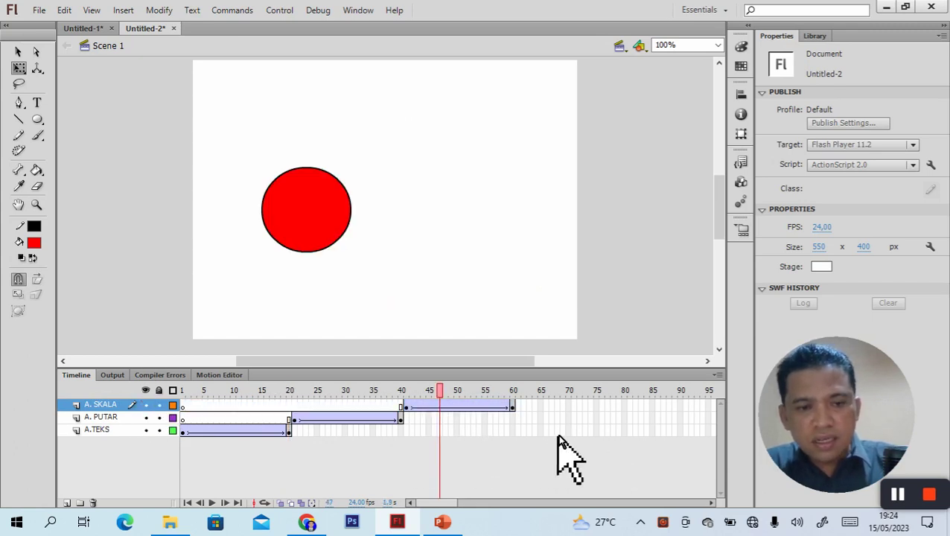
# - Play the timeline from frame 1 to preview the text, star and growing circle animations in sequence
pyautogui.click(185, 409)
pyautogui.press('Return')
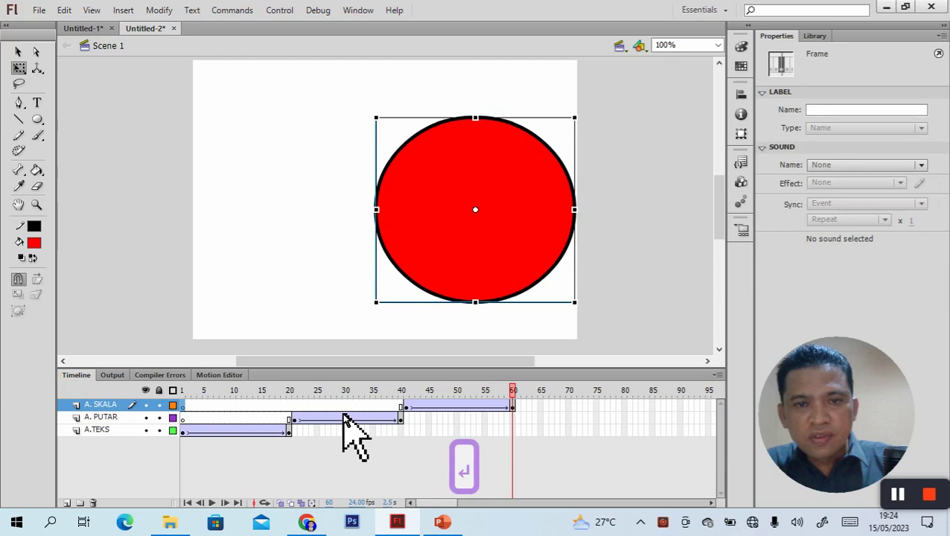
pyautogui.press('Return')
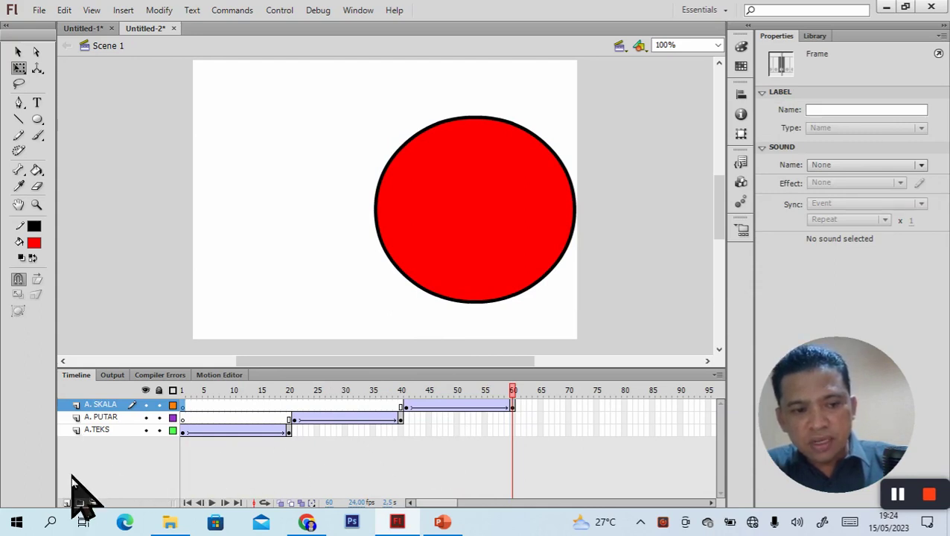
# - Add a new layer named A. SHAPE above A. SKALA and hide the other three layers
pyautogui.click(67, 503)
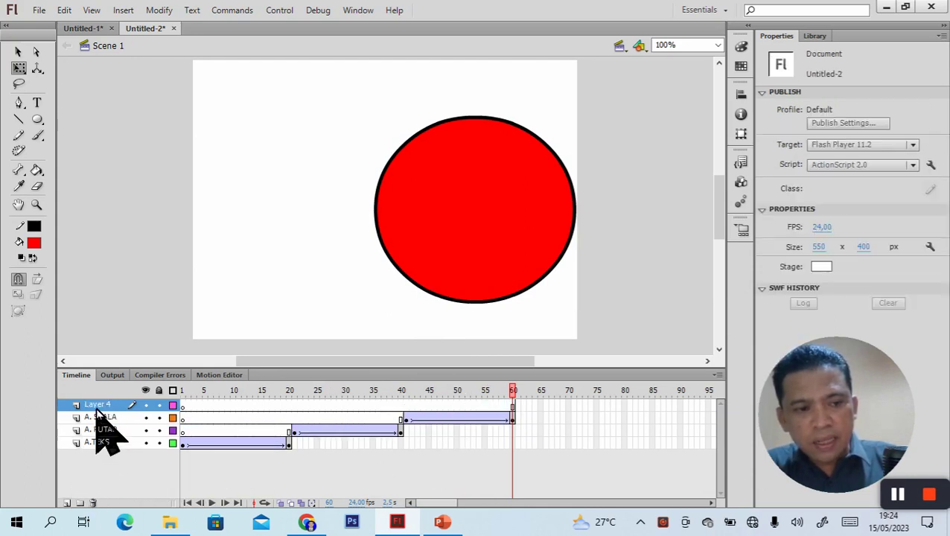
pyautogui.doubleClick(97, 404)
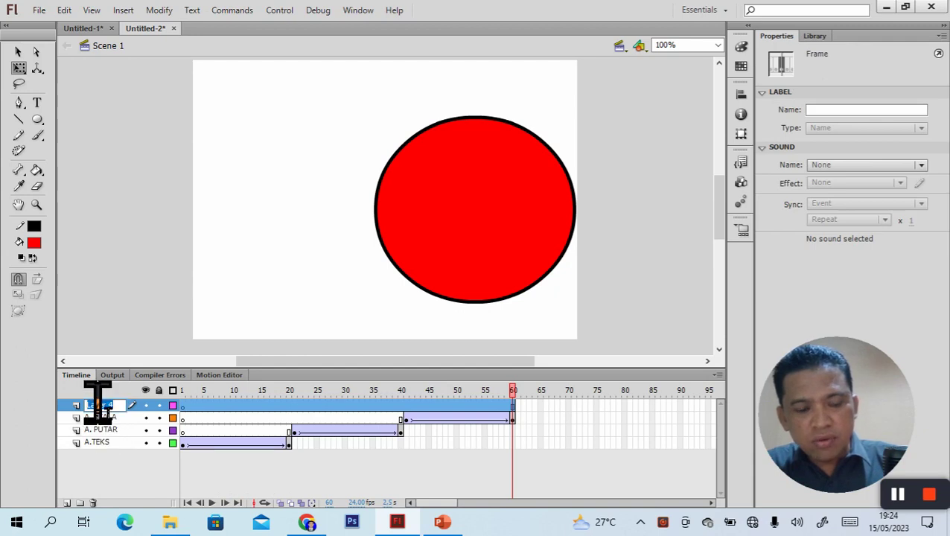
pyautogui.write('SHAPE')
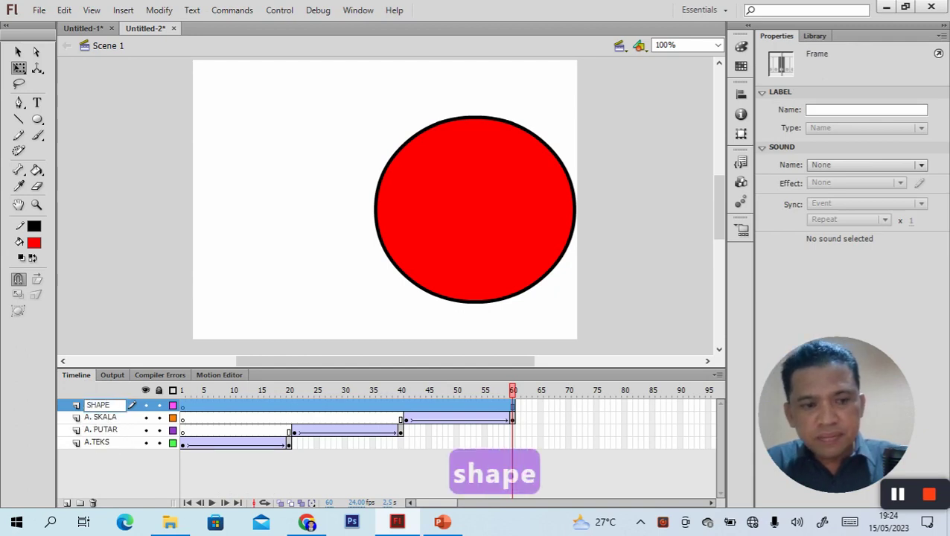
pyautogui.press('BackSpace')
pyautogui.press('BackSpace')
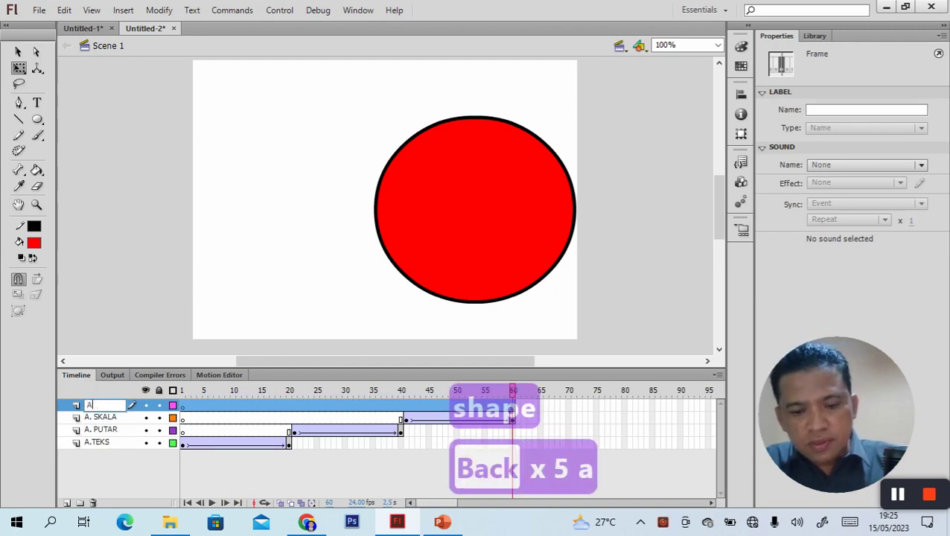
pyautogui.write('A. SHAPE')
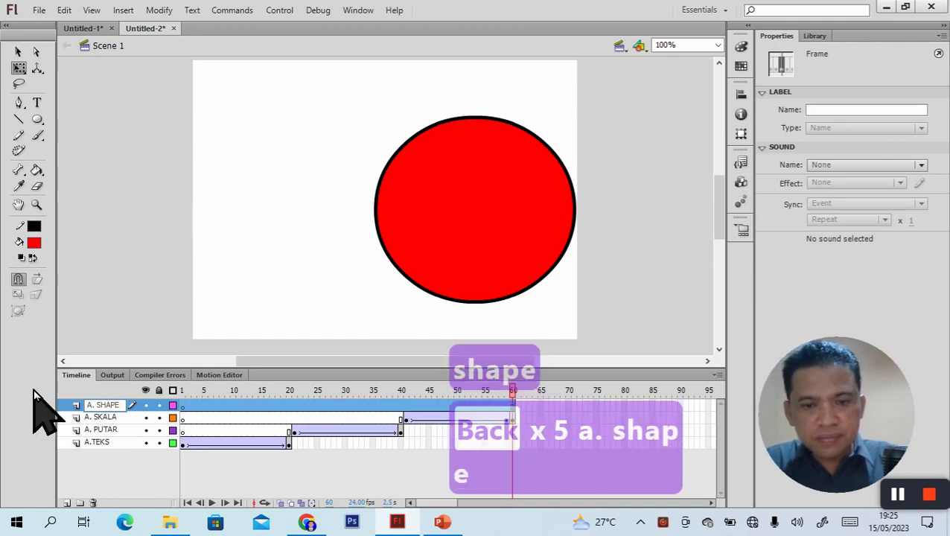
pyautogui.click(290, 334)
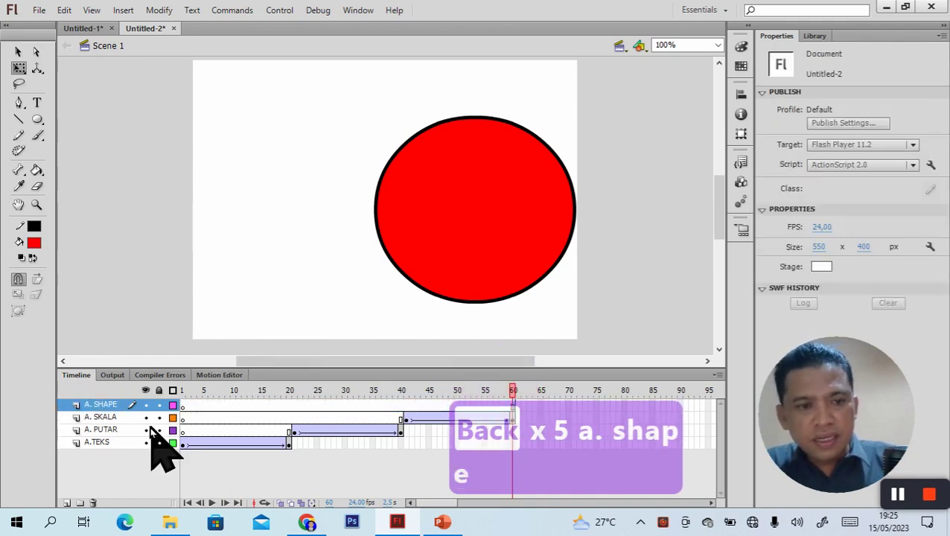
pyautogui.click(145, 392)
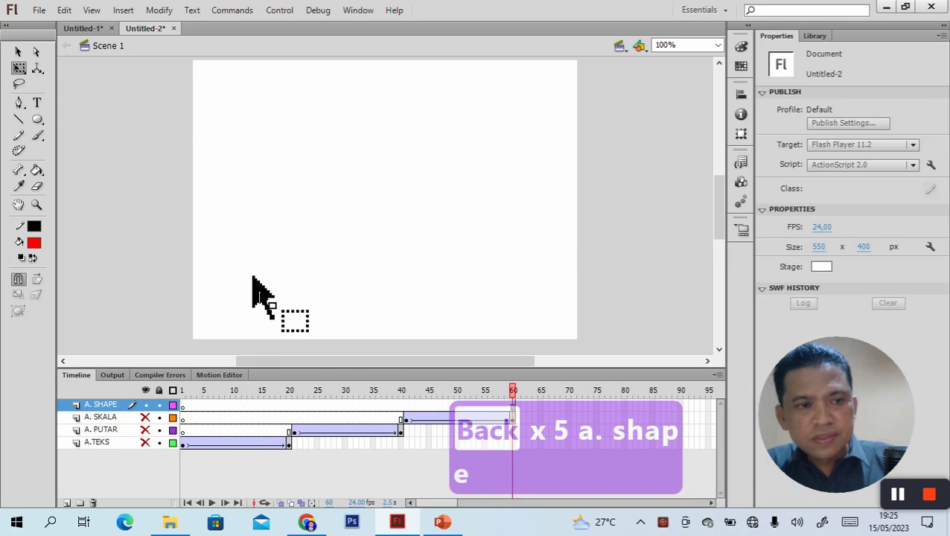
# - Draw a red square about 77.5 px wide near the stage's upper-left corner in frame 1 of A. SHAPE
pyautogui.click(186, 406)
pyautogui.click(184, 406)
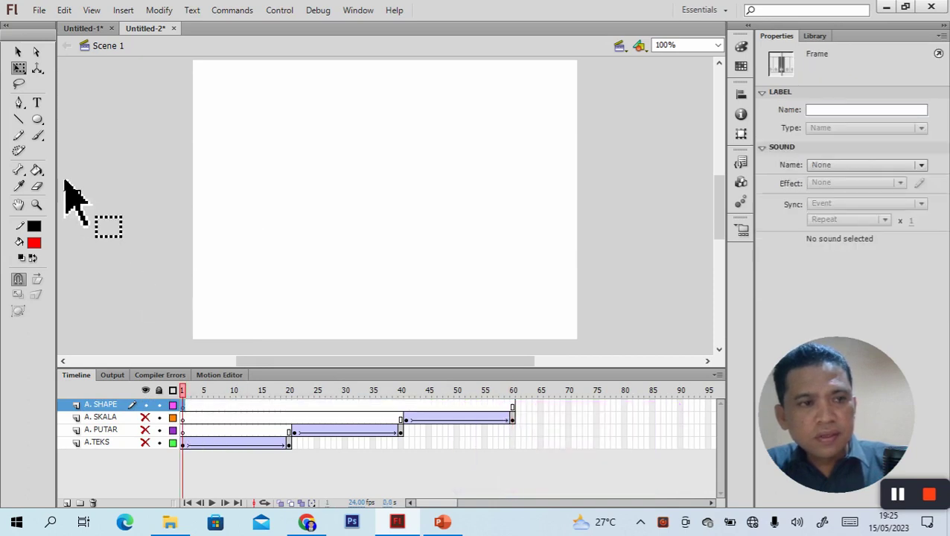
pyautogui.click(41, 123)
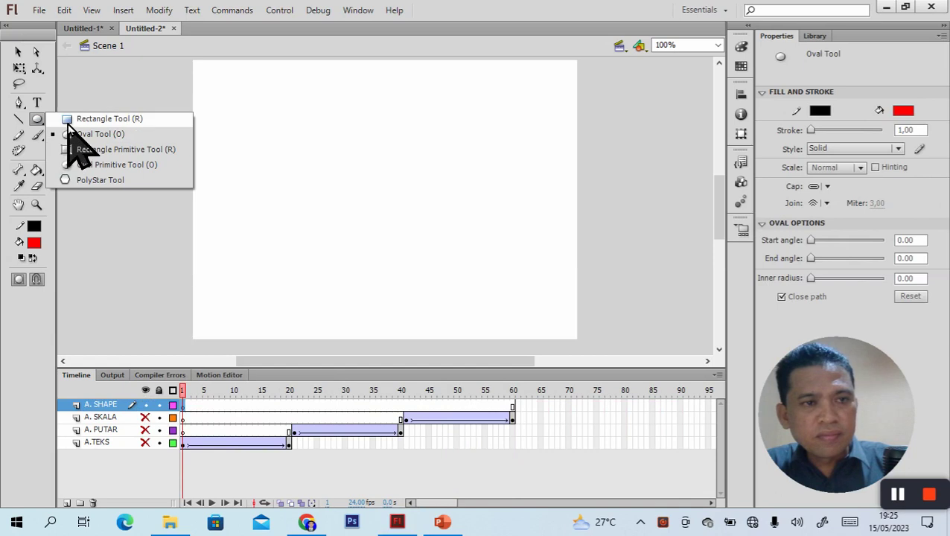
pyautogui.click(74, 120)
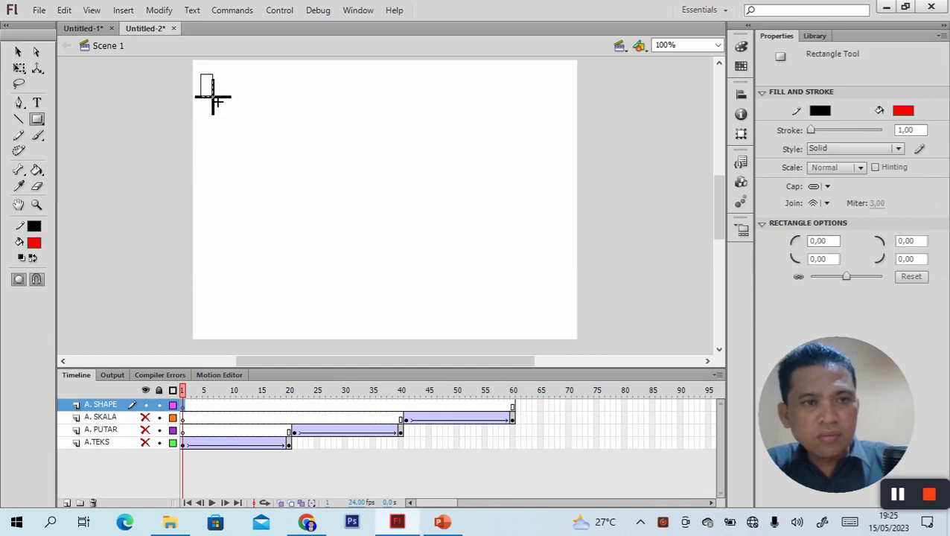
pyautogui.moveTo(254, 128); pyautogui.dragTo(254, 128)
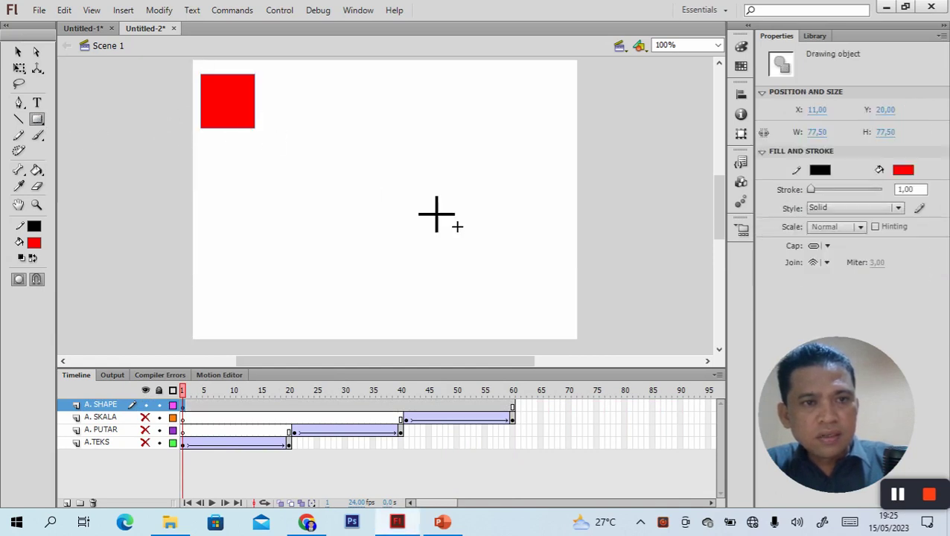
# - Insert a blank keyframe at frame 20 of A. SHAPE and draw a red rectangle about 92 × 86 px in the stage's lower-right corner
pyautogui.click(289, 405)
pyautogui.rightClick(290, 405)
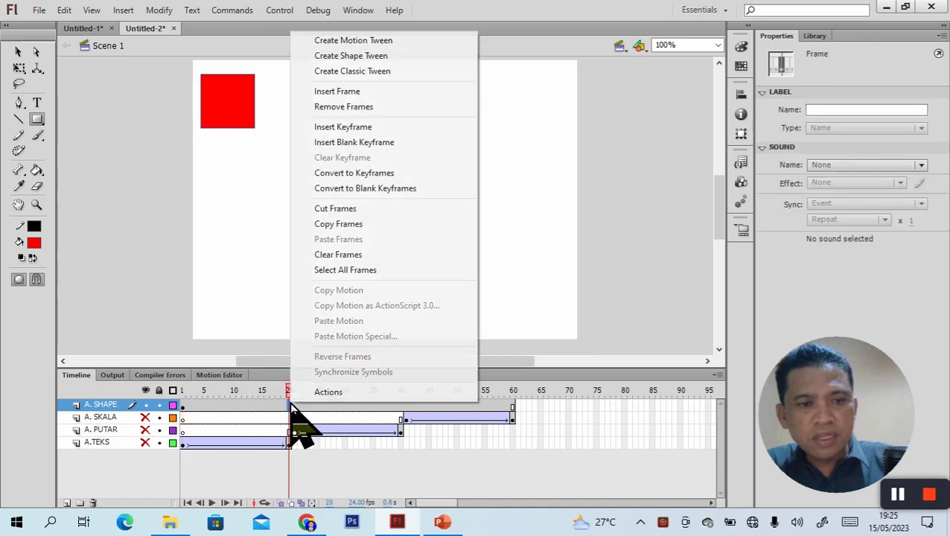
pyautogui.click(375, 142)
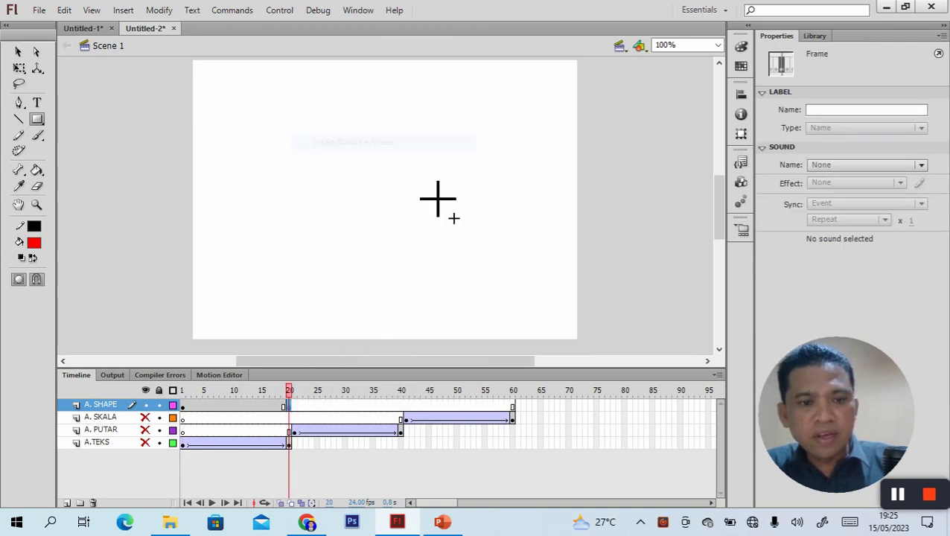
pyautogui.click(36, 120)
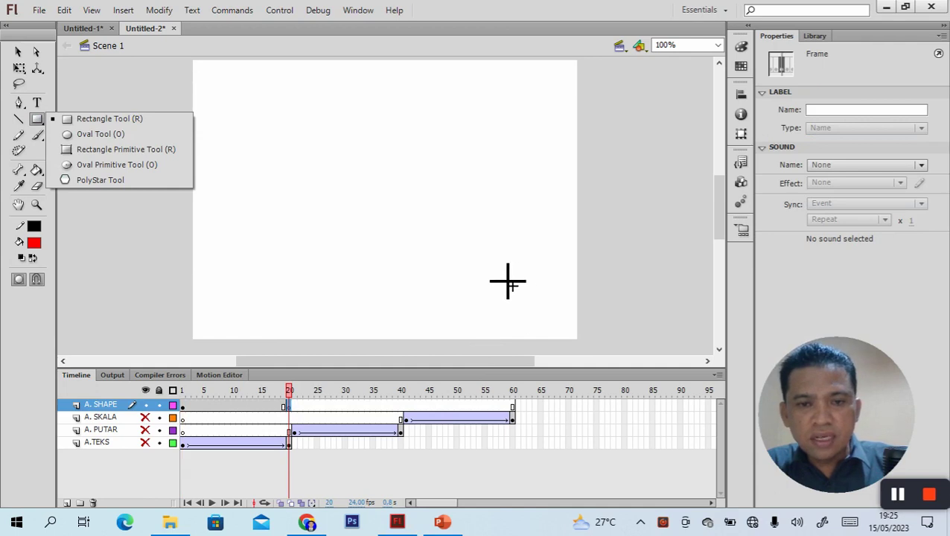
pyautogui.moveTo(508, 277)
pyautogui.mouseDown()
pyautogui.moveTo(527, 312)
pyautogui.moveTo(572, 337)
pyautogui.mouseUp()
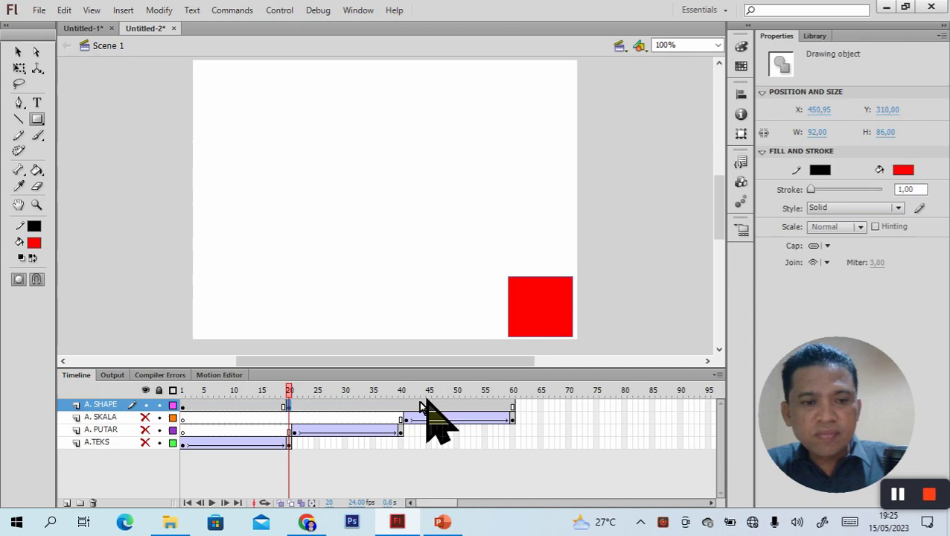
# - Create a shape tween between frames 1 and 20 on A. SHAPE and return to frame 1 with the Selection tool
pyautogui.click(210, 405)
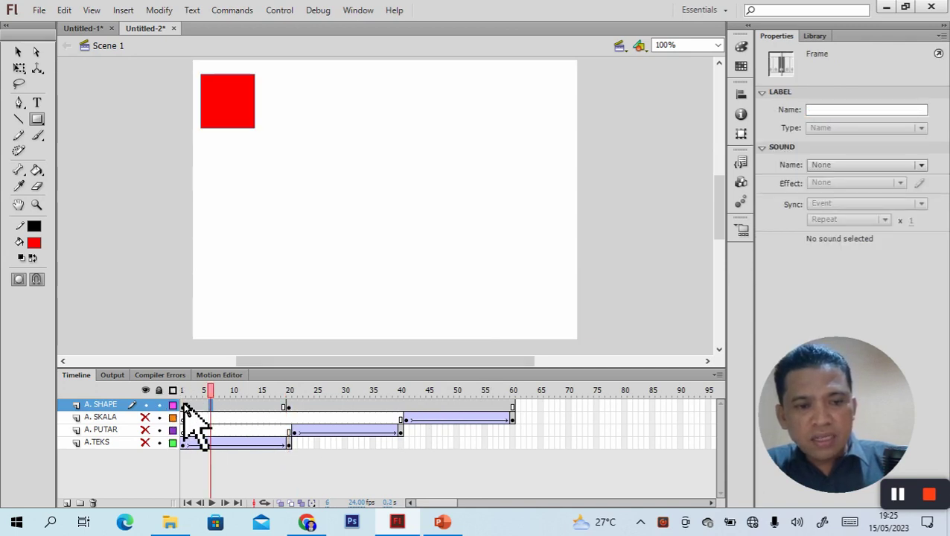
pyautogui.rightClick(210, 405)
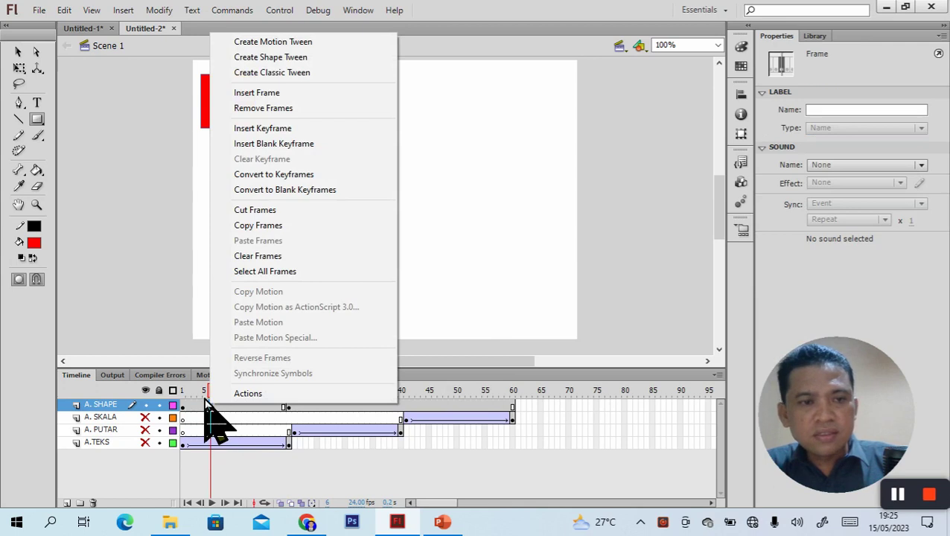
pyautogui.click(270, 60)
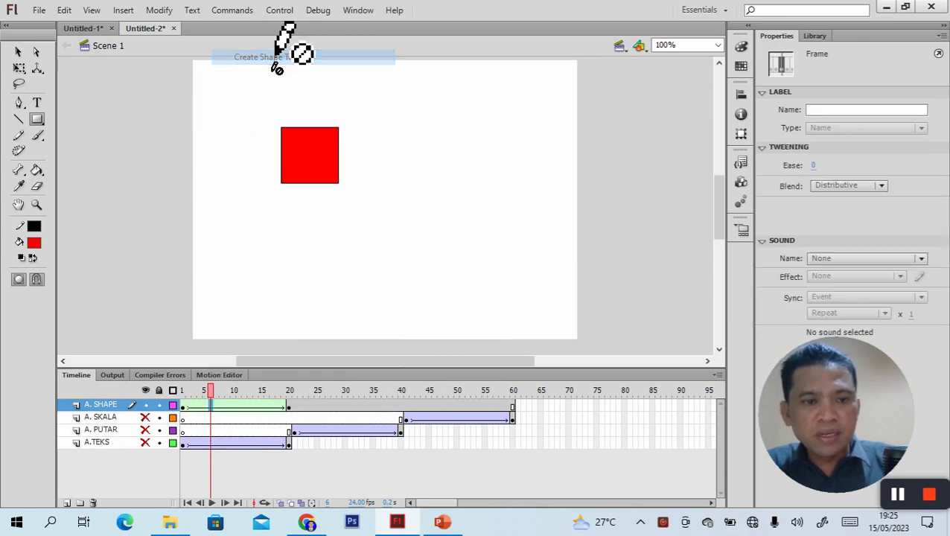
pyautogui.click(182, 406)
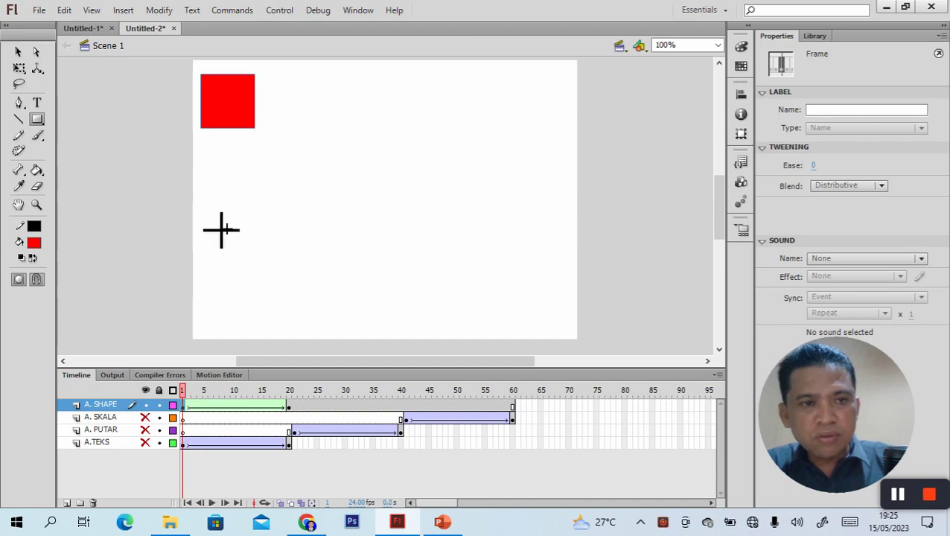
pyautogui.click(16, 53)
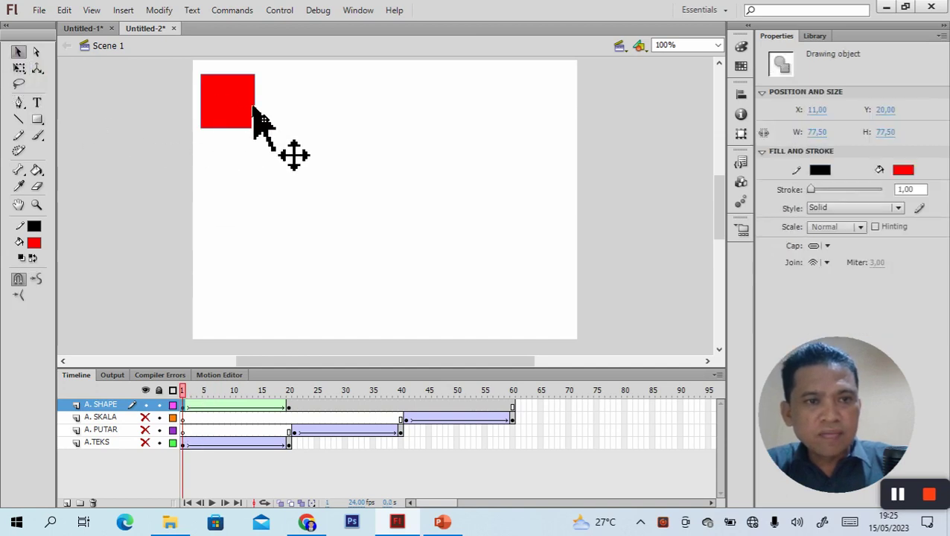
pyautogui.moveTo(257, 112); pyautogui.dragTo(250, 106)
pyautogui.hotkey('ctrl', 'z')
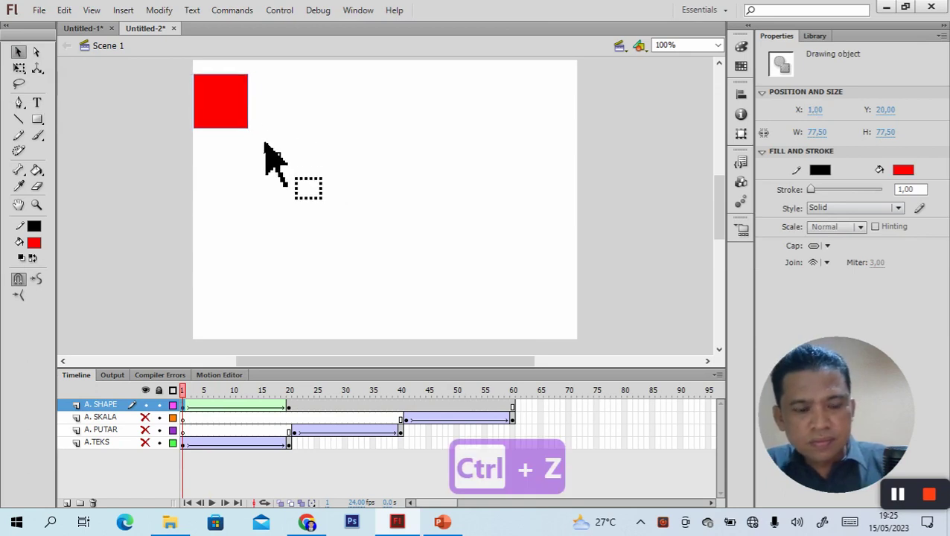
pyautogui.hotkey('ctrl', 'z')
pyautogui.hotkey('ctrl', 'z')
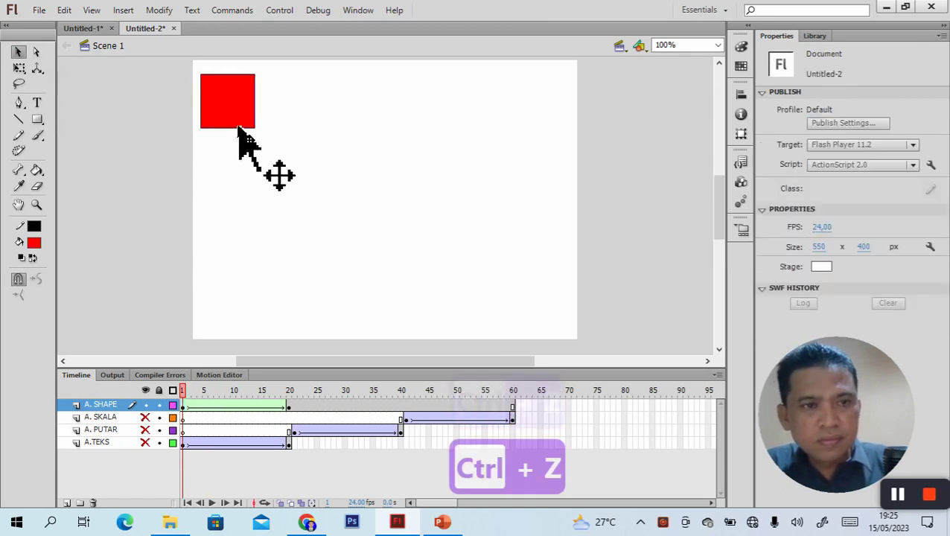
# - Bend the frame 1 square's edges slightly with the Selection tool: bottom and right edges inward, top and left edges outward
pyautogui.moveTo(233, 129); pyautogui.dragTo(237, 125)
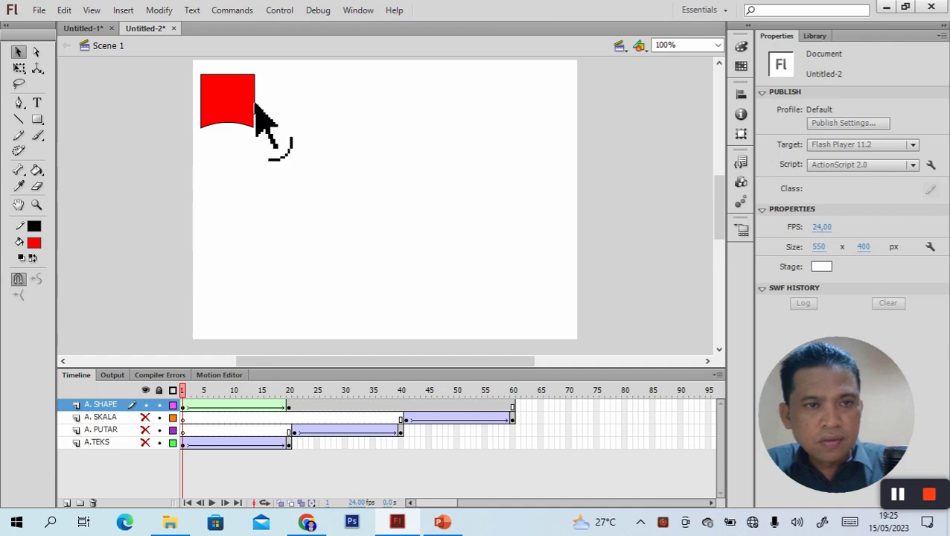
pyautogui.moveTo(255, 104); pyautogui.dragTo(248, 100)
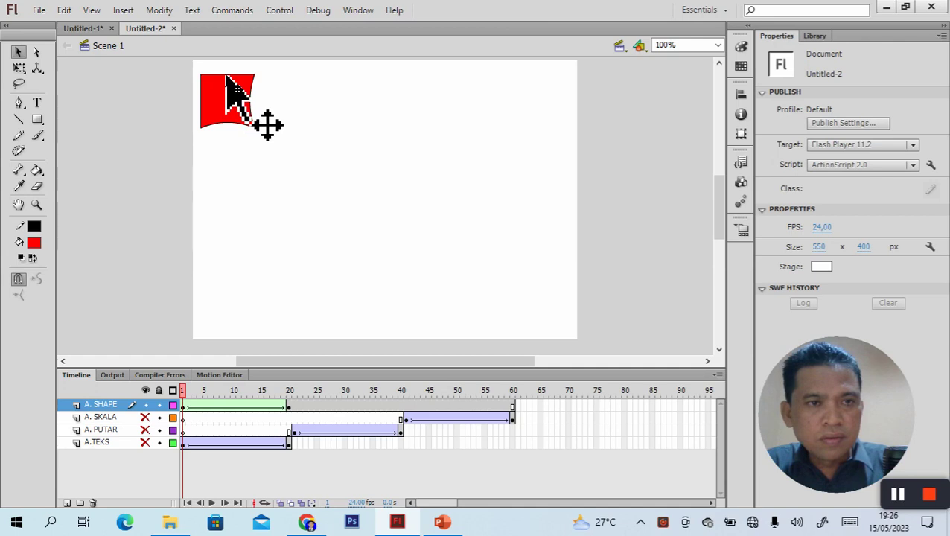
pyautogui.moveTo(226, 76); pyautogui.dragTo(226, 70)
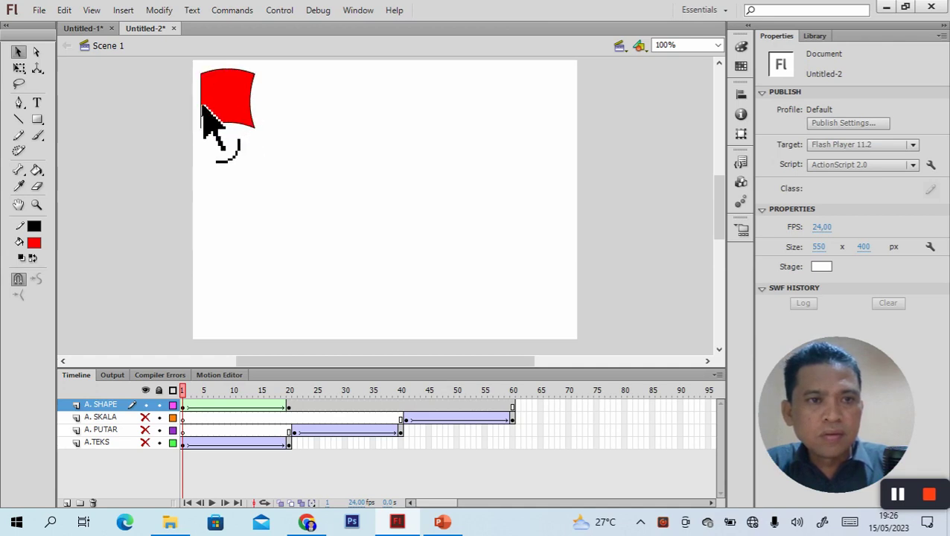
pyautogui.moveTo(200, 108); pyautogui.dragTo(197, 105)
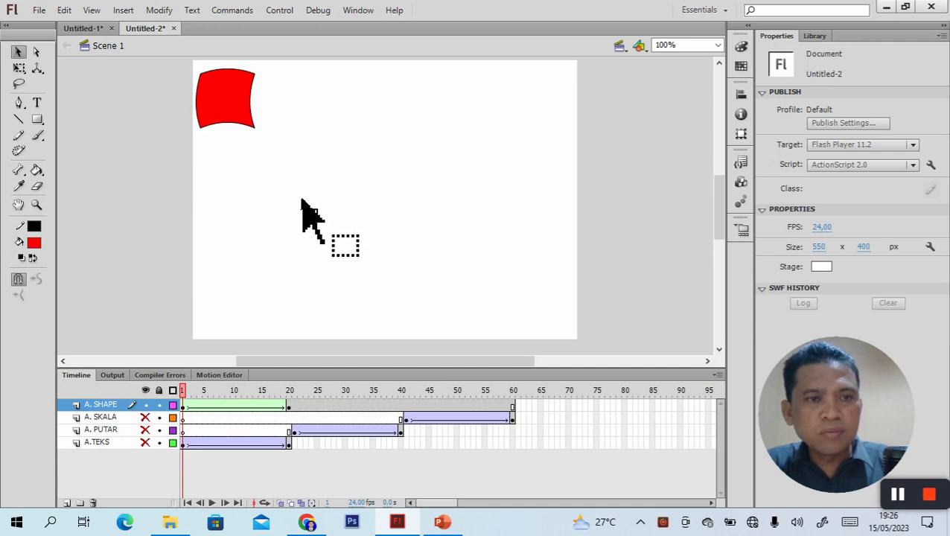
# - Add four shape hints to the curved square in frame 1 of A. SHAPE
pyautogui.click(160, 10)
pyautogui.moveTo(239, 134)
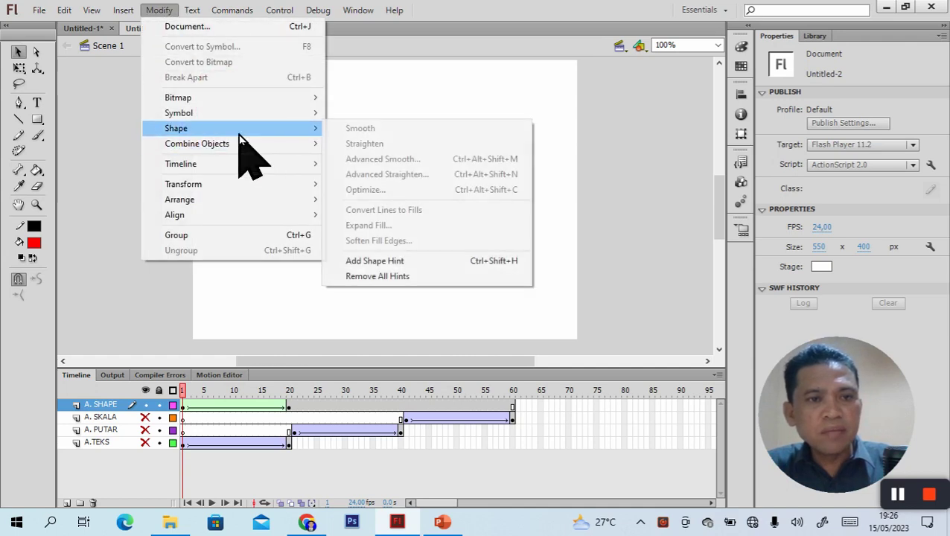
pyautogui.click(396, 262)
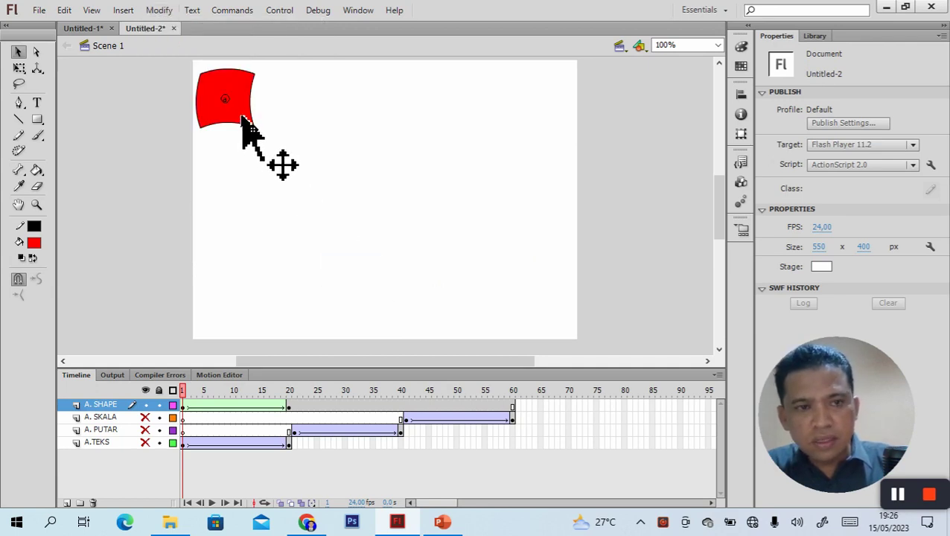
pyautogui.hotkey('ctrl', 'shift', 'h')
pyautogui.hotkey('ctrl', 'shift', 'h')
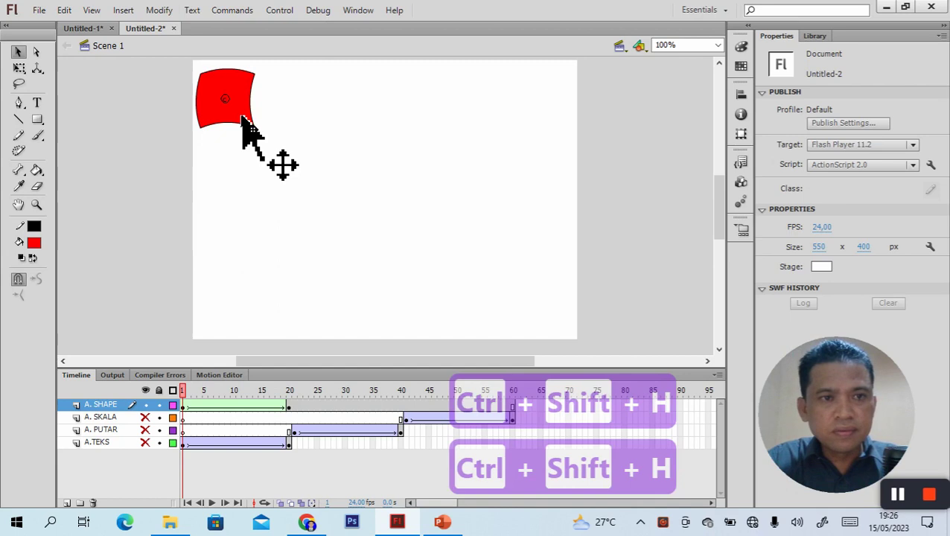
pyautogui.hotkey('ctrl', 'shift', 'h')
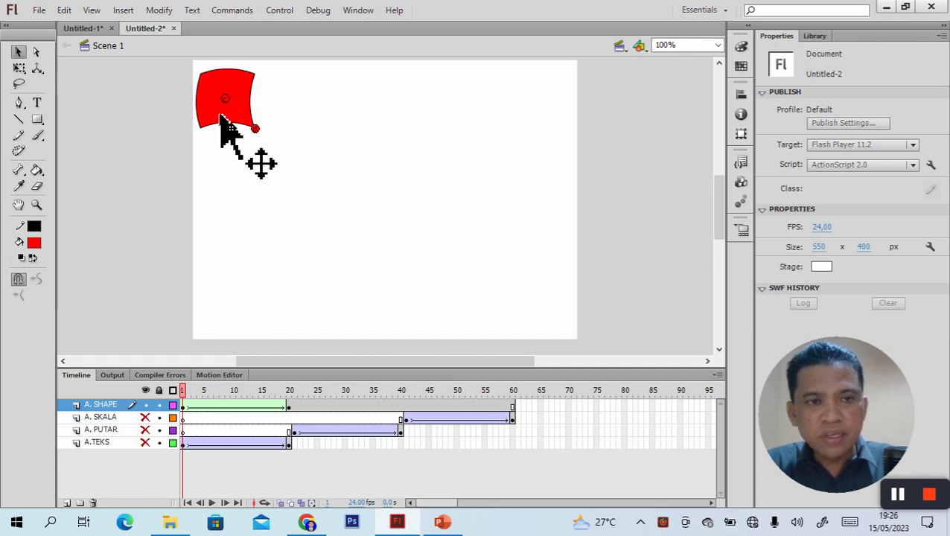
# - Place the shape hints on the corners of the curved square in frame 1
pyautogui.moveTo(209, 122); pyautogui.dragTo(201, 129)
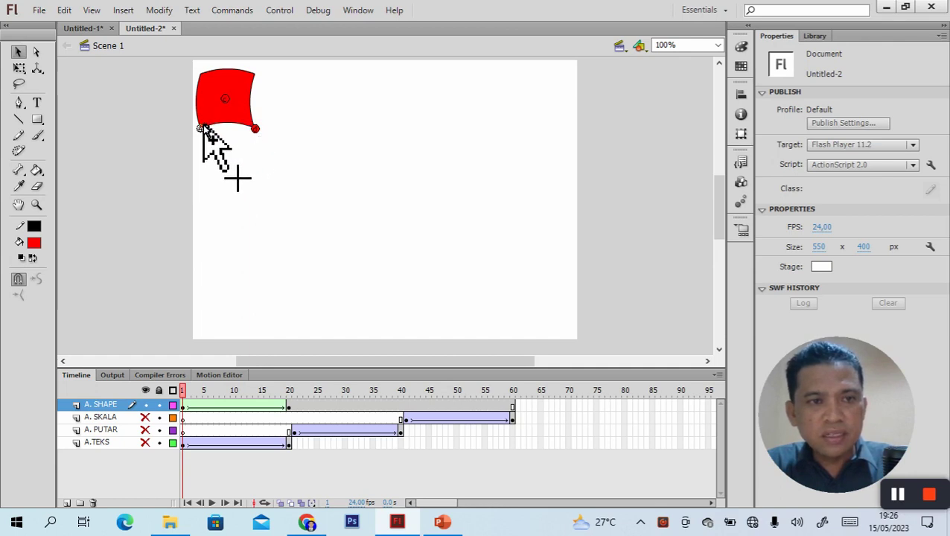
pyautogui.moveTo(224, 98); pyautogui.dragTo(200, 75)
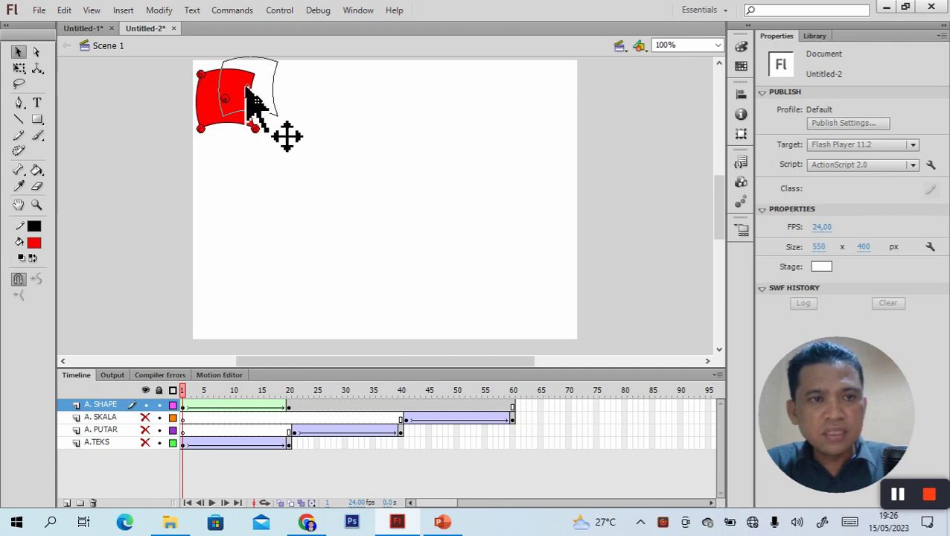
pyautogui.moveTo(248, 97); pyautogui.dragTo(271, 86)
pyautogui.hotkey('ctrl', 'z')
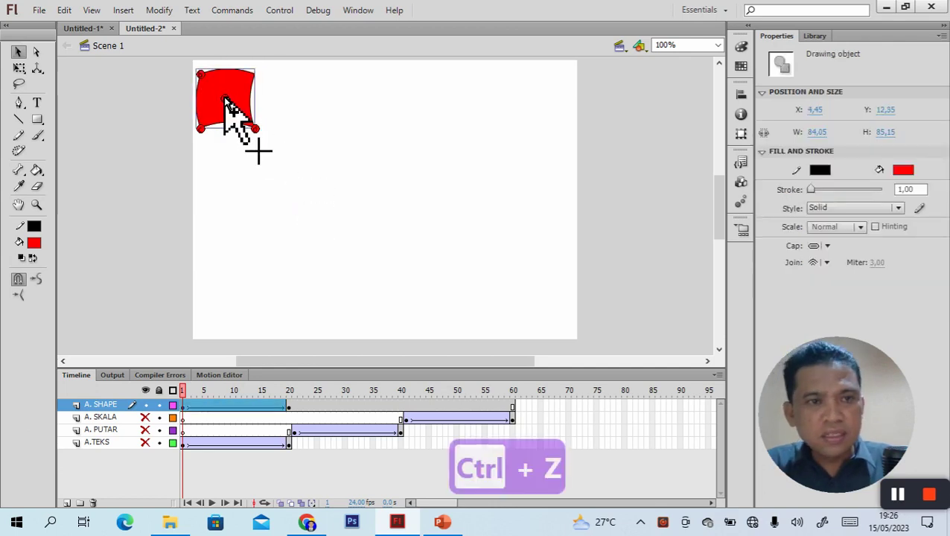
pyautogui.click(324, 186)
# - At frame 20, place shape hints on the red rectangle's upper-right and lower-right corners
pyautogui.click(289, 406)
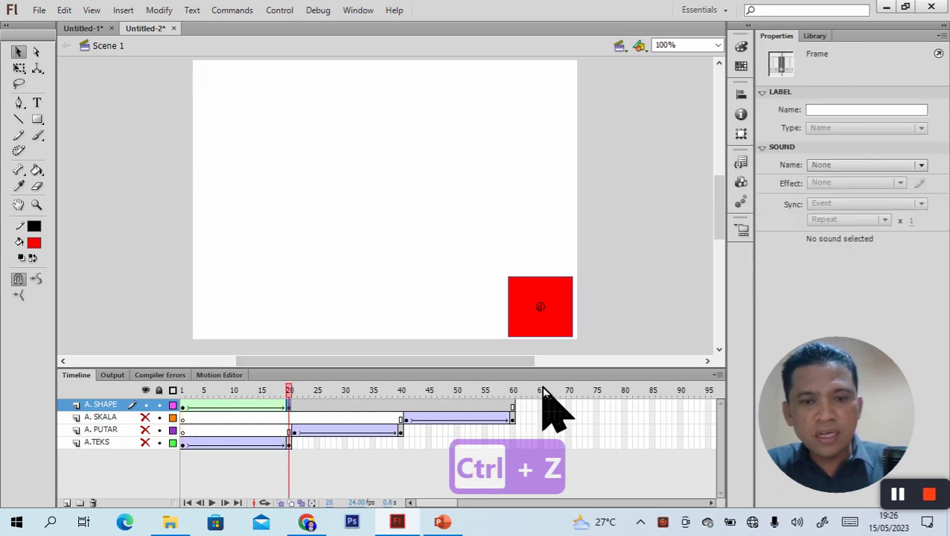
pyautogui.click(572, 278)
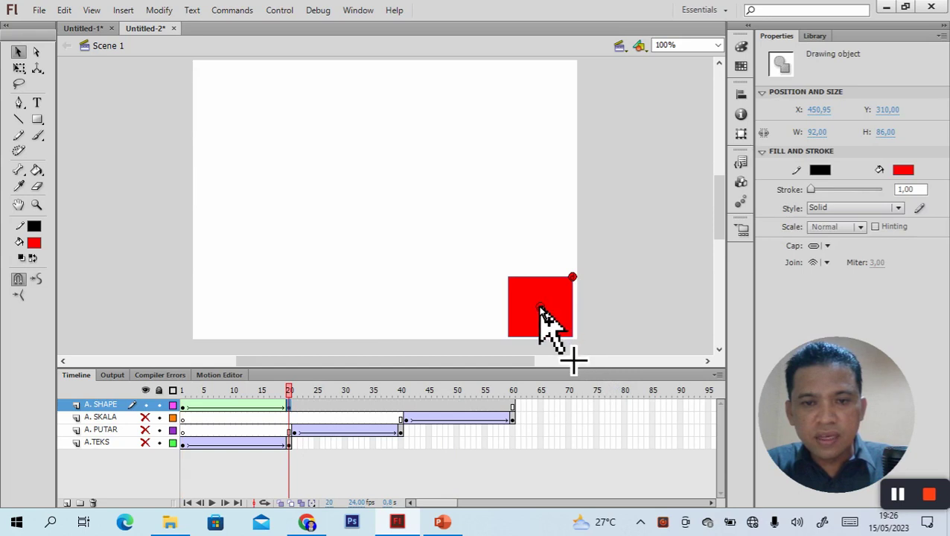
pyautogui.moveTo(562, 330); pyautogui.dragTo(569, 335)
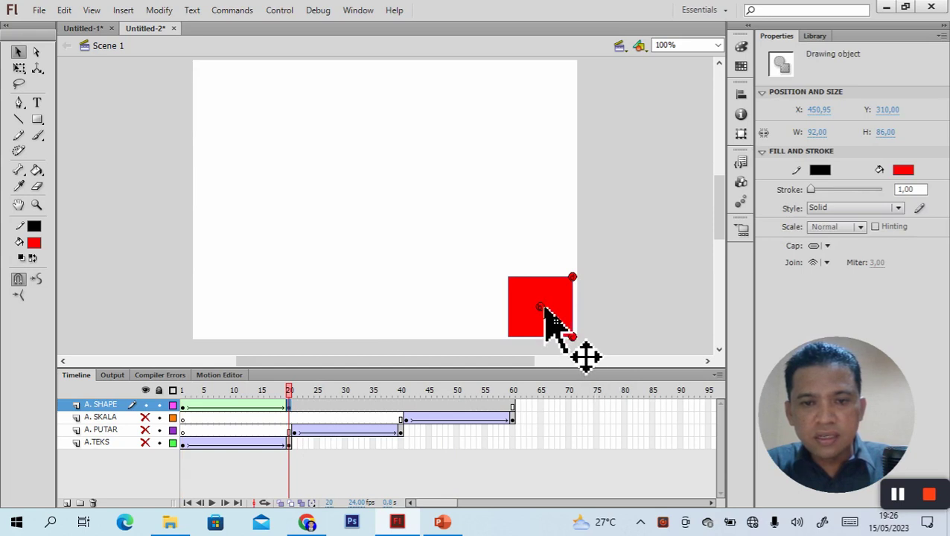
# - Place the remaining shape hints on the red square's upper-left and lower-left corners at frame 20 and preview the shape tween
pyautogui.moveTo(540, 306); pyautogui.dragTo(507, 278)
pyautogui.hotkey('ctrl', 'shift', 'h')
pyautogui.moveTo(540, 307); pyautogui.dragTo(508, 336)
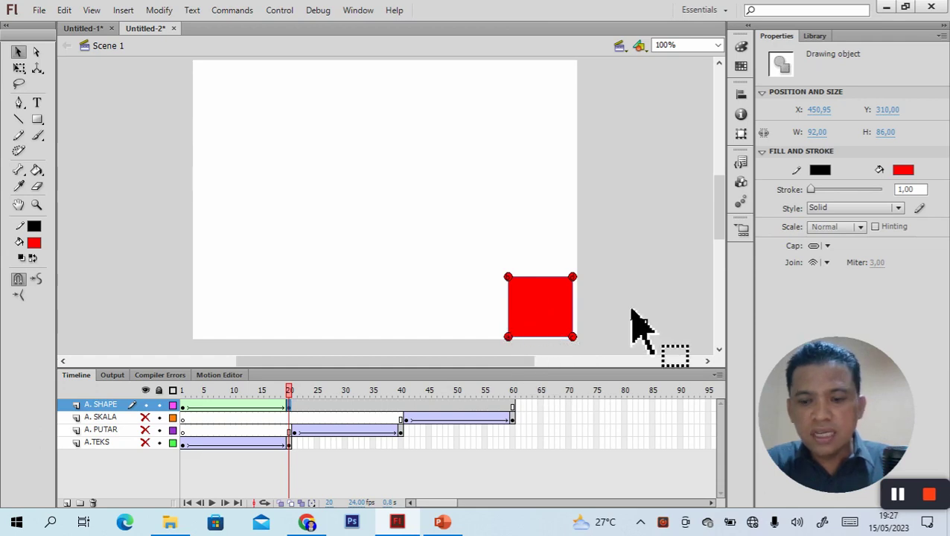
pyautogui.press('Return')
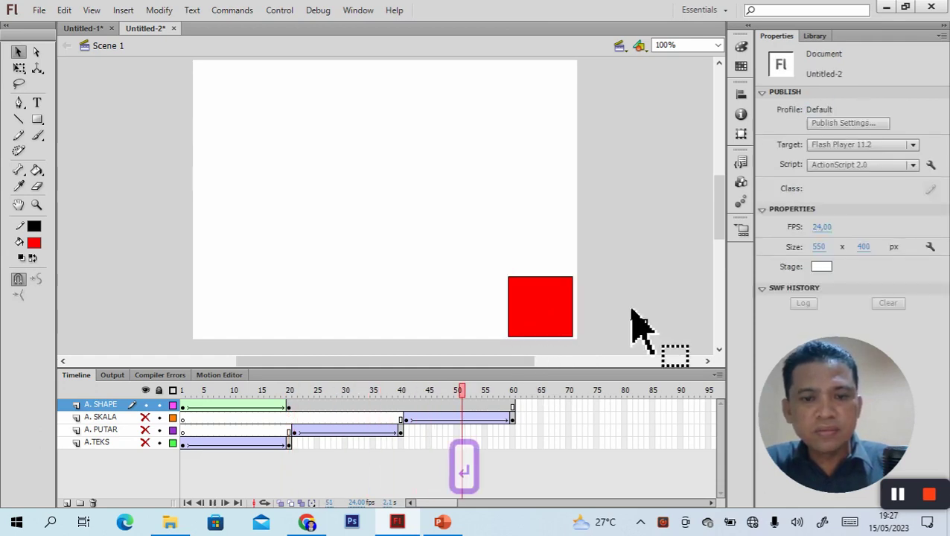
pyautogui.press('Return')
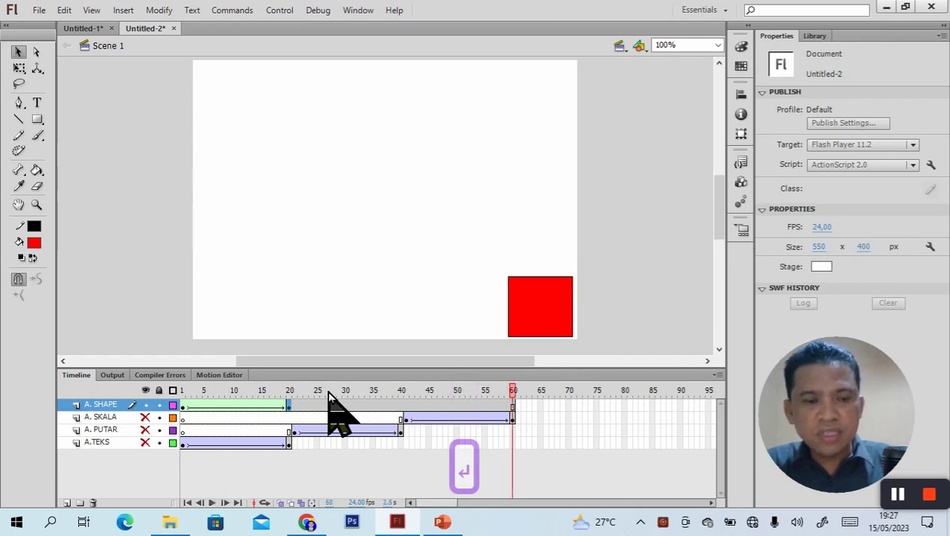
# - Remove frames 21 to 60 from the A. SHAPE layer and move its shape tween to frames 61 to 80
pyautogui.click(590, 430)
pyautogui.moveTo(512, 408); pyautogui.dragTo(298, 408)
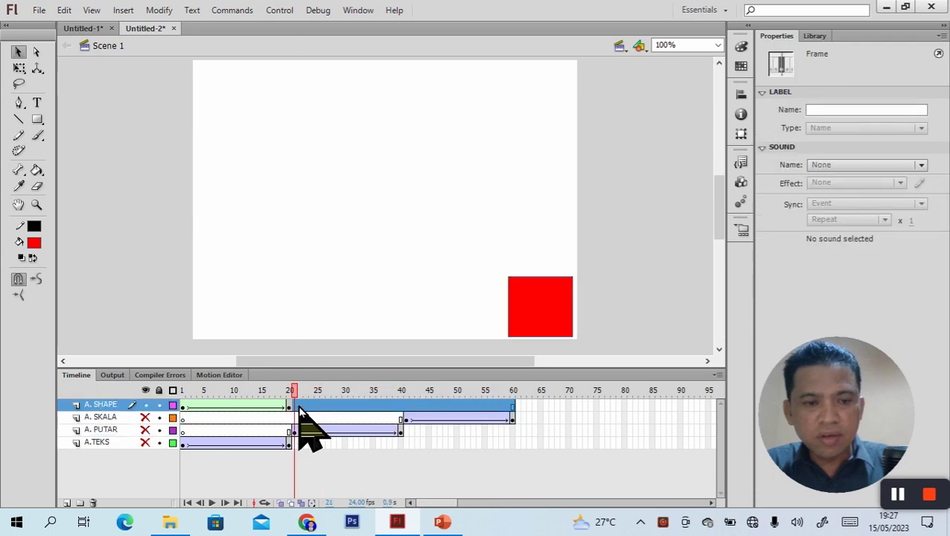
pyautogui.rightClick(298, 408)
pyautogui.click(328, 109)
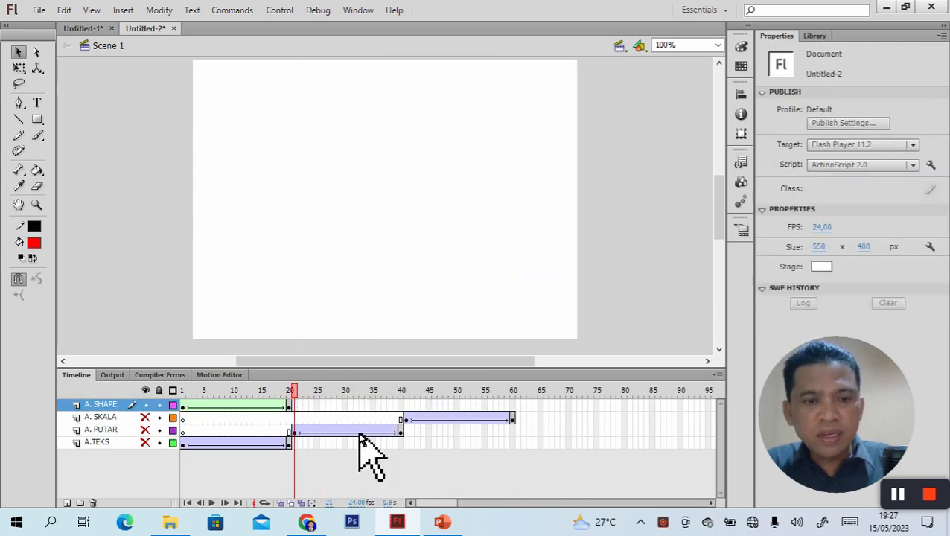
pyautogui.moveTo(289, 409); pyautogui.dragTo(528, 410)
pyautogui.click(534, 441)
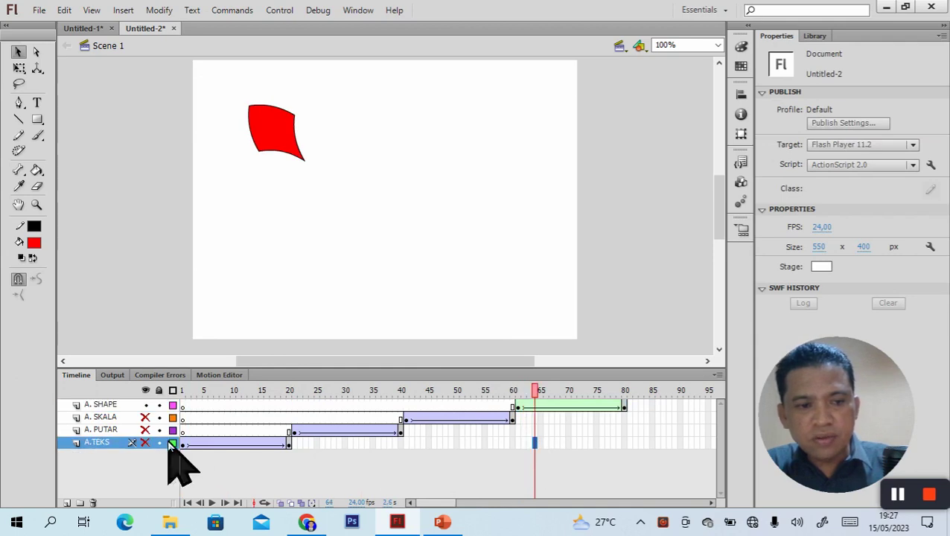
# - Show all layers and play the whole animation from frame 1 to review the four tweens in sequence
pyautogui.click(146, 391)
pyautogui.click(146, 391)
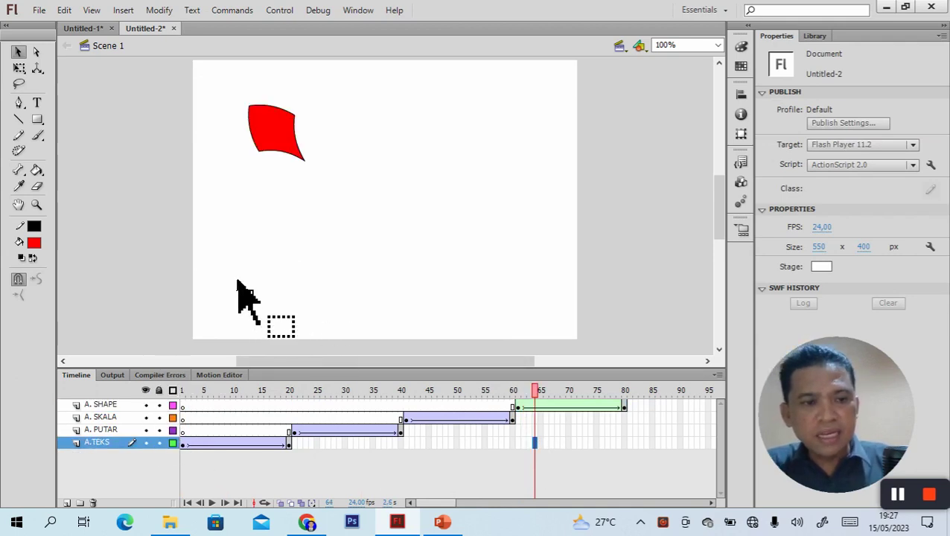
pyautogui.click(183, 404)
pyautogui.press('Return')
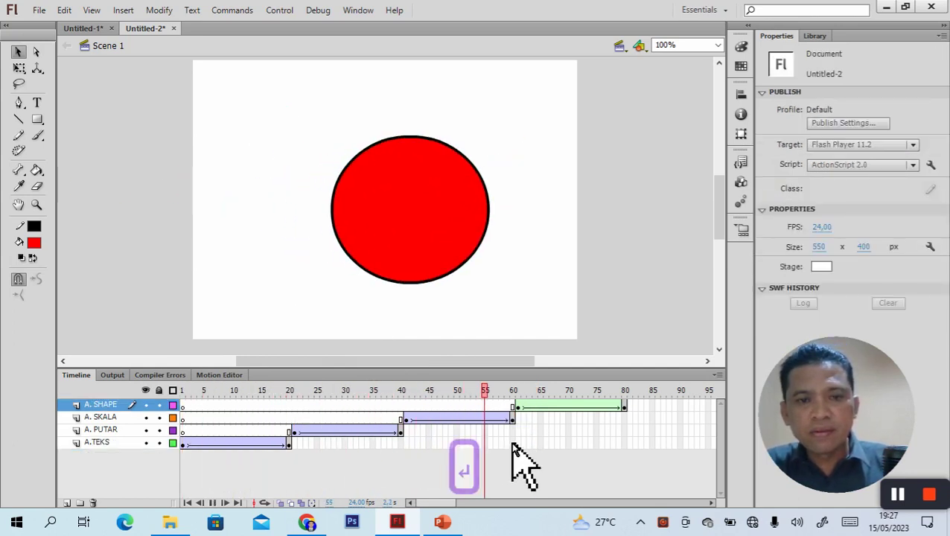
pyautogui.press('Return')
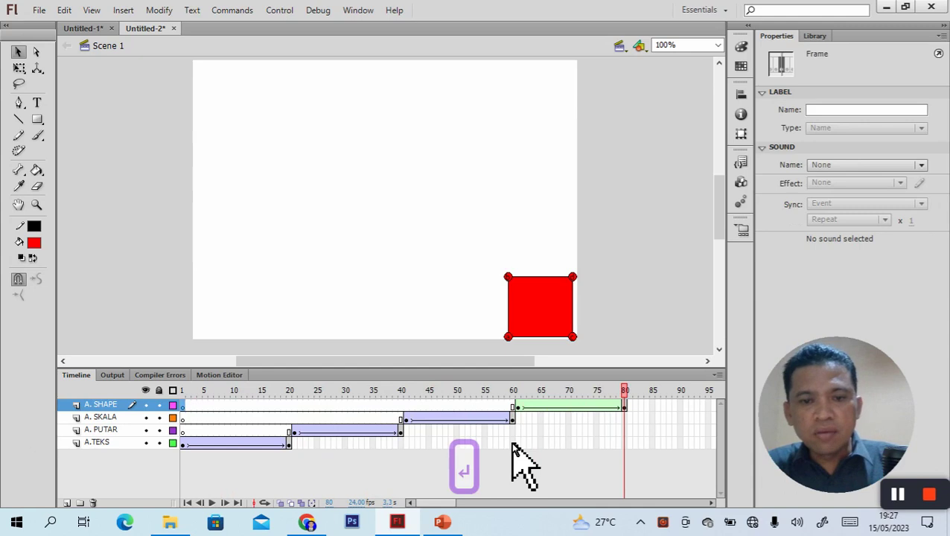
pyautogui.press('Return')
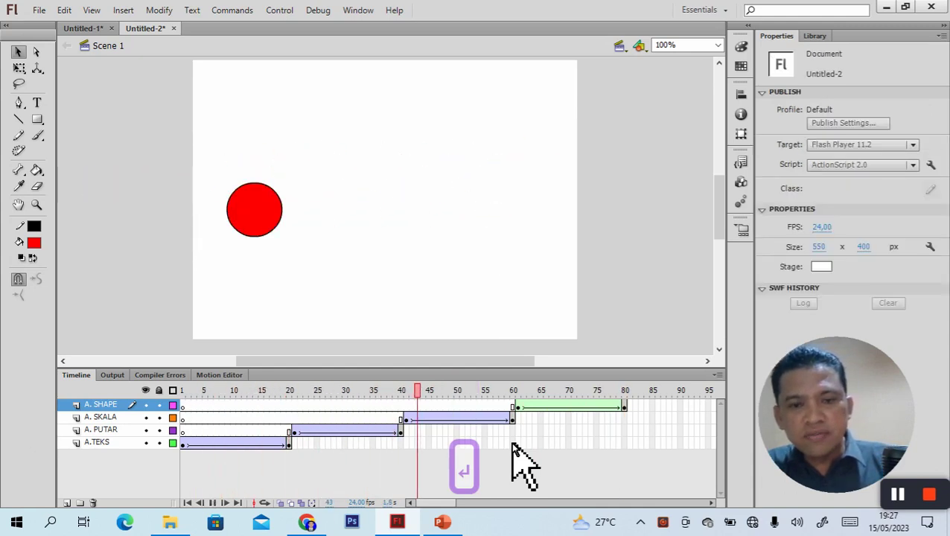
pyautogui.press('Return')
pyautogui.press('Return')
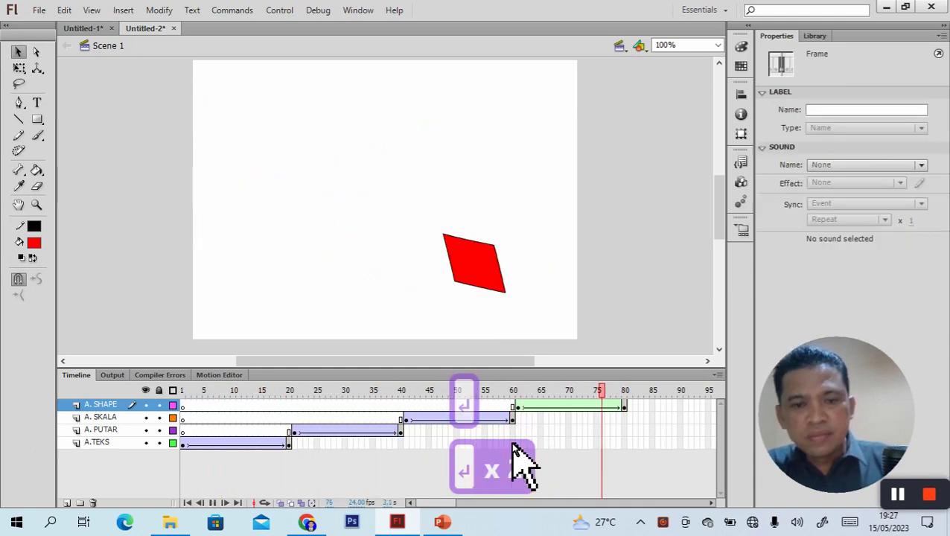
# - Add a new layer above A. SHAPE and name it LA. FRAME PER FRAME
pyautogui.click(67, 503)
pyautogui.click(93, 407)
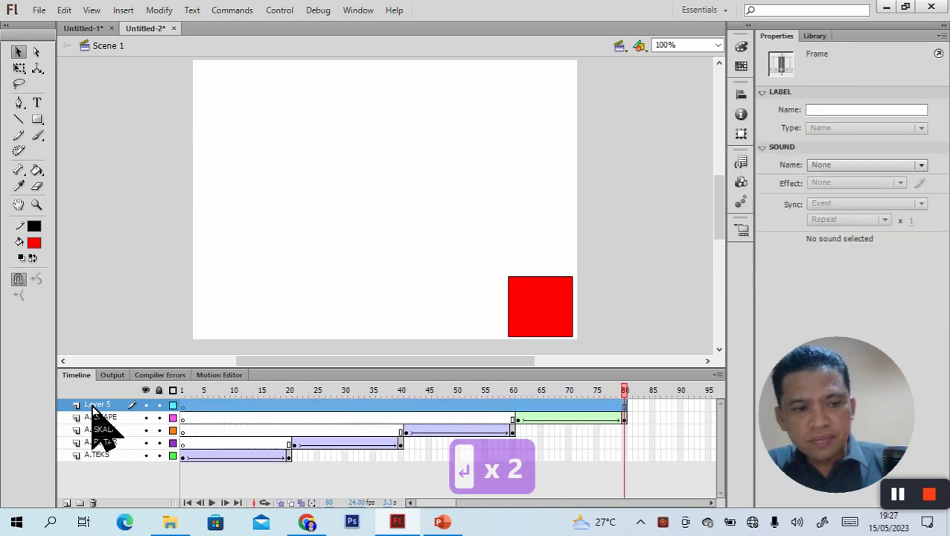
pyautogui.doubleClick(93, 404)
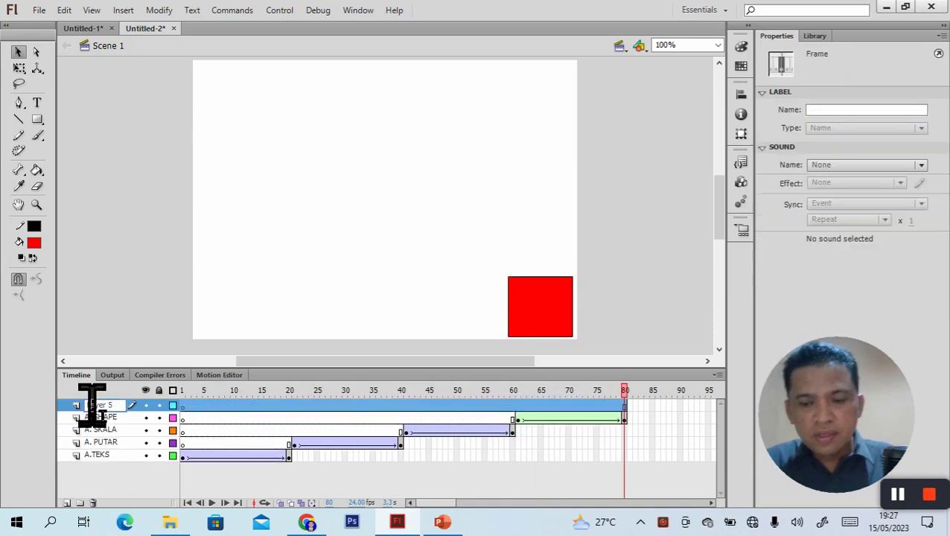
pyautogui.press('Delete')
pyautogui.press('Delete')
pyautogui.press('Delete')
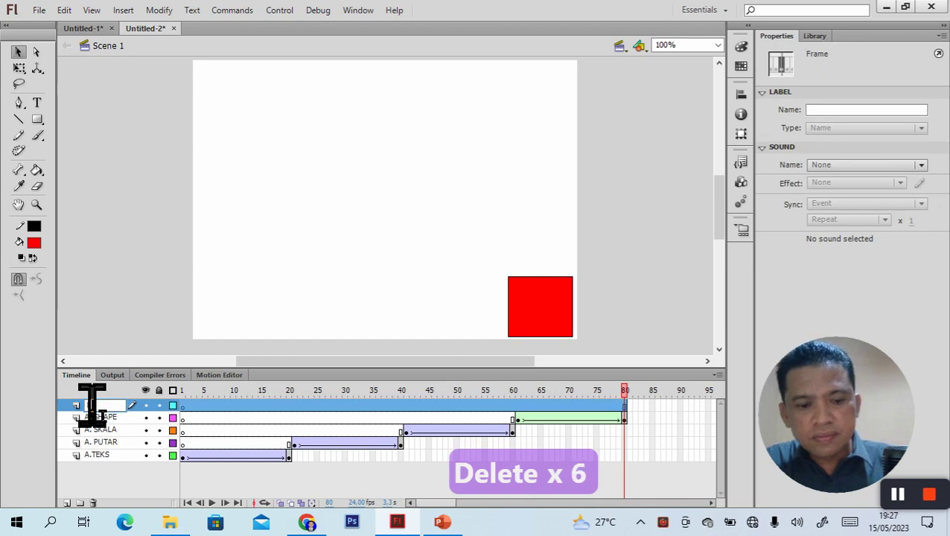
pyautogui.write('LA. FRAME')
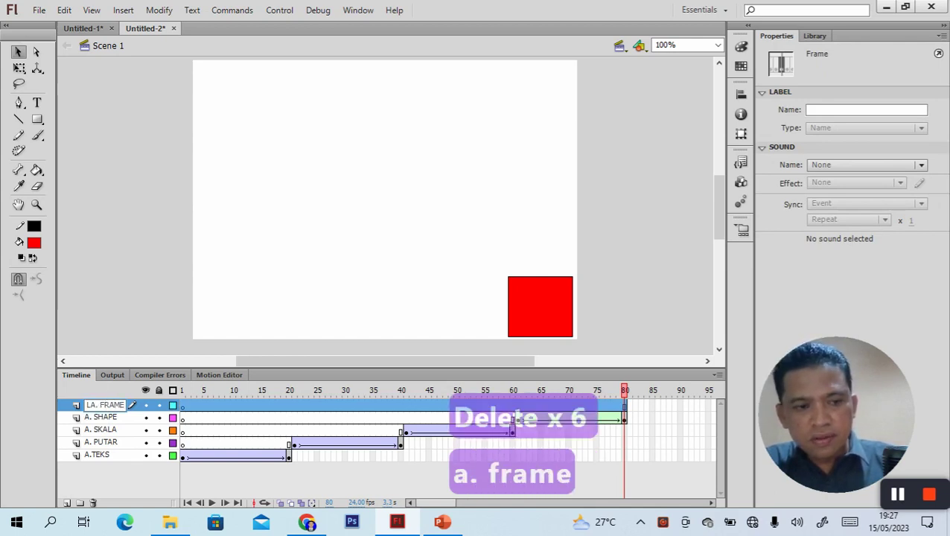
pyautogui.write('PER FRAME')
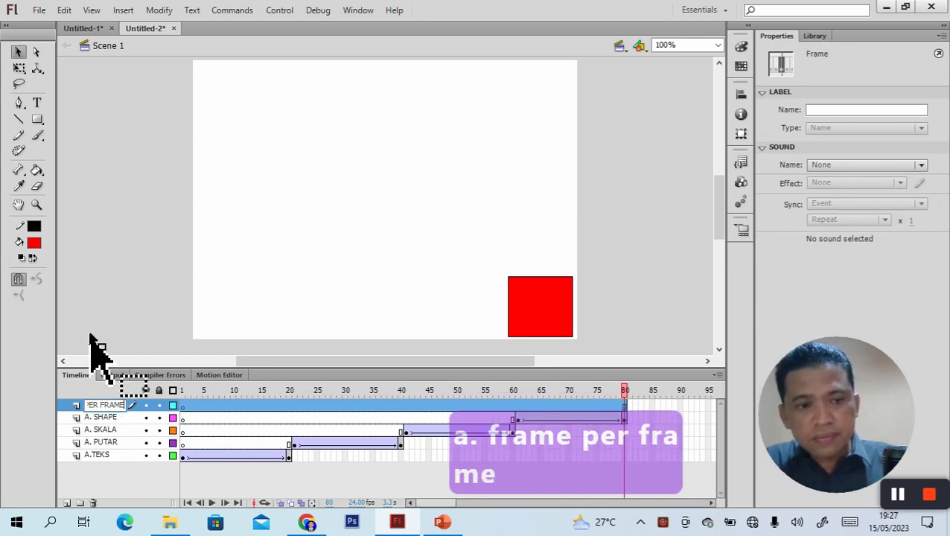
pyautogui.click(151, 361)
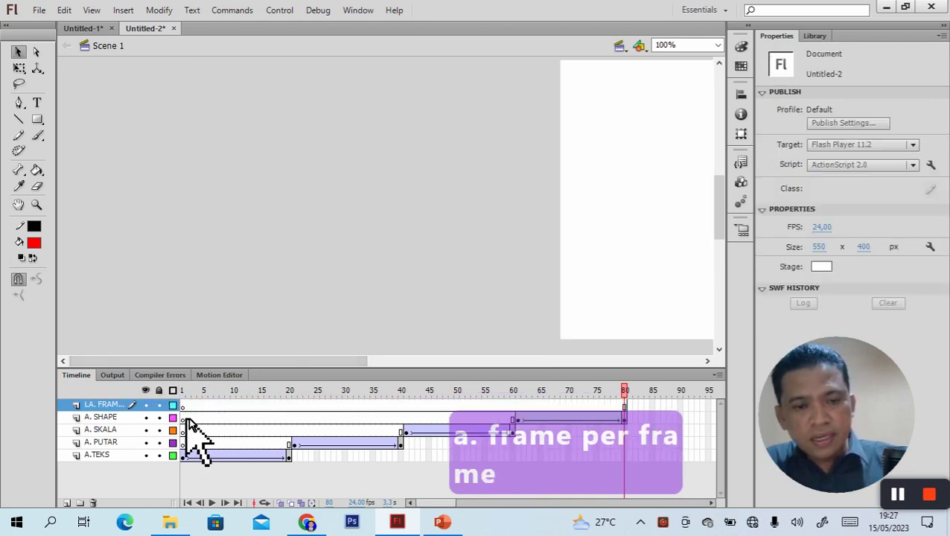
# - Hide all layers except the new top one and correct its name to A. FRAME PER FRAME
pyautogui.click(145, 391)
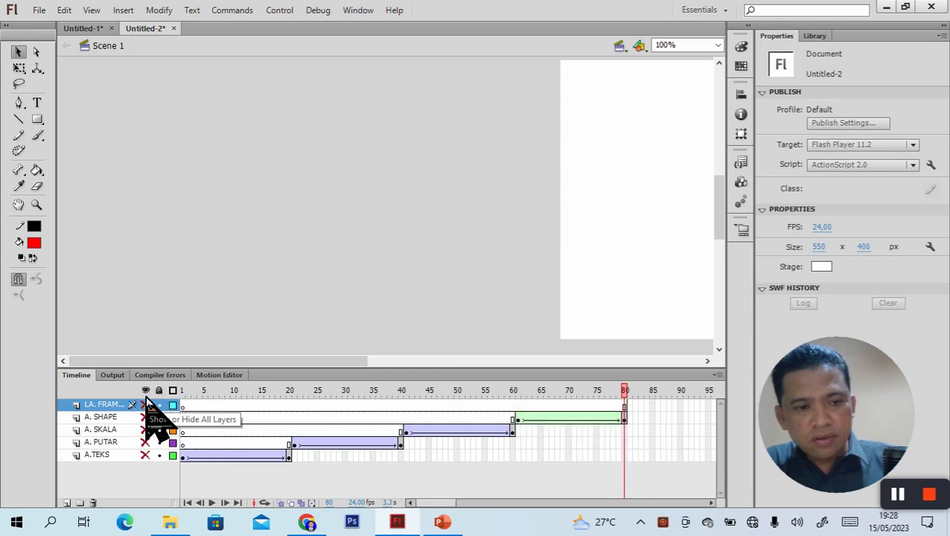
pyautogui.click(143, 405)
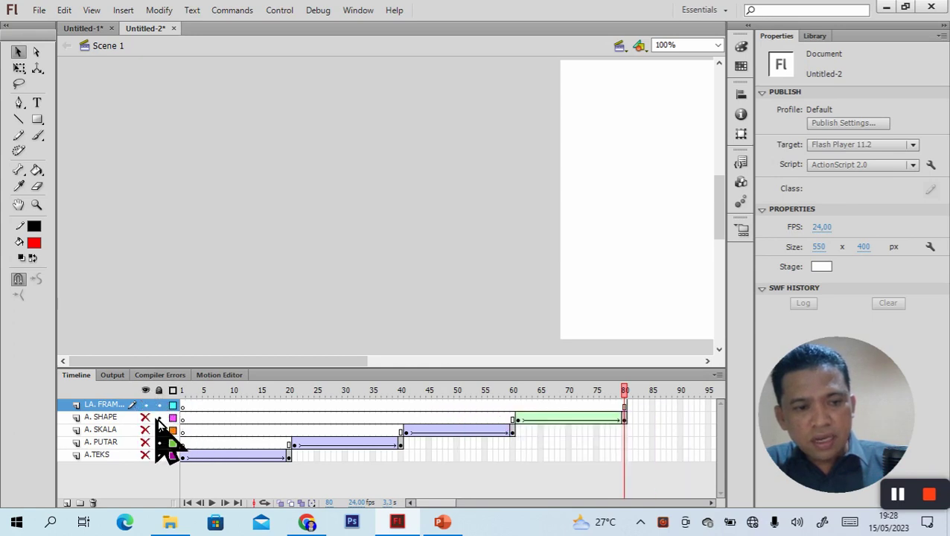
pyautogui.click(95, 406)
pyautogui.doubleClick(95, 405)
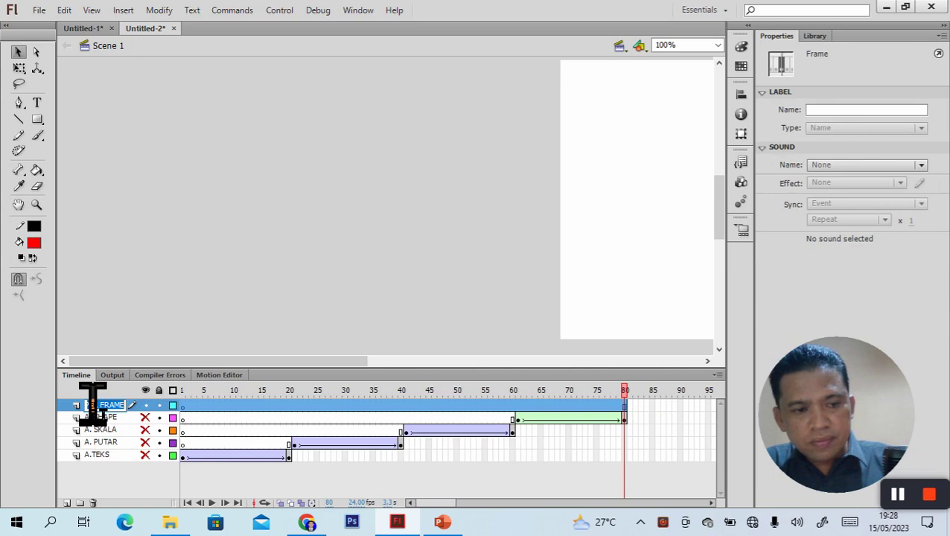
pyautogui.press('Left')
pyautogui.press('Left')
pyautogui.press('Left')
pyautogui.press('Left')
pyautogui.press('Left')
pyautogui.press('Left')
pyautogui.press('Left')
pyautogui.press('Left')
pyautogui.press('Left')
pyautogui.press('Left')
pyautogui.press('Left')
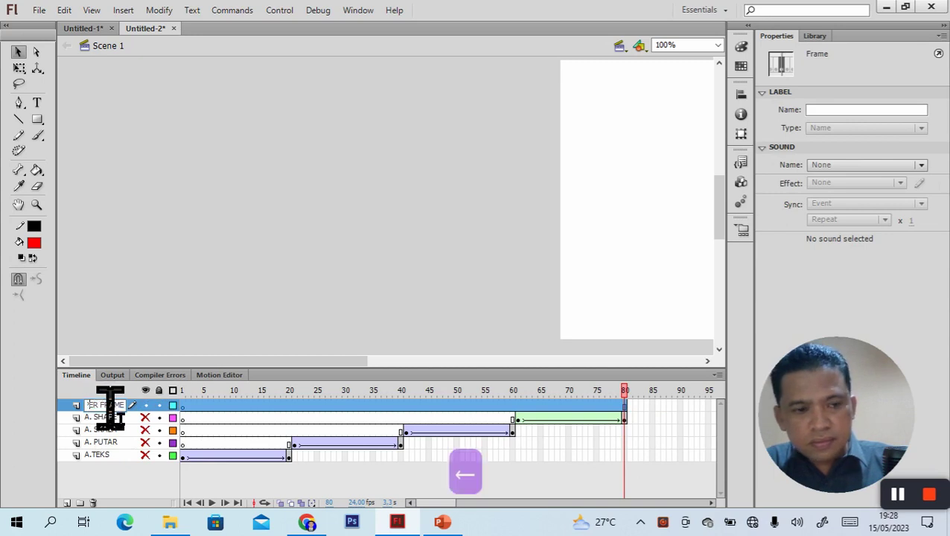
pyautogui.press('Delete')
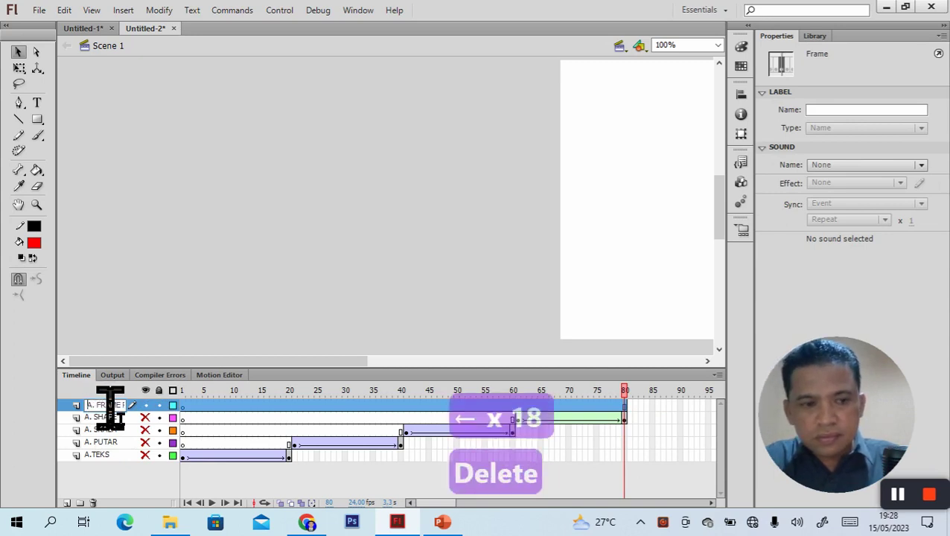
pyautogui.click(222, 445)
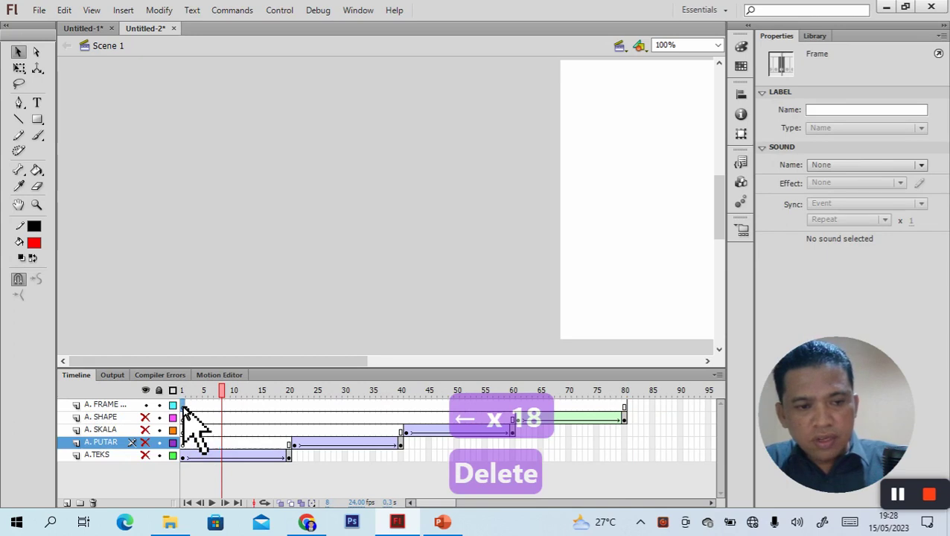
# - Add the text "1" at 80 pt in frame 1 of the A. FRAME PER FRAME layer and move it near the stage centre
pyautogui.click(183, 407)
pyautogui.moveTo(362, 365); pyautogui.dragTo(540, 387)
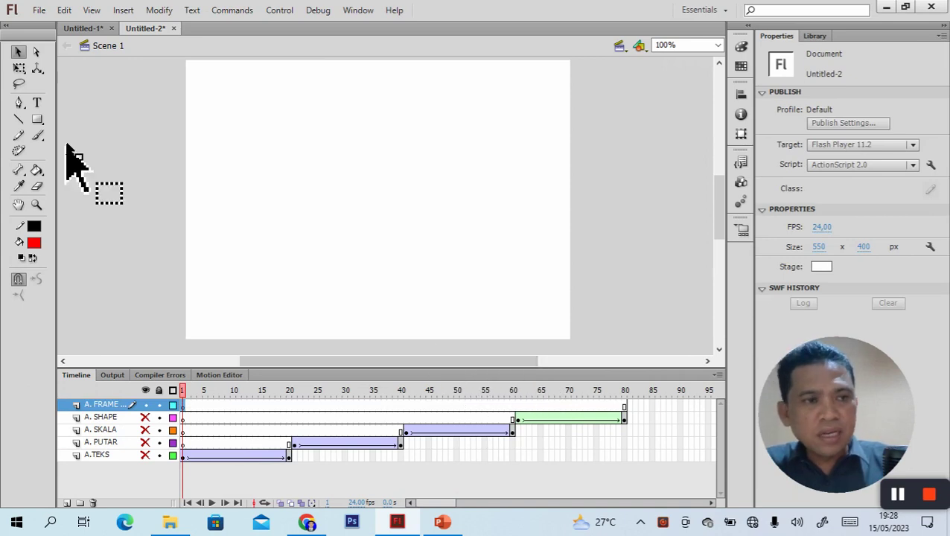
pyautogui.click(36, 103)
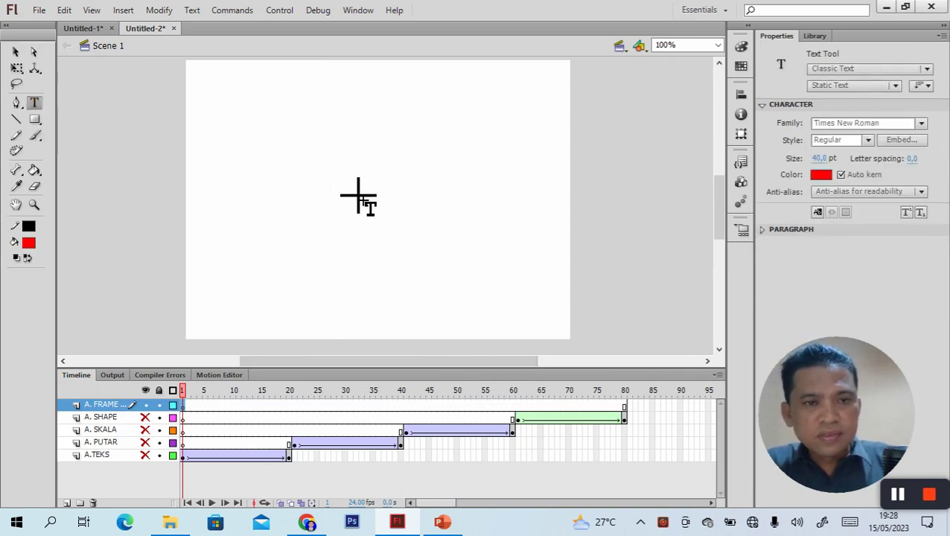
pyautogui.click(356, 170)
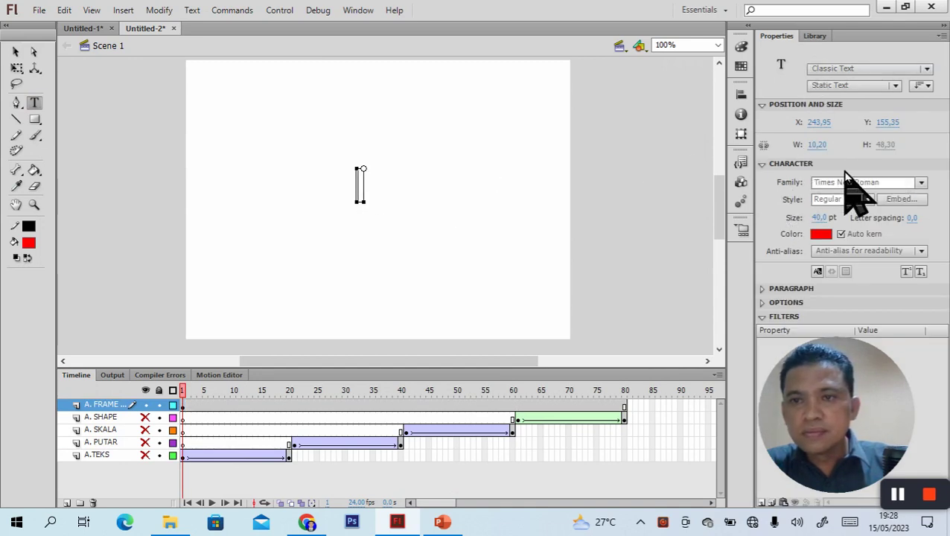
pyautogui.click(818, 217)
pyautogui.write('80')
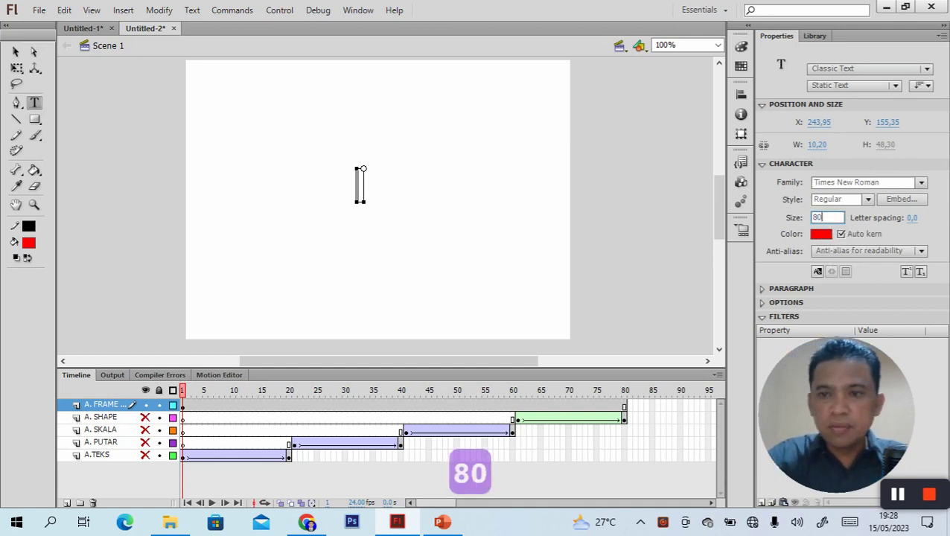
pyautogui.click(501, 245)
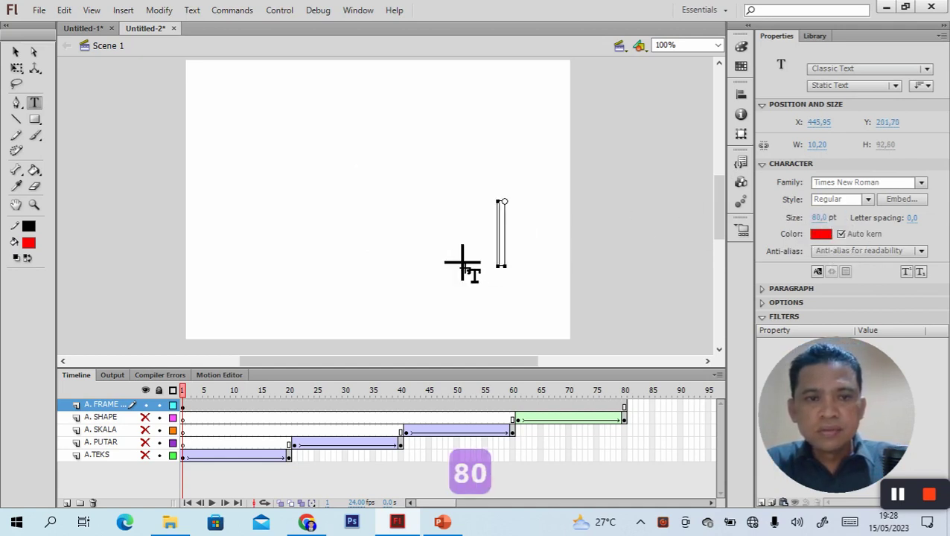
pyautogui.click(338, 194)
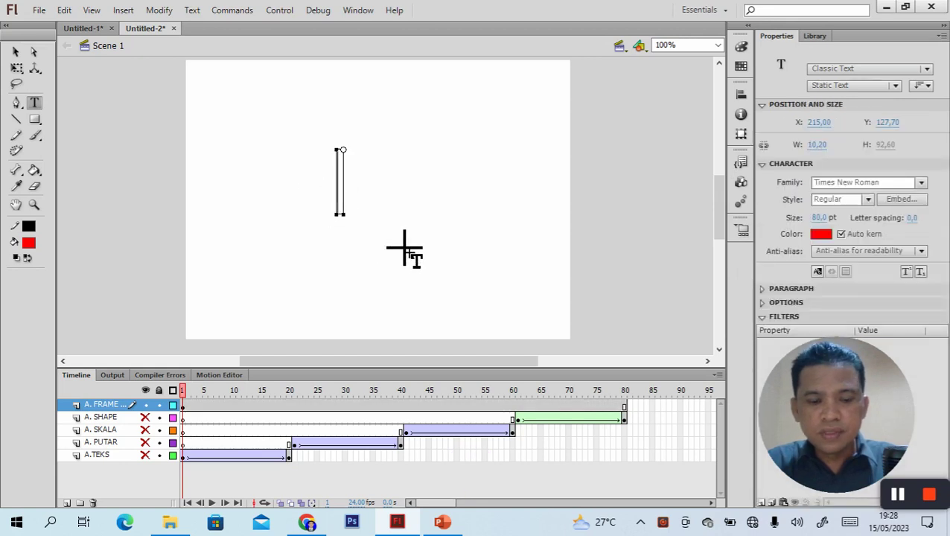
pyautogui.write('1')
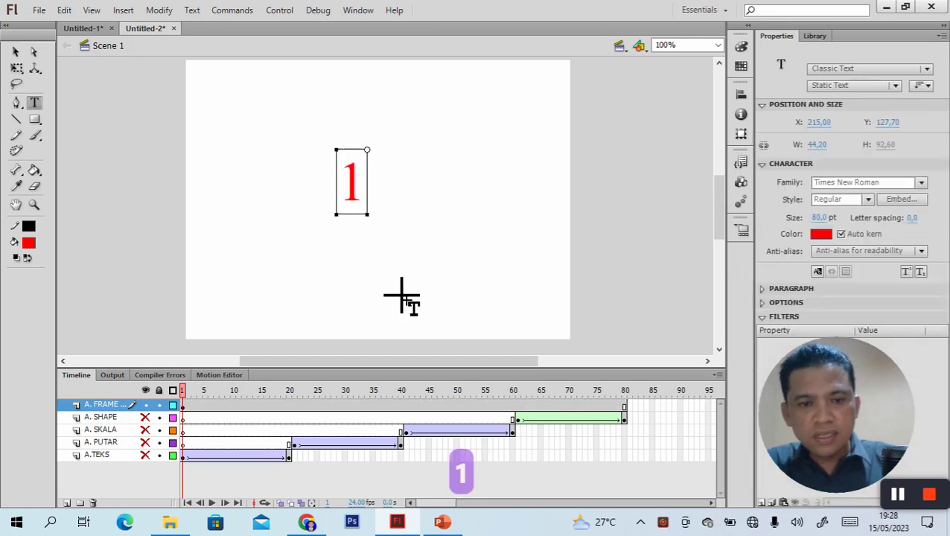
pyautogui.press('Escape')
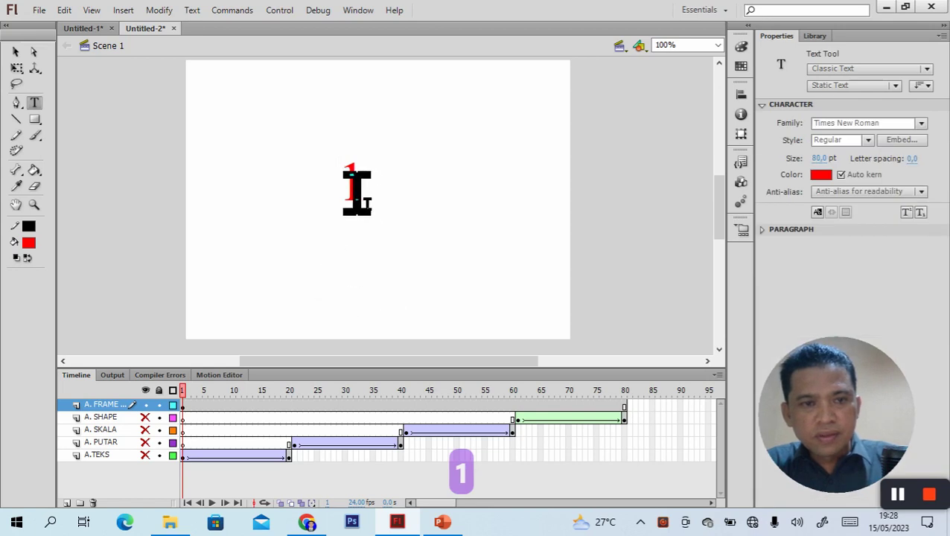
pyautogui.click(15, 52)
pyautogui.moveTo(344, 186); pyautogui.dragTo(366, 192)
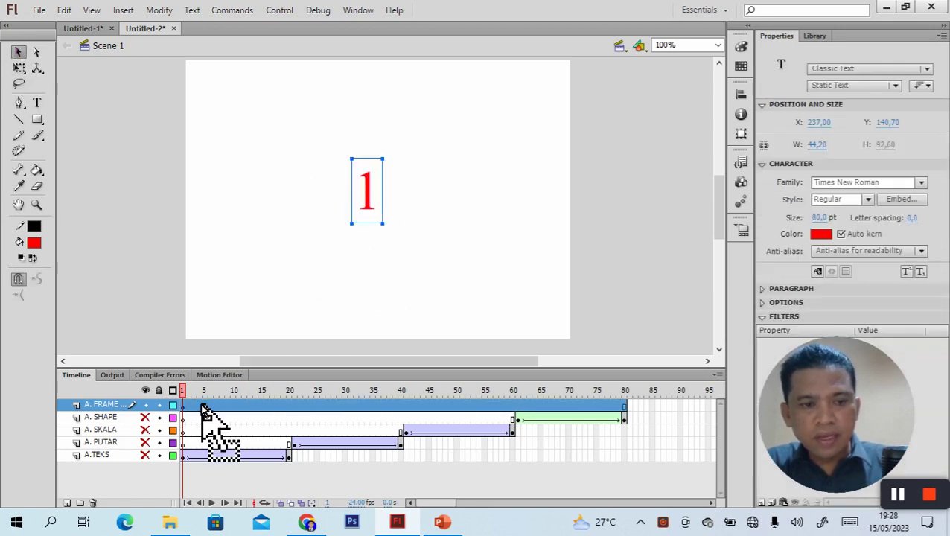
# - Insert a keyframe at frame 2 of the A. FRAME PER FRAME layer
pyautogui.click(185, 406)
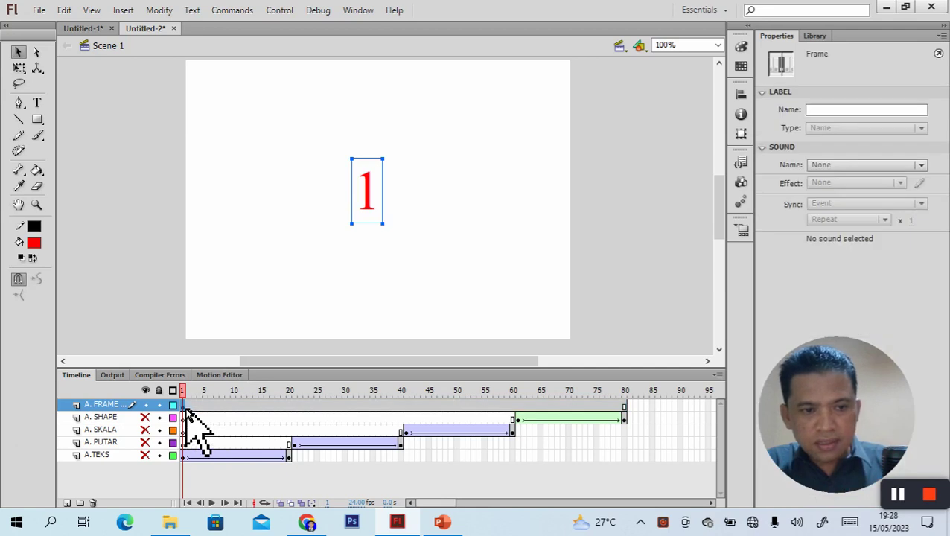
pyautogui.rightClick(186, 406)
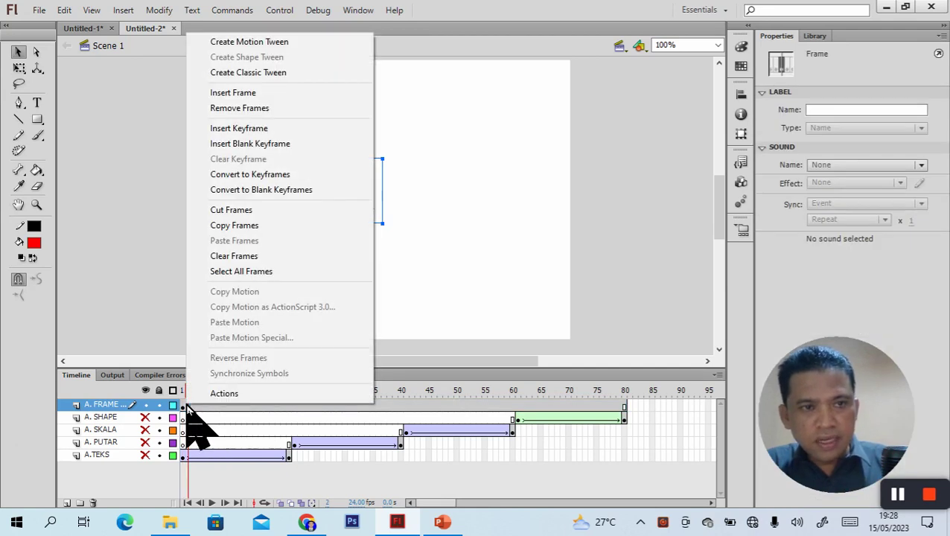
pyautogui.click(248, 130)
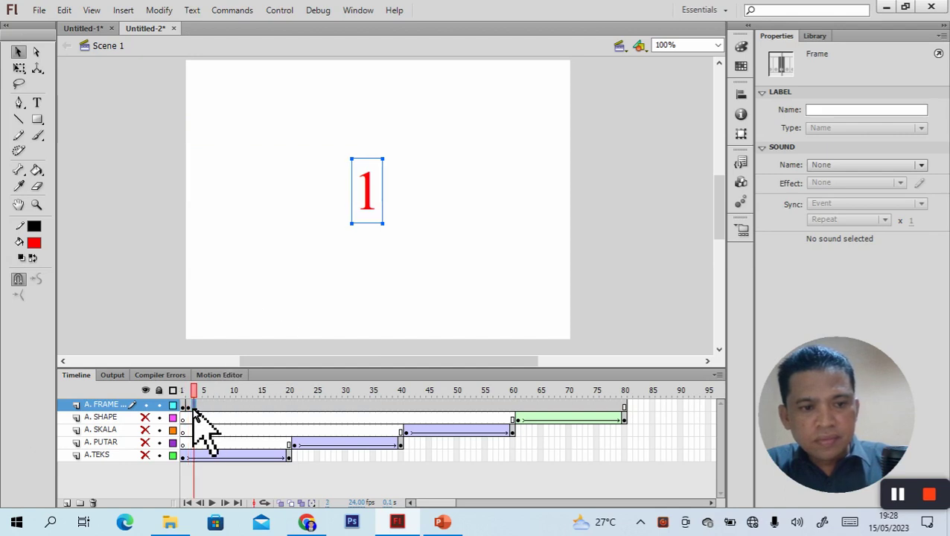
# - Insert keyframes at frames 3 through 10 of the A. FRAME PER FRAME layer
pyautogui.rightClick(194, 408)
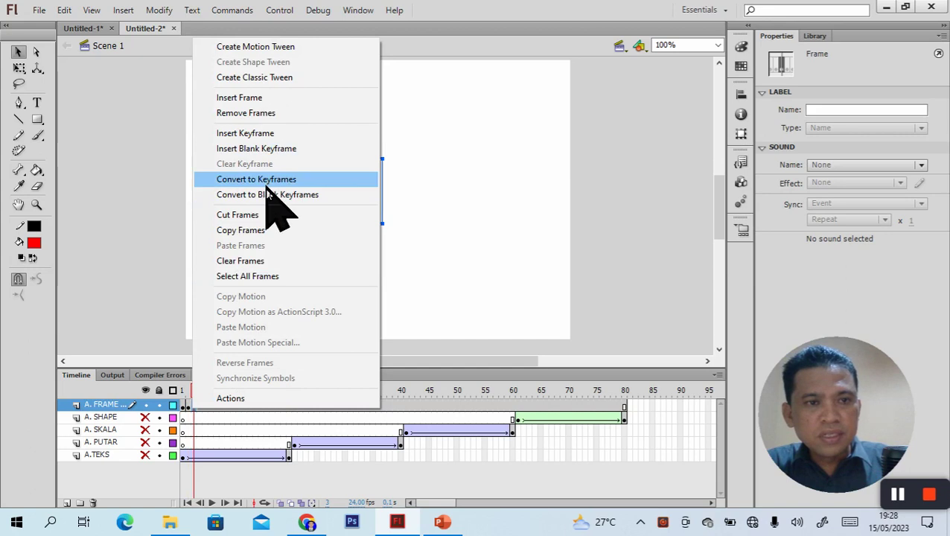
pyautogui.click(266, 134)
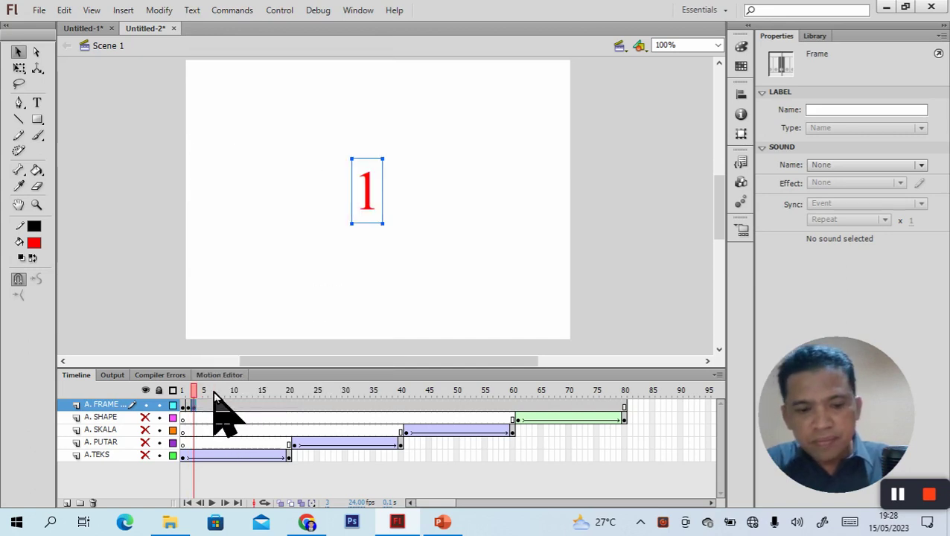
pyautogui.press('F6')
pyautogui.press('F6')
pyautogui.press('F6')
pyautogui.press('F6')
pyautogui.press('F6')
pyautogui.press('F6')
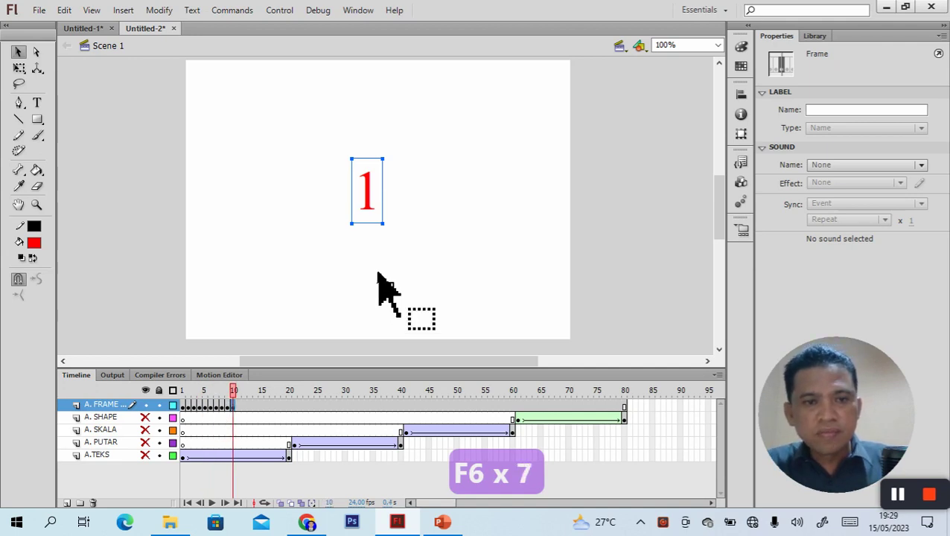
# - Change the number text in frame 2 of the A. FRAME PER FRAME layer to "2"
pyautogui.click(376, 276)
pyautogui.click(183, 406)
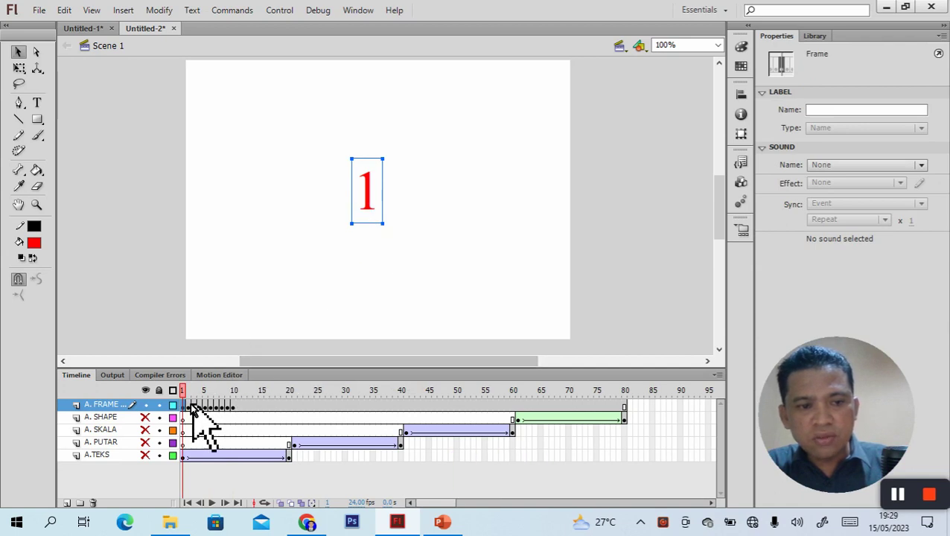
pyautogui.click(189, 406)
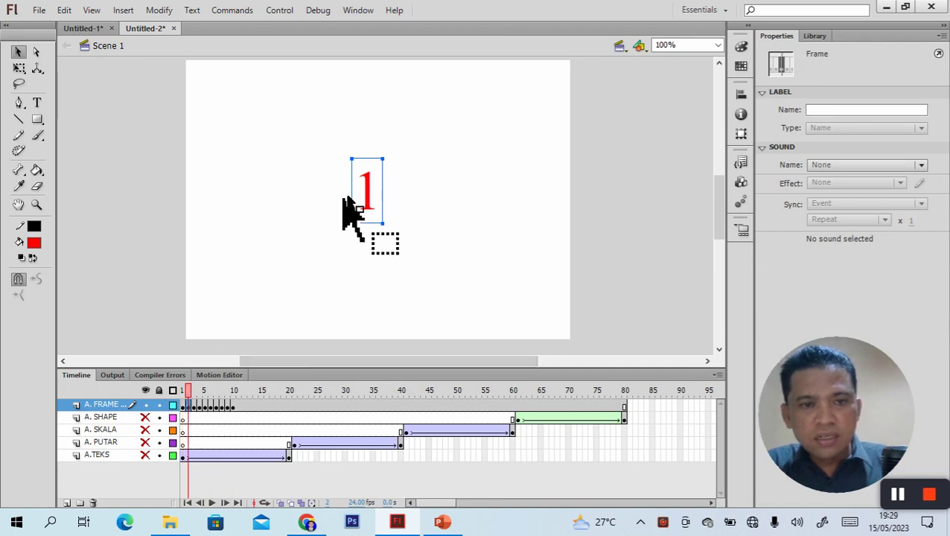
pyautogui.click(368, 195)
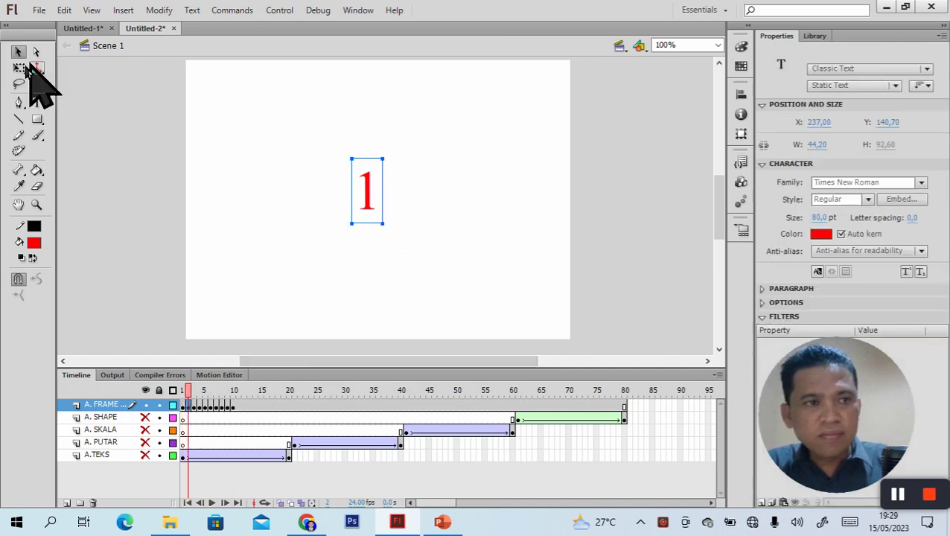
pyautogui.doubleClick(358, 191)
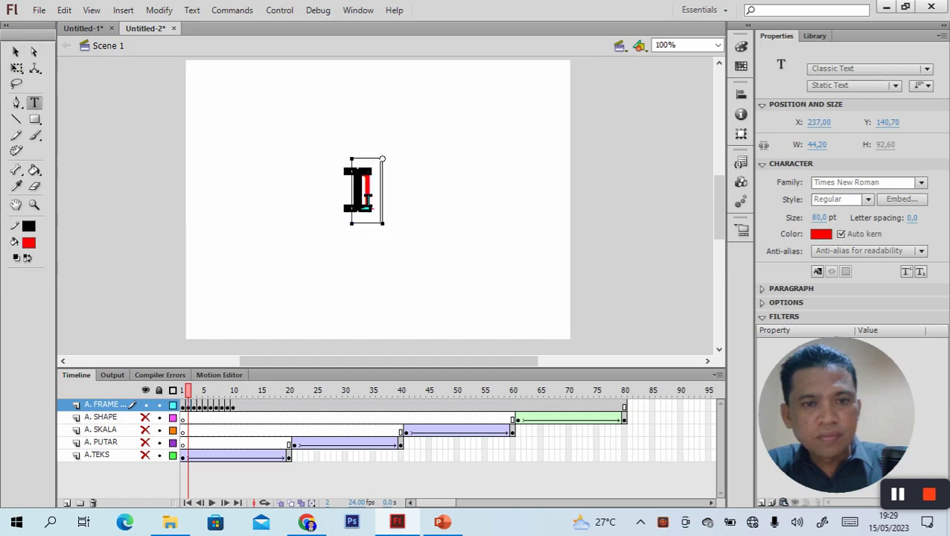
pyautogui.press('BackSpace')
pyautogui.write('2')
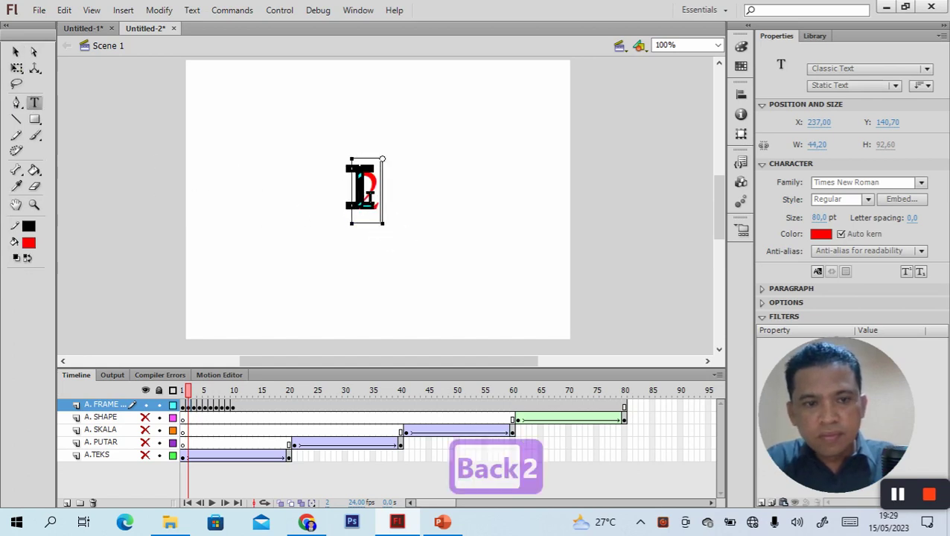
# - Change the number text to "3" in frame 3 and "4" in frame 4 of the A. FRAME PER FRAME layer
pyautogui.click(194, 406)
pyautogui.doubleClick(365, 192)
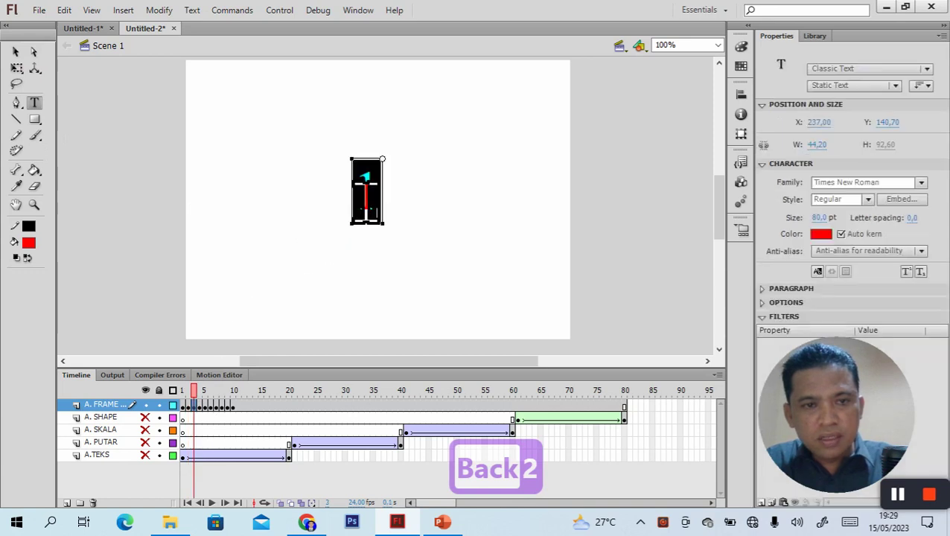
pyautogui.write('3')
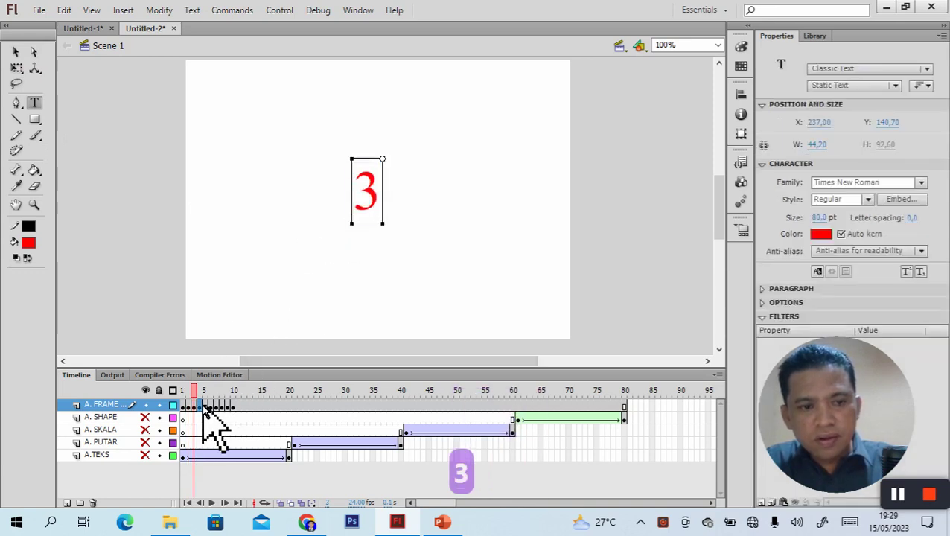
pyautogui.click(201, 404)
pyautogui.doubleClick(372, 212)
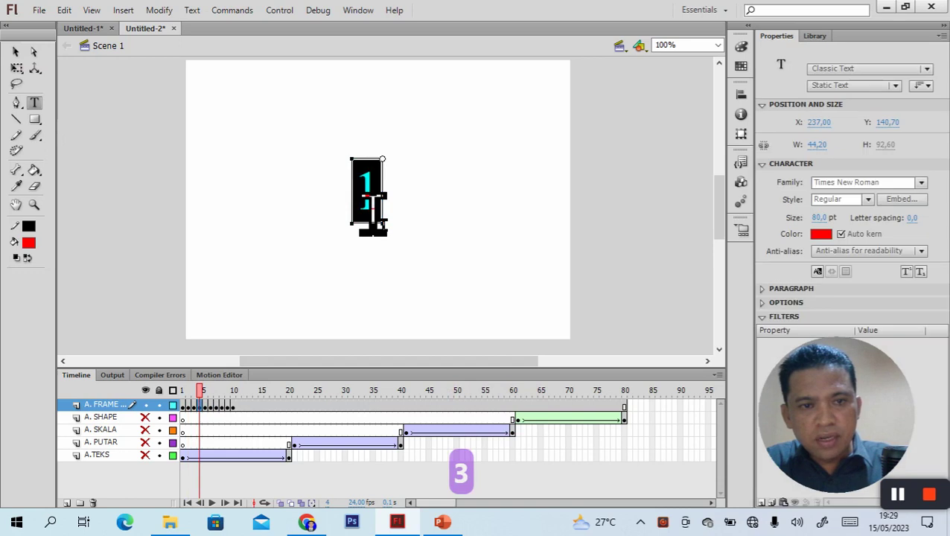
pyautogui.write('4')
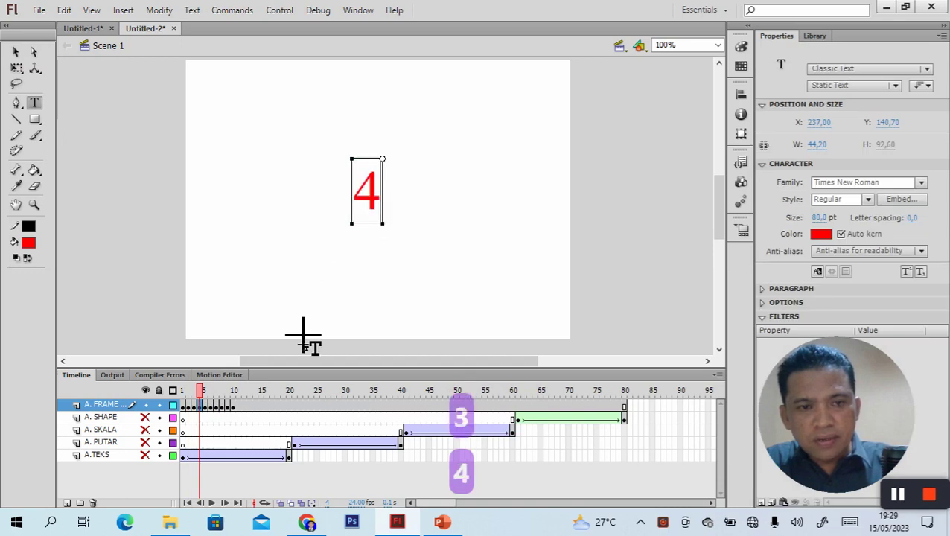
# - Change the number text to "5" in frame 5 and "6" in frame 6 of the A. FRAME PER FRAME layer
pyautogui.click(207, 406)
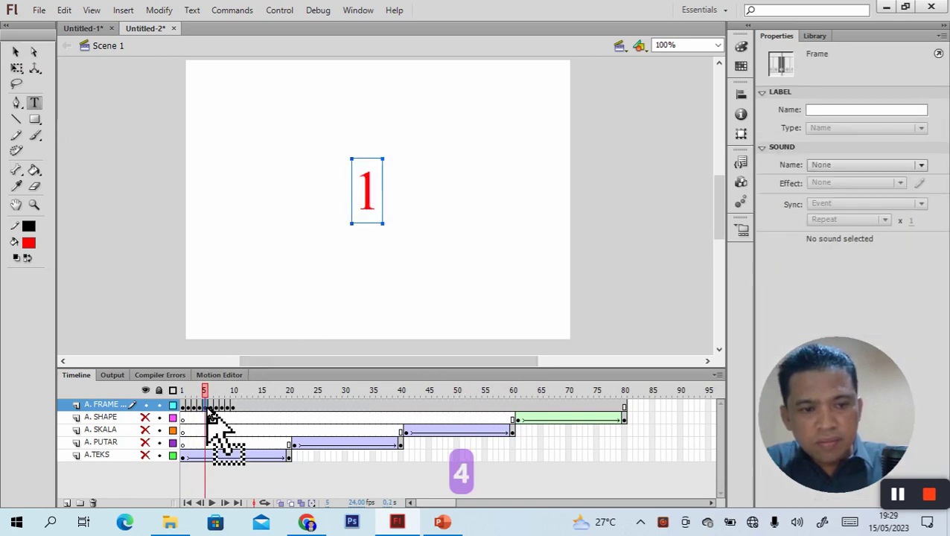
pyautogui.click(382, 195)
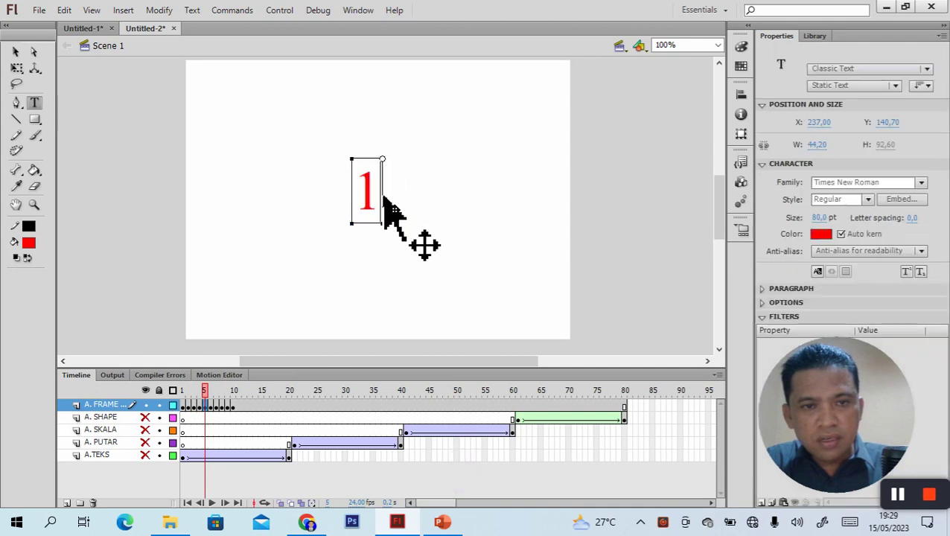
pyautogui.press('BackSpace')
pyautogui.write('5')
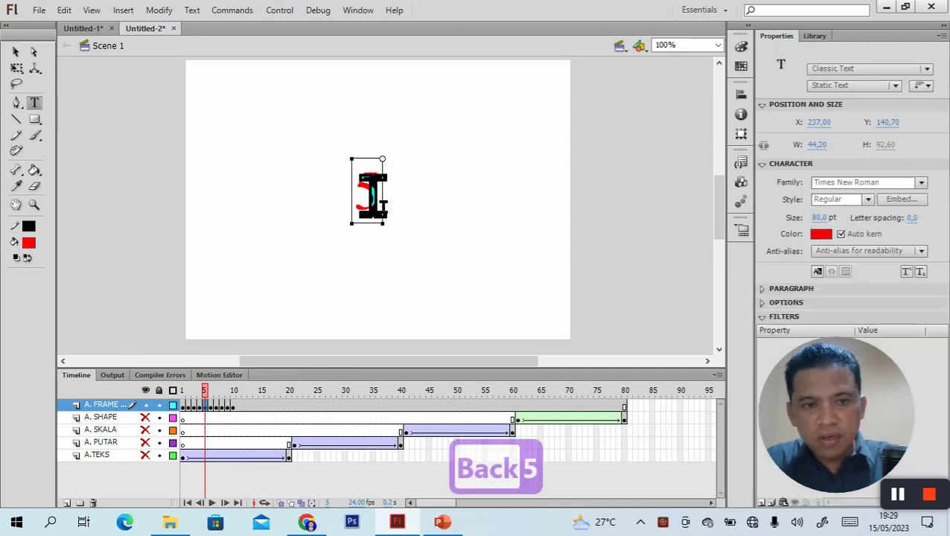
pyautogui.click(211, 406)
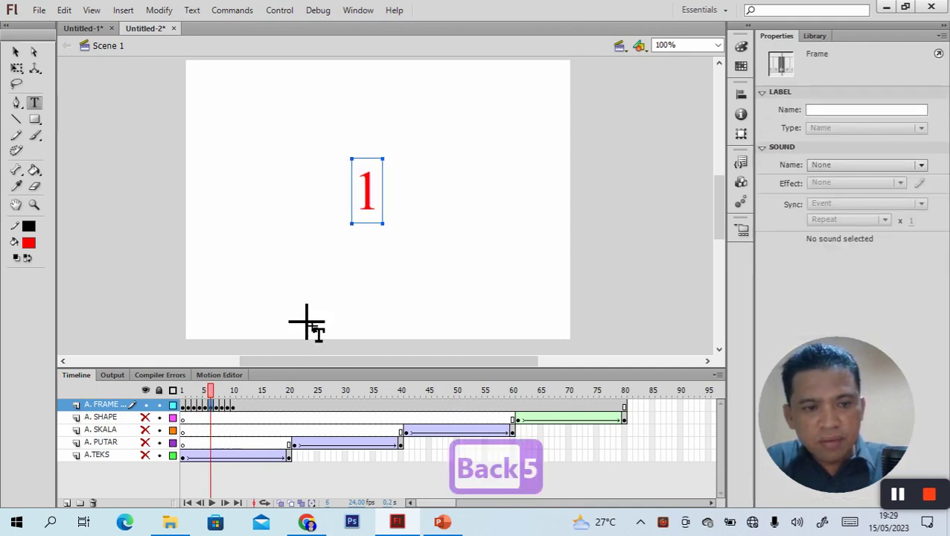
pyautogui.click(366, 194)
pyautogui.press('Delete')
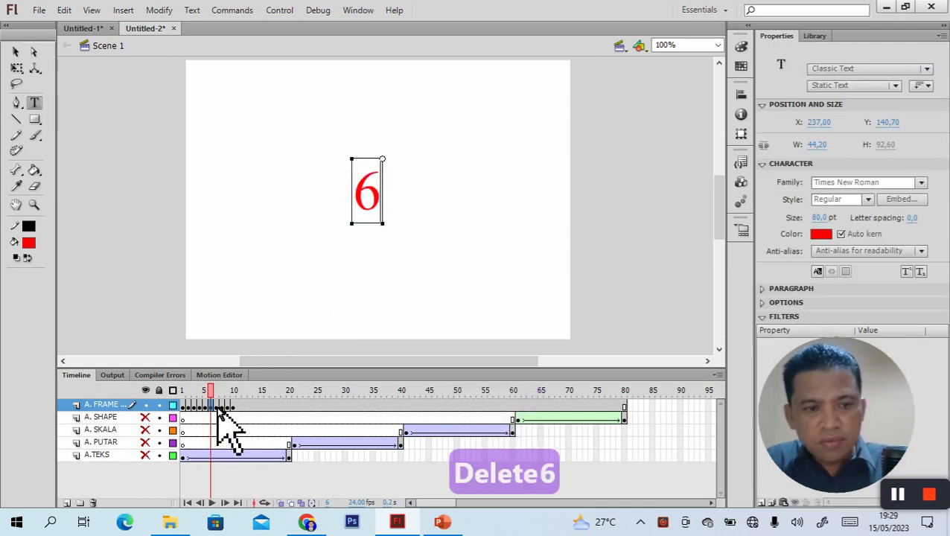
# - Change the number text to "7" in frame 7 and "8" in frame 8 of the A. FRAME PER FRAME layer
pyautogui.click(216, 407)
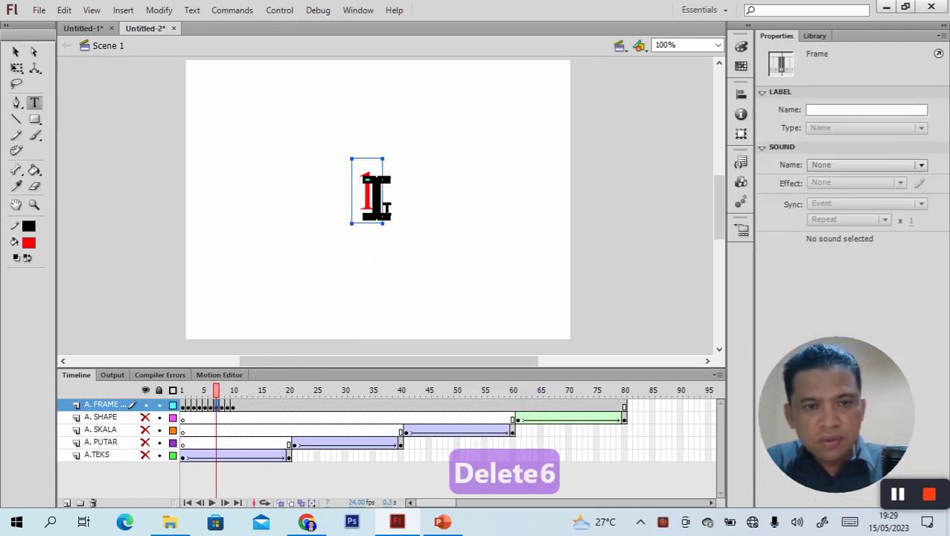
pyautogui.click(385, 209)
pyautogui.press('BackSpace')
pyautogui.write('7')
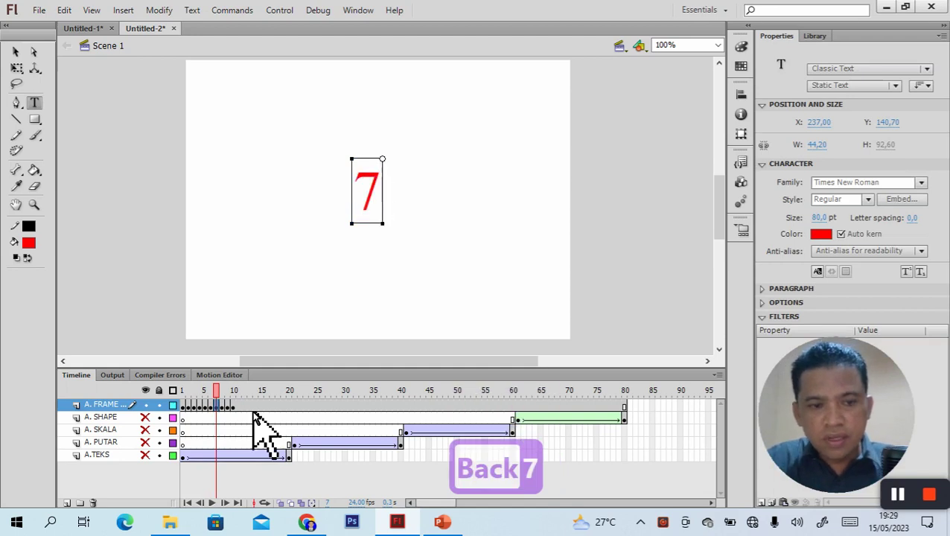
pyautogui.click(223, 406)
pyautogui.click(383, 216)
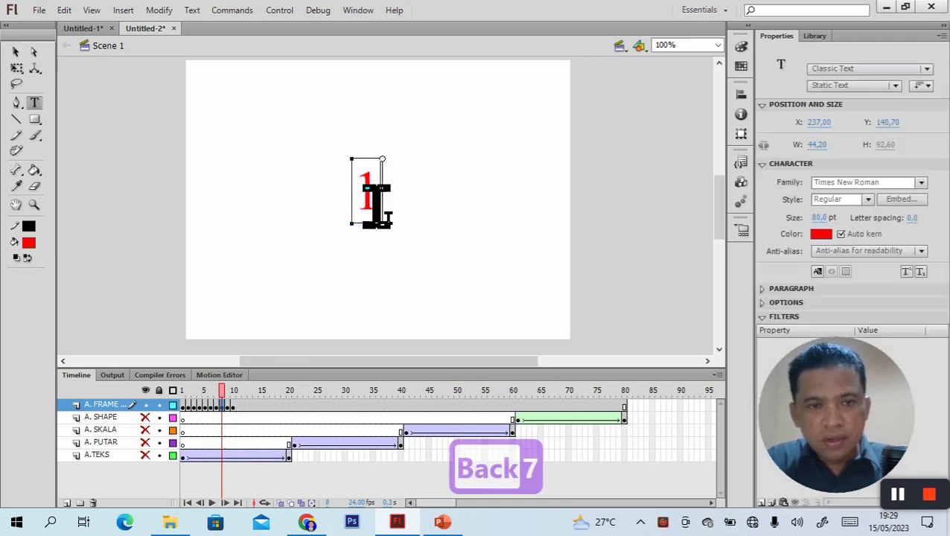
pyautogui.press('BackSpace')
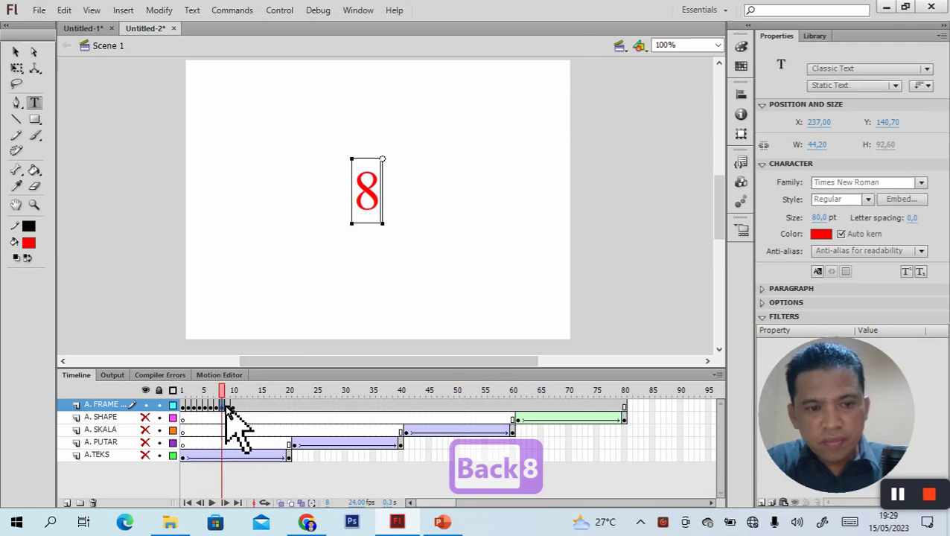
# - Change the number text to "9" in frame 9 and "10" in frame 10 of the A. FRAME PER FRAME layer
pyautogui.click(228, 406)
pyautogui.click(382, 201)
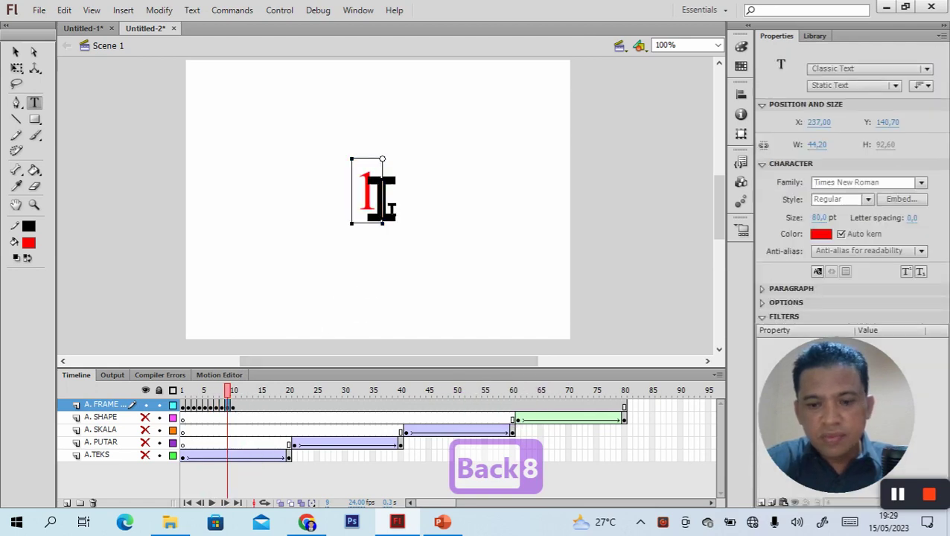
pyautogui.press('BackSpace')
pyautogui.write('9')
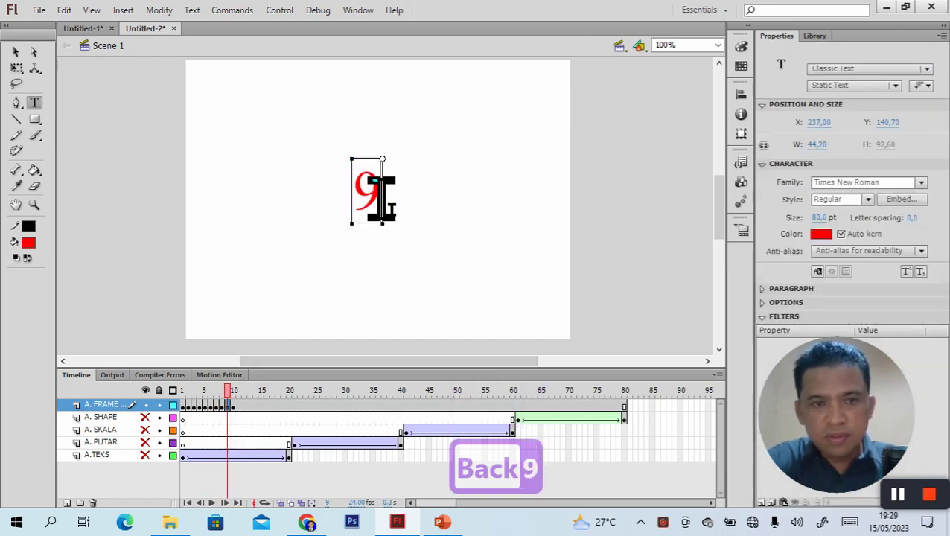
pyautogui.click(233, 406)
pyautogui.click(382, 217)
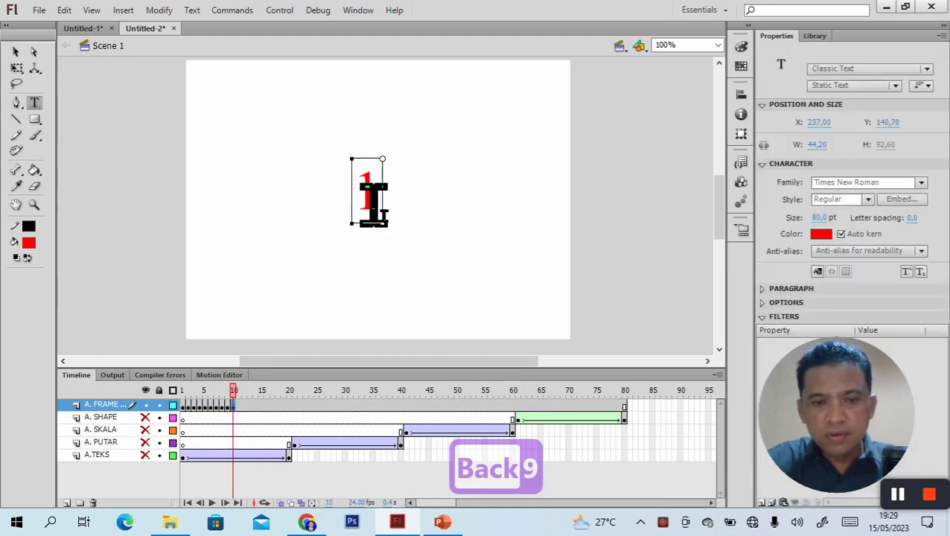
pyautogui.write('0')
pyautogui.click(579, 455)
# - Remove frames 11 through 80 from the A. FRAME PER FRAME layer and play the timeline
pyautogui.moveTo(626, 408); pyautogui.dragTo(272, 391)
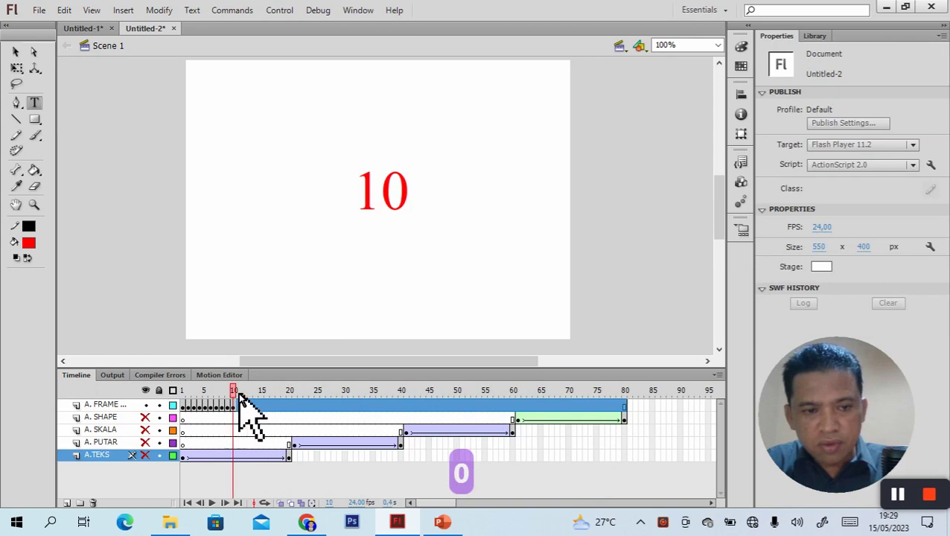
pyautogui.rightClick(289, 408)
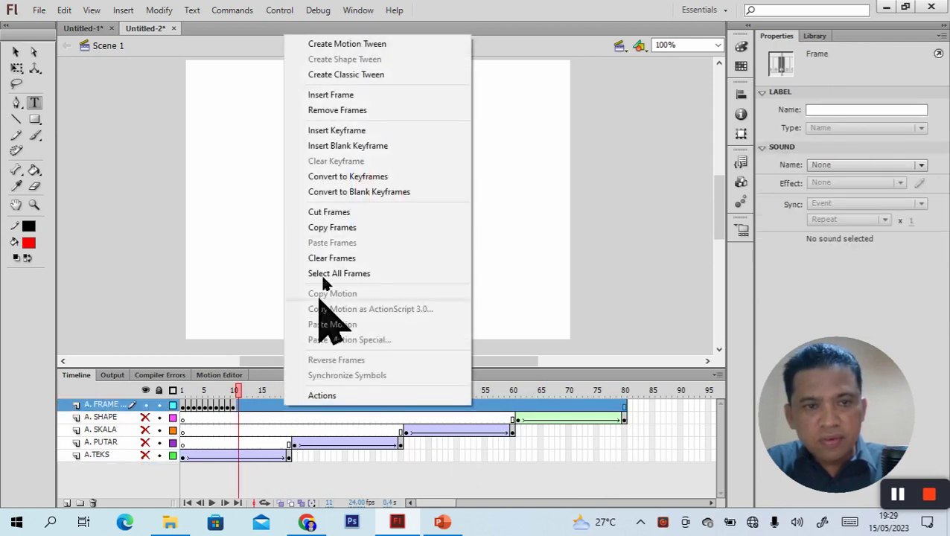
pyautogui.click(338, 110)
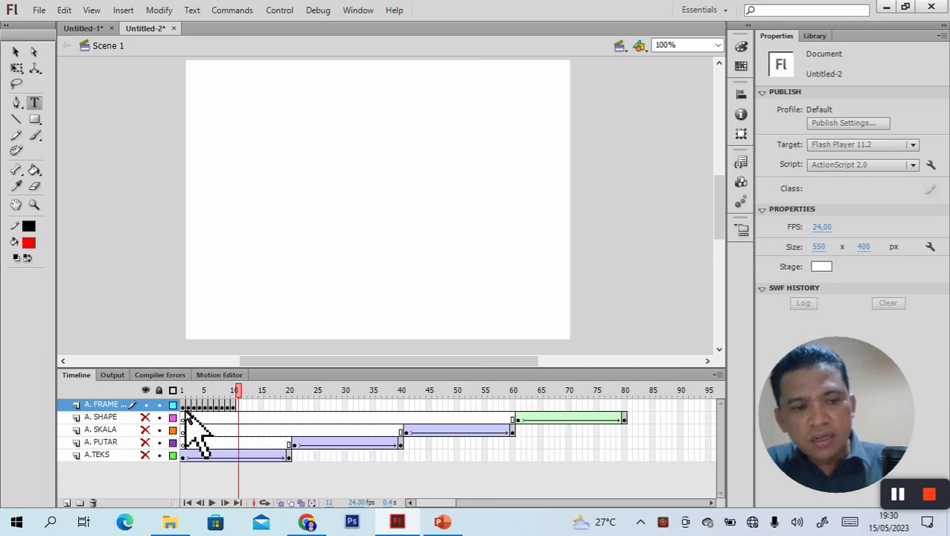
pyautogui.press('Return')
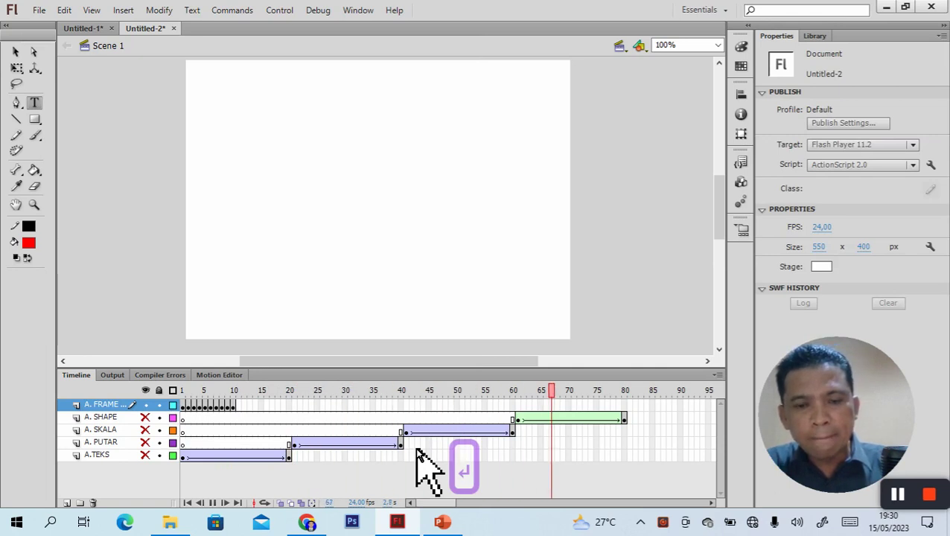
pyautogui.press('Return')
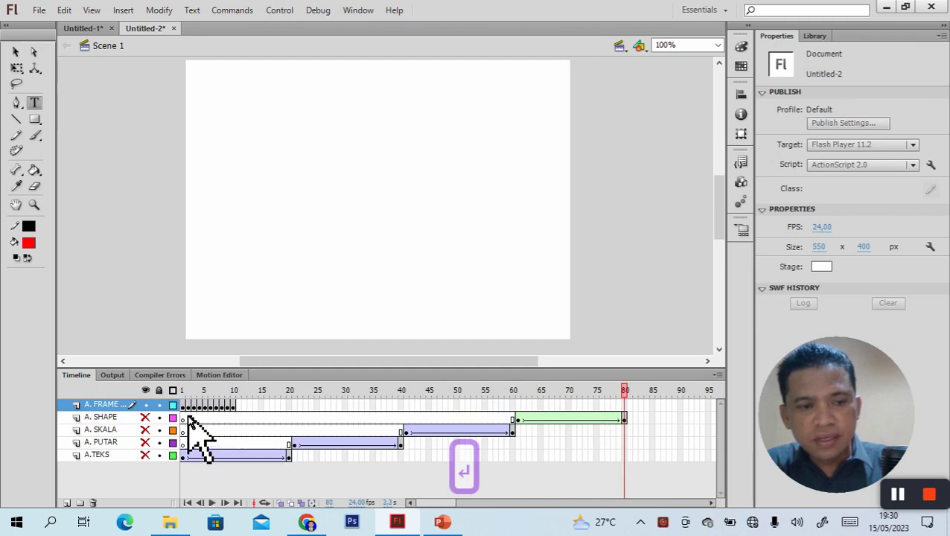
# - Shift all frames of the A. SHAPE, A. SKALA, A. PUTAR and A.TEKS layers to start at frame 11, and show all layers
pyautogui.moveTo(187, 417); pyautogui.dragTo(626, 461)
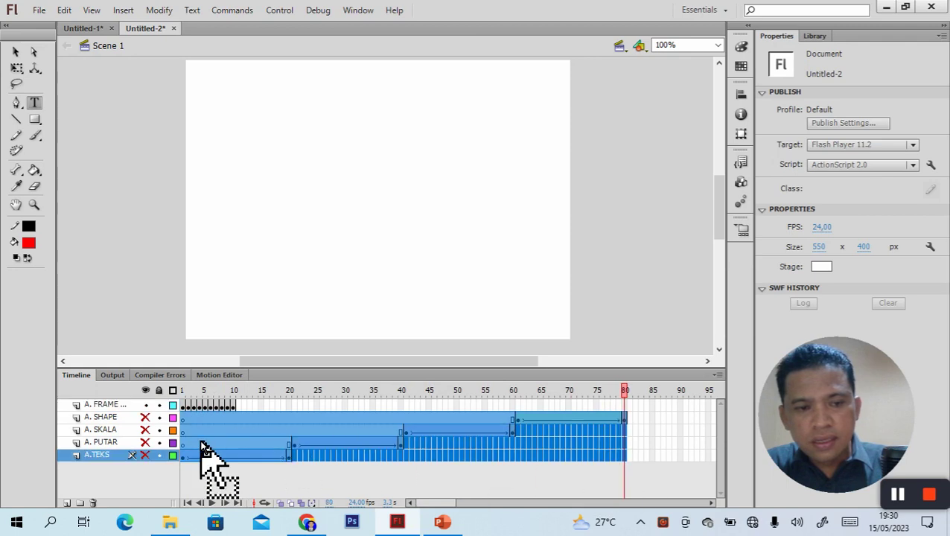
pyautogui.moveTo(201, 444); pyautogui.dragTo(258, 441)
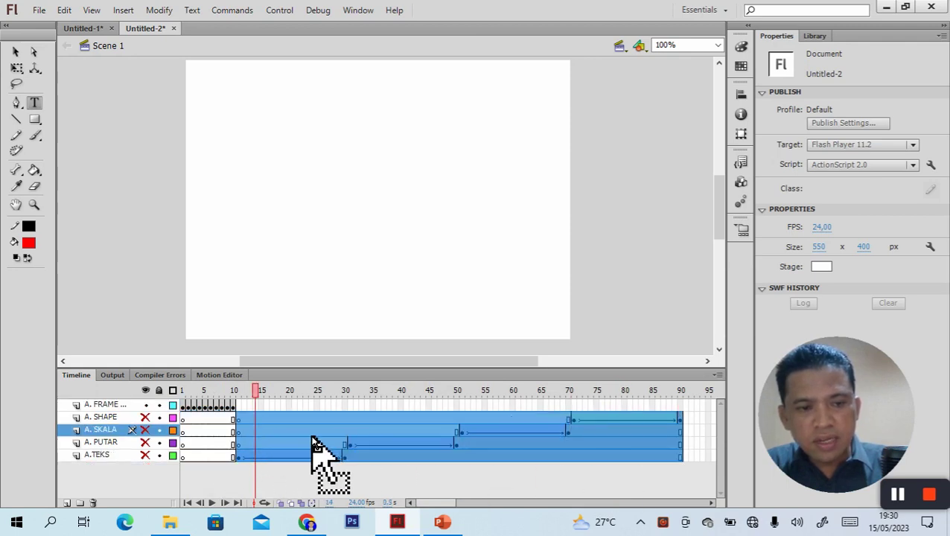
pyautogui.click(148, 389)
pyautogui.click(147, 388)
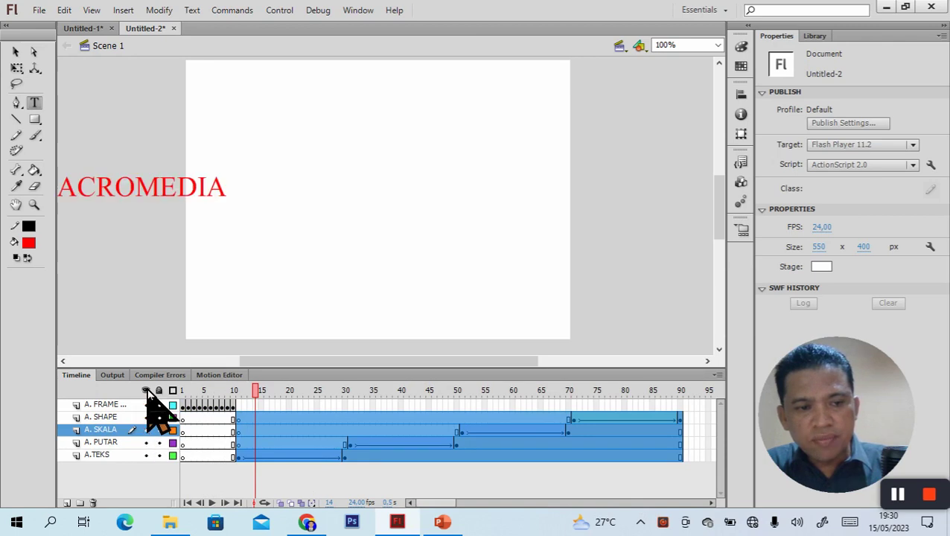
# - Play the whole animation from frame 1 with all layers shown
pyautogui.click(183, 408)
pyautogui.click(183, 406)
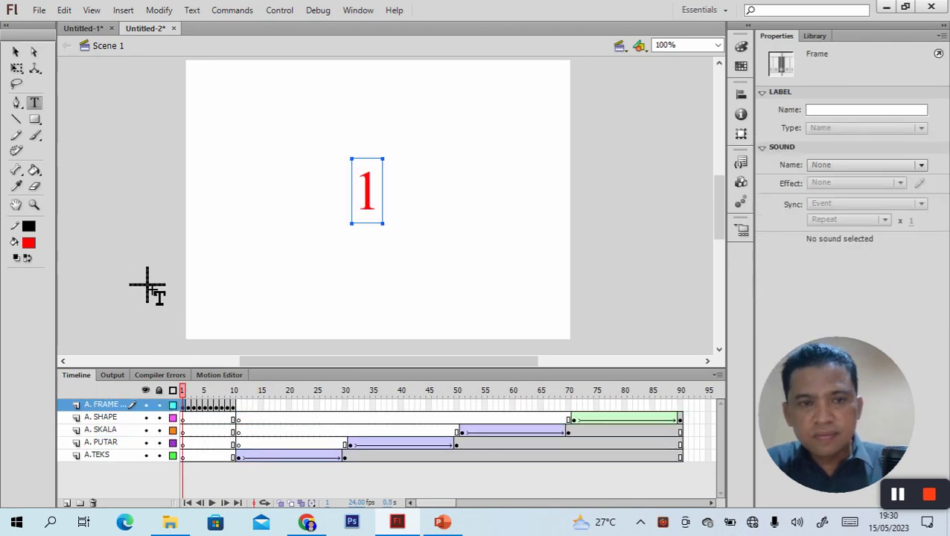
pyautogui.press('Return')
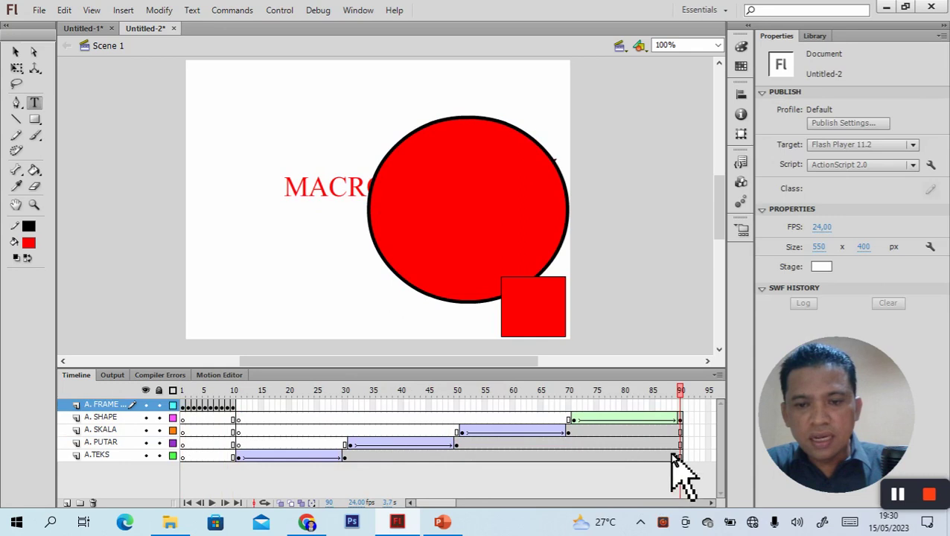
# - Remove frames 71 through 90 from the A. SKALA layer and frames 51 through 90 from the A. PUTAR layer
pyautogui.moveTo(678, 430); pyautogui.dragTo(576, 439)
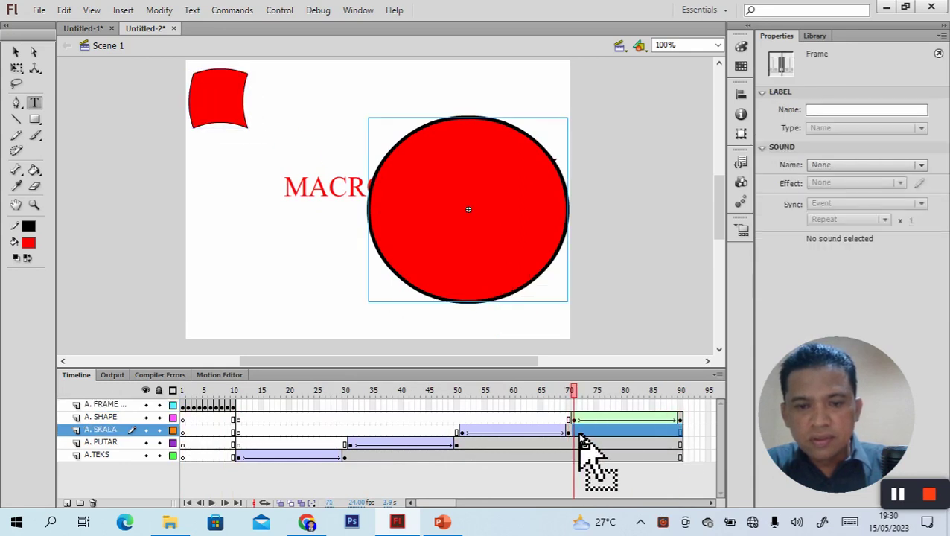
pyautogui.rightClick(577, 437)
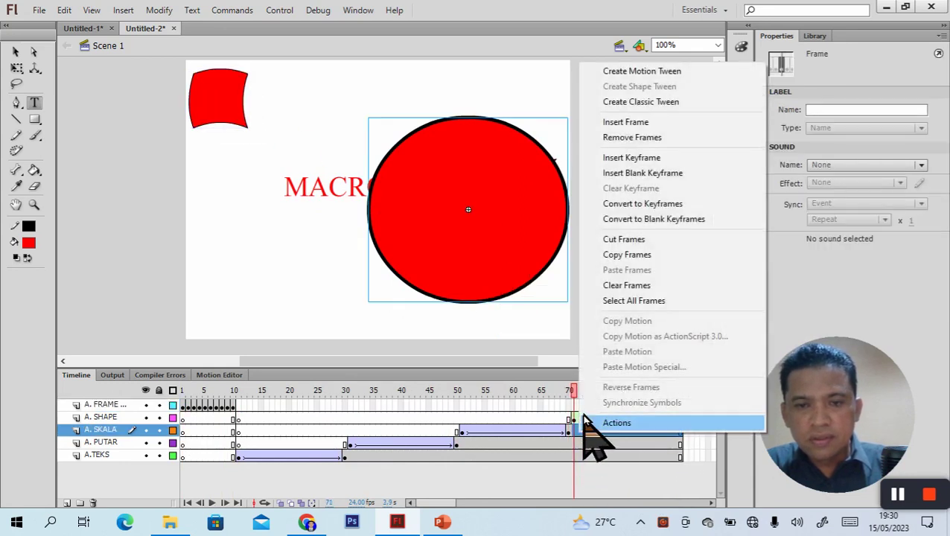
pyautogui.click(648, 138)
pyautogui.moveTo(679, 445); pyautogui.dragTo(460, 445)
pyautogui.rightClick(488, 445)
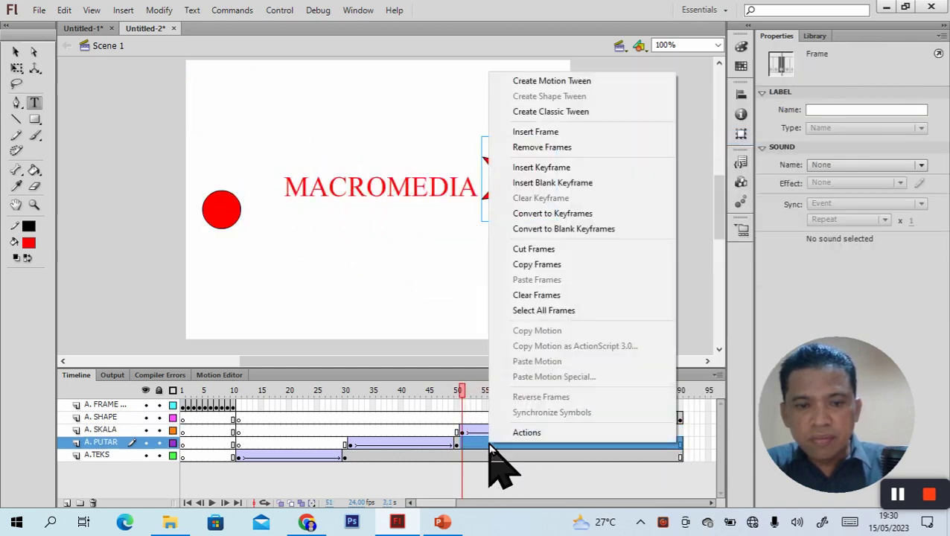
pyautogui.click(564, 148)
# - Remove frames 31 through 90 from the A.TEKS layer and play the whole animation from frame 1
pyautogui.moveTo(679, 459); pyautogui.dragTo(352, 460)
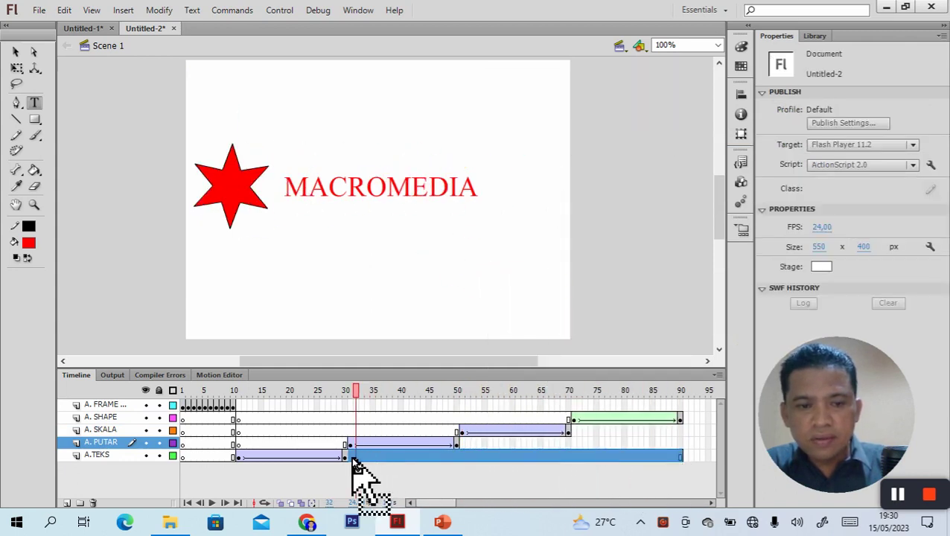
pyautogui.rightClick(396, 457)
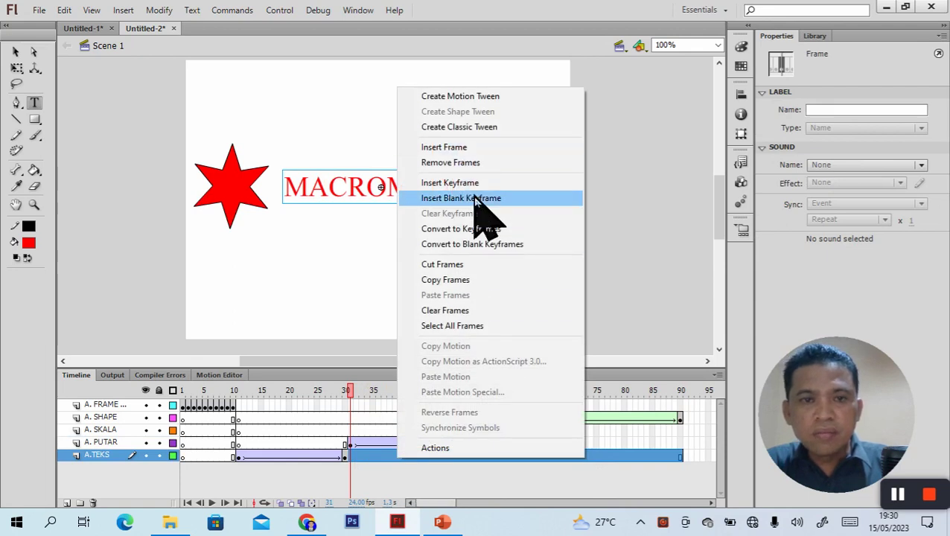
pyautogui.click(472, 163)
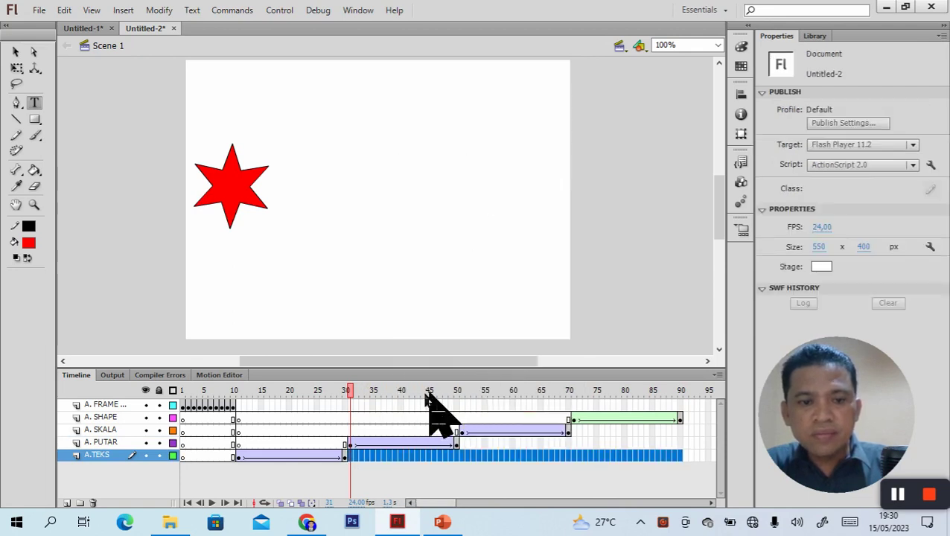
pyautogui.click(183, 419)
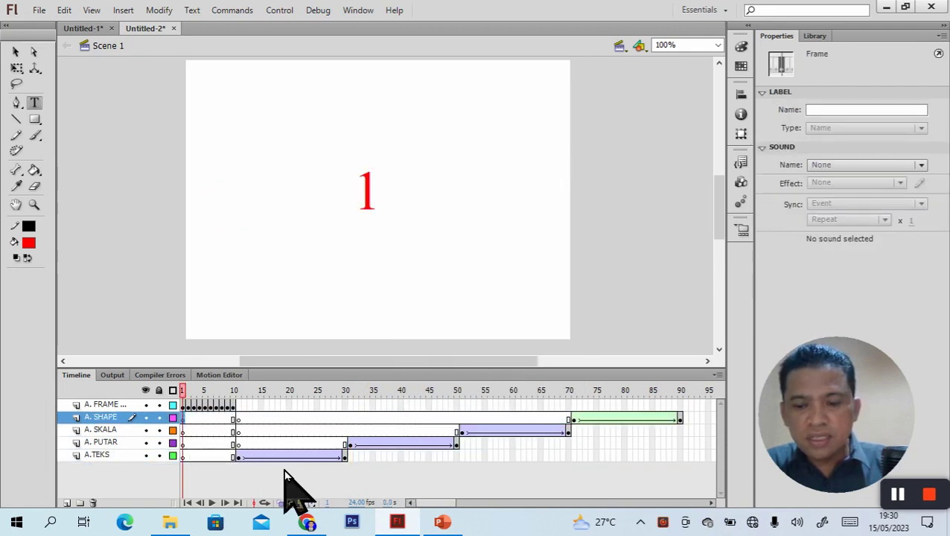
pyautogui.press('Return')
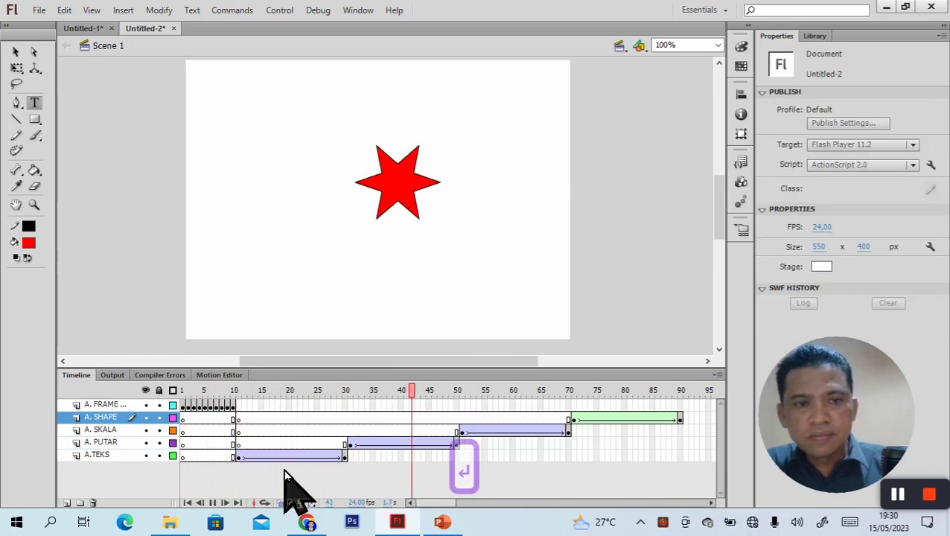
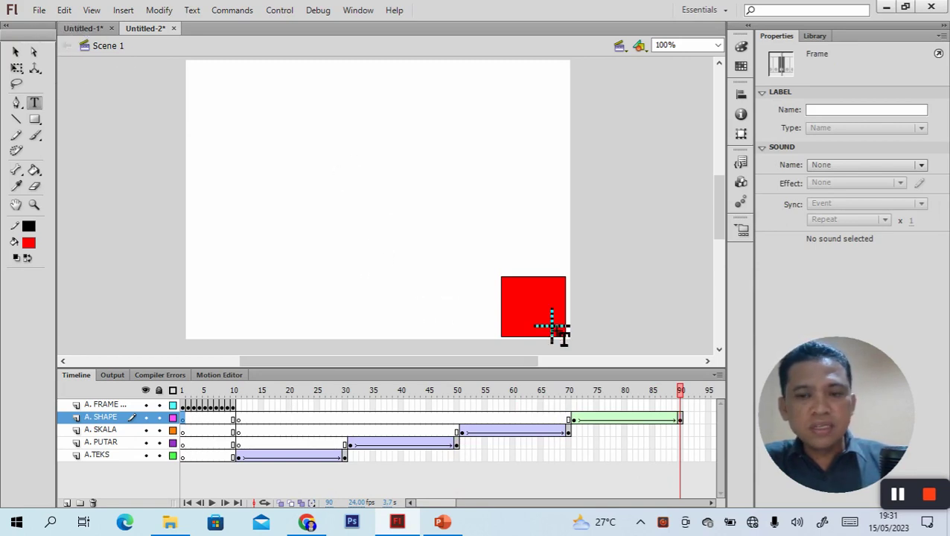
# - Create a new ActionScript 2.0 document of 550 by 400 px at 24 fps
pyautogui.click(35, 11)
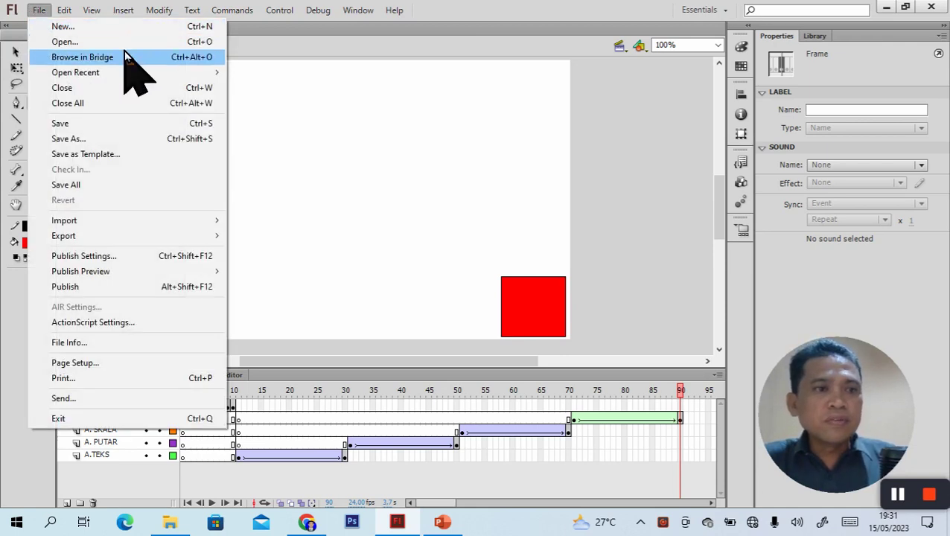
pyautogui.click(80, 34)
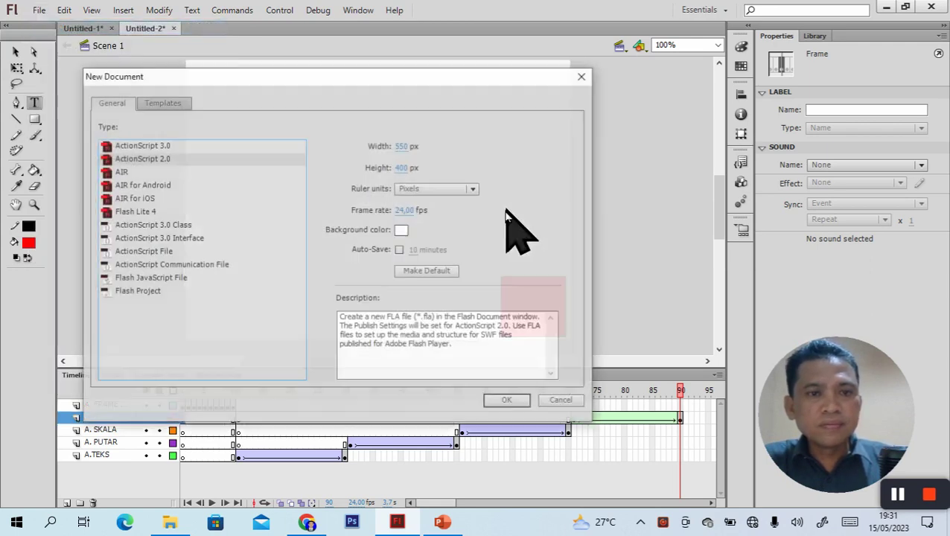
pyautogui.click(519, 397)
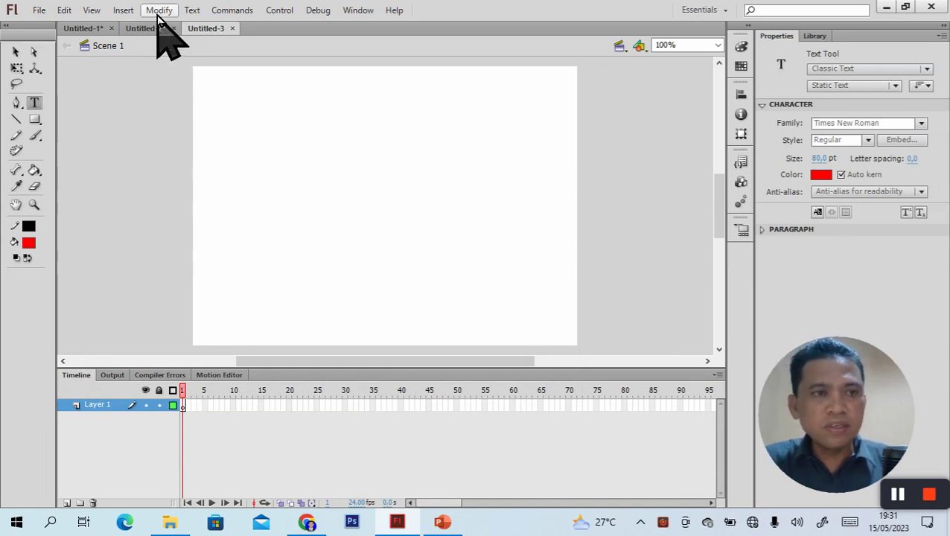
# - Create a new Movie Clip symbol named "Movie 1" in the library root
pyautogui.click(134, 14)
pyautogui.click(141, 29)
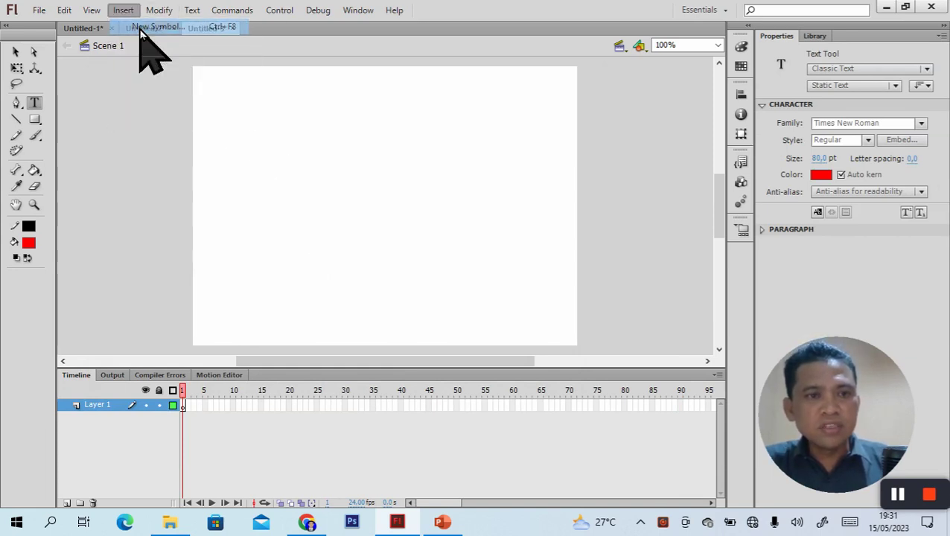
pyautogui.moveTo(404, 22); pyautogui.dragTo(403, 68)
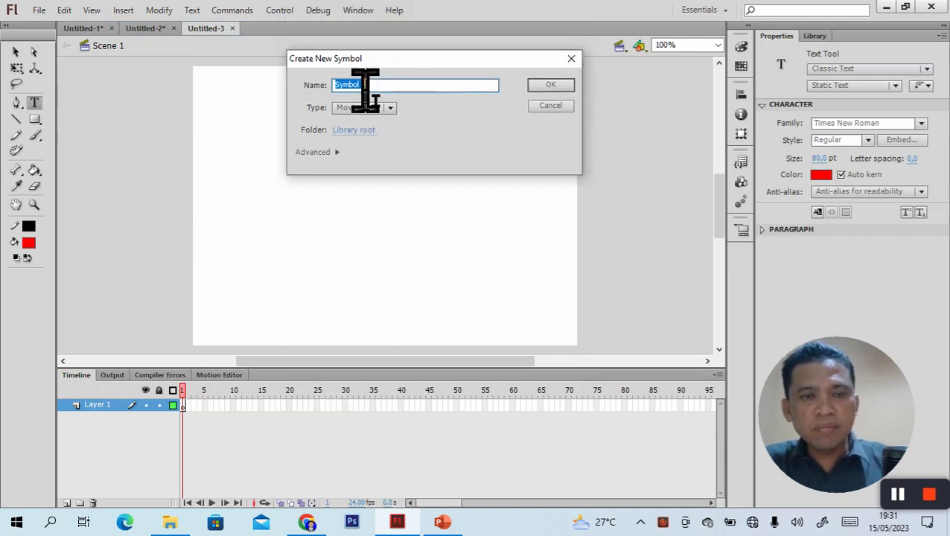
pyautogui.click(365, 85)
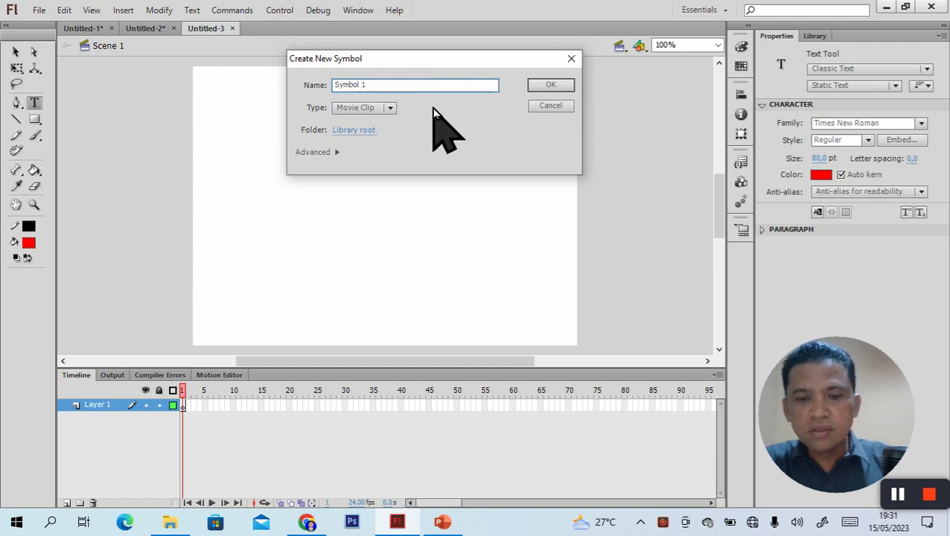
pyautogui.press('Left')
pyautogui.press('Left')
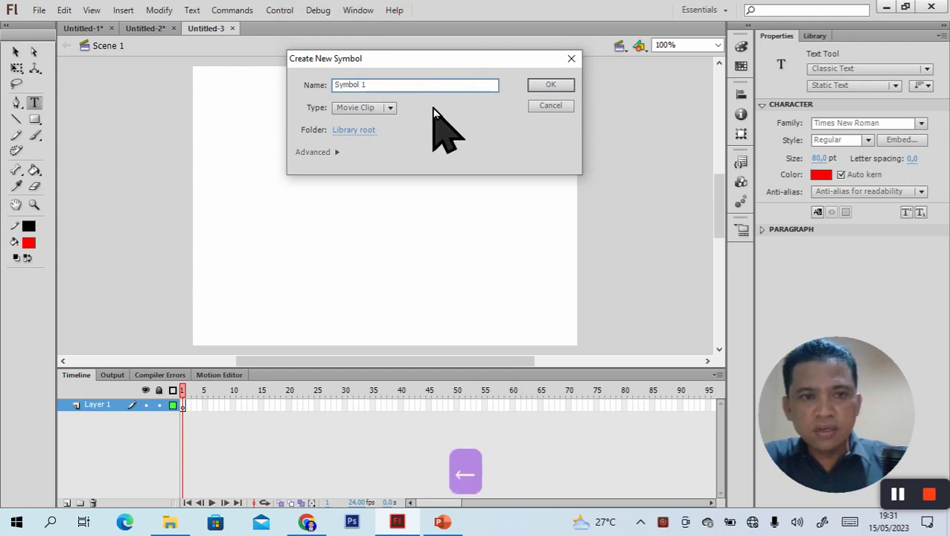
pyautogui.press('BackSpace')
pyautogui.press('BackSpace')
pyautogui.write('MOVIE')
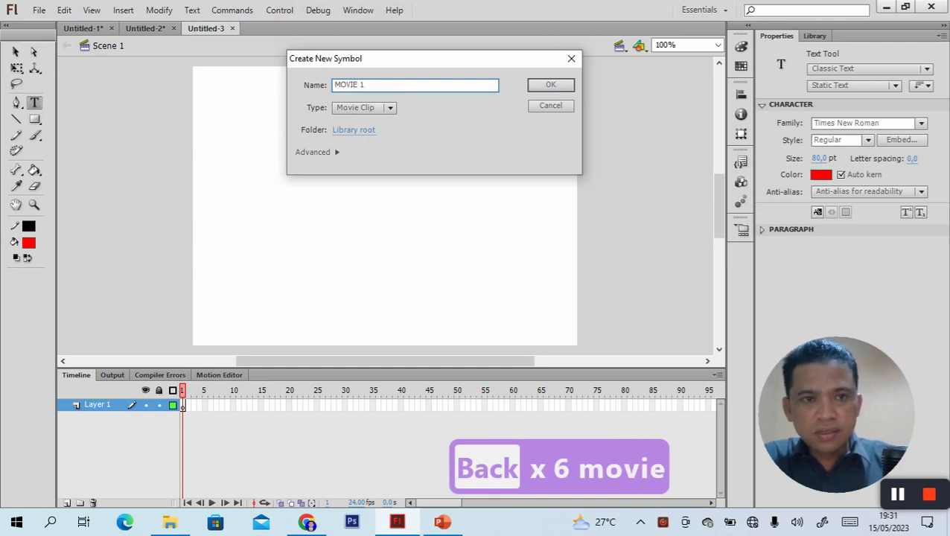
pyautogui.press('BackSpace')
pyautogui.press('BackSpace')
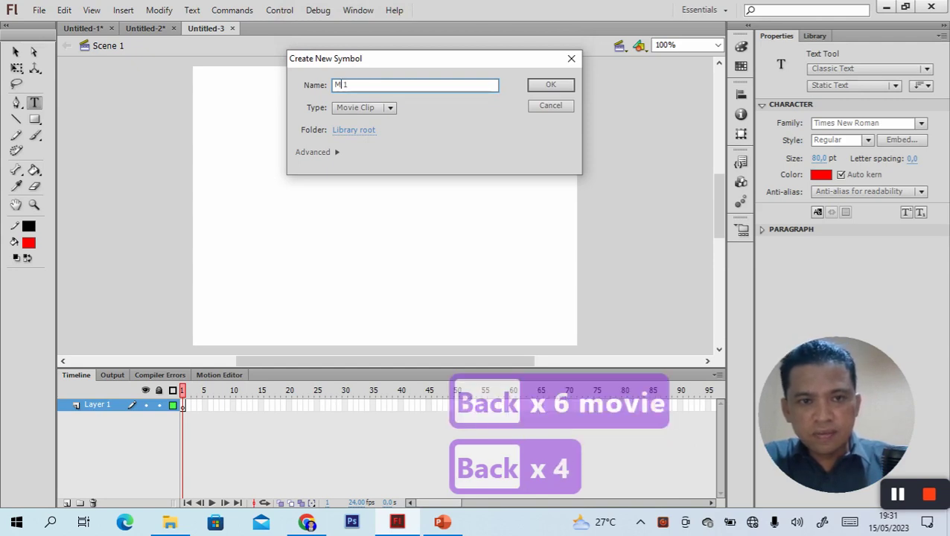
pyautogui.press('BackSpace')
pyautogui.press('capslock')
pyautogui.write('movie')
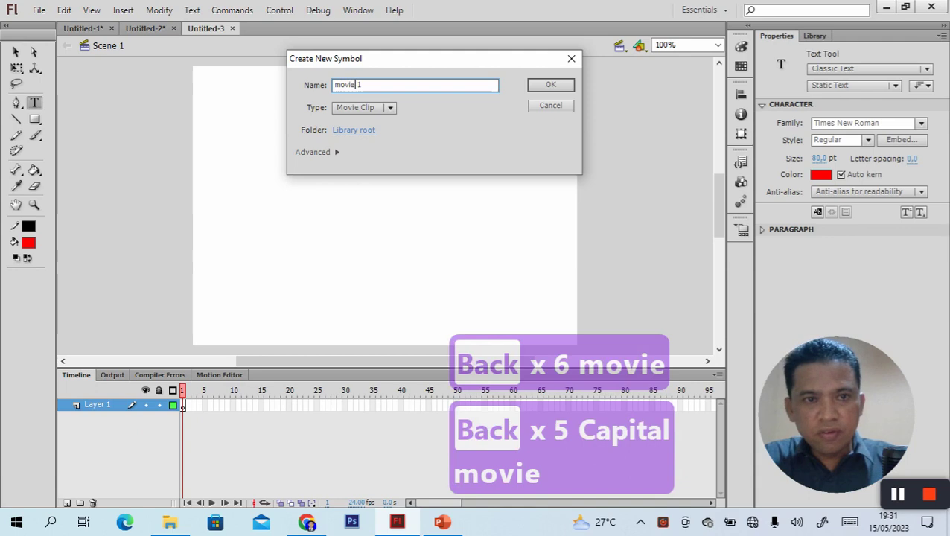
pyautogui.press('BackSpace')
pyautogui.write('Mov')
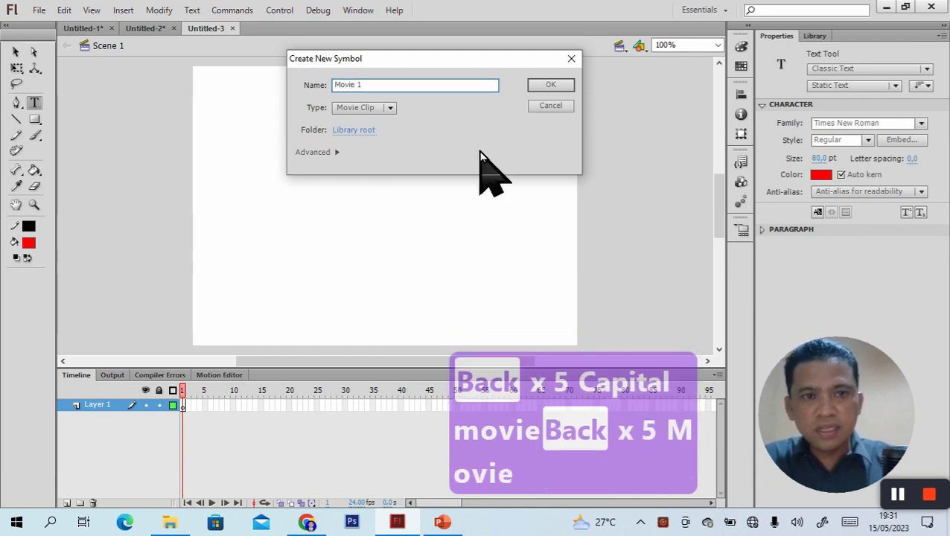
pyautogui.click(548, 86)
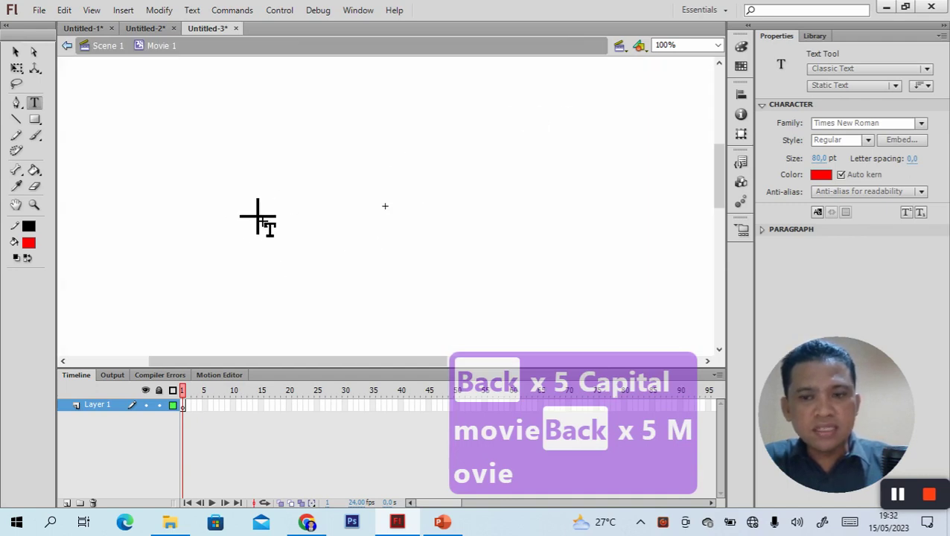
# - Draw a red six-pointed star about 90 by 98 px with the PolyStar tool in frame 1, left of the registration point
pyautogui.click(39, 122)
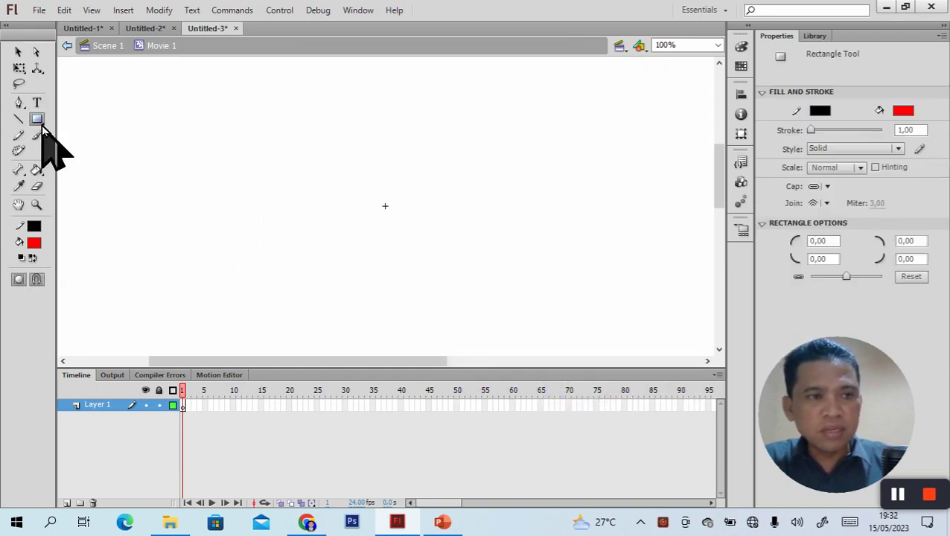
pyautogui.click(42, 126)
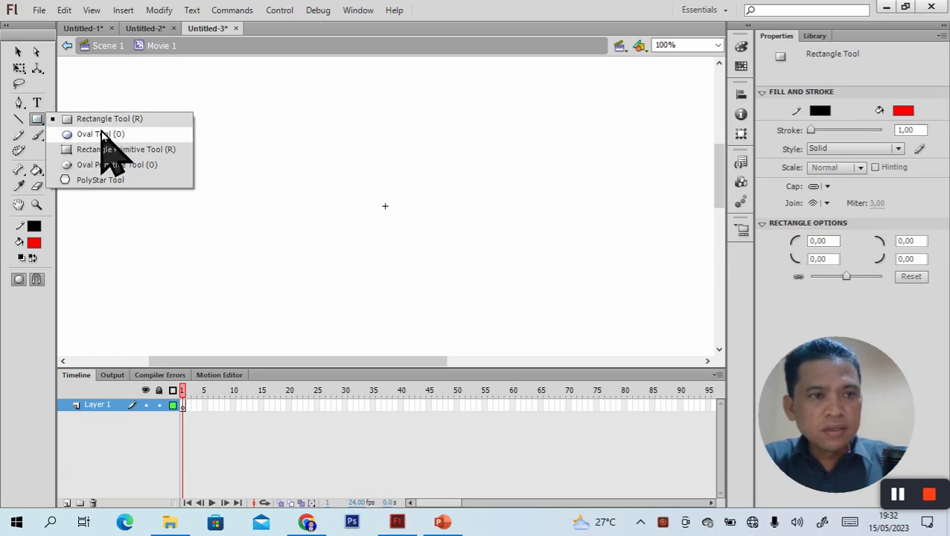
pyautogui.click(95, 181)
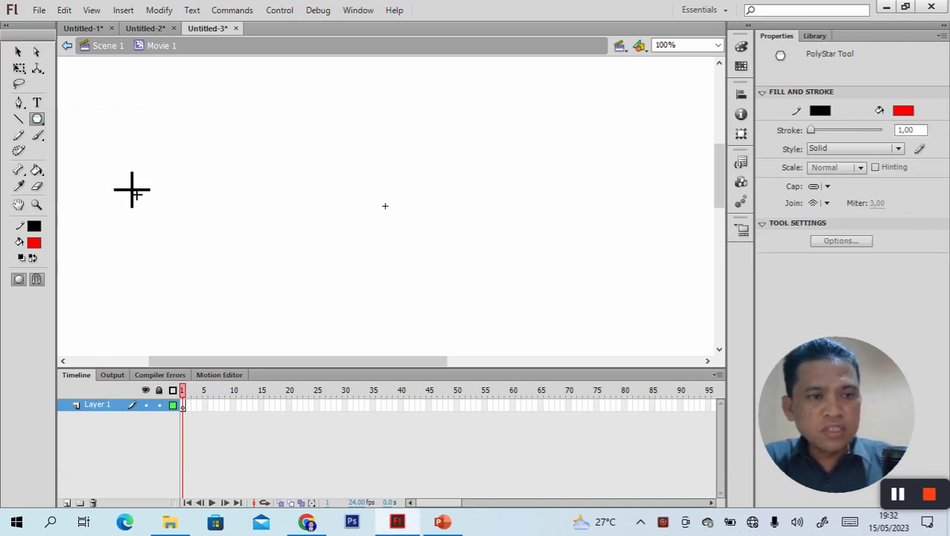
pyautogui.moveTo(189, 222); pyautogui.dragTo(211, 230)
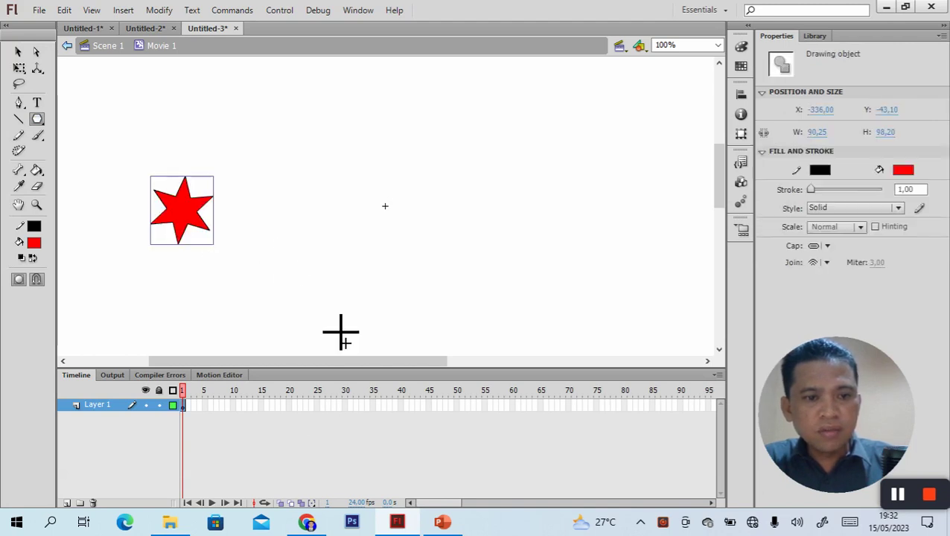
# - Insert a blank keyframe at frame 20 and draw a red rectangle about 93 by 85 px right of the registration point
pyautogui.rightClick(288, 405)
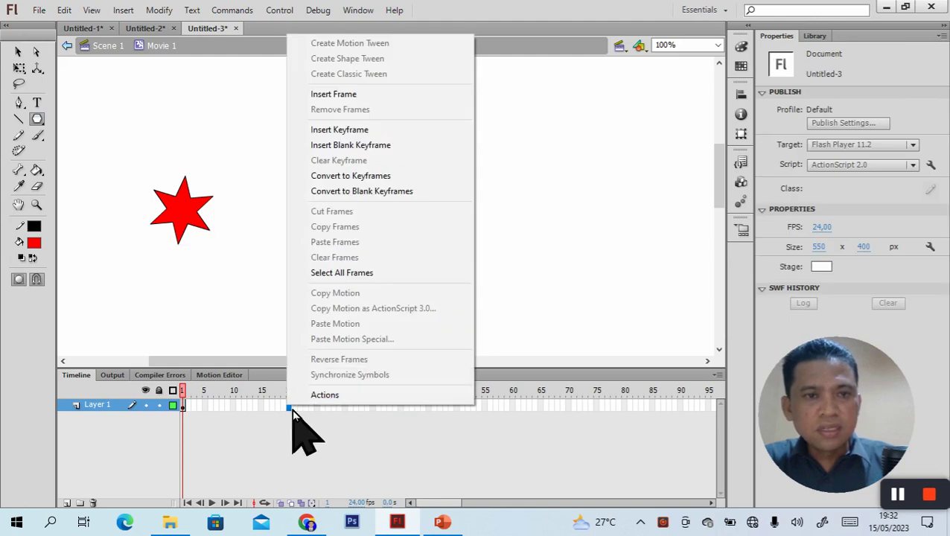
pyautogui.click(390, 145)
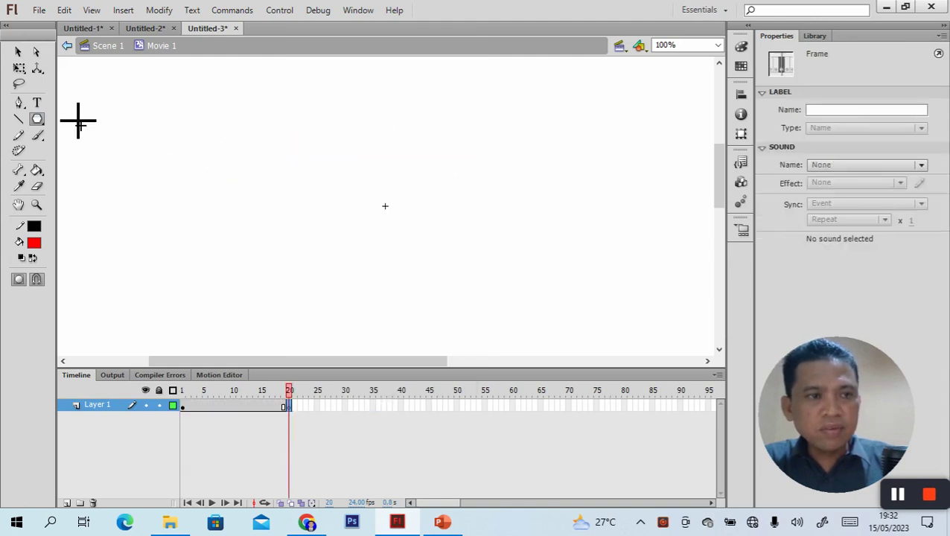
pyautogui.moveTo(41, 122); pyautogui.dragTo(82, 119)
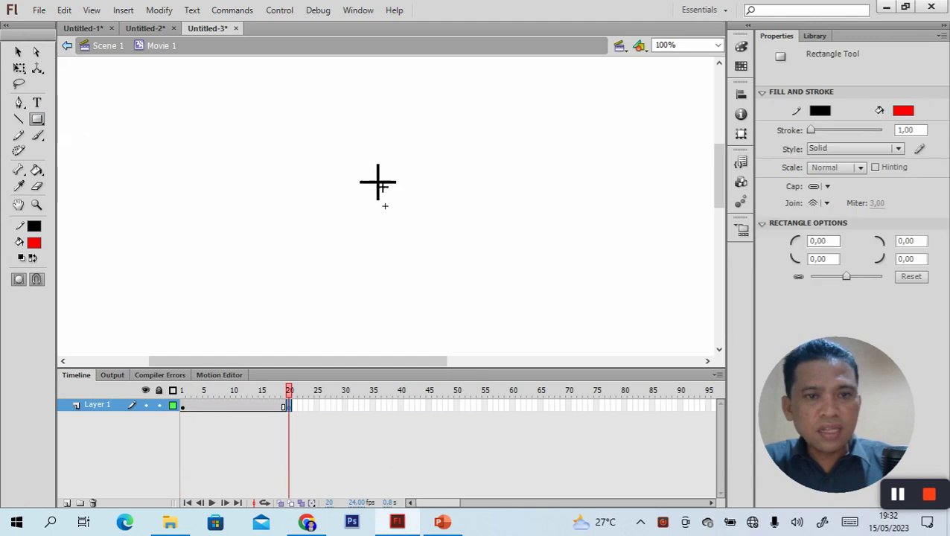
pyautogui.moveTo(489, 201)
pyautogui.mouseDown()
pyautogui.moveTo(514, 244)
pyautogui.moveTo(553, 261)
pyautogui.mouseUp()
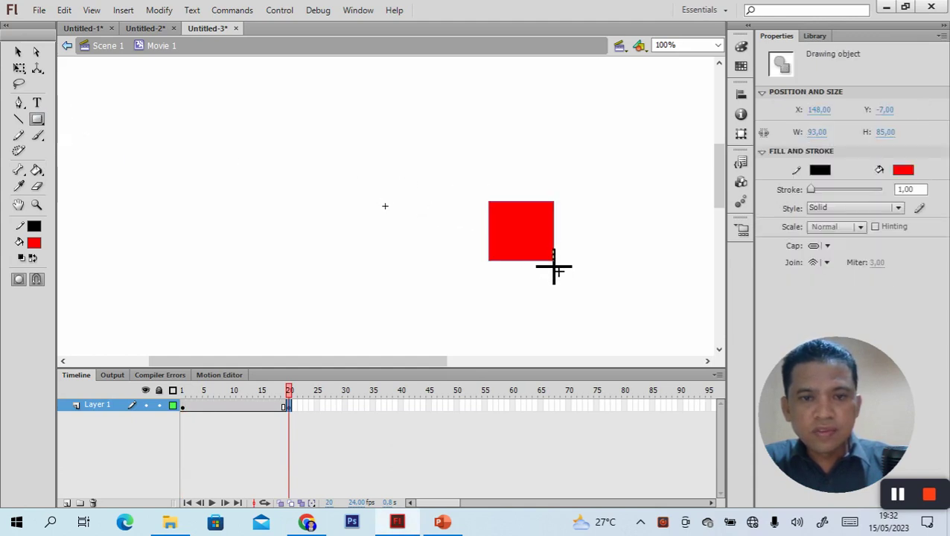
# - Create a classic tween on Layer 1 between the star in frame 1 and the rectangle in frame 20, and play it
pyautogui.click(237, 404)
pyautogui.rightClick(237, 404)
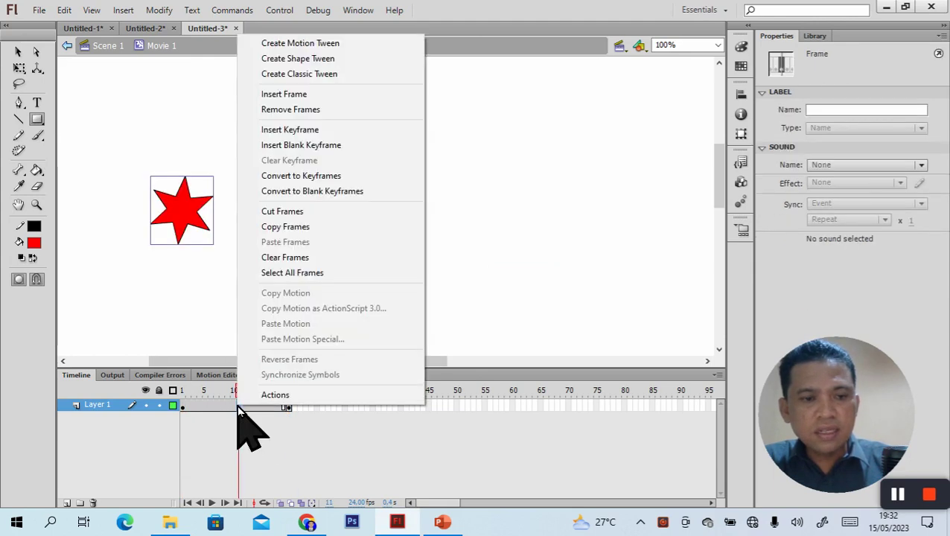
pyautogui.click(361, 74)
pyautogui.press('Return')
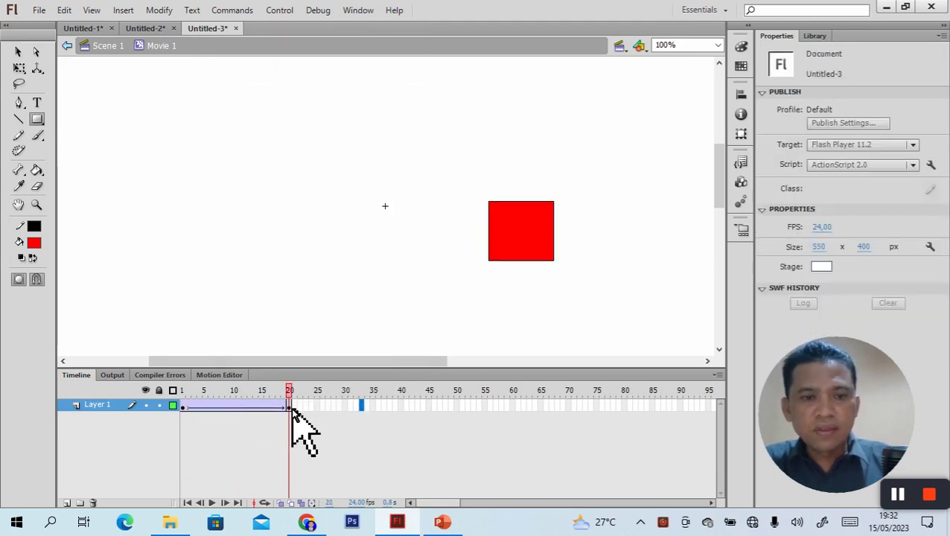
# - Replay the star-to-rectangle tween of Movie 1 from frame 1 several times to check its motion
pyautogui.click(290, 406)
pyautogui.click(186, 407)
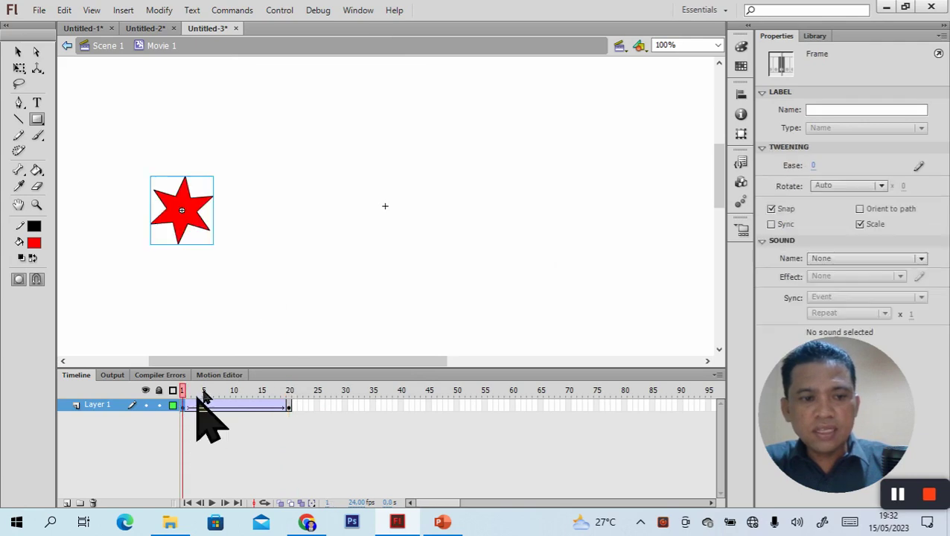
pyautogui.press('Return')
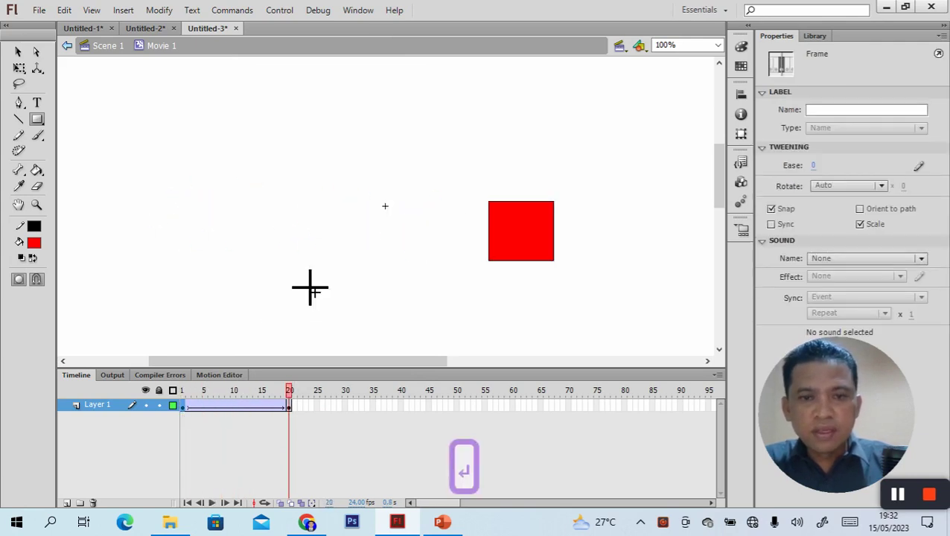
pyautogui.press('Return')
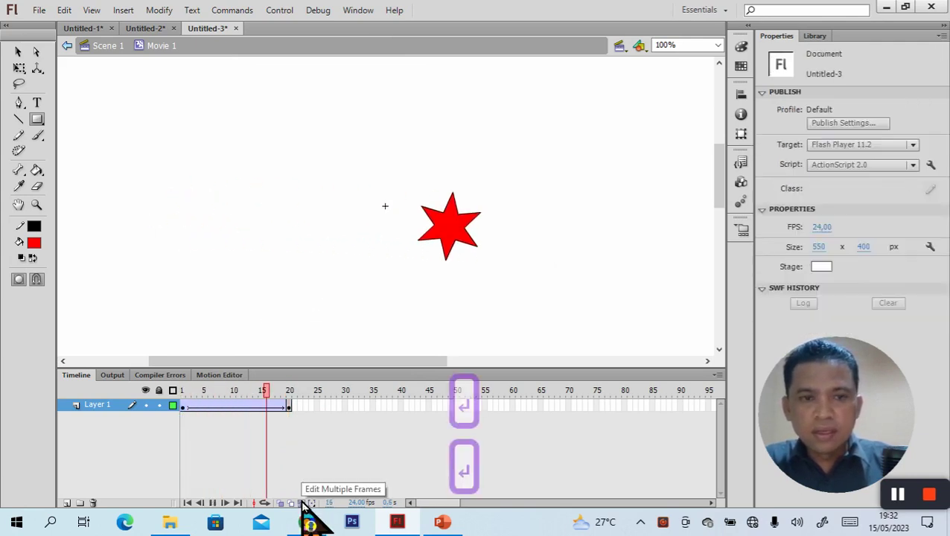
pyautogui.press('Return')
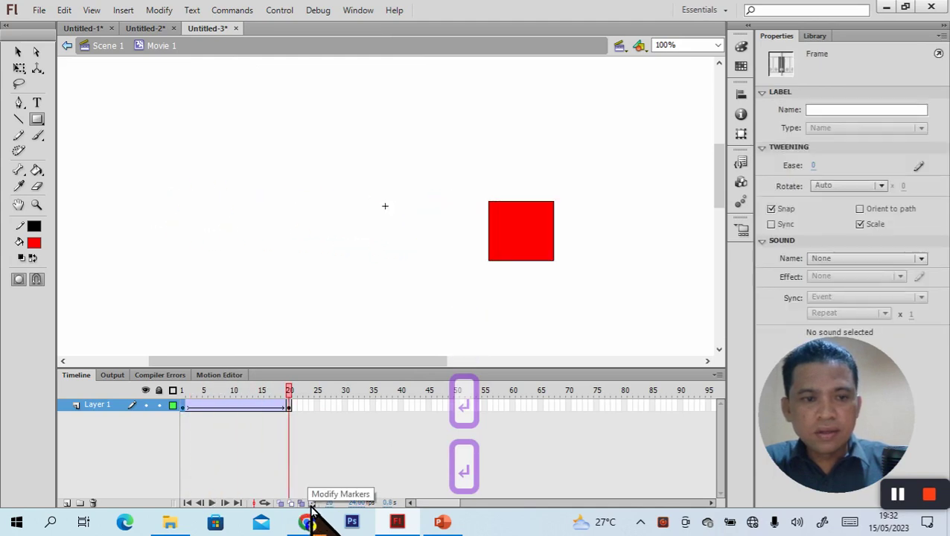
# - Undo the classic tween between the star in frame 1 and the rectangle in frame 20 of Movie 1
pyautogui.hotkey('ctrl', 'z')
pyautogui.hotkey('ctrl', 'z')
pyautogui.hotkey('ctrl', 'z')
pyautogui.hotkey('ctrl', 'z')
pyautogui.hotkey('ctrl', 'z')
pyautogui.hotkey('ctrl', 'z')
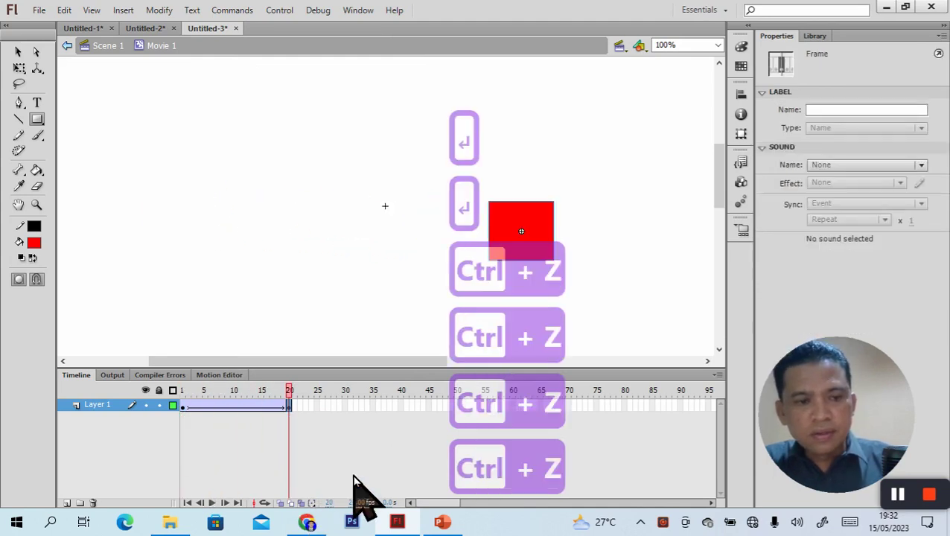
pyautogui.hotkey('ctrl', 'z')
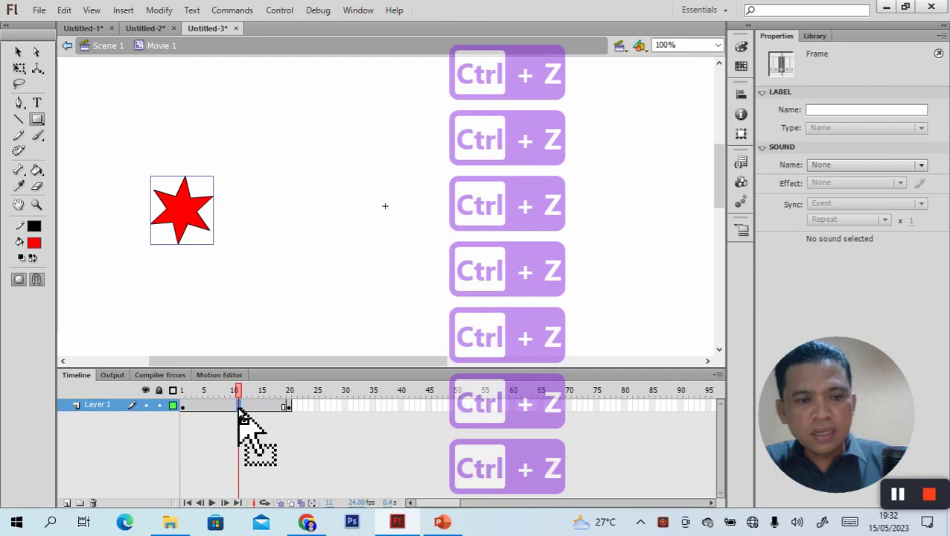
# - Create a shape tween on Layer 1 from the star in frame 1 to the rectangle in frame 20, and play it several times
pyautogui.rightClick(238, 410)
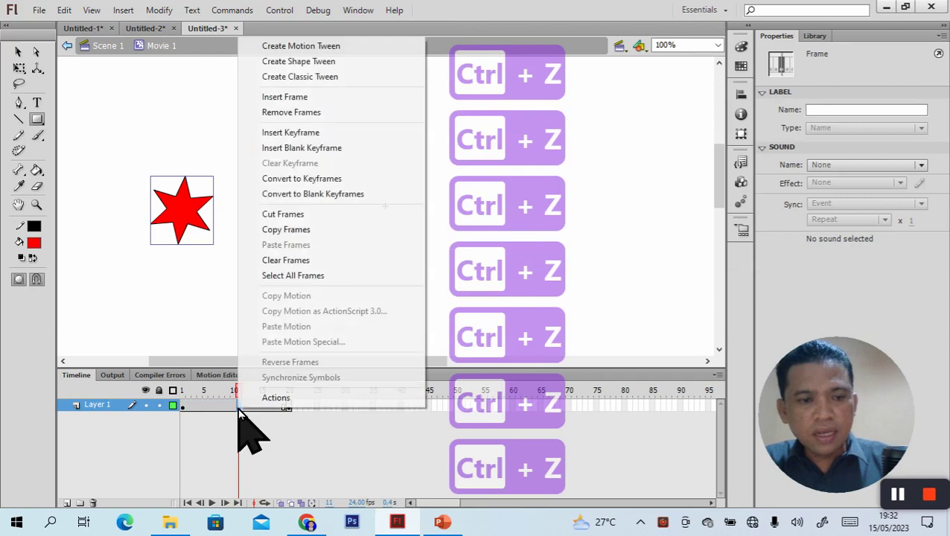
pyautogui.click(276, 61)
pyautogui.press('Return')
pyautogui.press('Return')
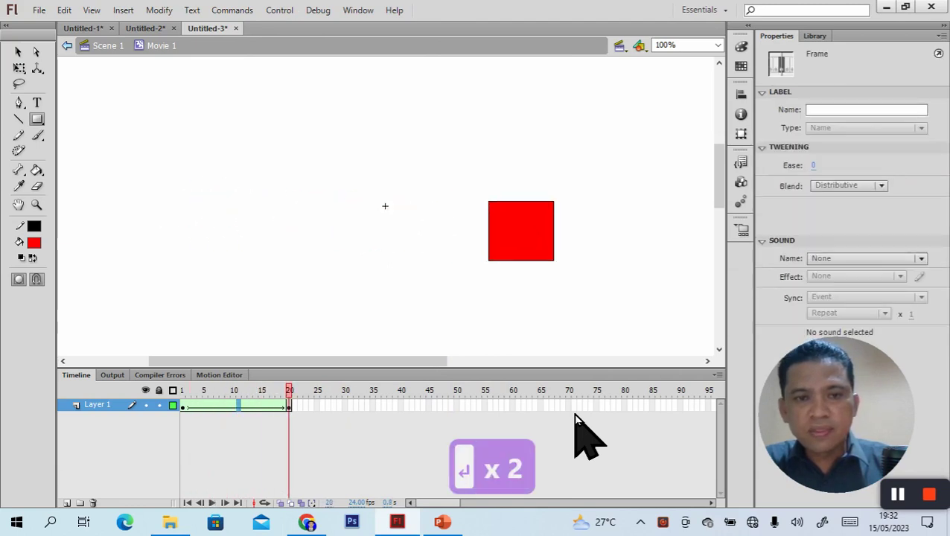
pyautogui.press('Return')
pyautogui.press('Return')
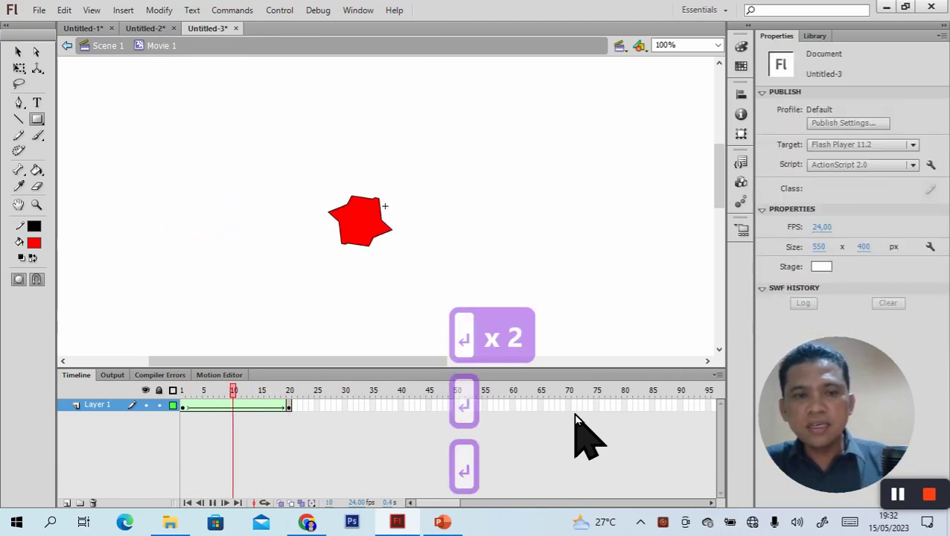
pyautogui.press('Return')
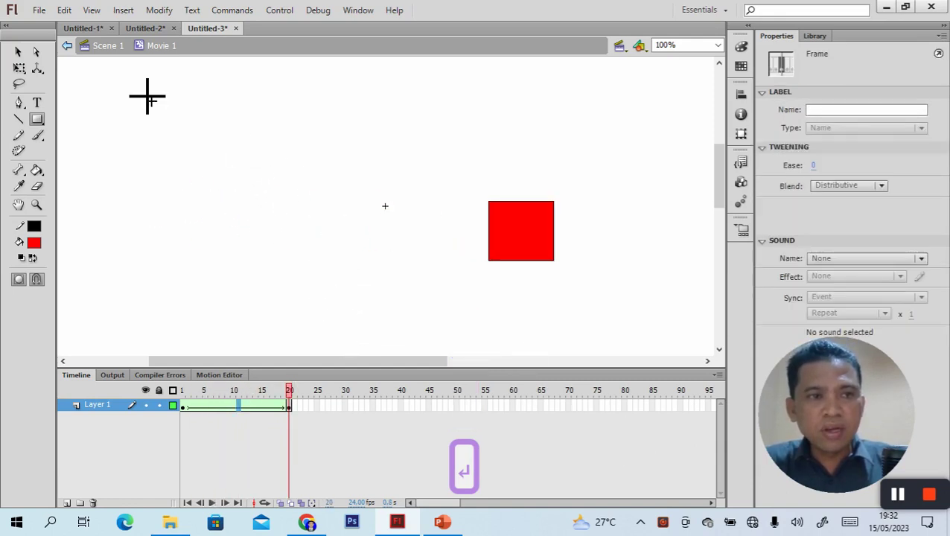
# - Return to Scene 1, place an instance of Movie 1 in frame 1 with its star on the stage's left part, and test the movie
pyautogui.click(104, 45)
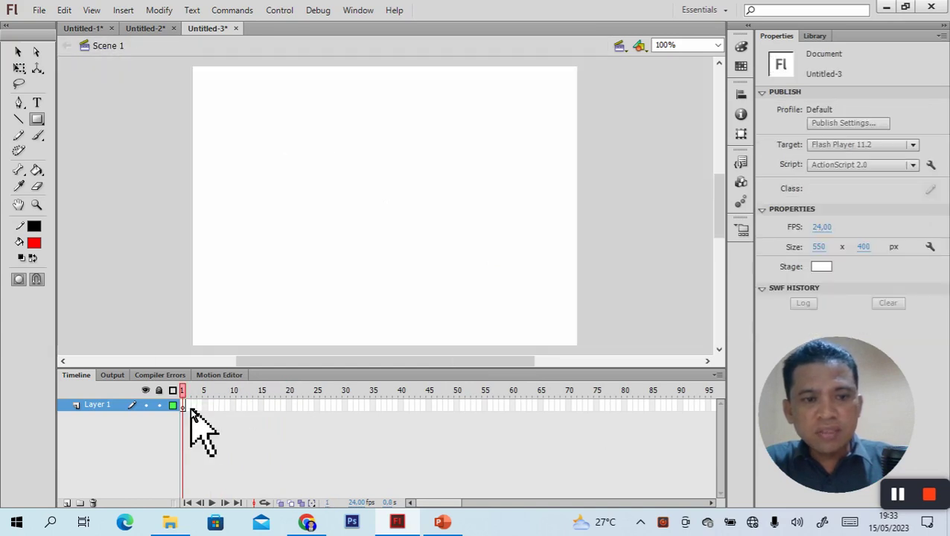
pyautogui.click(816, 36)
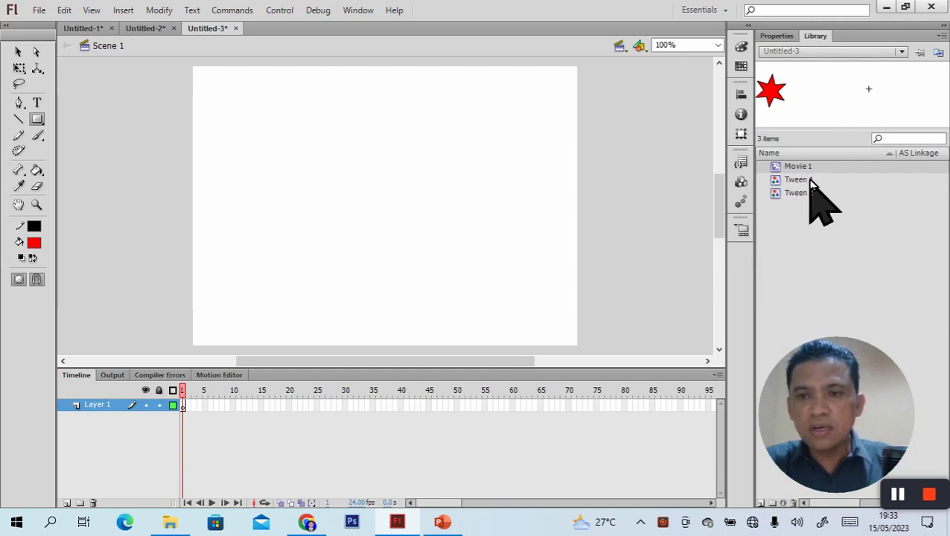
pyautogui.moveTo(809, 166); pyautogui.dragTo(266, 233)
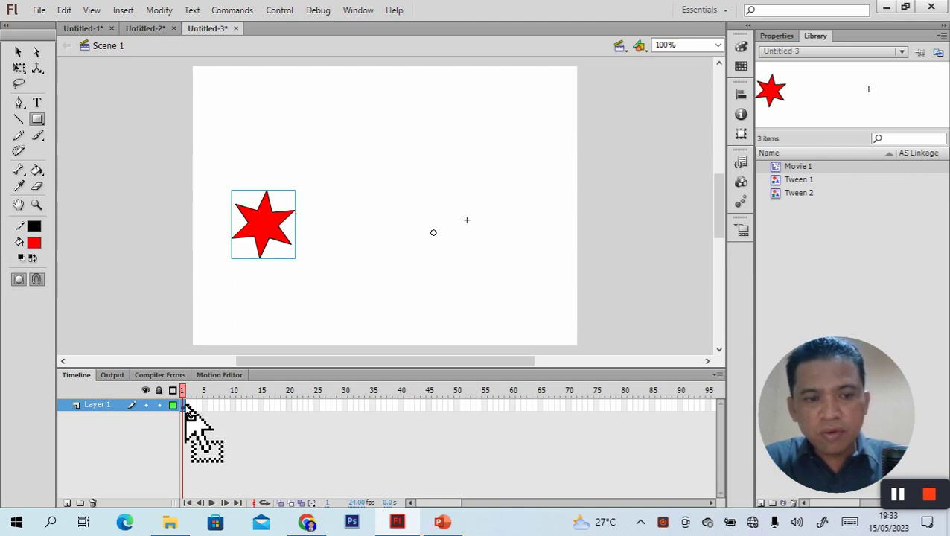
pyautogui.moveTo(184, 406); pyautogui.dragTo(185, 407)
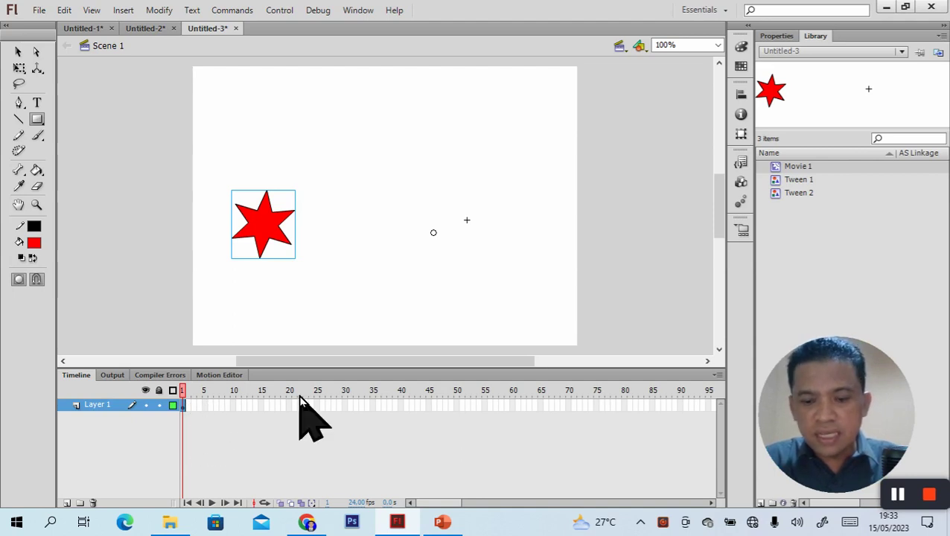
pyautogui.hotkey('ctrl', 'Return')
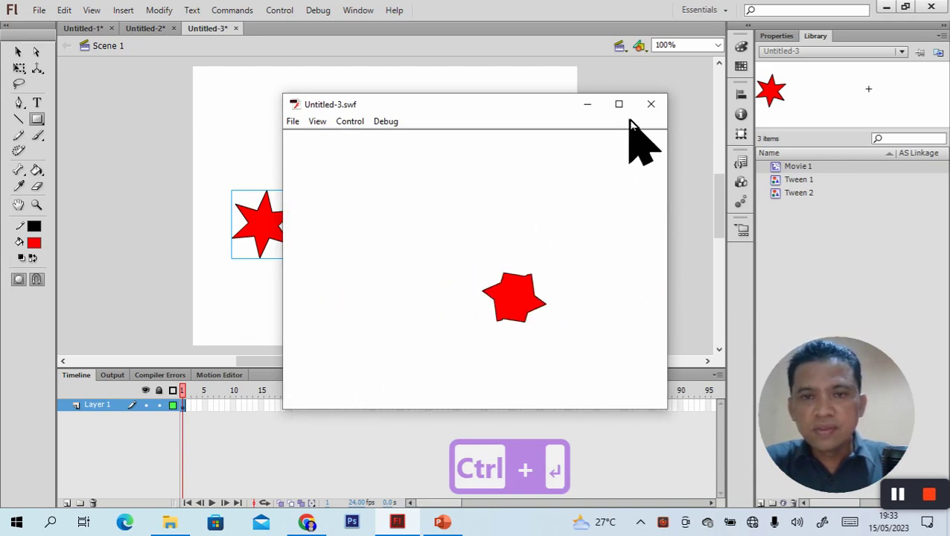
pyautogui.click(650, 105)
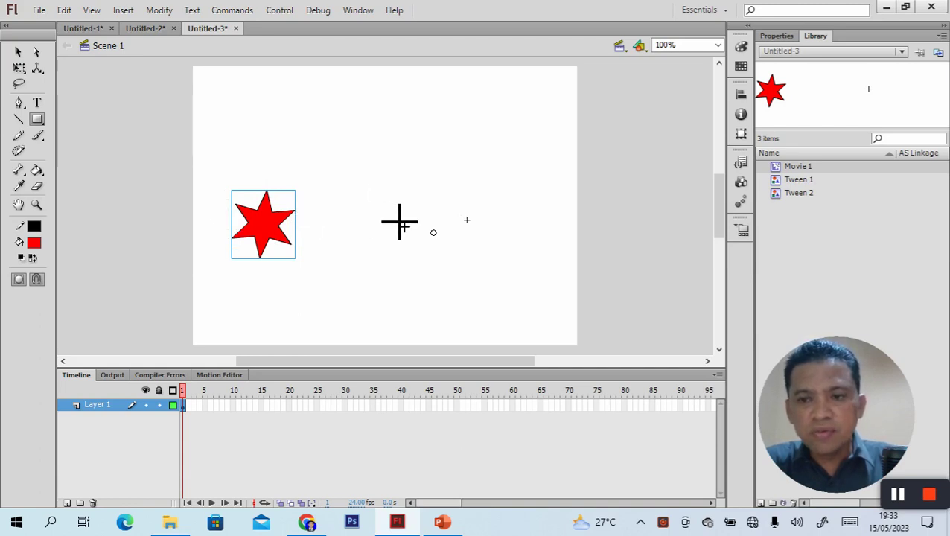
# - Create a new movie clip symbol named "movie 2"
pyautogui.click(167, 13)
pyautogui.click(160, 12)
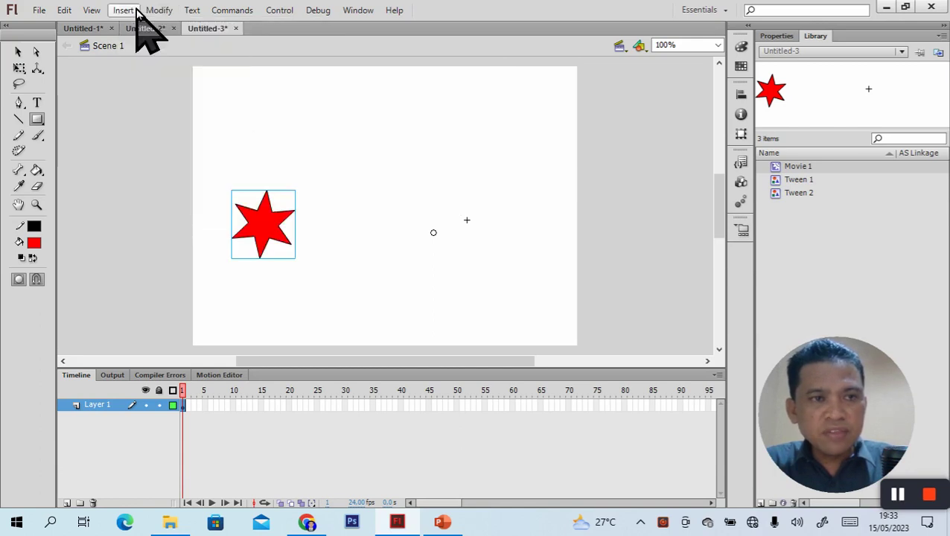
pyautogui.click(133, 15)
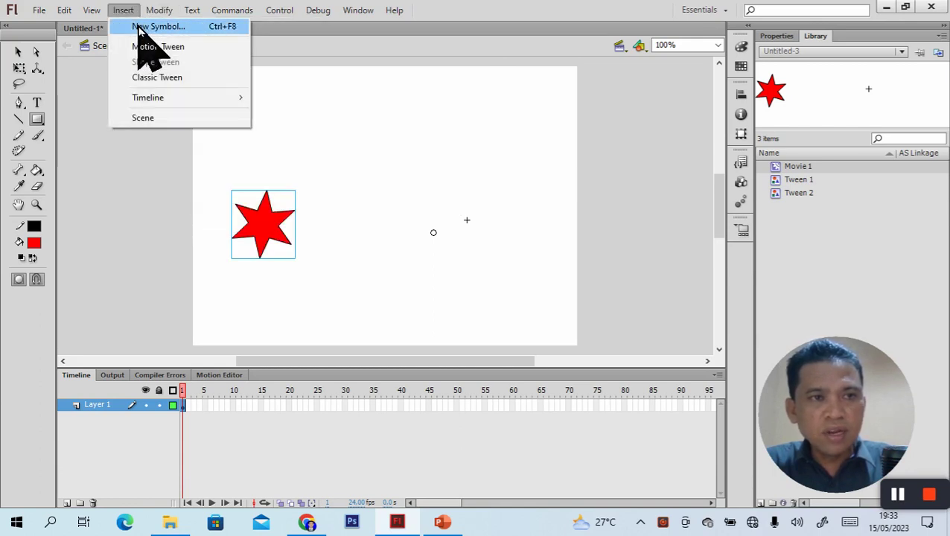
pyautogui.click(138, 27)
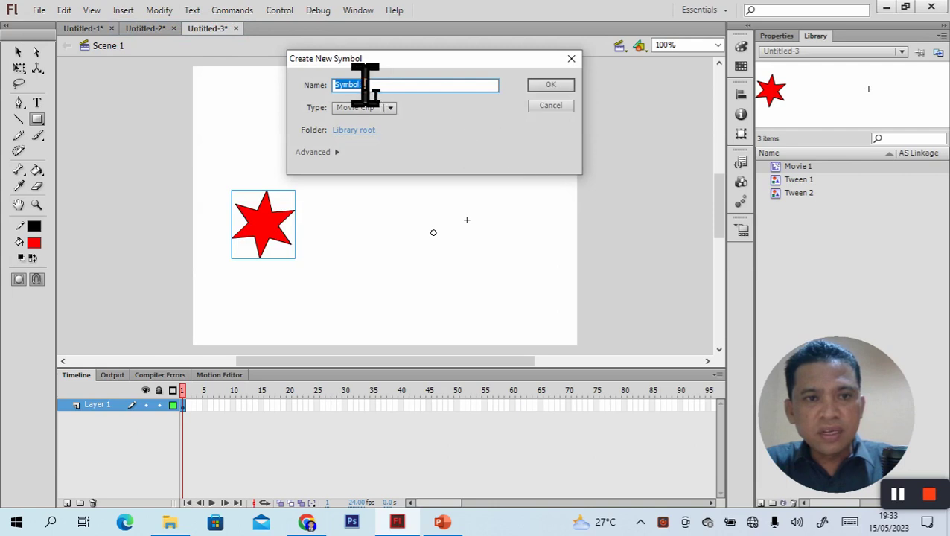
pyautogui.press('Left')
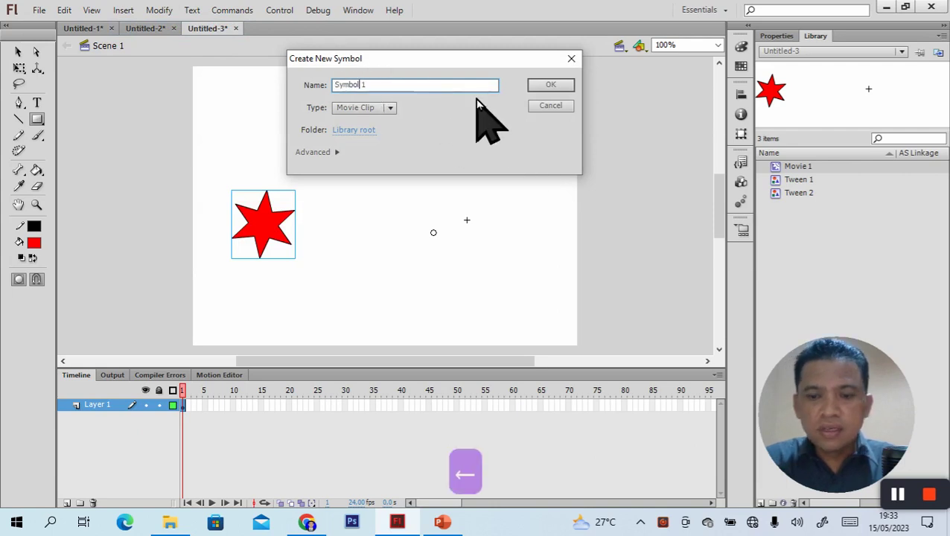
pyautogui.press('BackSpace')
pyautogui.press('BackSpace')
pyautogui.press('BackSpace')
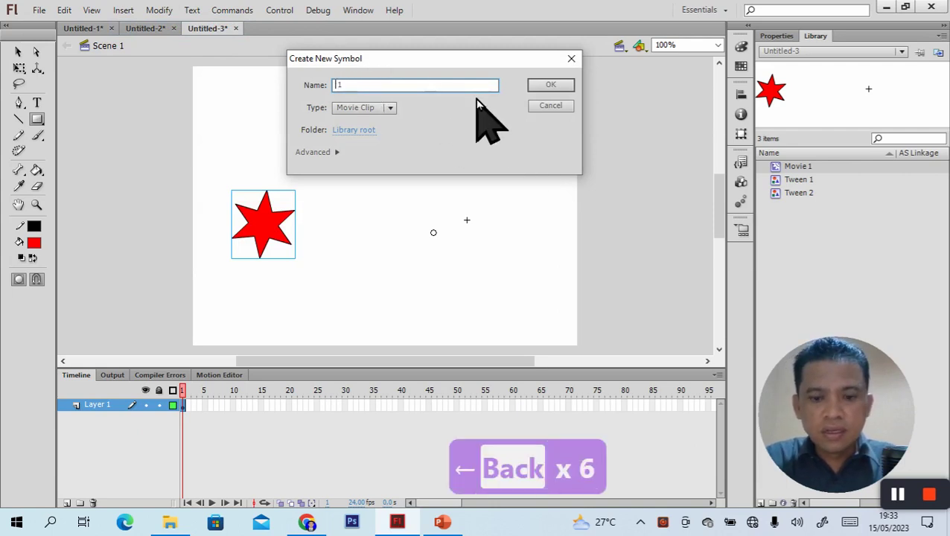
pyautogui.write('movie')
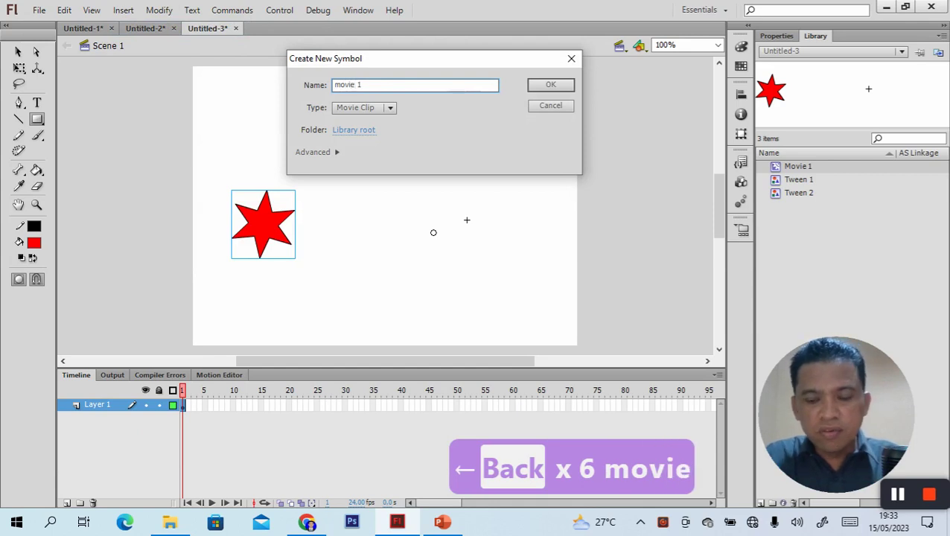
pyautogui.press('Right')
pyautogui.press('Right')
pyautogui.press('BackSpace')
pyautogui.write('2')
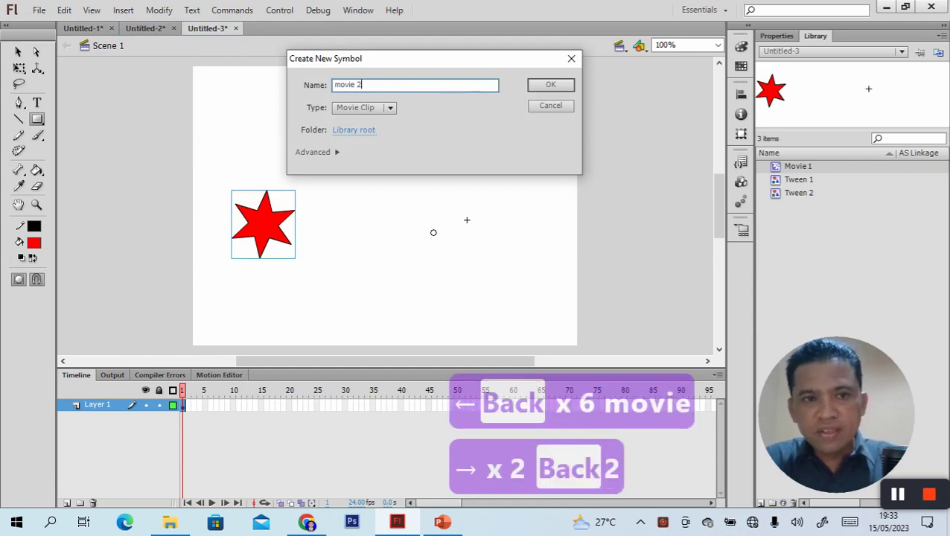
pyautogui.click(549, 86)
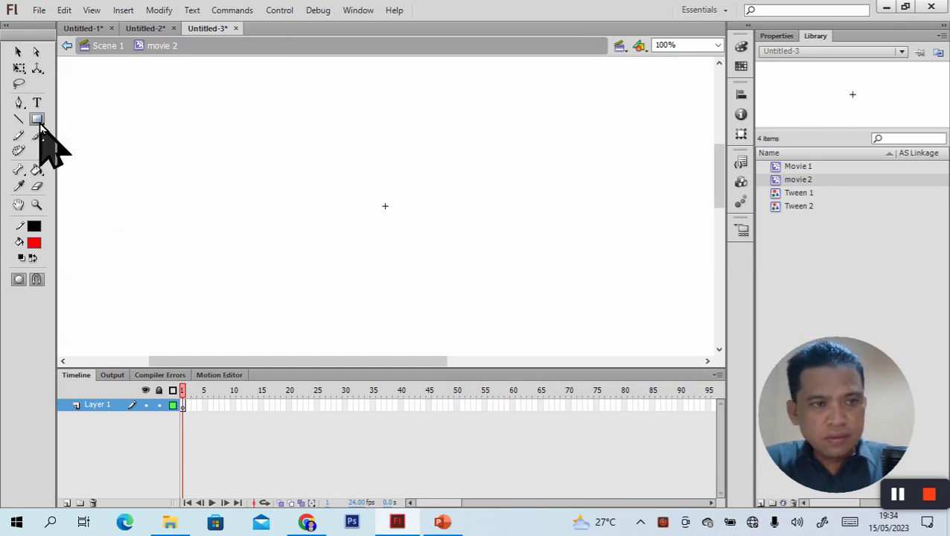
# - Draw a small red circle with the Oval tool below and left of the registration point in frame 1, and insert a keyframe at frame 50
pyautogui.moveTo(43, 125); pyautogui.dragTo(76, 138)
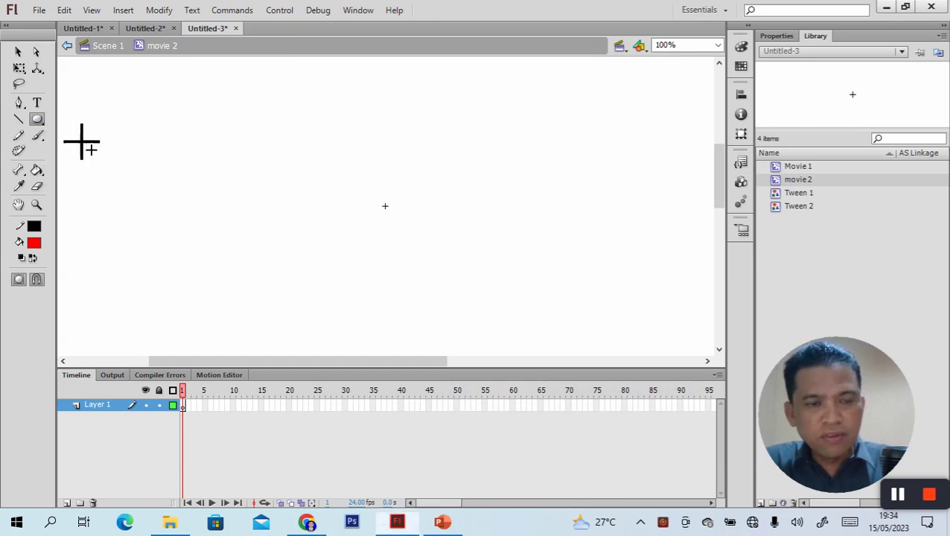
pyautogui.moveTo(195, 254); pyautogui.dragTo(237, 295)
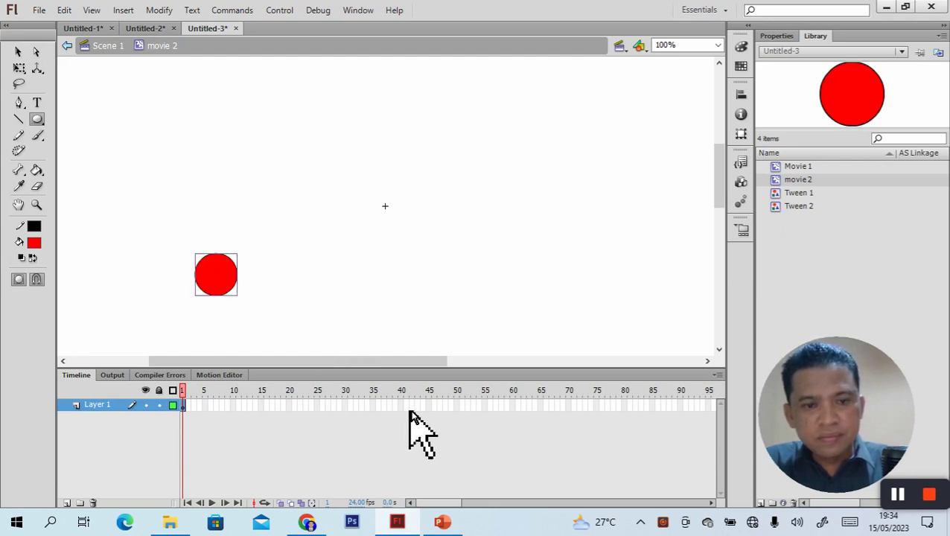
pyautogui.rightClick(457, 406)
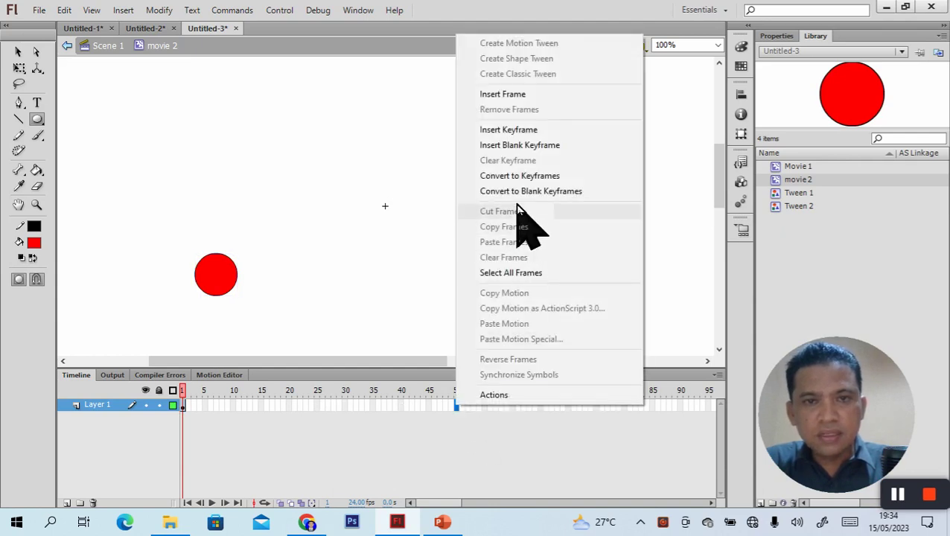
pyautogui.click(529, 135)
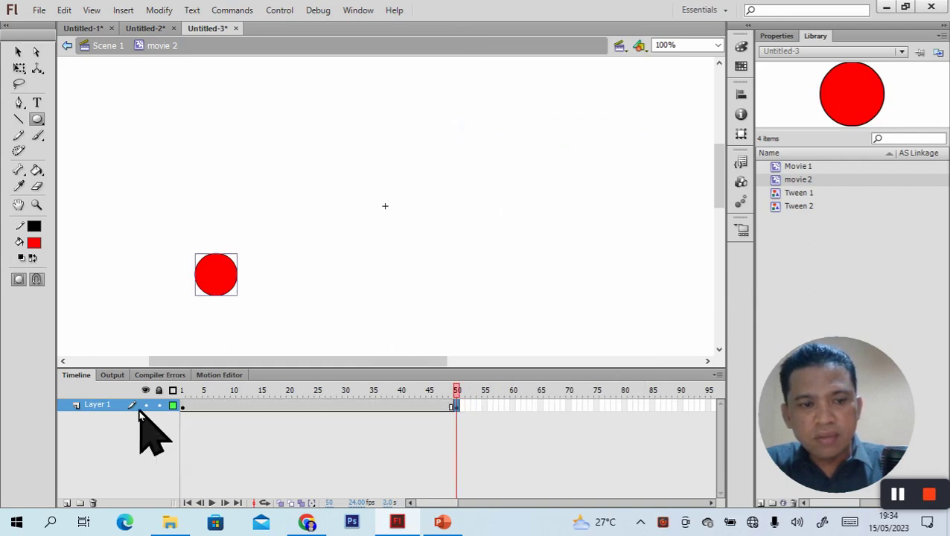
# - Add a classic motion guide to Layer 1 and pencil a wavy path in its frame 1, starting just right of the circle
pyautogui.rightClick(113, 411)
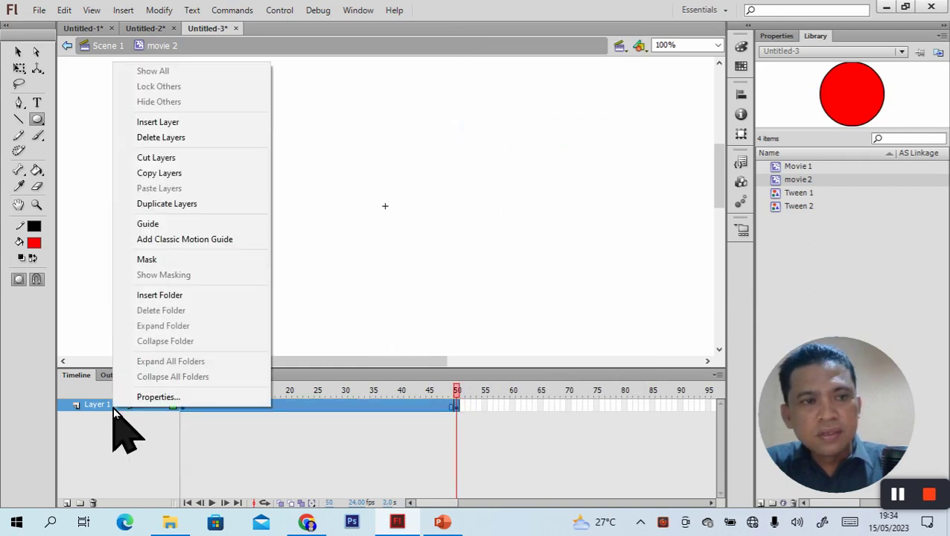
pyautogui.click(168, 239)
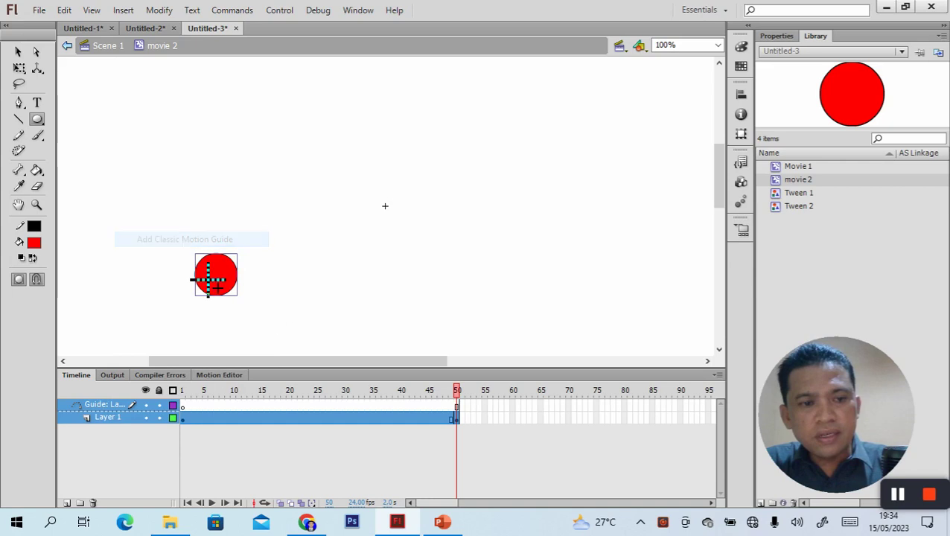
pyautogui.click(182, 406)
pyautogui.click(19, 135)
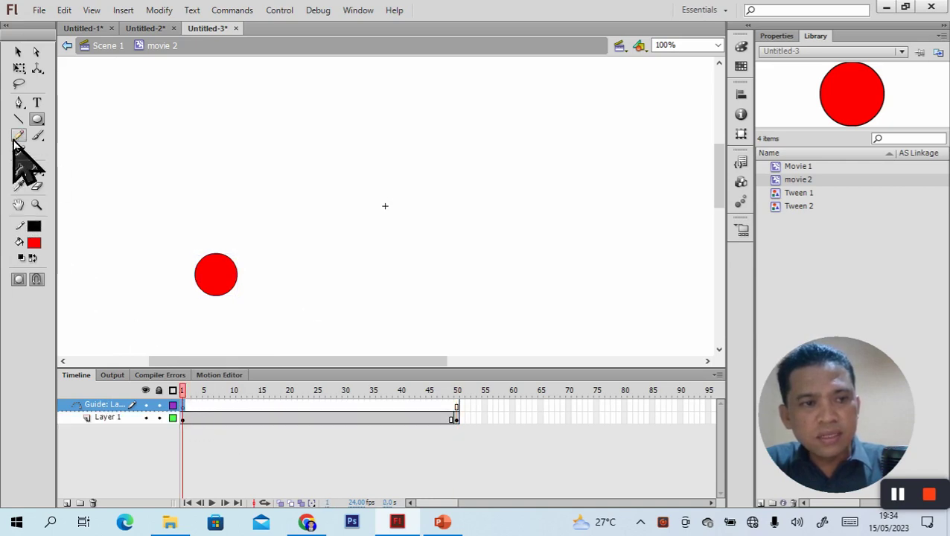
pyautogui.moveTo(247, 286)
pyautogui.mouseDown()
pyautogui.moveTo(269, 277)
pyautogui.moveTo(284, 200)
pyautogui.moveTo(317, 141)
pyautogui.moveTo(341, 145)
pyautogui.moveTo(362, 177)
pyautogui.moveTo(373, 242)
pyautogui.moveTo(404, 287)
pyautogui.moveTo(448, 305)
pyautogui.moveTo(485, 289)
pyautogui.mouseUp()
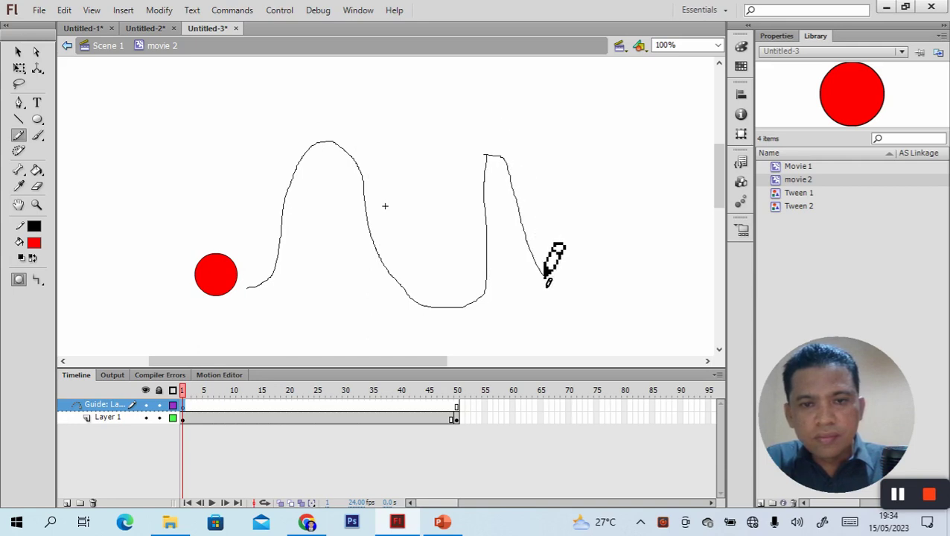
pyautogui.hotkey('ctrl', 'z')
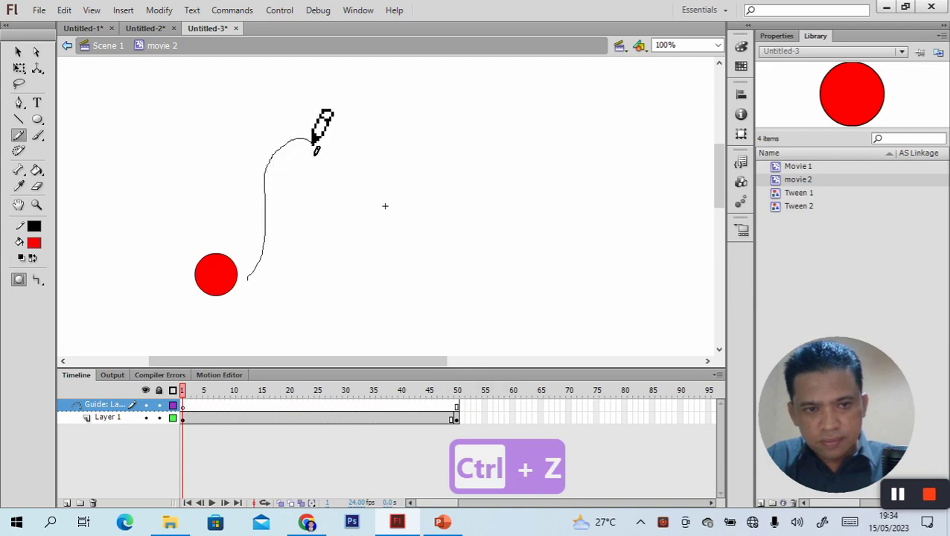
pyautogui.moveTo(333, 196); pyautogui.dragTo(358, 272)
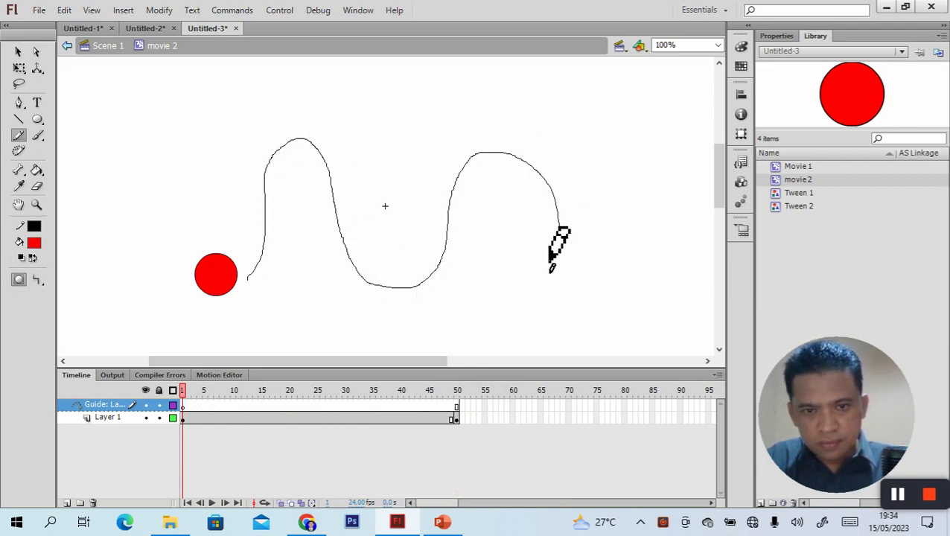
pyautogui.moveTo(511, 293); pyautogui.dragTo(507, 296)
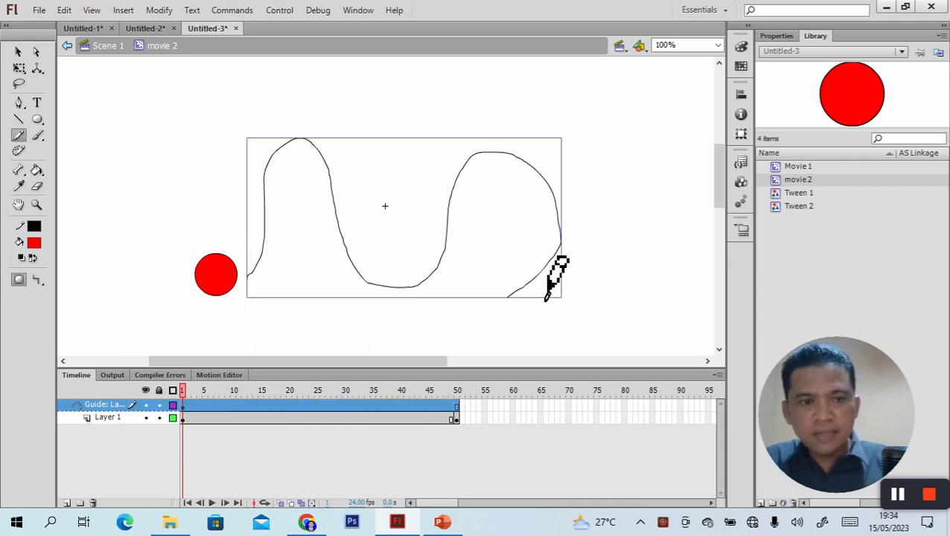
pyautogui.click(251, 463)
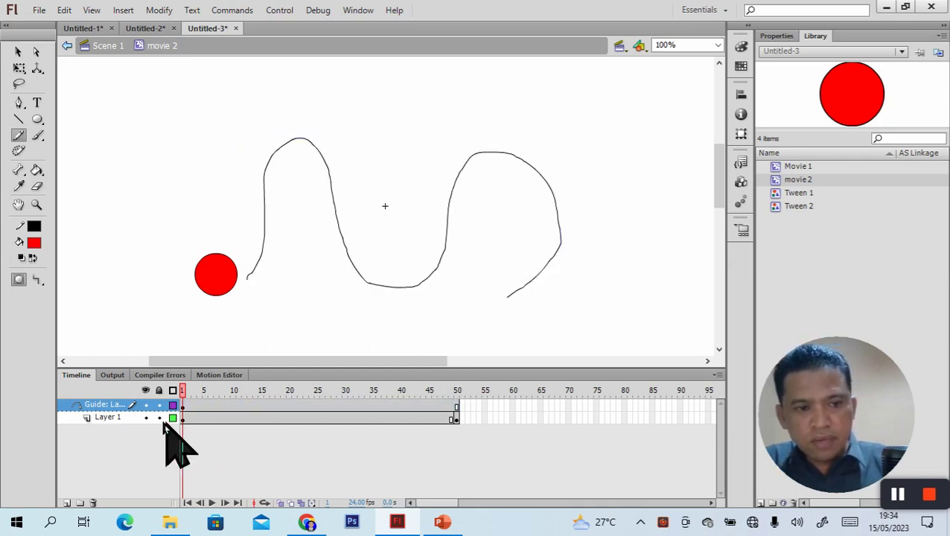
# - Create a classic tween for the circle on Layer 1 between frames 1 and 50, and select frame 1 of the guide layer
pyautogui.click(268, 419)
pyautogui.rightClick(270, 420)
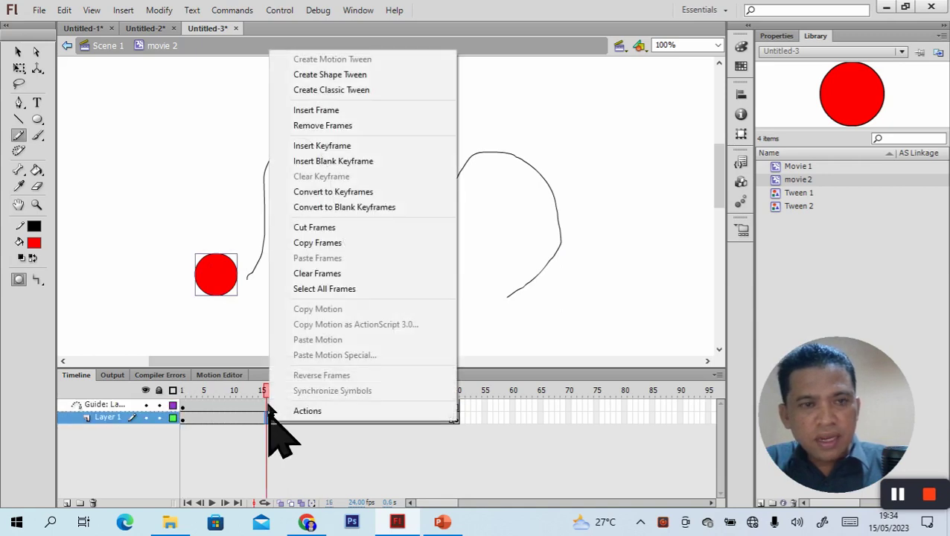
pyautogui.click(360, 90)
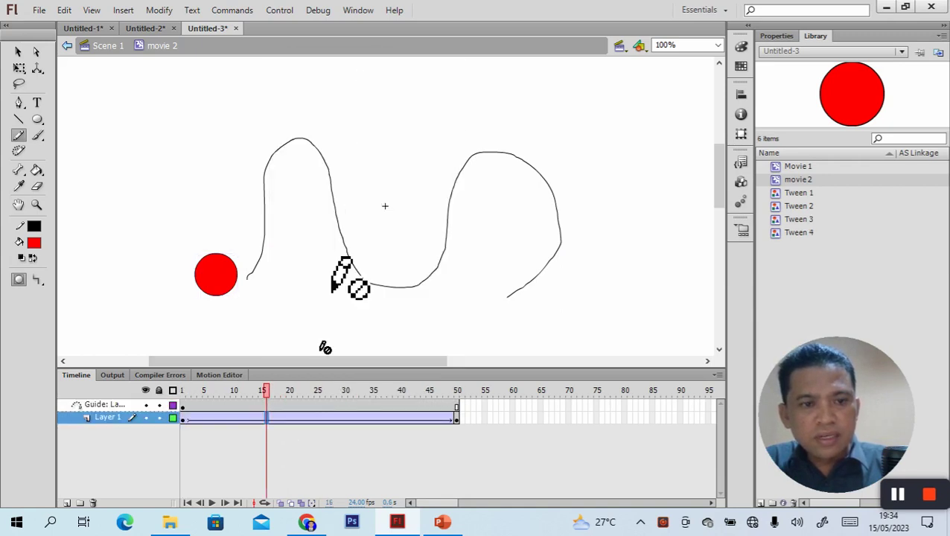
pyautogui.click(183, 407)
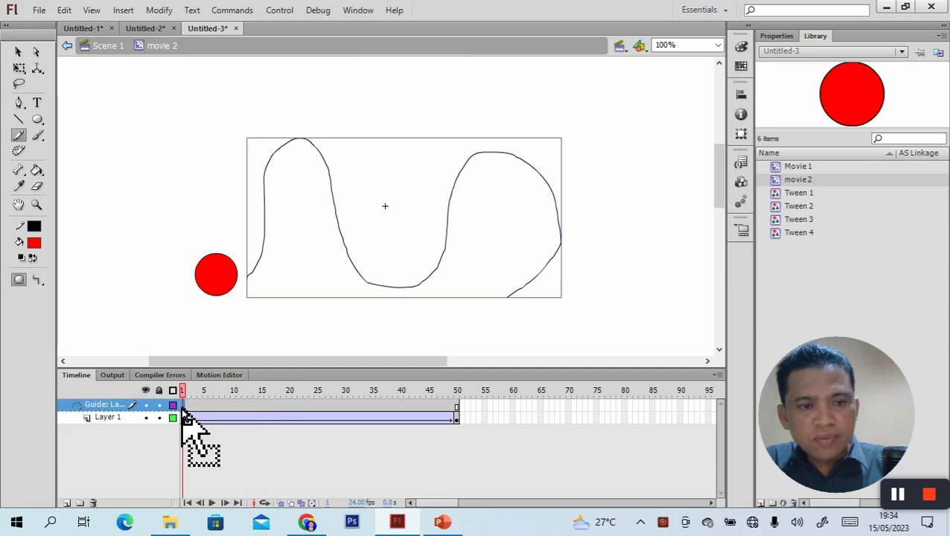
# - Snap the circle to the guide path's start in frame 1 and to the top of the first crest in frame 10
pyautogui.click(185, 419)
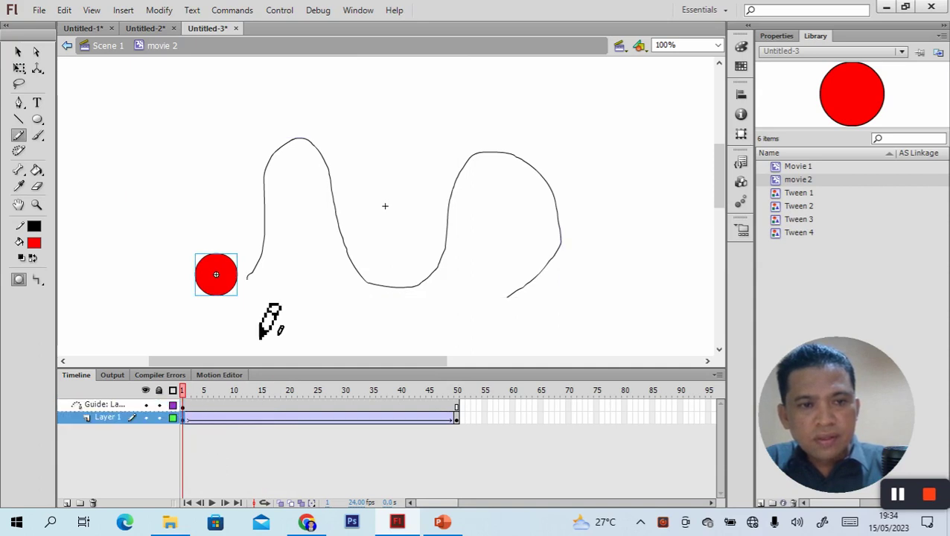
pyautogui.click(19, 52)
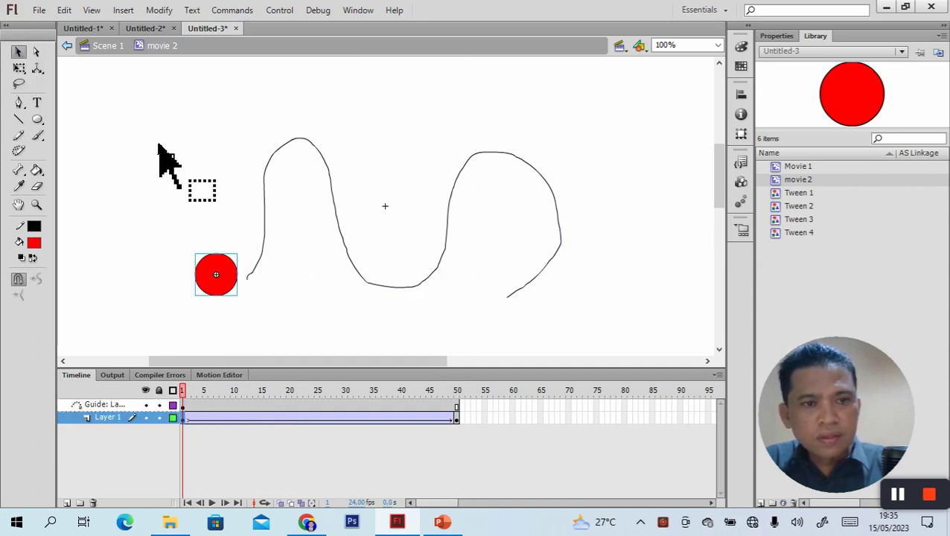
pyautogui.moveTo(208, 297); pyautogui.dragTo(240, 294)
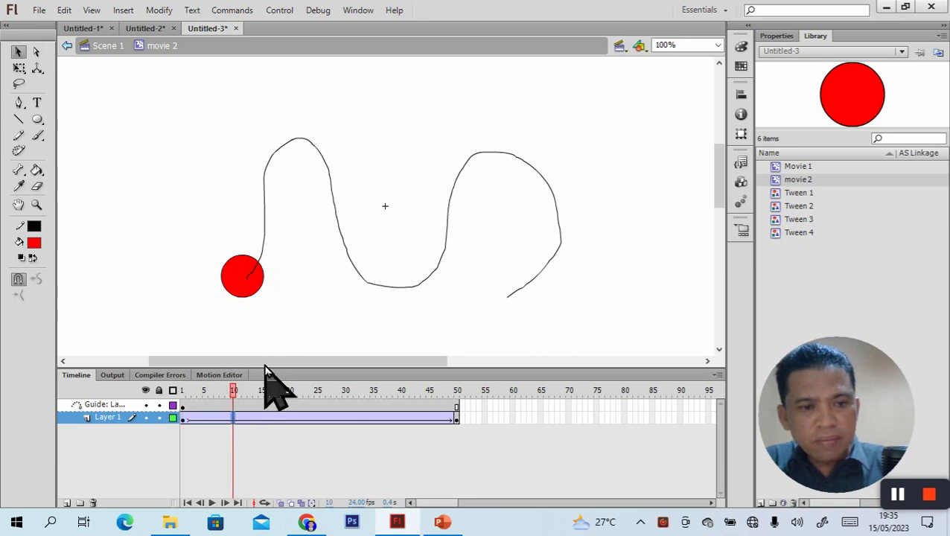
pyautogui.moveTo(251, 301); pyautogui.dragTo(306, 144)
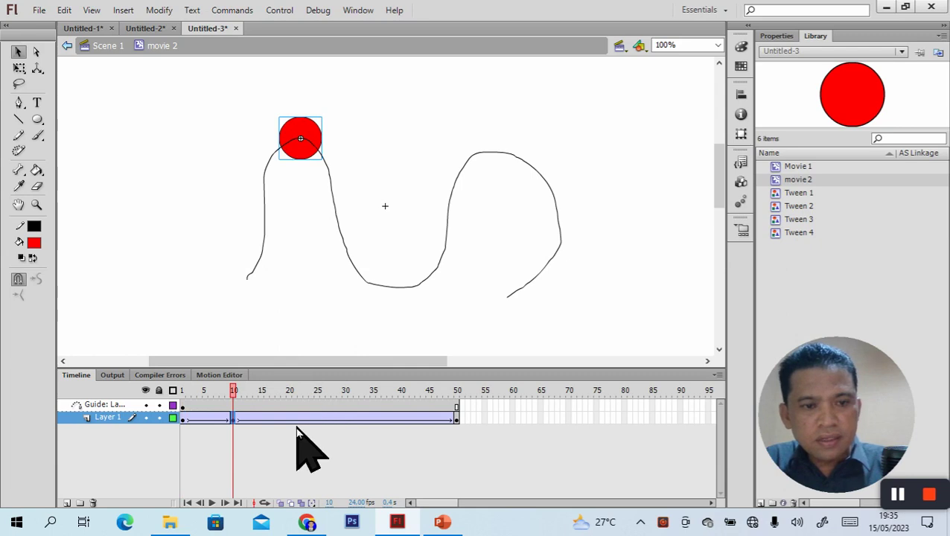
# - Move the circle onto the path at the near side of the valley in frame 20 and on the second crest's rising side in frame 30
pyautogui.click(289, 417)
pyautogui.moveTo(281, 183); pyautogui.dragTo(366, 292)
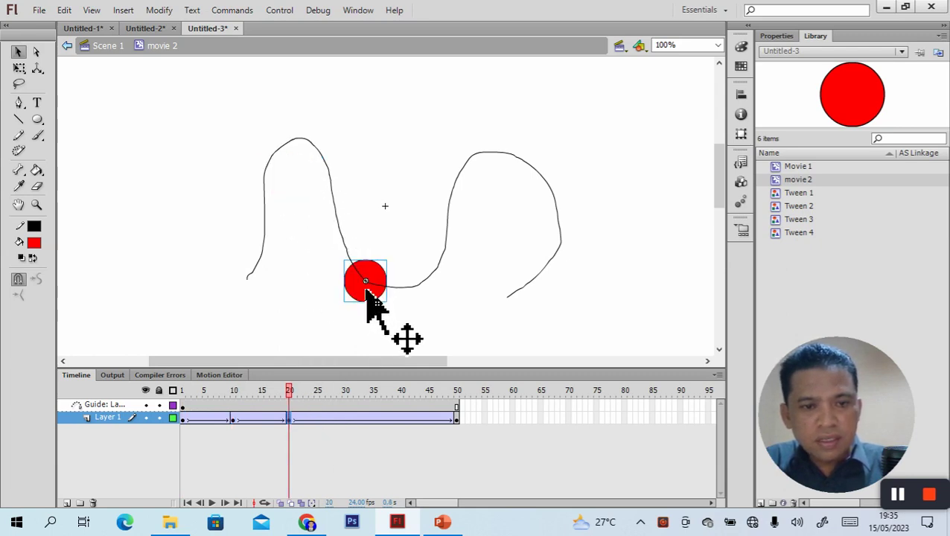
pyautogui.click(345, 421)
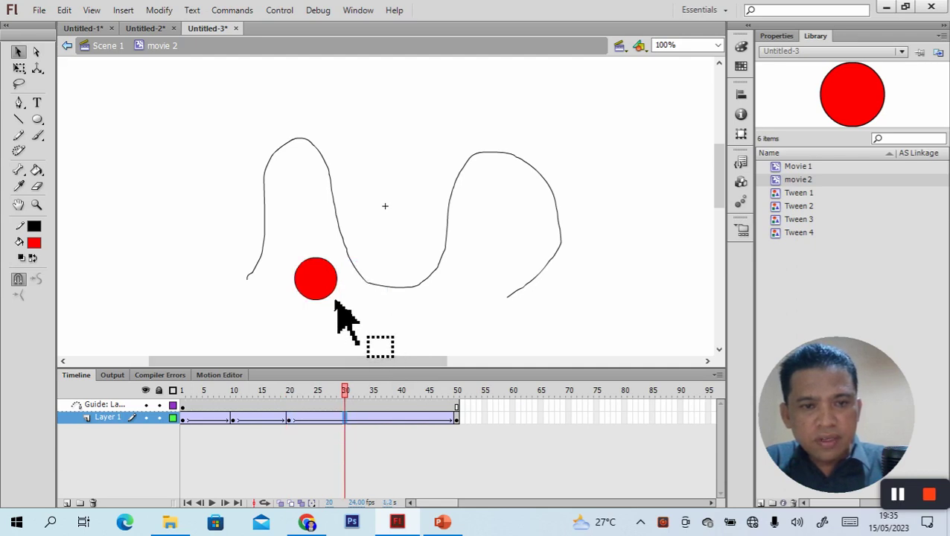
pyautogui.moveTo(328, 300); pyautogui.dragTo(454, 219)
# - Place the circle on the second crest's descending side in frame 40 and snap it to the path's end in frame 50
pyautogui.click(400, 419)
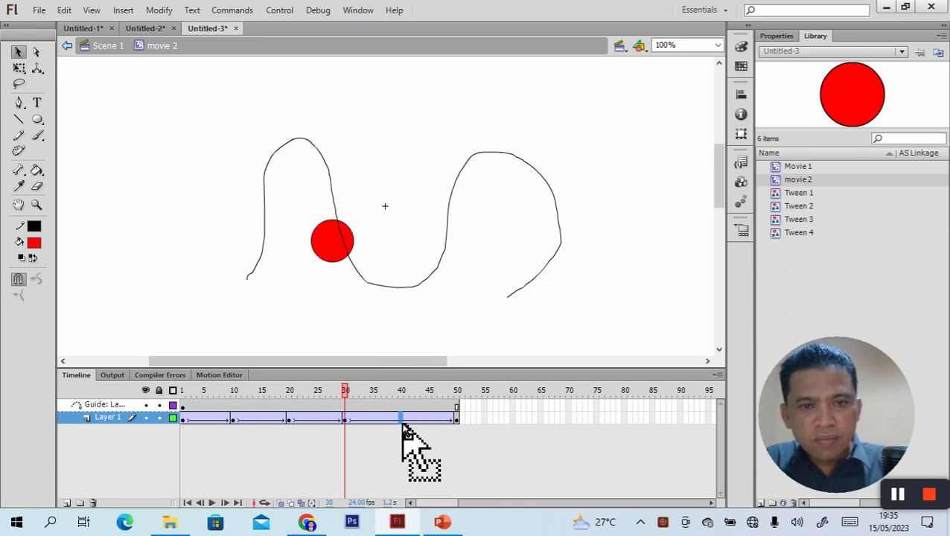
pyautogui.moveTo(320, 252); pyautogui.dragTo(549, 171)
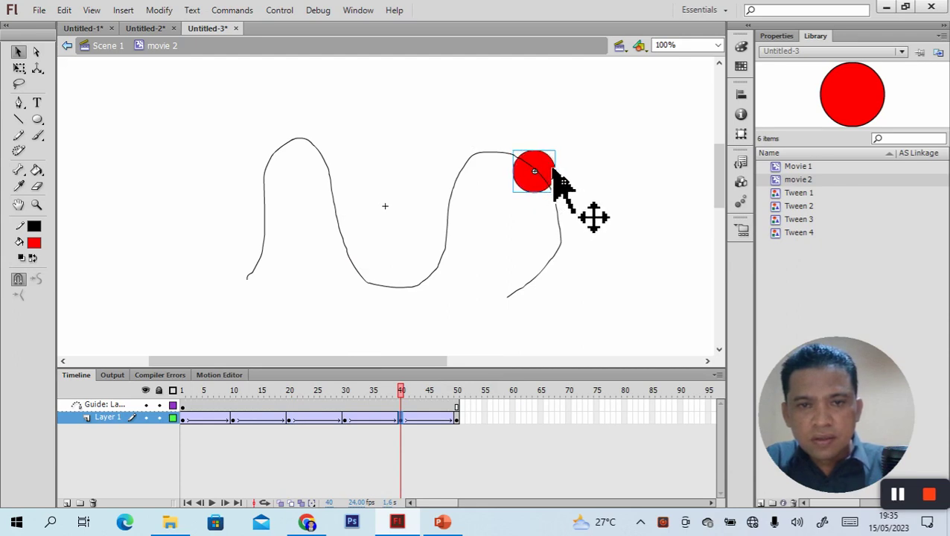
pyautogui.moveTo(554, 175); pyautogui.dragTo(556, 175)
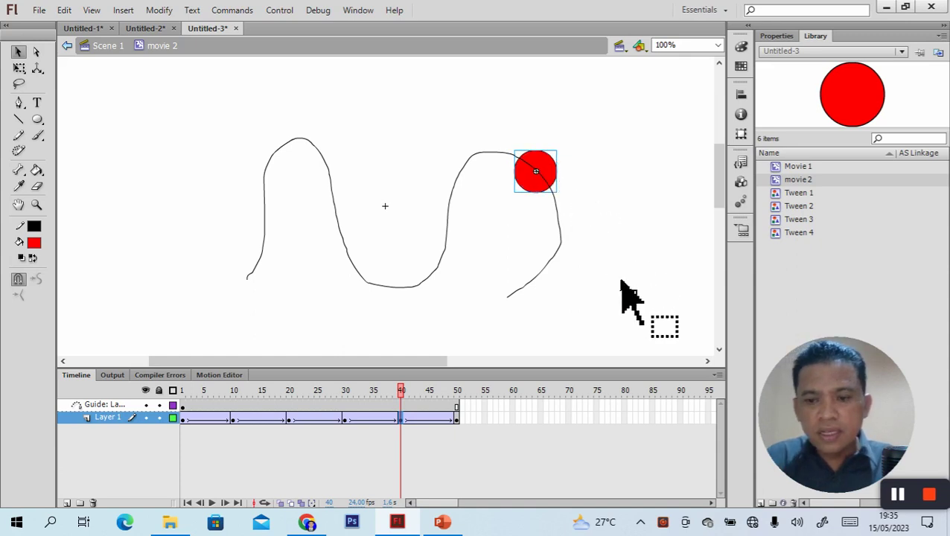
pyautogui.press('Return')
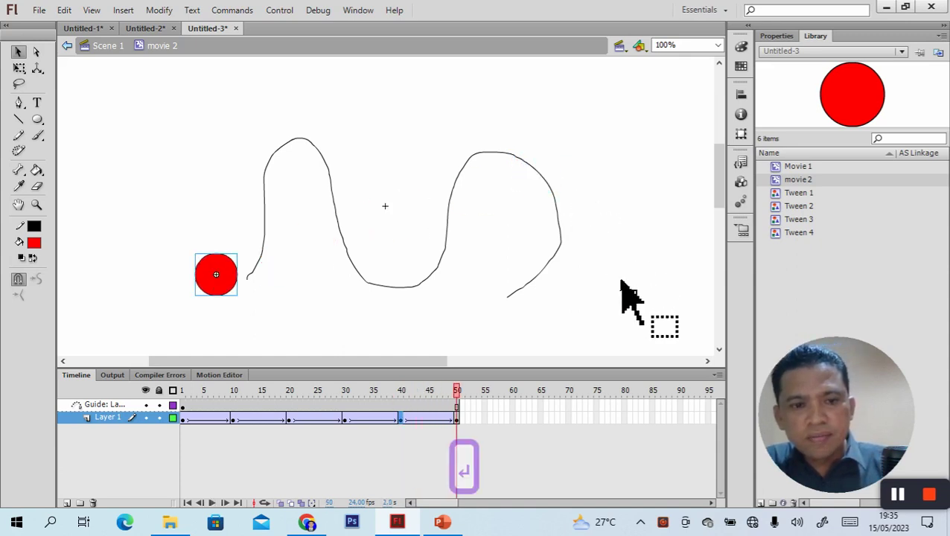
pyautogui.press('Return')
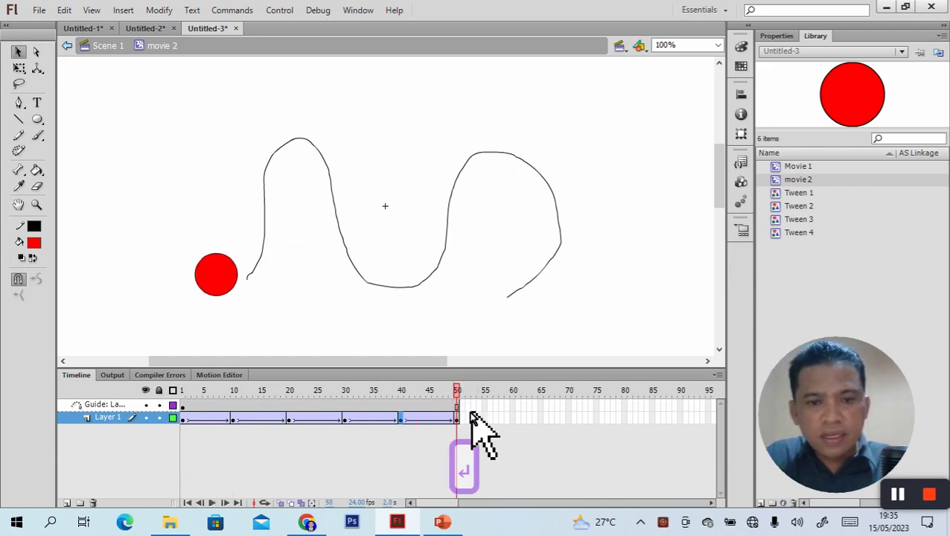
pyautogui.moveTo(218, 277); pyautogui.dragTo(507, 306)
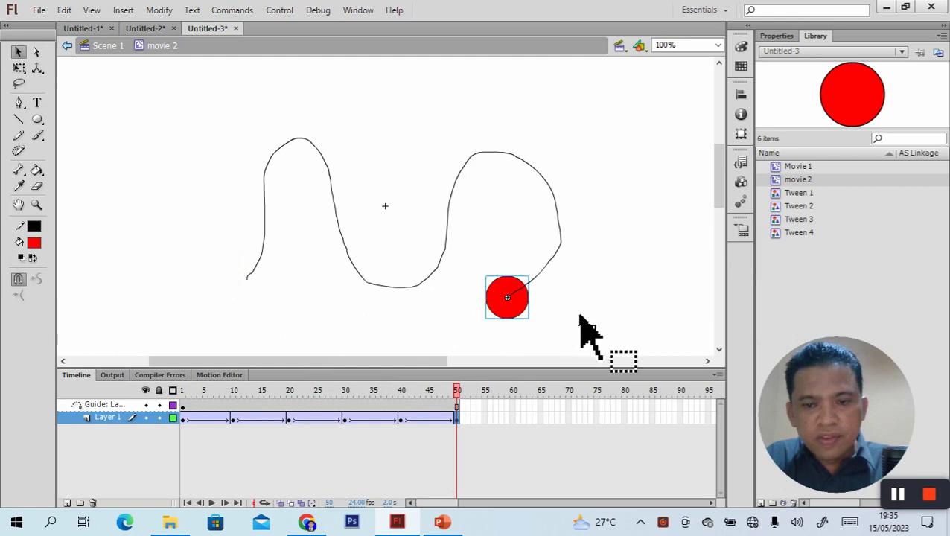
# - Play the timeline repeatedly to check the circle's motion along the guide path
pyautogui.press('Return')
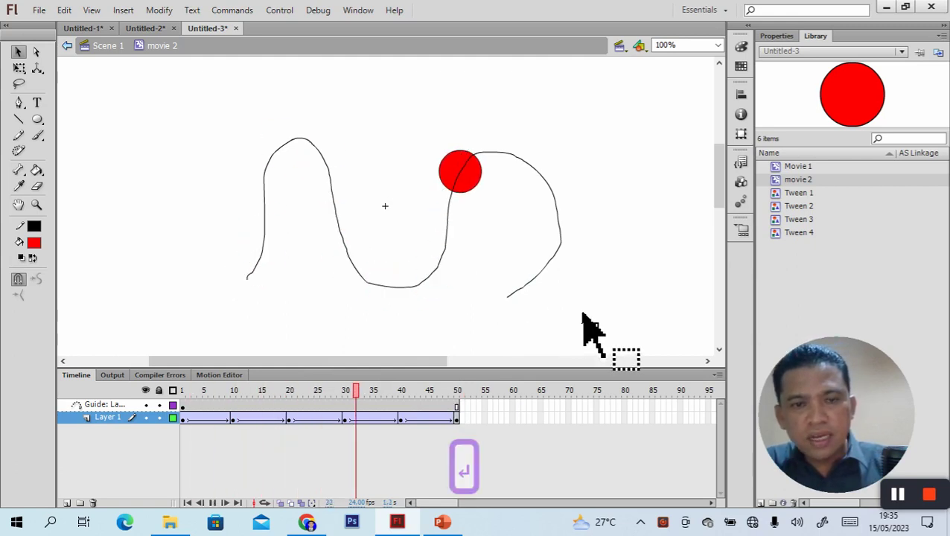
pyautogui.press('Return')
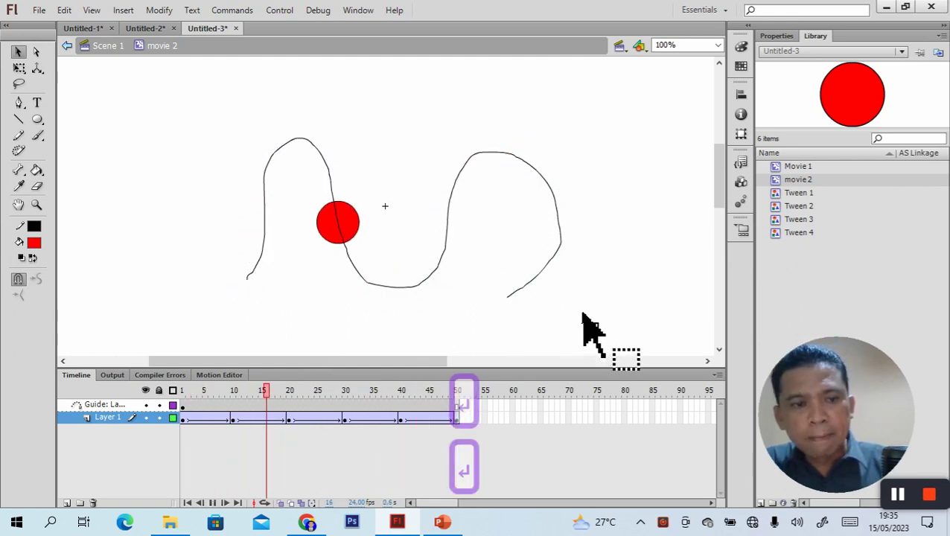
pyautogui.press('Return')
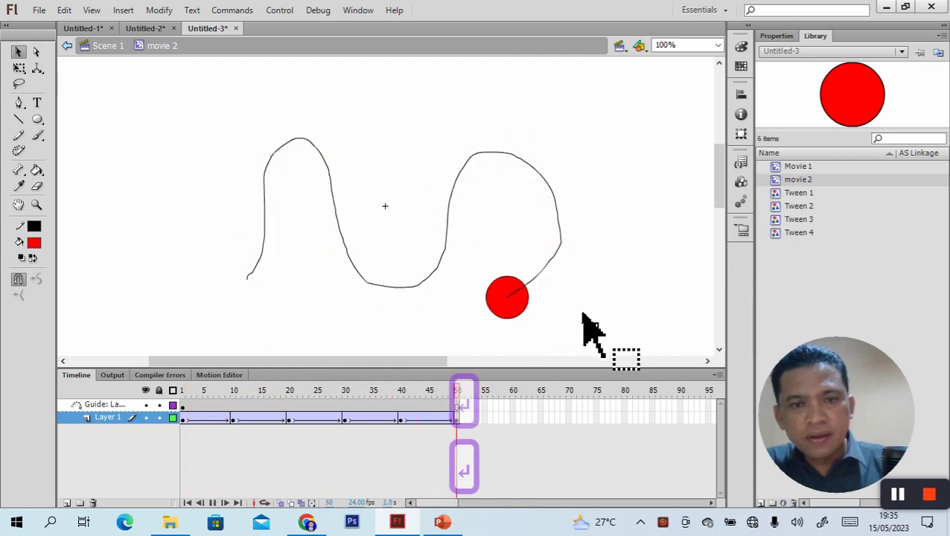
# - Add a new layer and move it below Layer 1
pyautogui.click(67, 502)
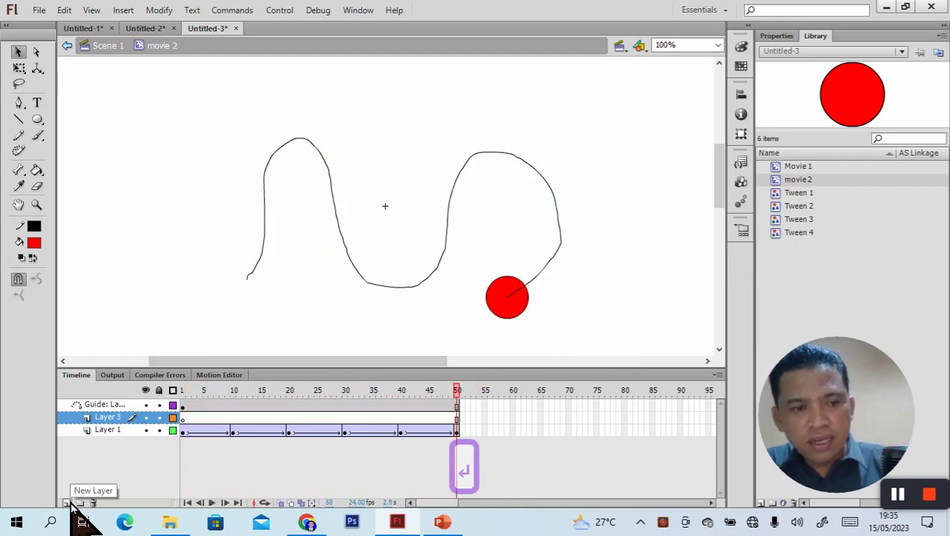
pyautogui.moveTo(102, 421); pyautogui.dragTo(104, 441)
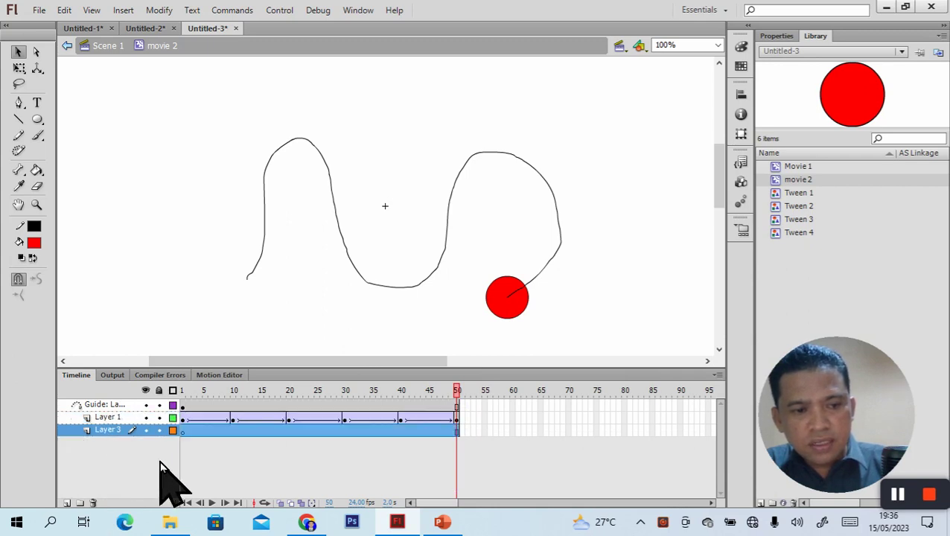
# - Try copying the guide layer's frame 1 into frame 1 of Layer 3, and undo the paste
pyautogui.click(182, 406)
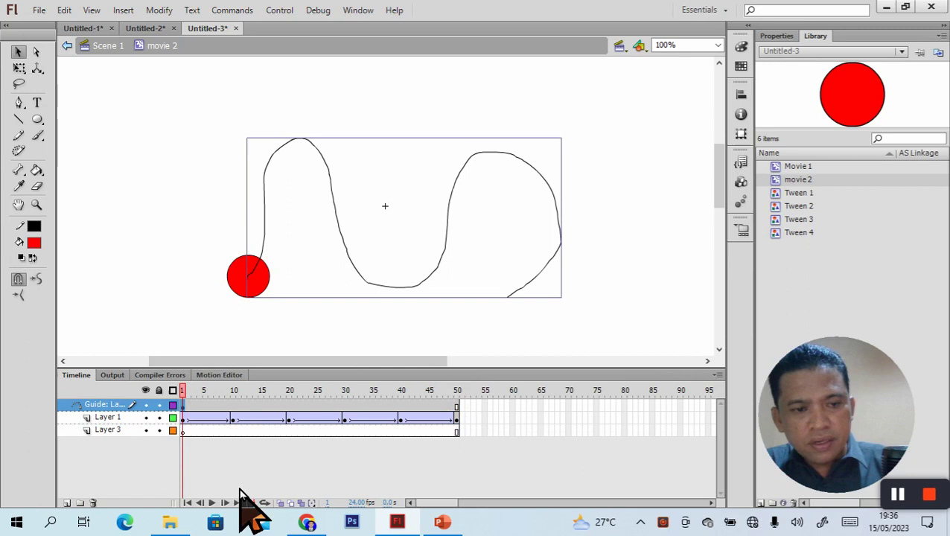
pyautogui.rightClick(183, 404)
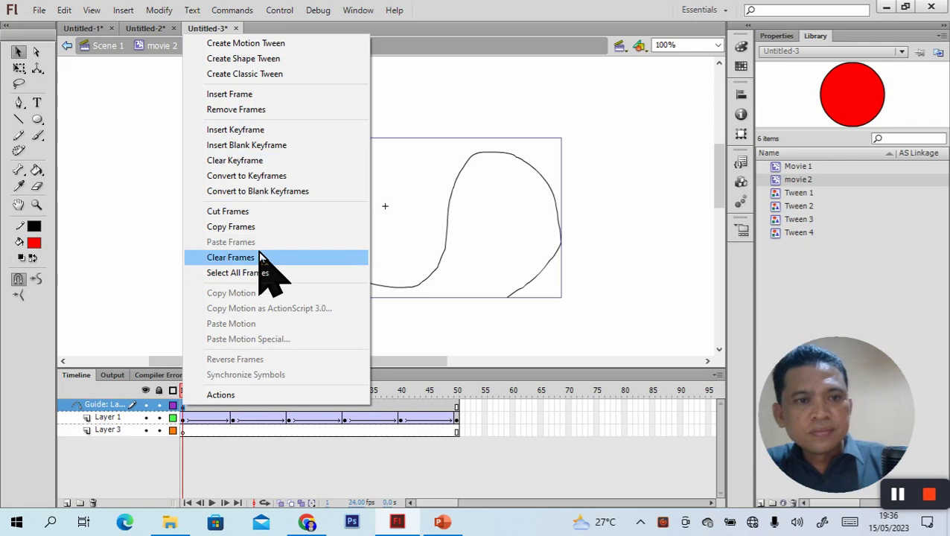
pyautogui.click(256, 227)
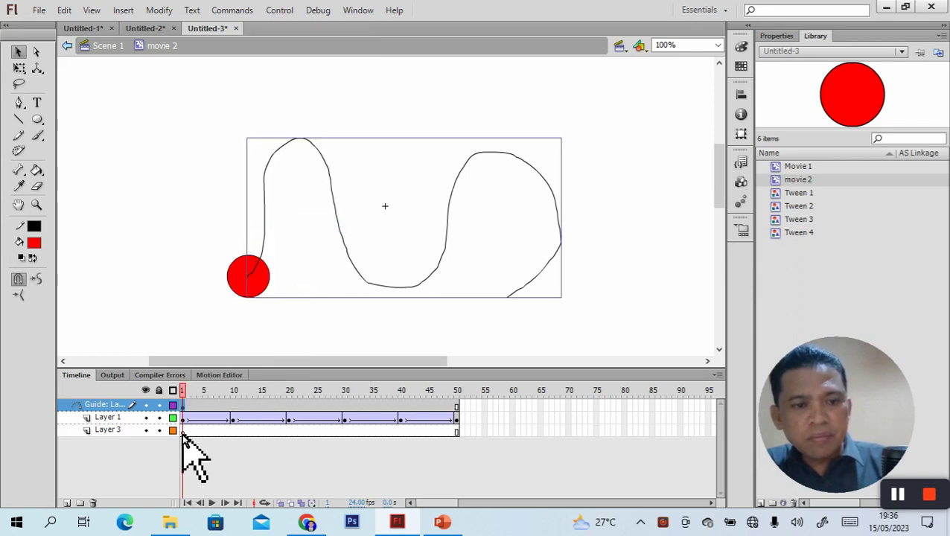
pyautogui.click(183, 432)
pyautogui.rightClick(184, 432)
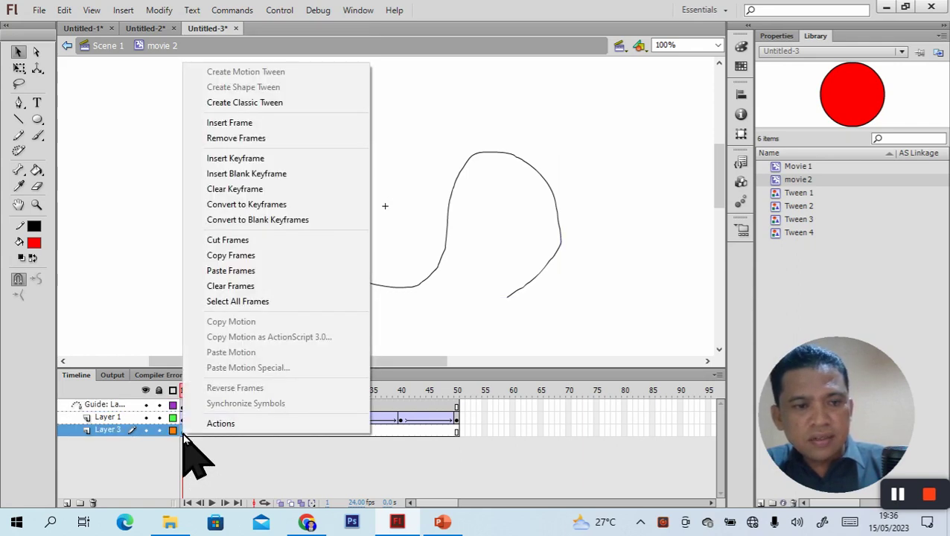
pyautogui.click(244, 271)
pyautogui.click(213, 462)
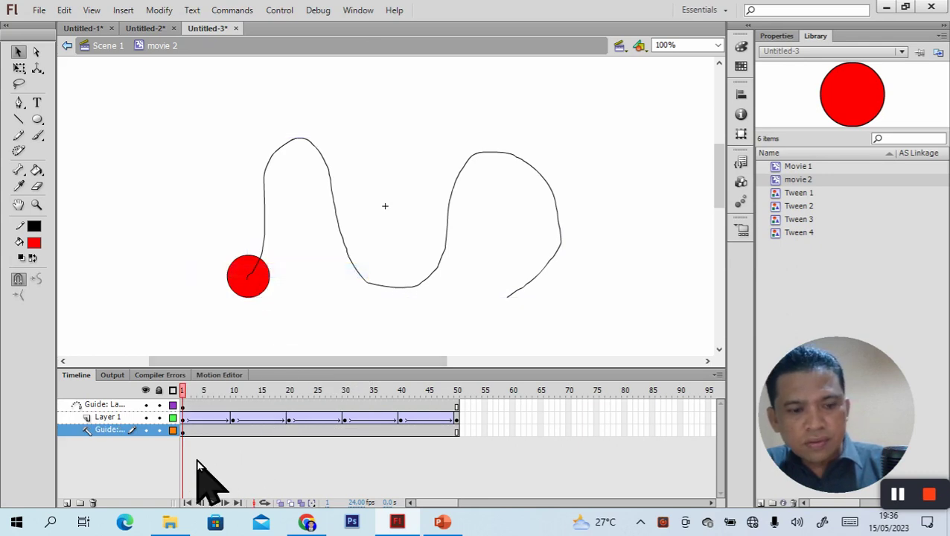
pyautogui.hotkey('ctrl', 'z')
pyautogui.hotkey('ctrl', 'z')
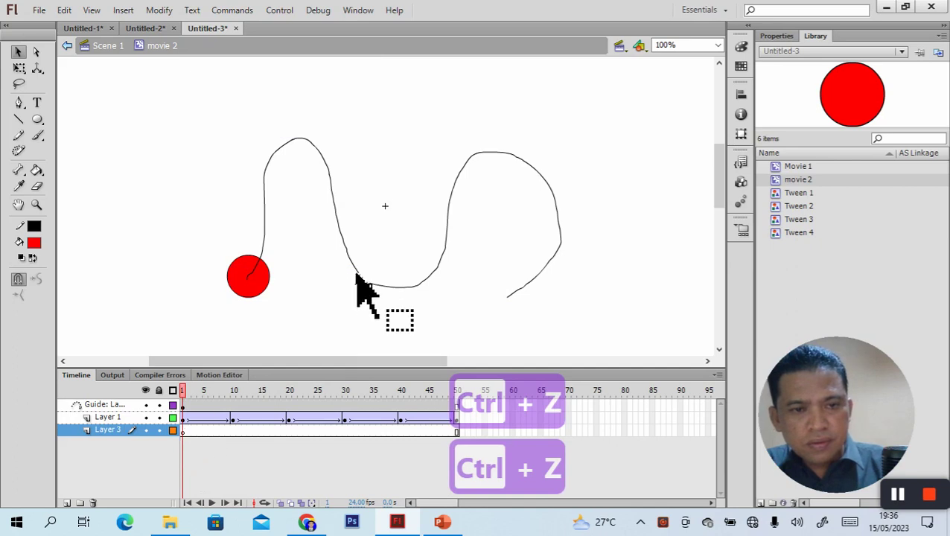
# - Open the guide path's drawing object for editing and select all of its segments
pyautogui.click(339, 230)
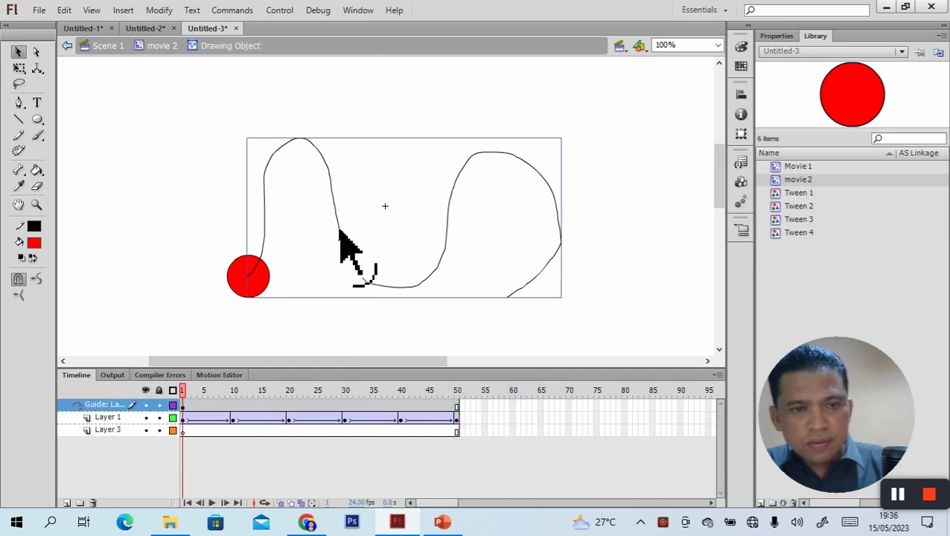
pyautogui.doubleClick(339, 231)
pyautogui.moveTo(339, 232)
pyautogui.mouseDown()
pyautogui.moveTo(216, 201)
pyautogui.moveTo(268, 234)
pyautogui.moveTo(274, 165)
pyautogui.moveTo(313, 157)
pyautogui.moveTo(334, 174)
pyautogui.moveTo(320, 161)
pyautogui.moveTo(329, 192)
pyautogui.moveTo(313, 145)
pyautogui.moveTo(322, 207)
pyautogui.moveTo(338, 214)
pyautogui.moveTo(366, 271)
pyautogui.moveTo(345, 277)
pyautogui.moveTo(353, 268)
pyautogui.mouseUp()
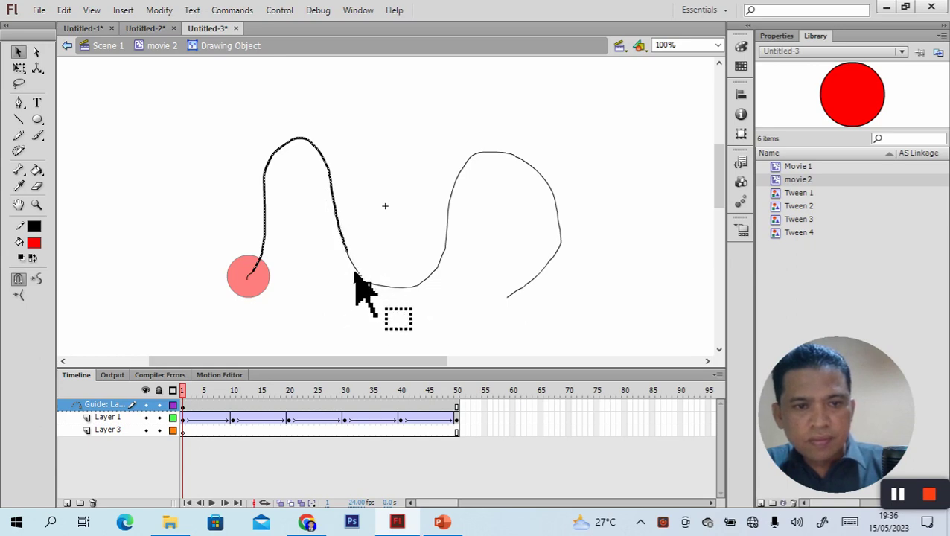
pyautogui.moveTo(355, 269)
pyautogui.mouseDown()
pyautogui.moveTo(375, 280)
pyautogui.moveTo(345, 254)
pyautogui.moveTo(354, 265)
pyautogui.mouseUp()
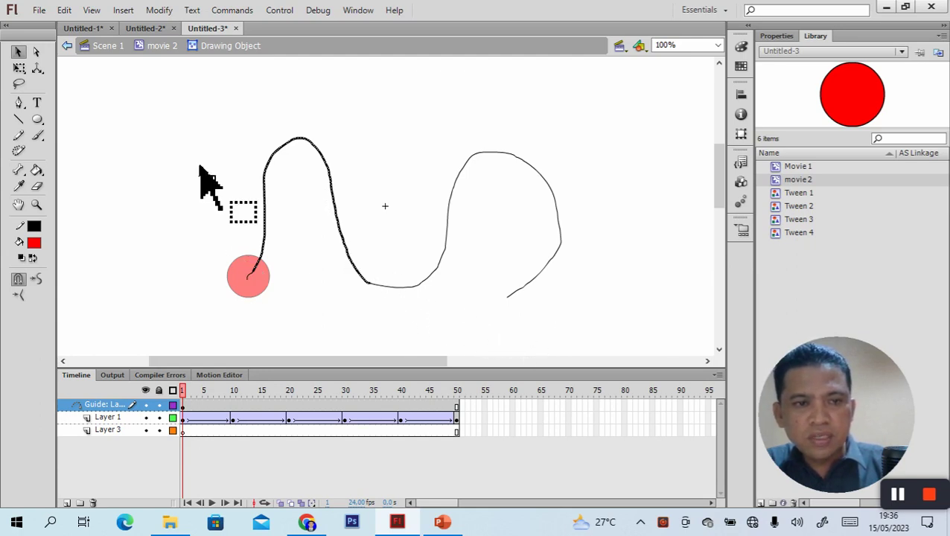
pyautogui.moveTo(224, 126)
pyautogui.mouseDown()
pyautogui.moveTo(328, 253)
pyautogui.moveTo(483, 276)
pyautogui.moveTo(558, 258)
pyautogui.moveTo(581, 306)
pyautogui.mouseUp()
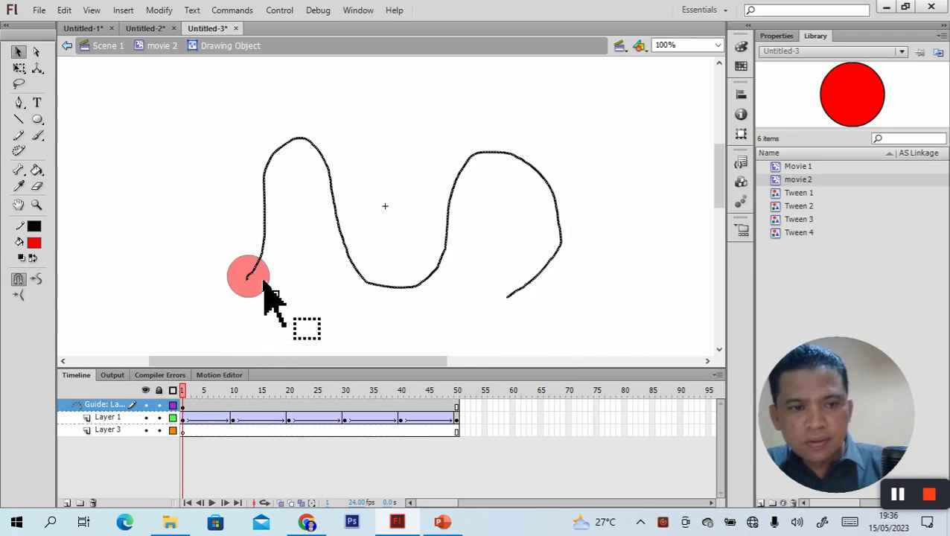
# - Reselect the entire wavy path inside the drawing object and copy it
pyautogui.rightClick(335, 220)
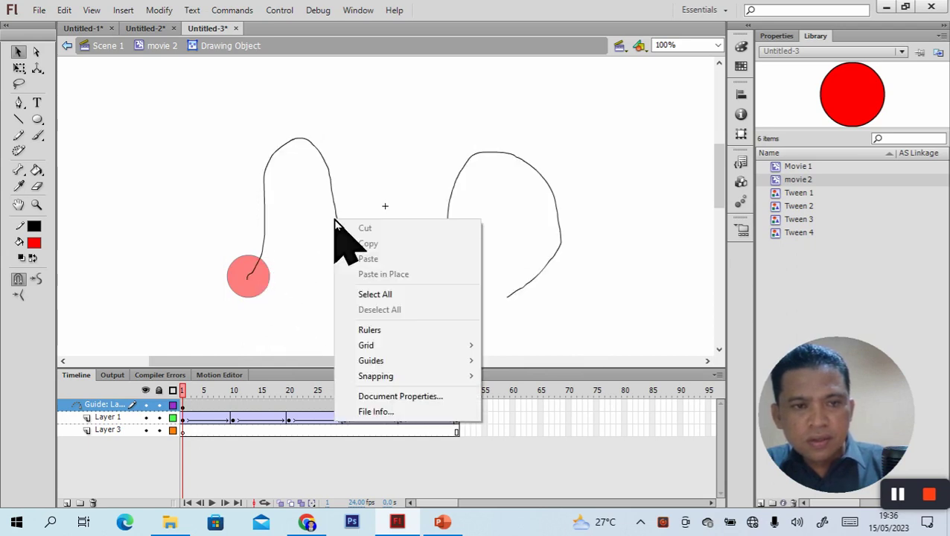
pyautogui.click(328, 254)
pyautogui.moveTo(160, 134); pyautogui.dragTo(574, 307)
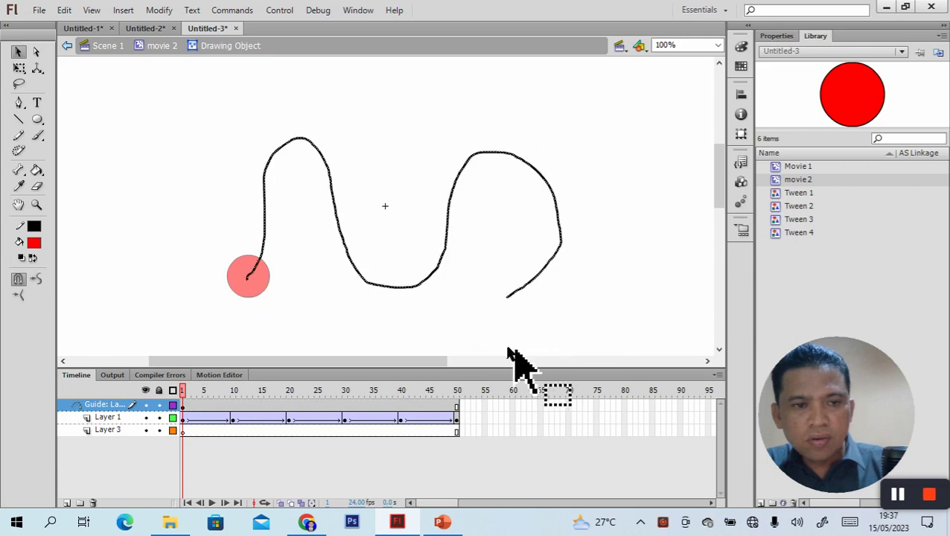
pyautogui.rightClick(347, 257)
pyautogui.click(311, 285)
pyautogui.moveTo(186, 122)
pyautogui.mouseDown()
pyautogui.moveTo(509, 307)
pyautogui.moveTo(575, 314)
pyautogui.mouseUp()
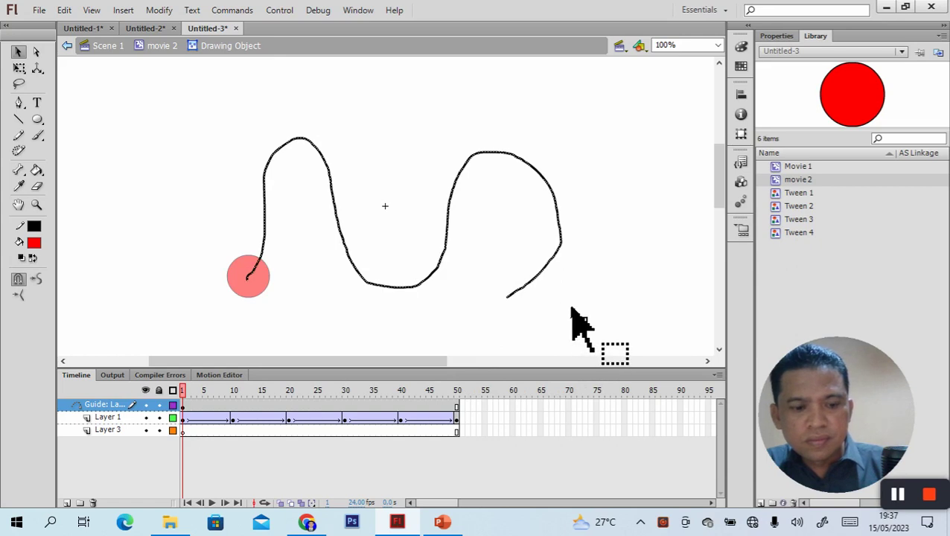
pyautogui.hotkey('ctrl', 'c')
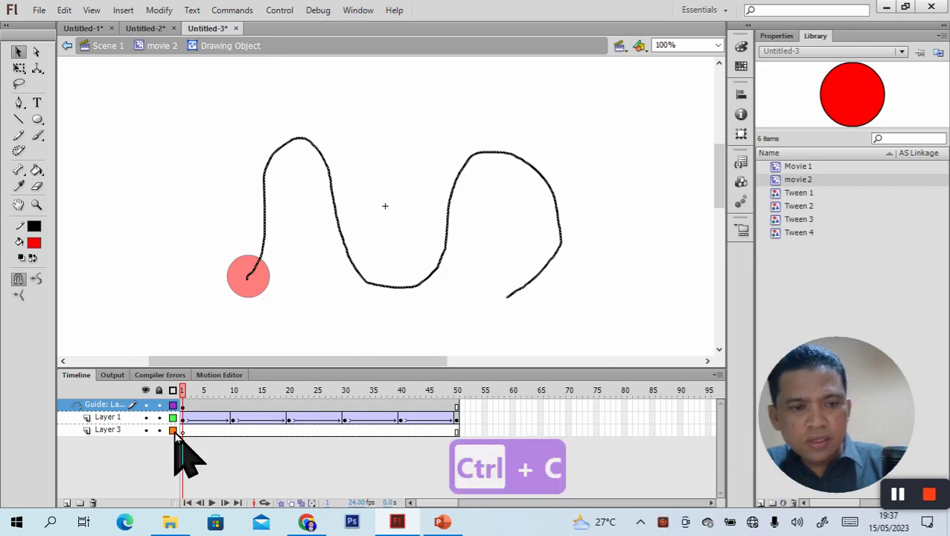
# - Paste the copied wavy path with Layer 3's frame 1 targeted, and nudge the copy right and down onto the original path
pyautogui.moveTo(185, 431)
pyautogui.mouseDown()
pyautogui.moveTo(307, 314)
pyautogui.moveTo(322, 318)
pyautogui.moveTo(322, 303)
pyautogui.moveTo(364, 314)
pyautogui.mouseUp()
pyautogui.hotkey('ctrl', 'v')
pyautogui.press('Right')
pyautogui.press('Right')
pyautogui.press('Right')
pyautogui.press('Right')
pyautogui.press('Right')
pyautogui.press('Right')
pyautogui.press('Right')
pyautogui.press('Right')
pyautogui.press('Right')
pyautogui.press('Right')
pyautogui.press('Right')
pyautogui.press('Right')
pyautogui.press('Right')
pyautogui.press('Right')
pyautogui.press('Right')
pyautogui.press('Right')
pyautogui.press('Right')
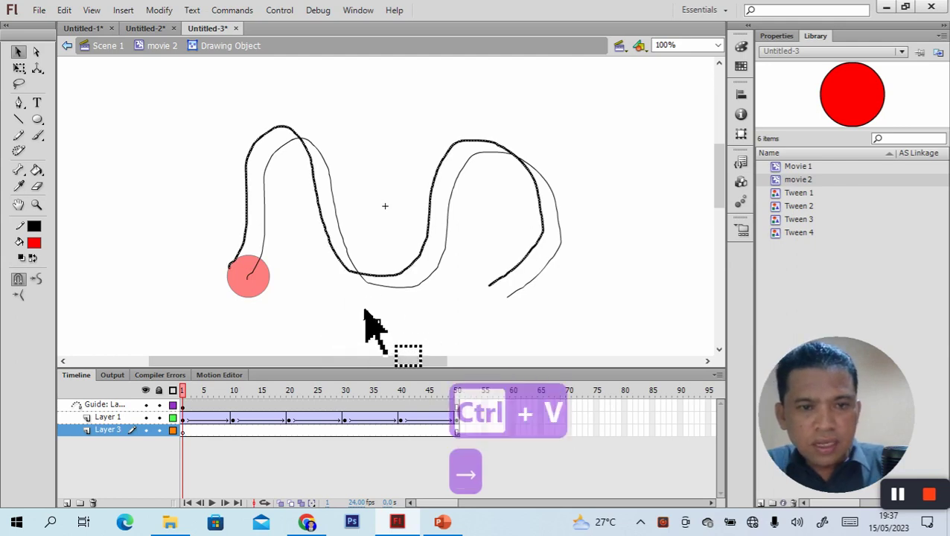
pyautogui.press('Right')
pyautogui.press('Right')
pyautogui.press('Right')
pyautogui.press('Right')
pyautogui.press('Right')
pyautogui.press('Right')
pyautogui.press('Right')
pyautogui.press('Right')
pyautogui.press('Right')
pyautogui.press('Right')
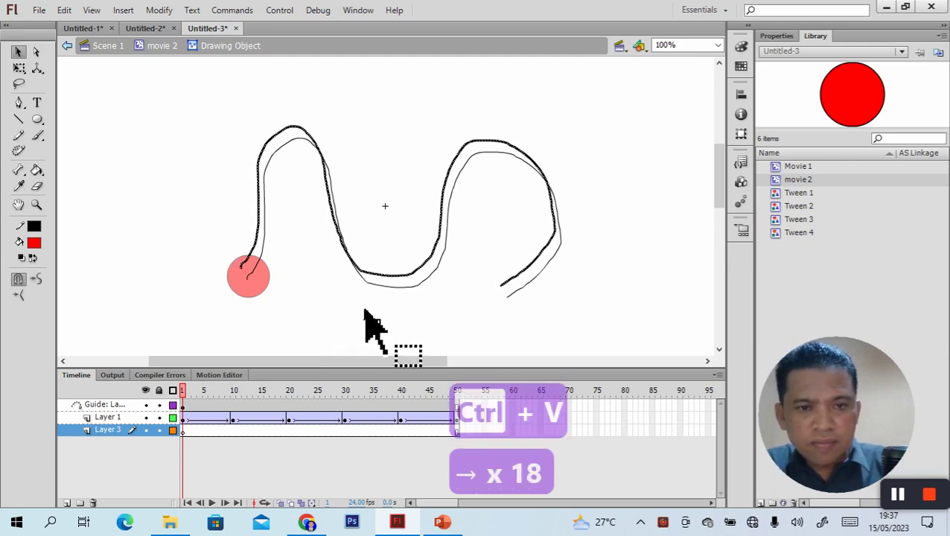
pyautogui.press('Down')
pyautogui.press('Down')
pyautogui.press('Down')
pyautogui.press('Down')
pyautogui.press('Down')
pyautogui.press('Down')
pyautogui.press('Down')
pyautogui.press('Down')
pyautogui.press('Down')
pyautogui.press('Down')
pyautogui.press('Down')
pyautogui.press('Down')
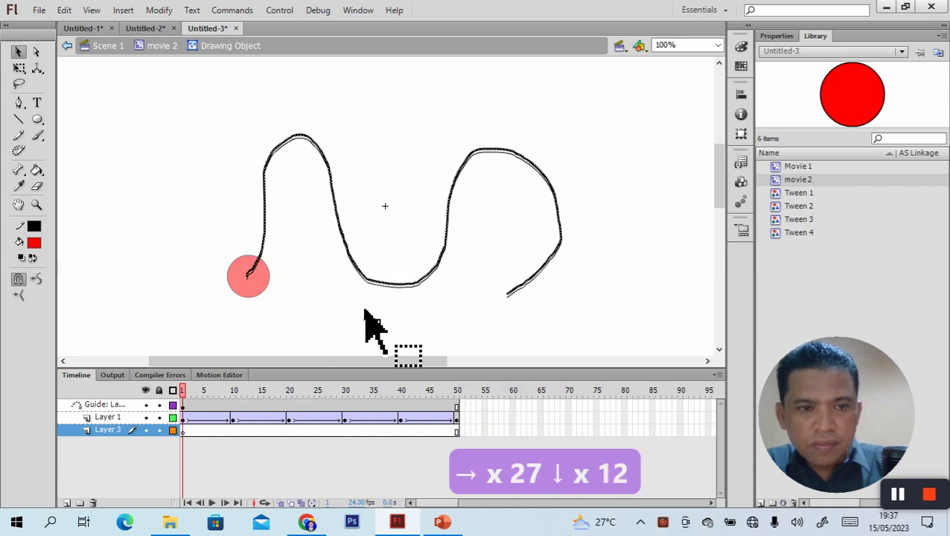
pyautogui.press('Left')
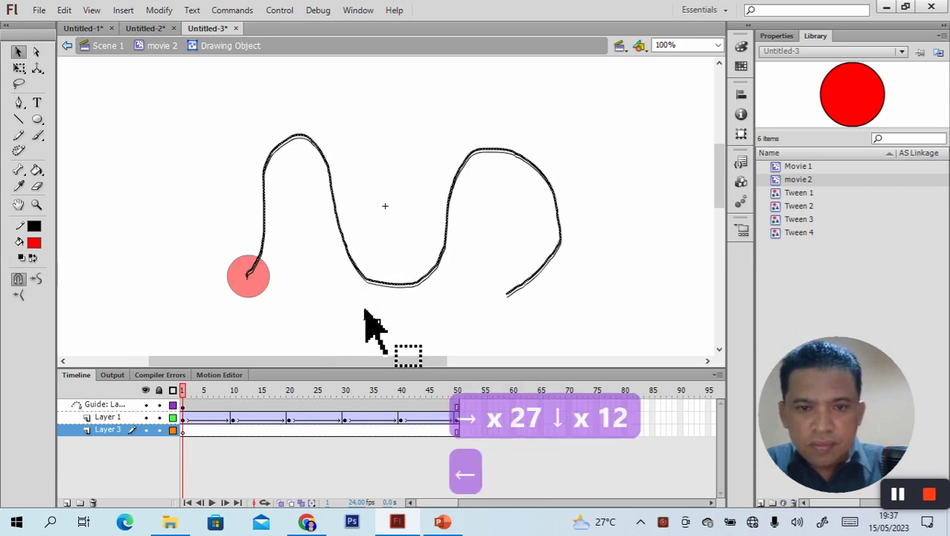
pyautogui.press('Right')
pyautogui.press('Right')
pyautogui.press('Right')
pyautogui.press('Down')
pyautogui.press('Down')
pyautogui.press('Down')
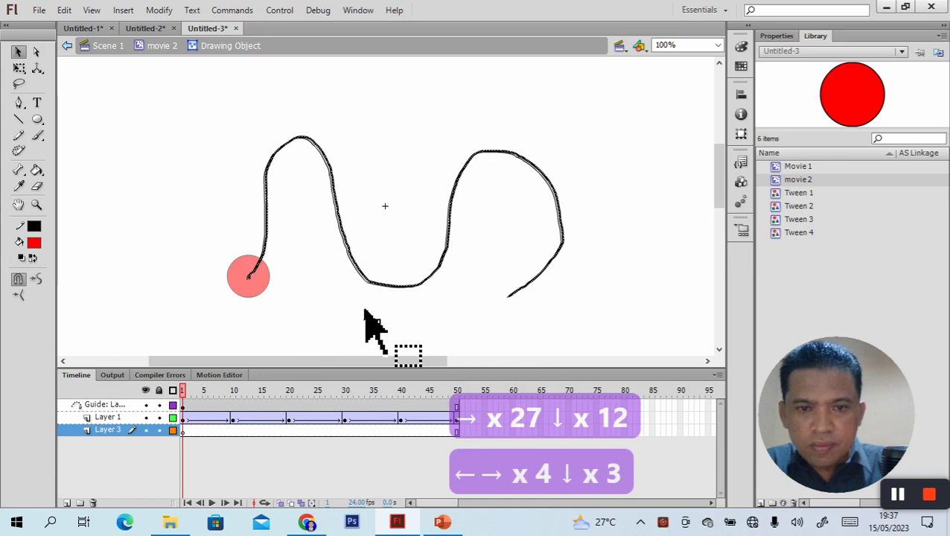
pyautogui.press('Left')
pyautogui.press('Left')
pyautogui.press('Down')
pyautogui.press('Left')
pyautogui.press('Right')
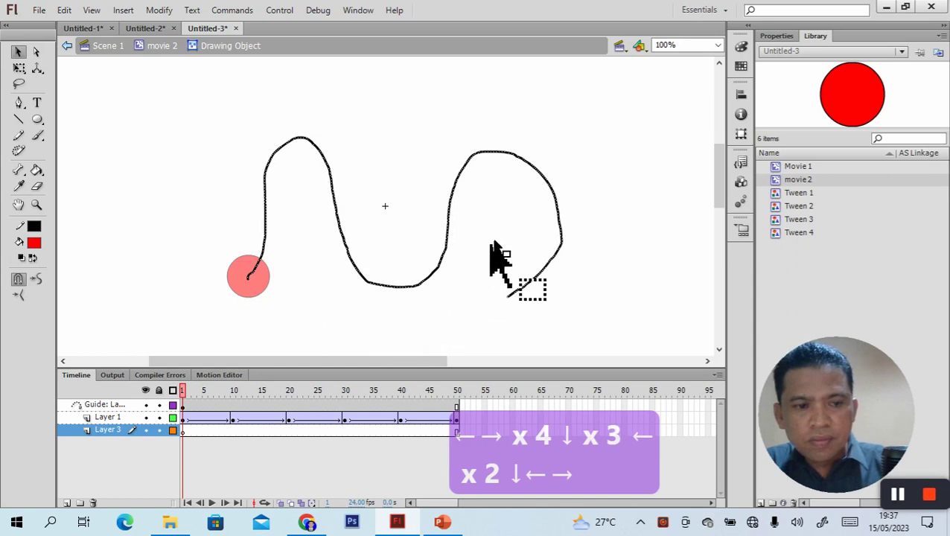
pyautogui.click(596, 223)
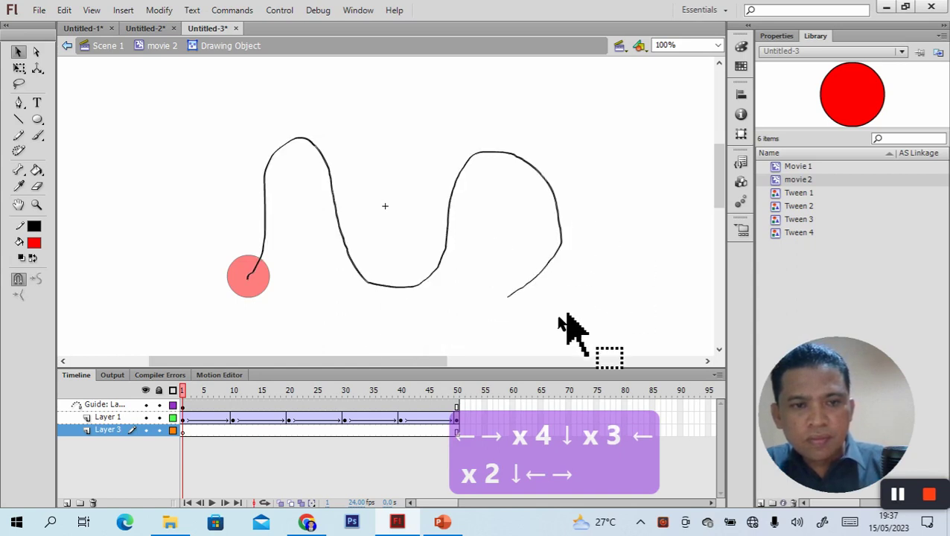
# - Leave the drawing object, play movie 2's timeline, and preview the exported movie twice, closing each preview
pyautogui.click(184, 406)
pyautogui.moveTo(185, 432); pyautogui.dragTo(314, 267)
pyautogui.press('Return')
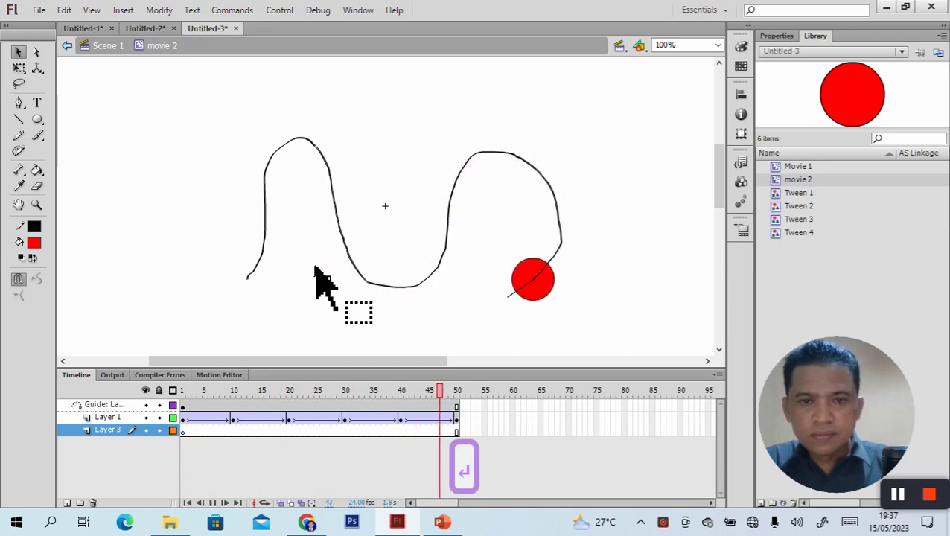
pyautogui.hotkey('ctrl', 'Return')
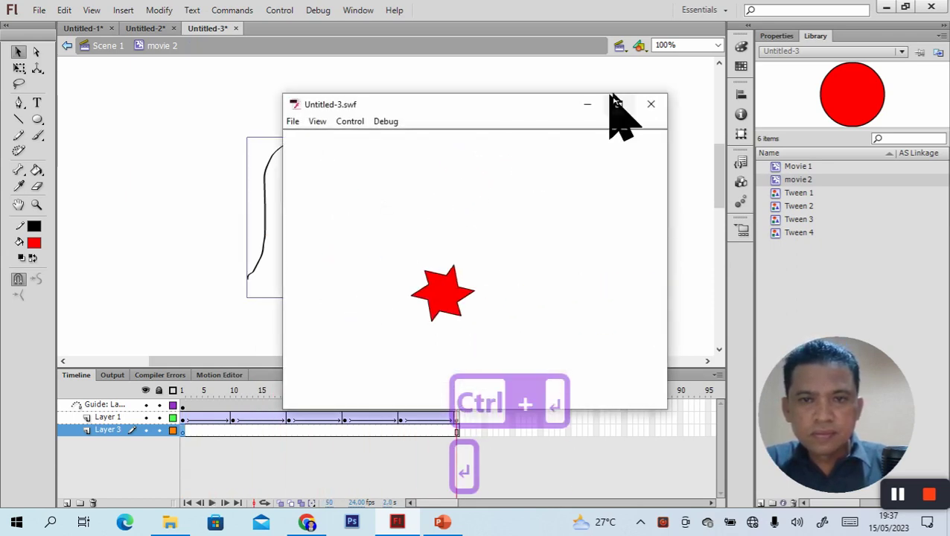
pyautogui.click(647, 105)
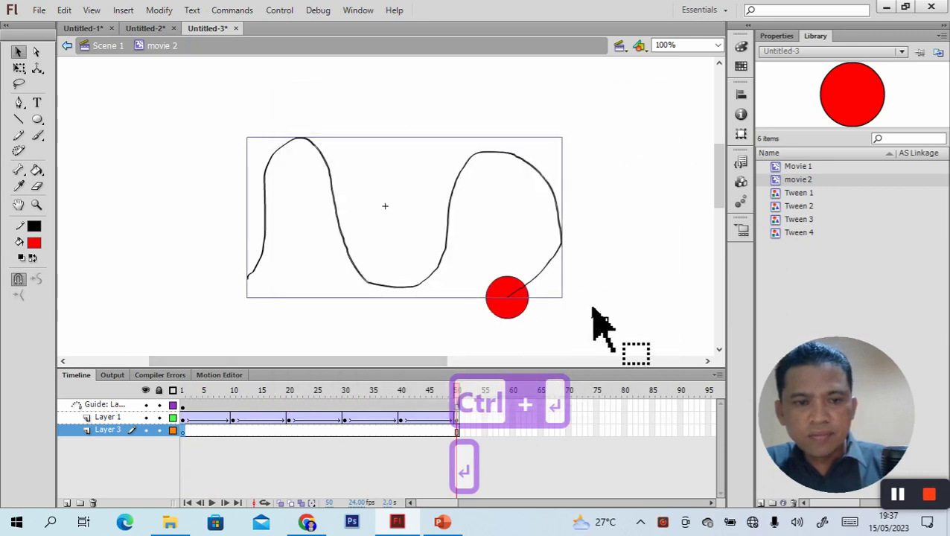
pyautogui.click(615, 307)
pyautogui.press('Return')
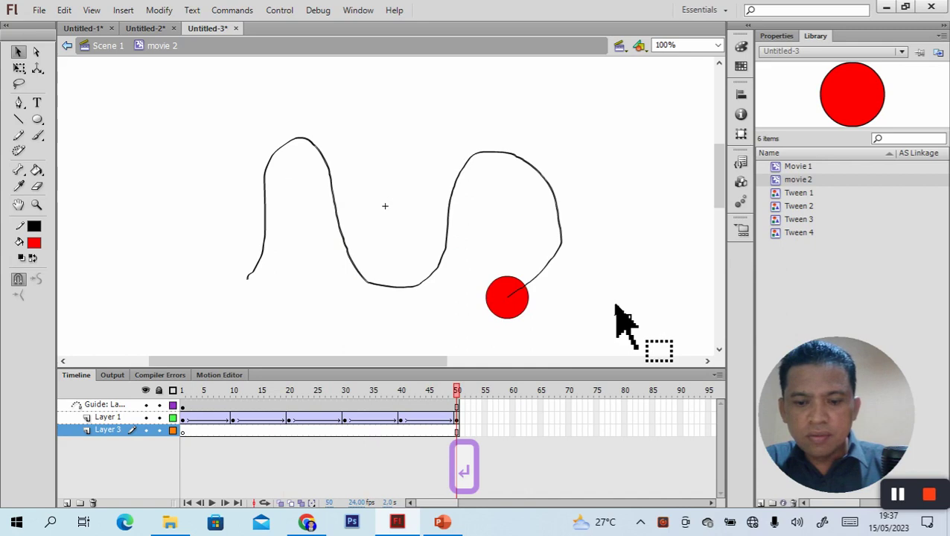
pyautogui.hotkey('ctrl', 'Return')
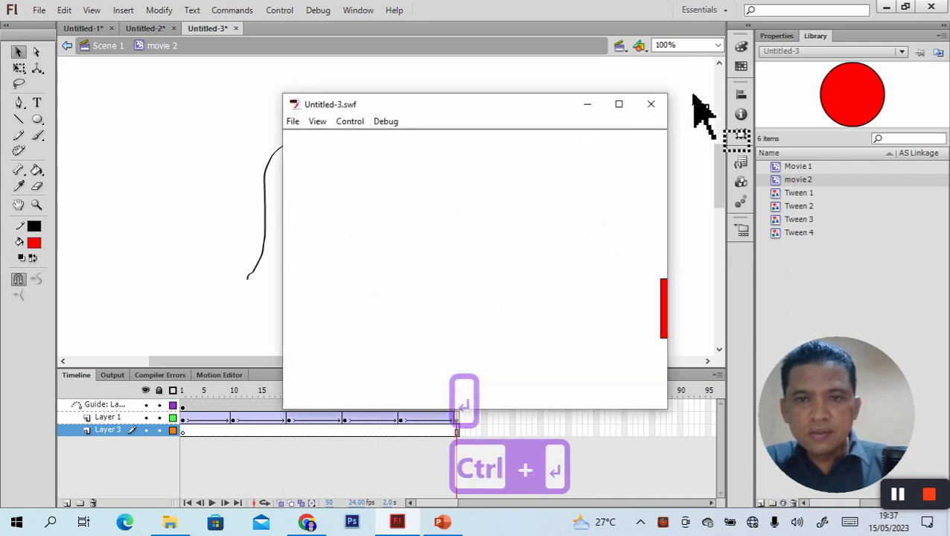
pyautogui.click(651, 104)
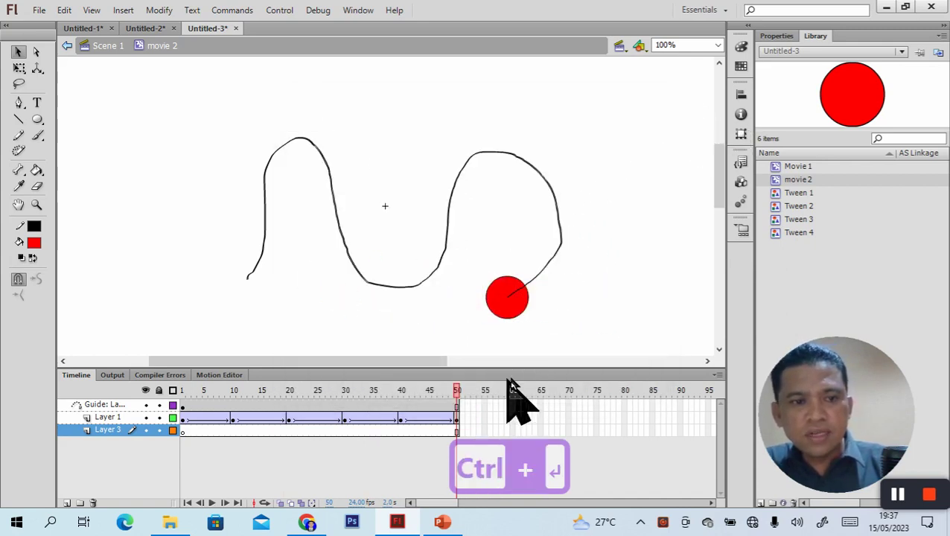
# - In Scene 1, insert a blank keyframe at frame 2 of Layer 1 and place a movie 2 instance near the stage's left edge
pyautogui.click(104, 45)
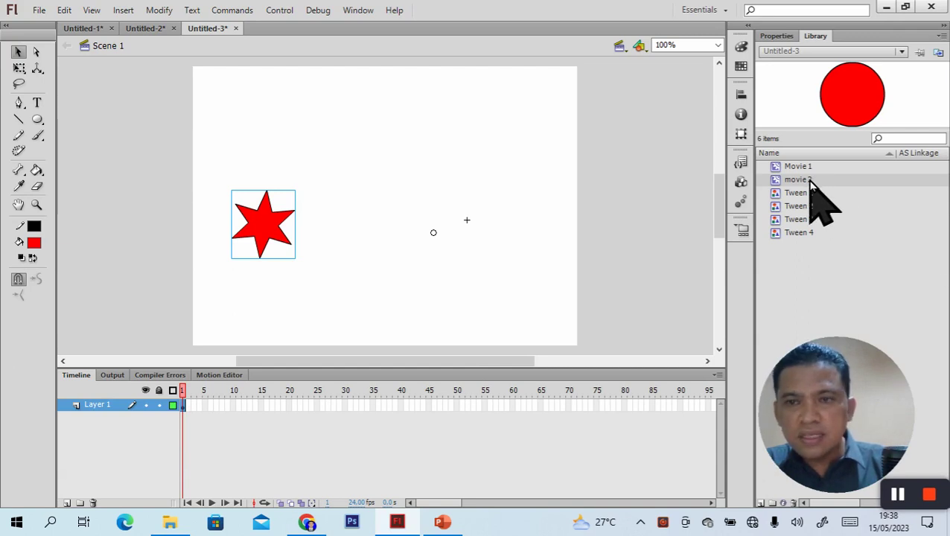
pyautogui.rightClick(188, 407)
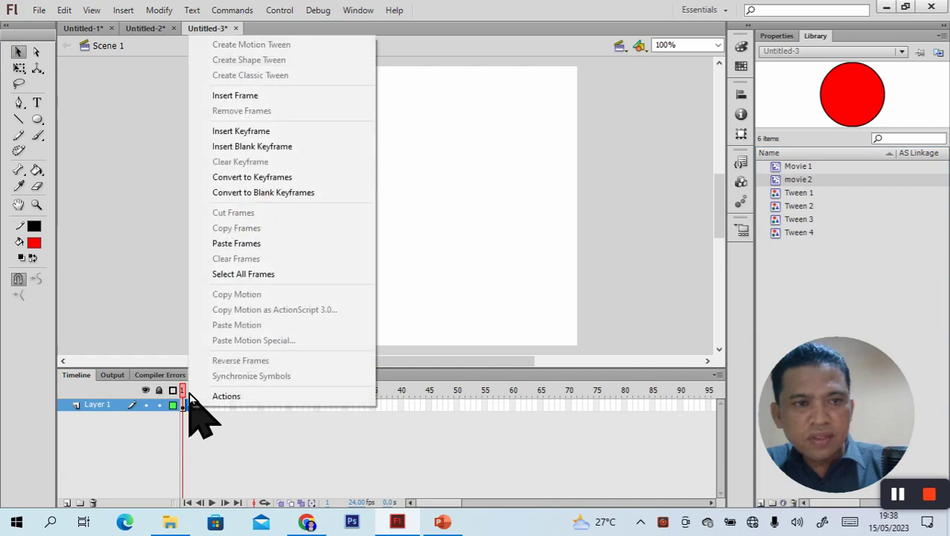
pyautogui.click(256, 147)
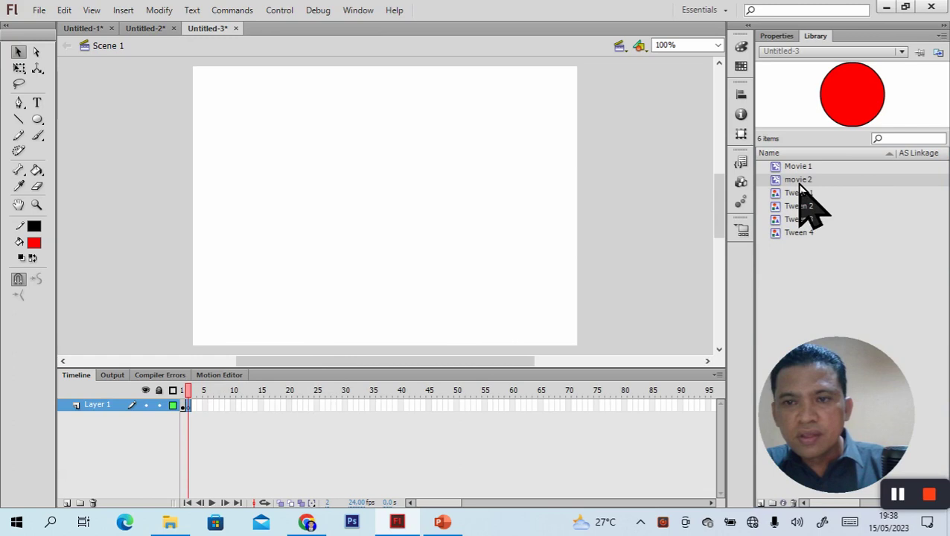
pyautogui.moveTo(798, 181); pyautogui.dragTo(255, 221)
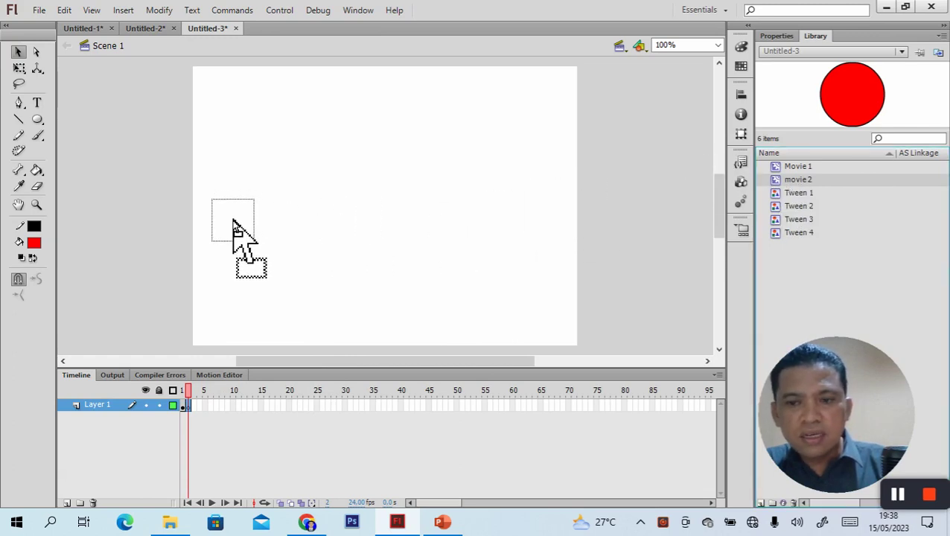
pyautogui.moveTo(232, 221); pyautogui.dragTo(232, 220)
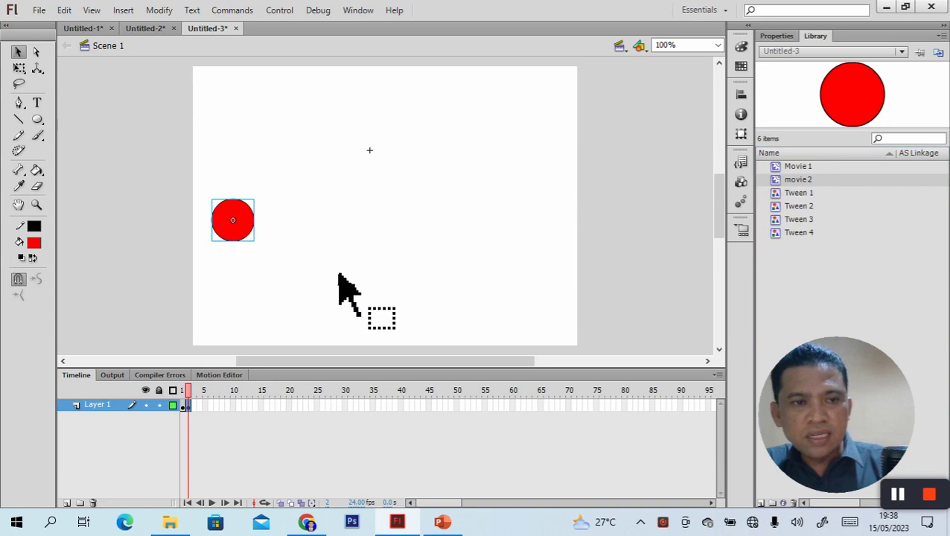
pyautogui.moveTo(340, 282); pyautogui.dragTo(371, 280)
pyautogui.press('Return')
pyautogui.press('Return')
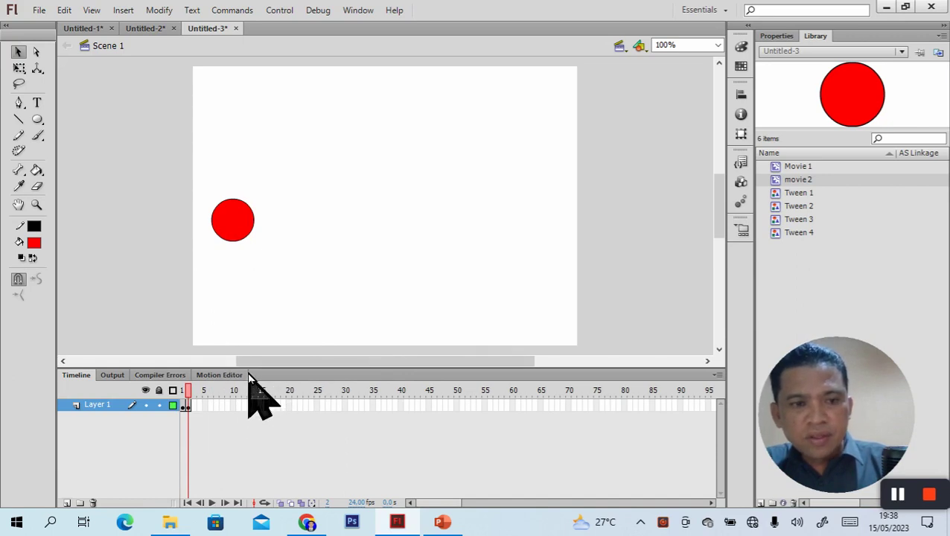
pyautogui.moveTo(221, 266); pyautogui.dragTo(180, 408)
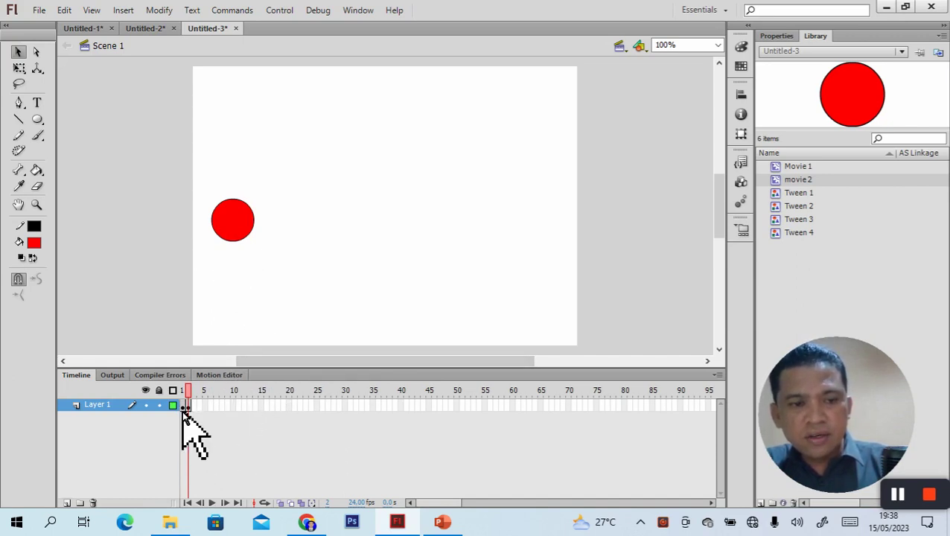
# - Add a new layer above Layer 1 and attach the script stop(); to its frame 1
pyautogui.click(67, 502)
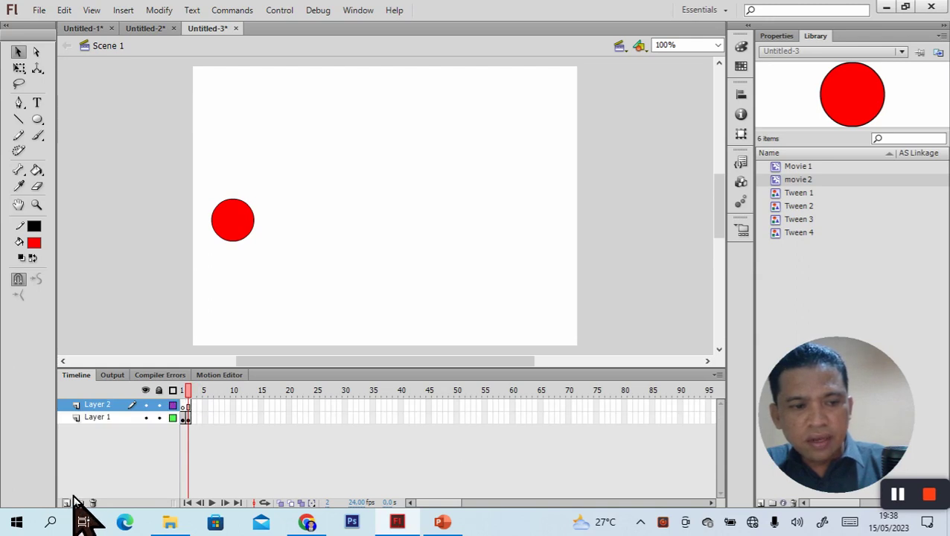
pyautogui.click(183, 407)
pyautogui.rightClick(183, 408)
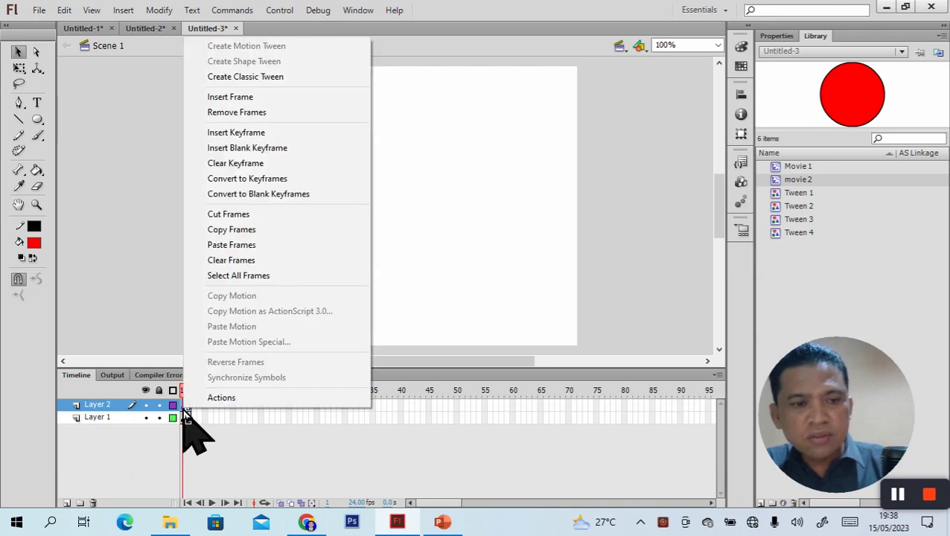
pyautogui.click(216, 398)
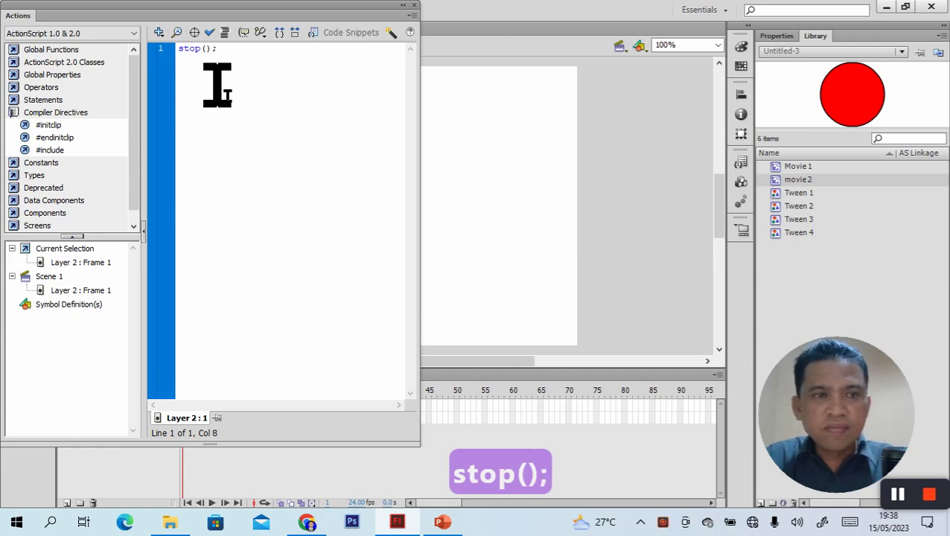
pyautogui.click(414, 7)
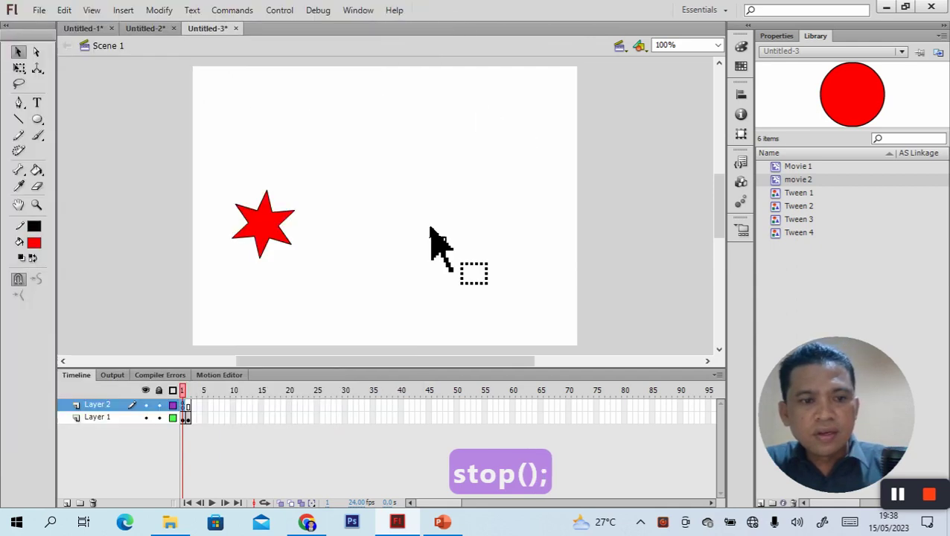
pyautogui.moveTo(427, 238); pyautogui.dragTo(334, 339)
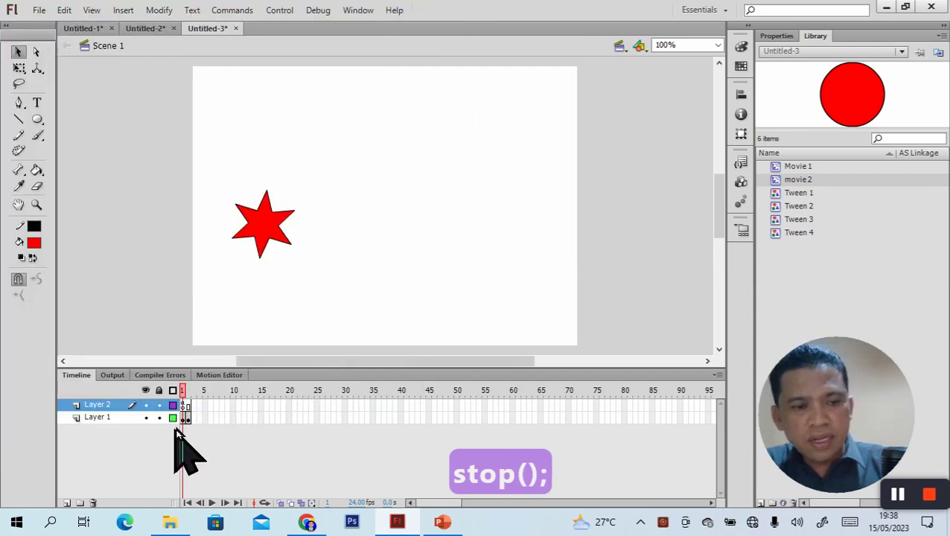
# - Add another layer above Layer 2 and attach a stop() script to its frame 1
pyautogui.click(67, 503)
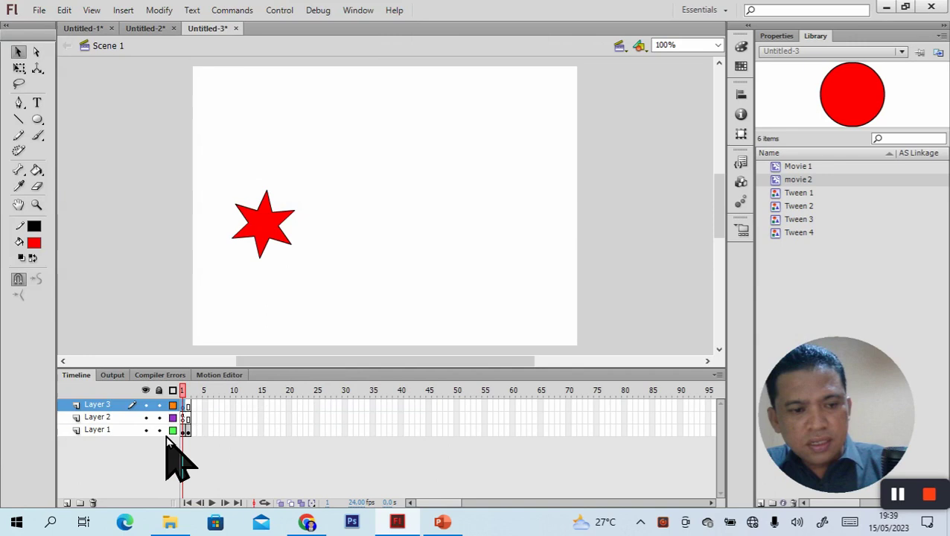
pyautogui.rightClick(185, 405)
pyautogui.click(199, 395)
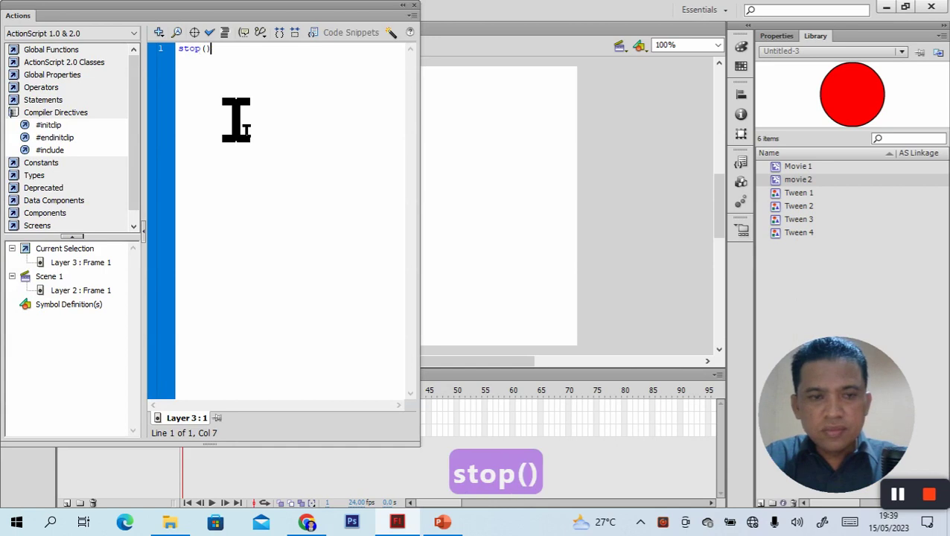
pyautogui.click(412, 6)
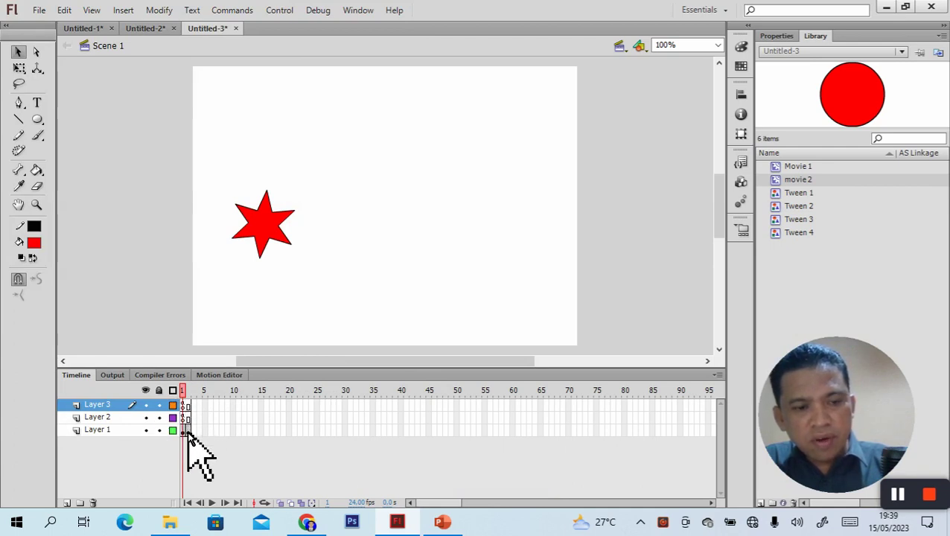
# - Move Layer 3's stop() keyframe from frame 1 to frame 2
pyautogui.press('Return')
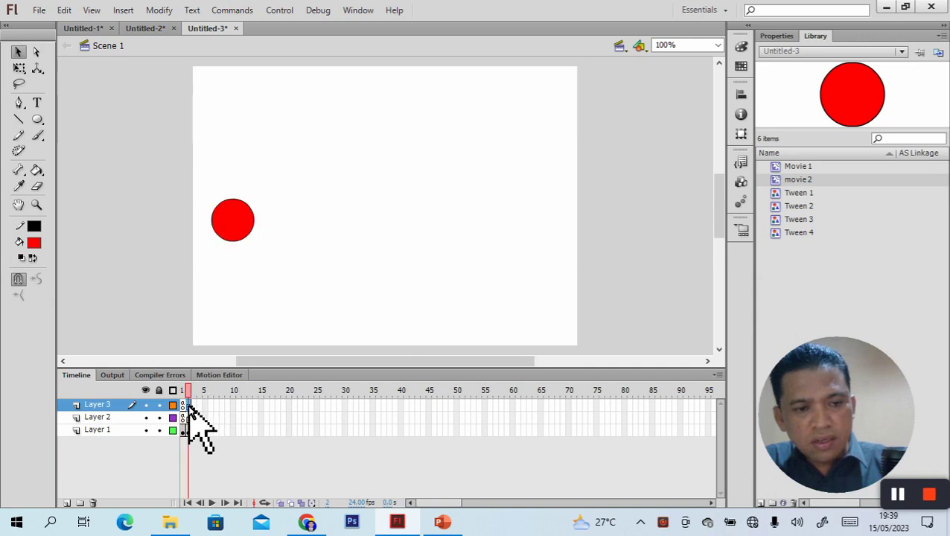
pyautogui.click(184, 405)
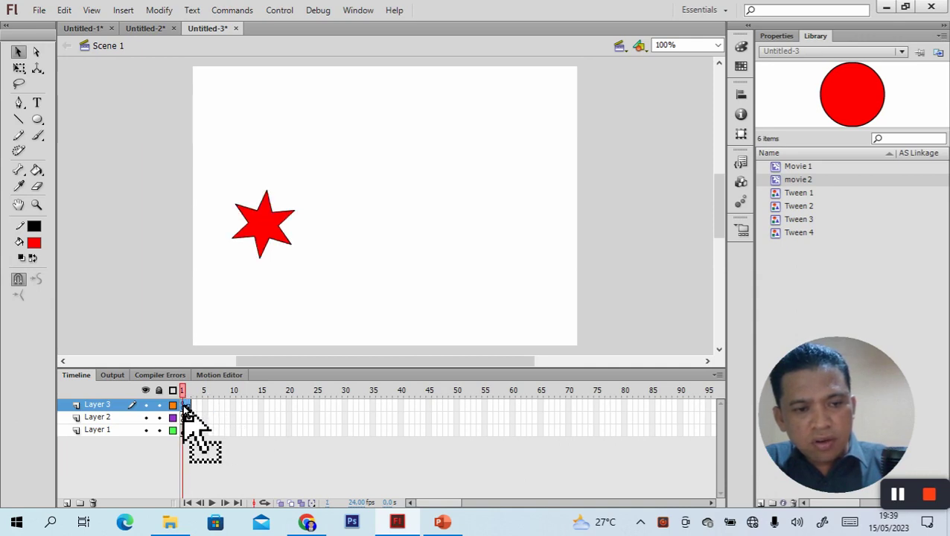
pyautogui.click(191, 406)
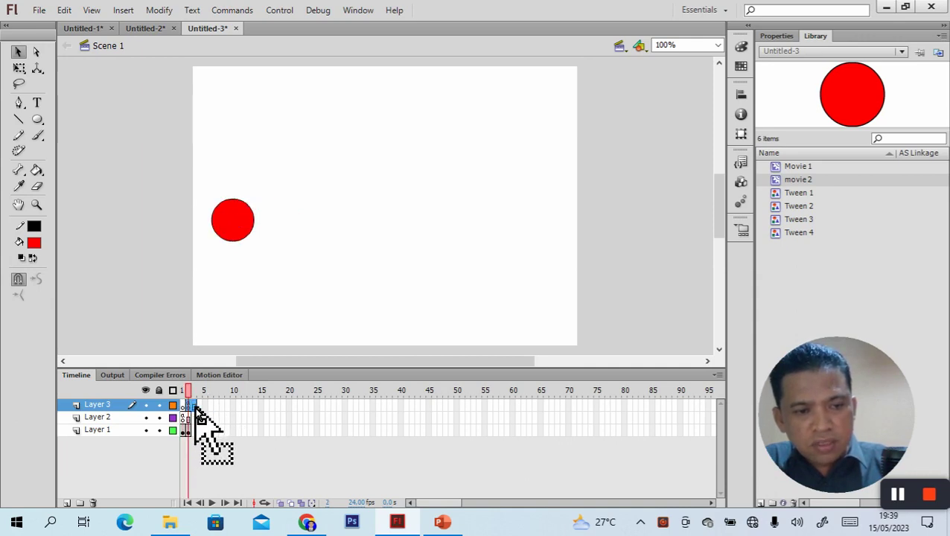
pyautogui.moveTo(271, 430); pyautogui.dragTo(506, 162)
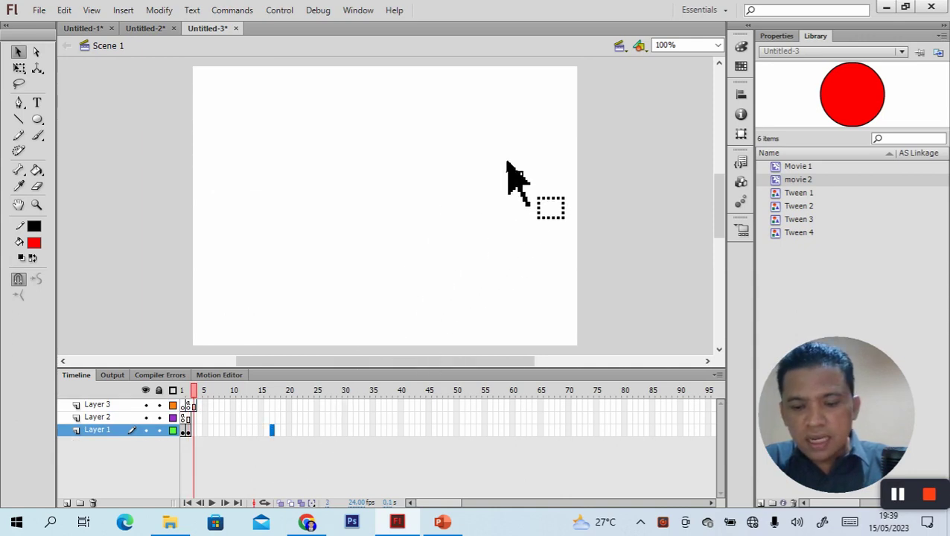
# - Test the movie and advance playback repeatedly to check the switch between the Movie 1 star and the movie 2 circle
pyautogui.hotkey('ctrl', 'Return')
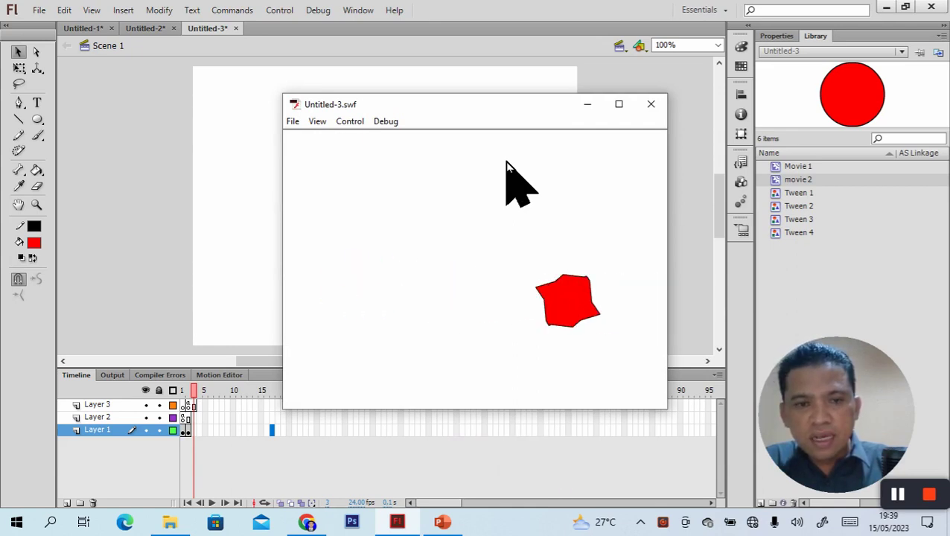
pyautogui.press('Return')
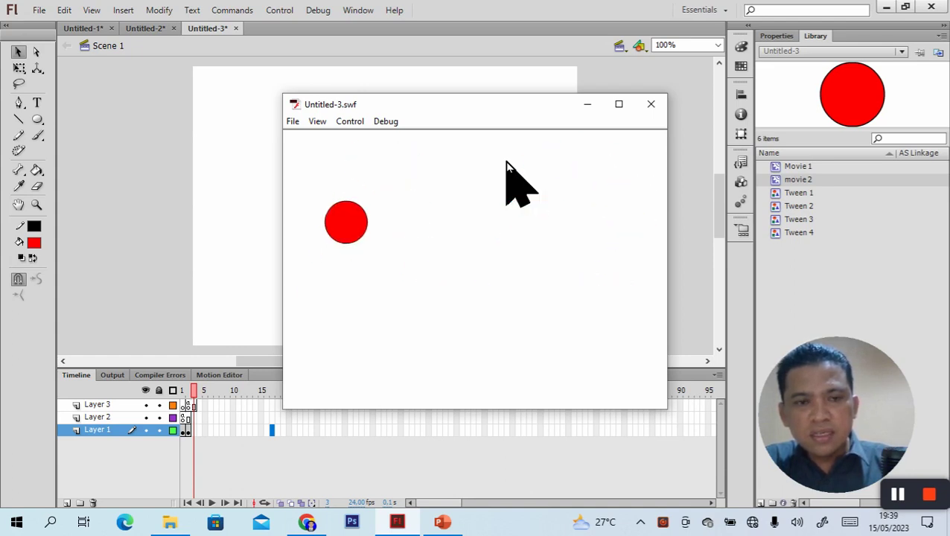
pyautogui.press('Return')
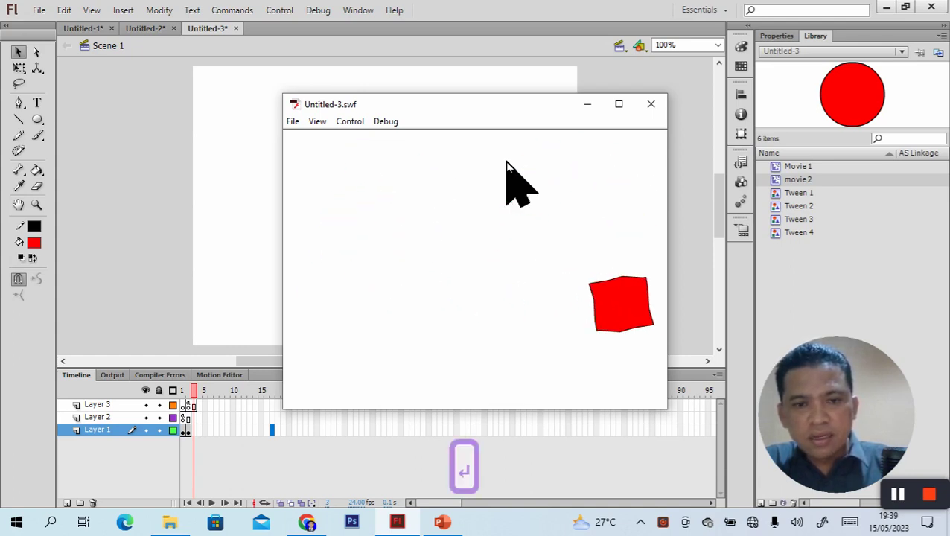
pyautogui.press('Return')
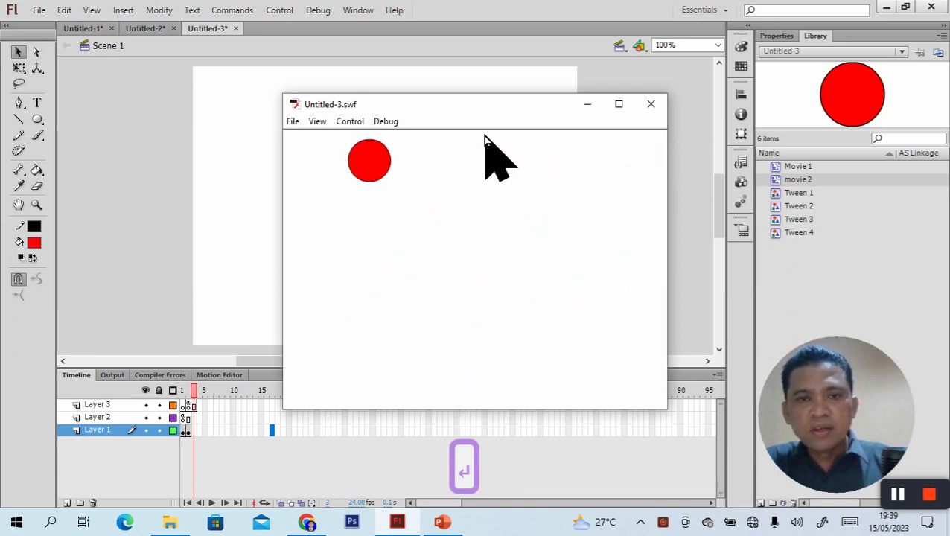
pyautogui.moveTo(480, 113); pyautogui.dragTo(453, 112)
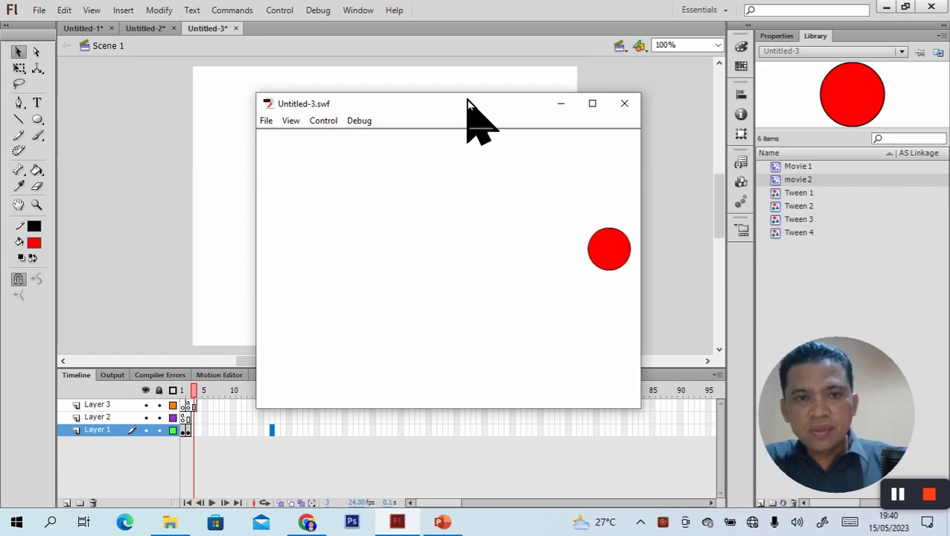
pyautogui.moveTo(474, 103); pyautogui.dragTo(451, 99)
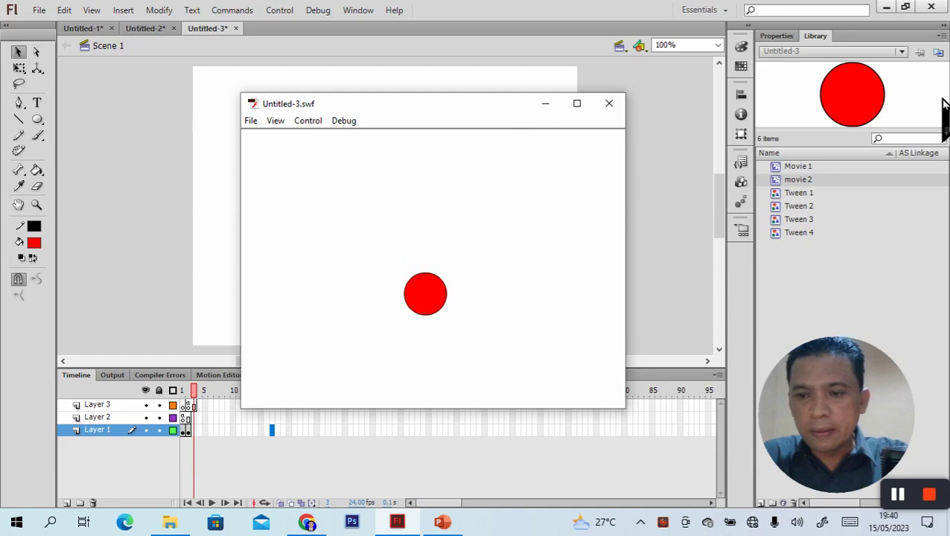
pyautogui.click(926, 500)
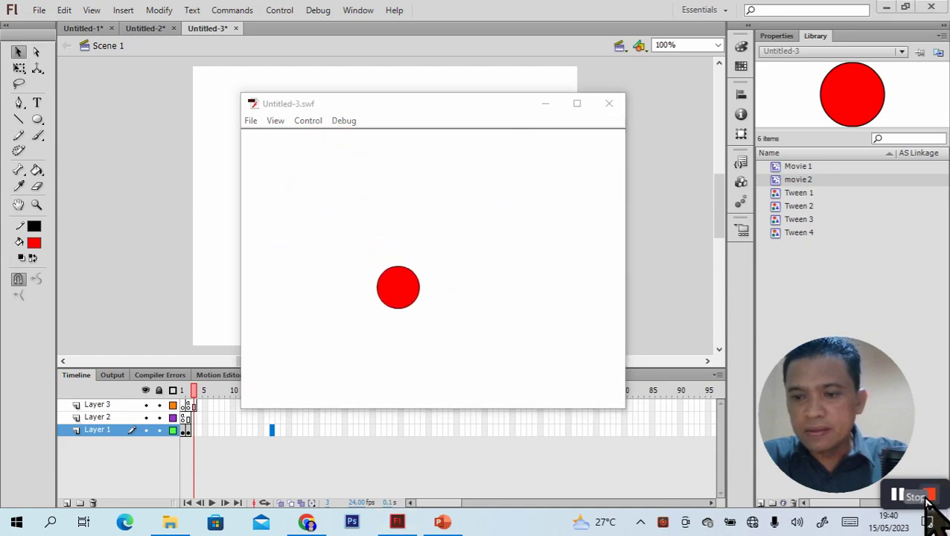